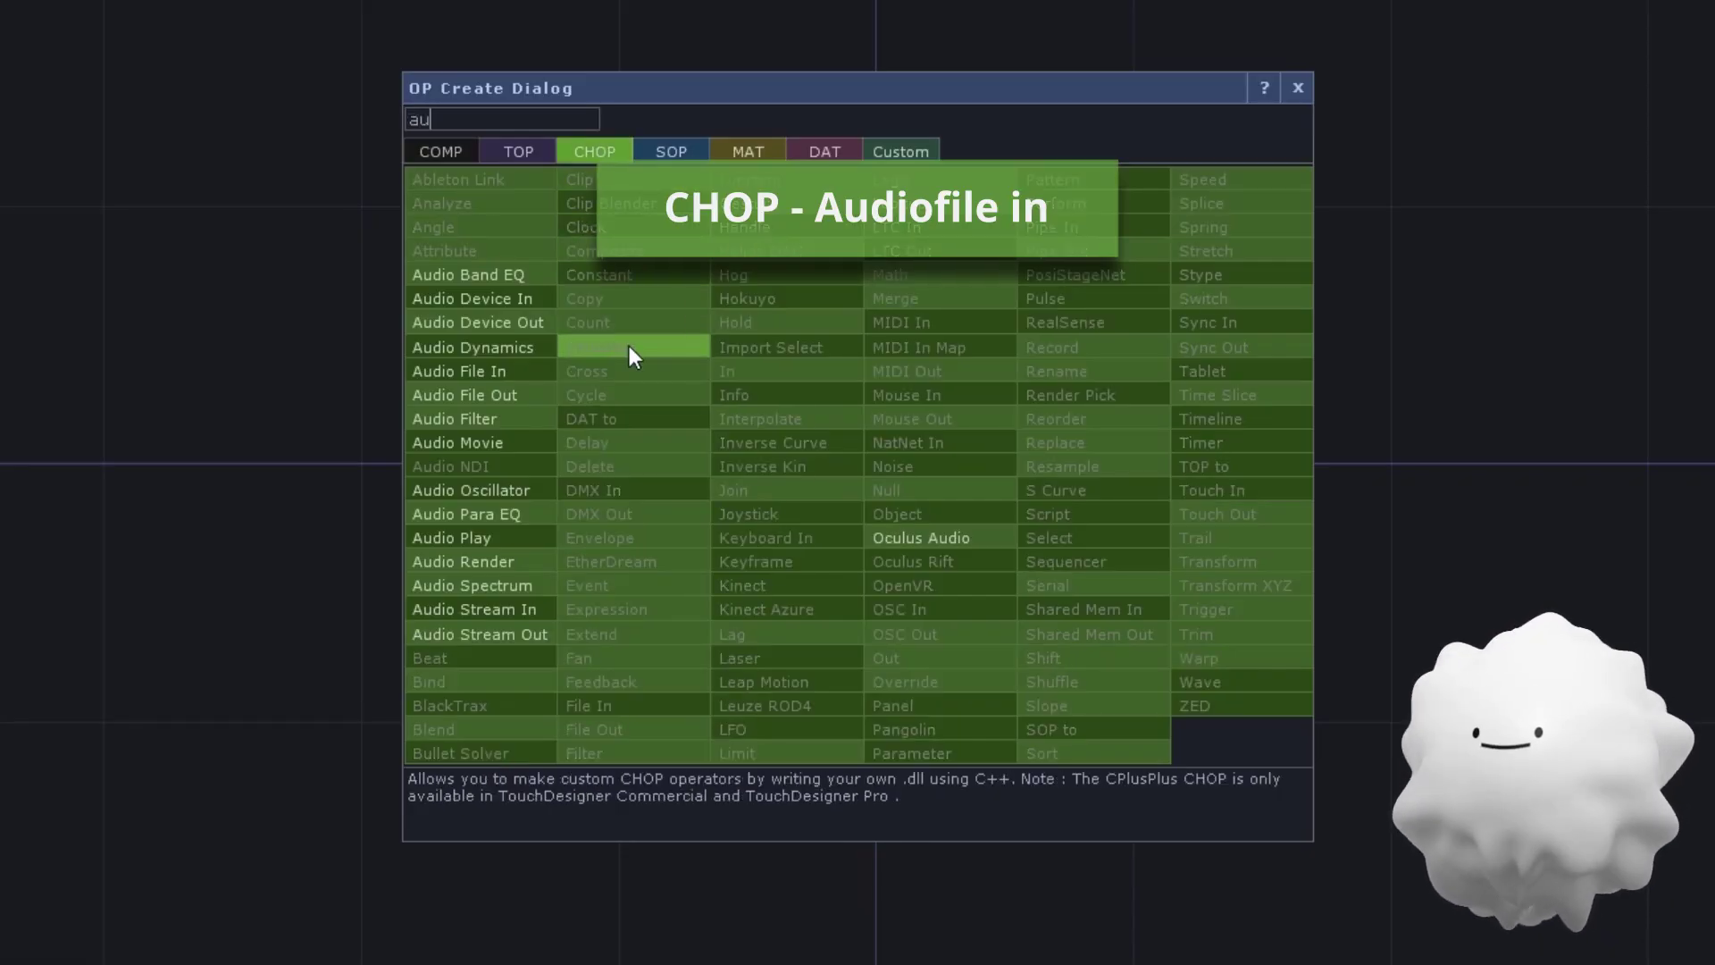
Step: Add an Audio File In CHOP and load NotoLoop3.wav as its file
type("dio")
key("Return")
left_click(865, 470)
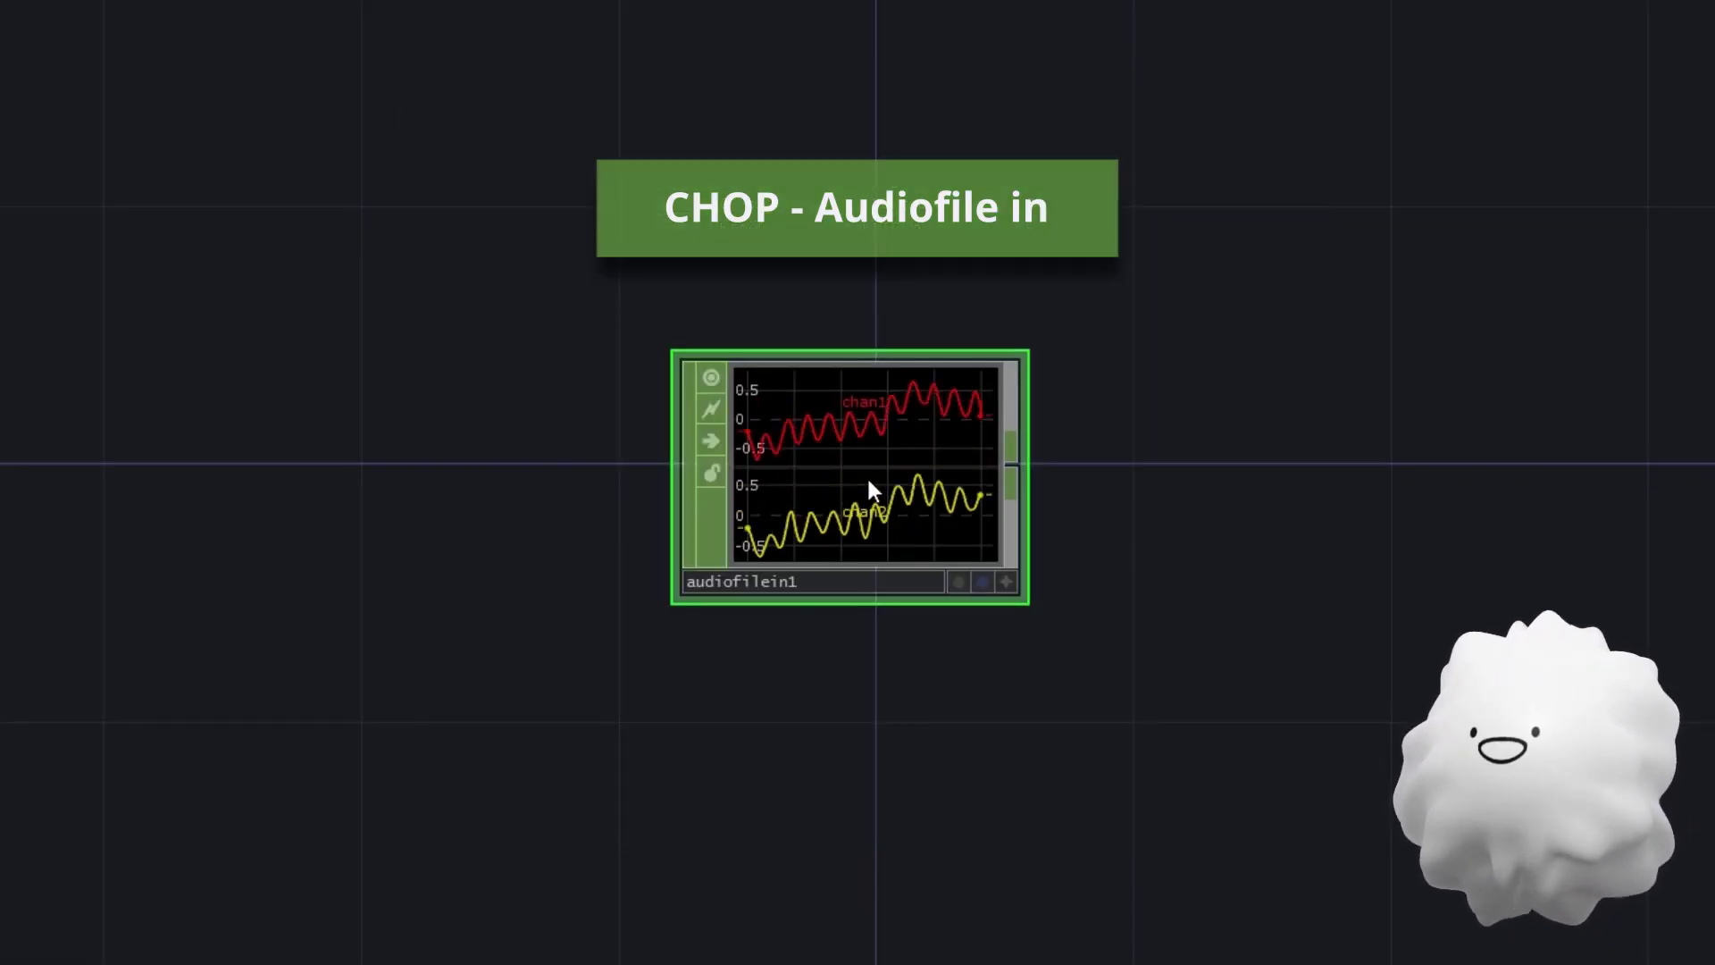
key("p")
left_click(1695, 118)
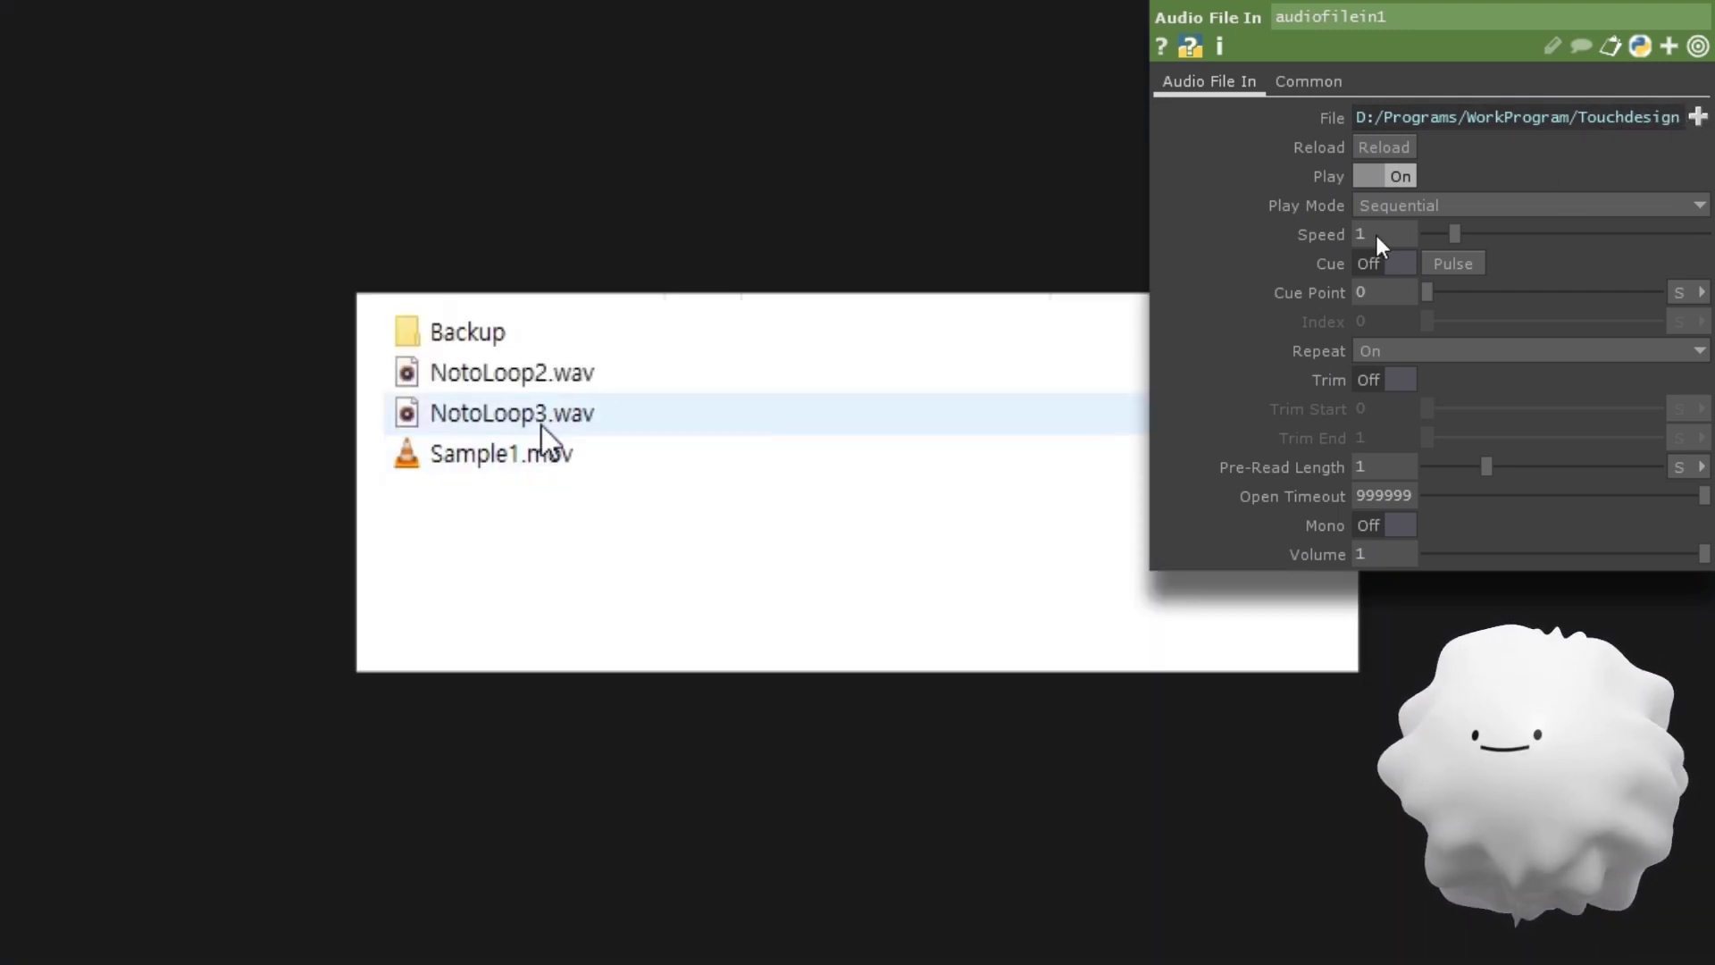
double_click(522, 413)
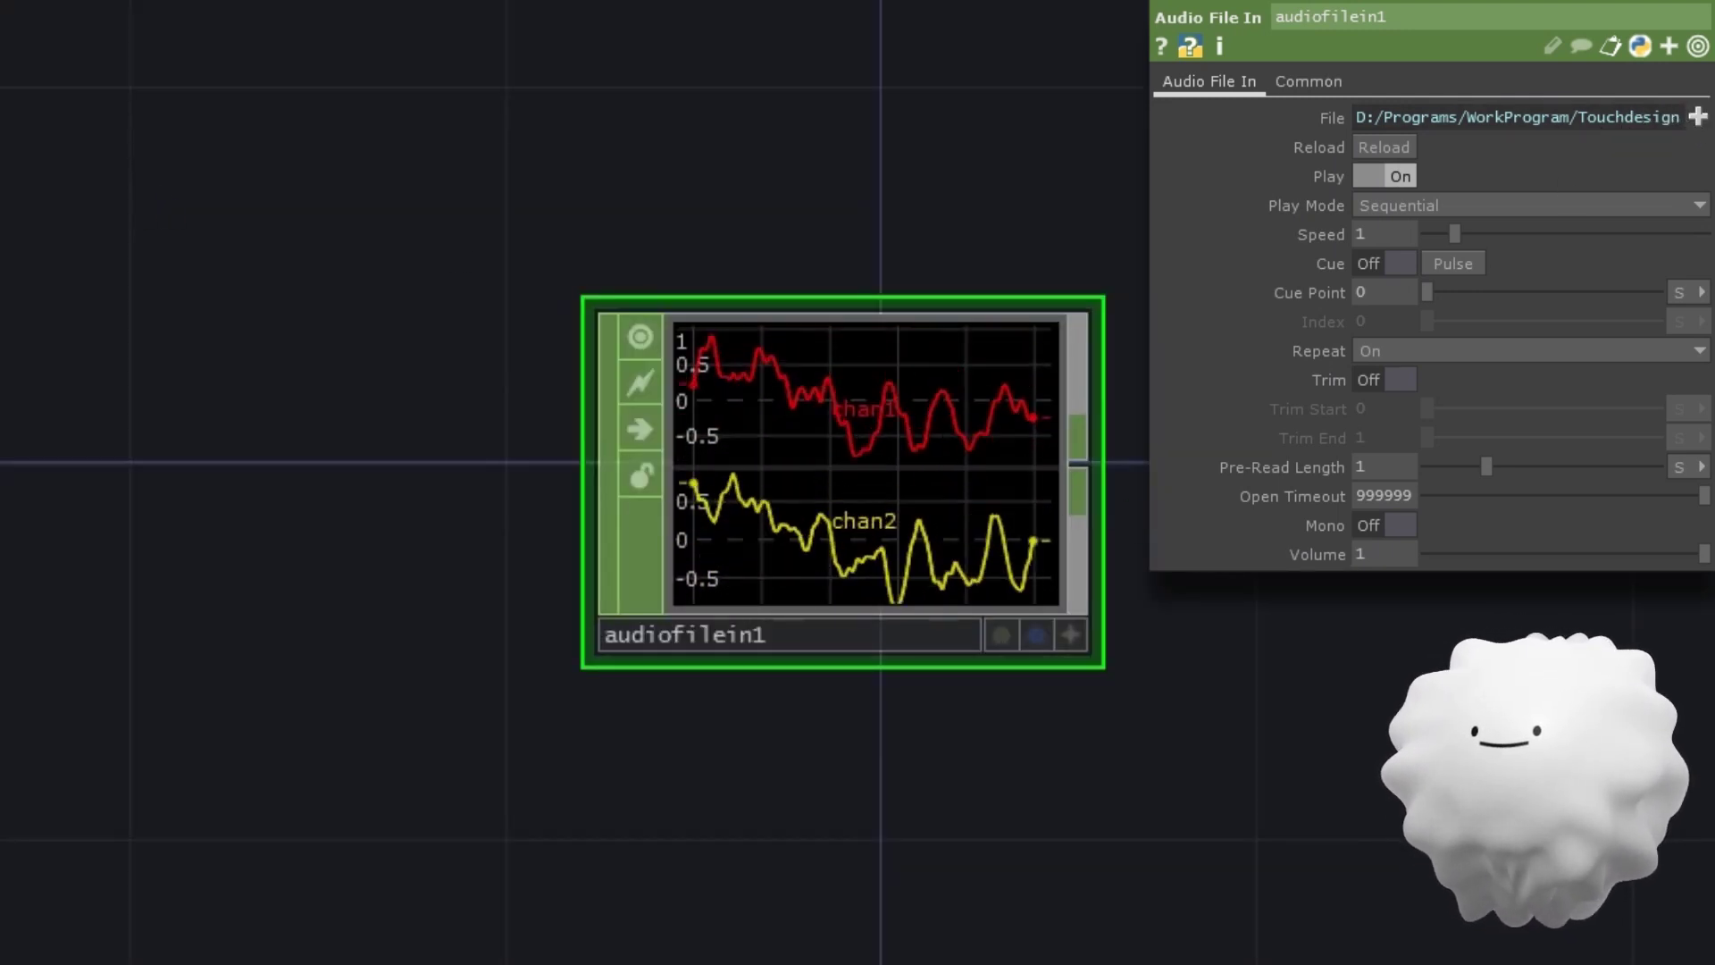
Step: Add an Audio Device In CHOP and open its Device list
key("Tab")
type("audio dev")
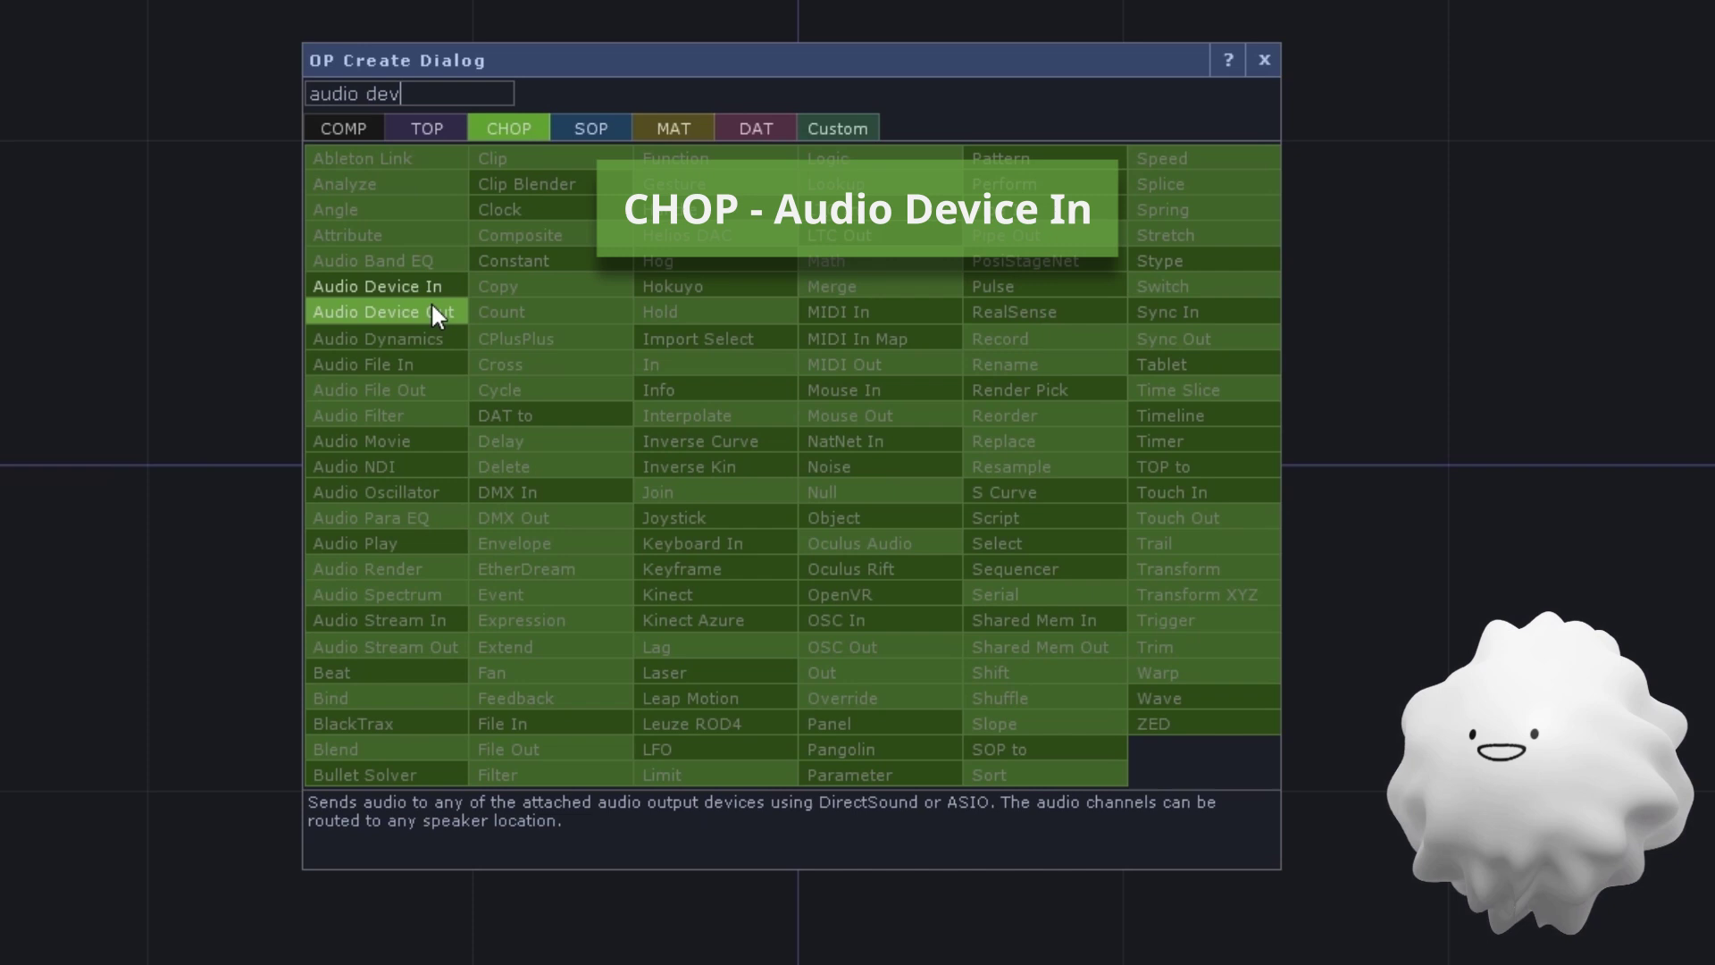
left_click(431, 302)
left_click(720, 454)
left_click(1690, 99)
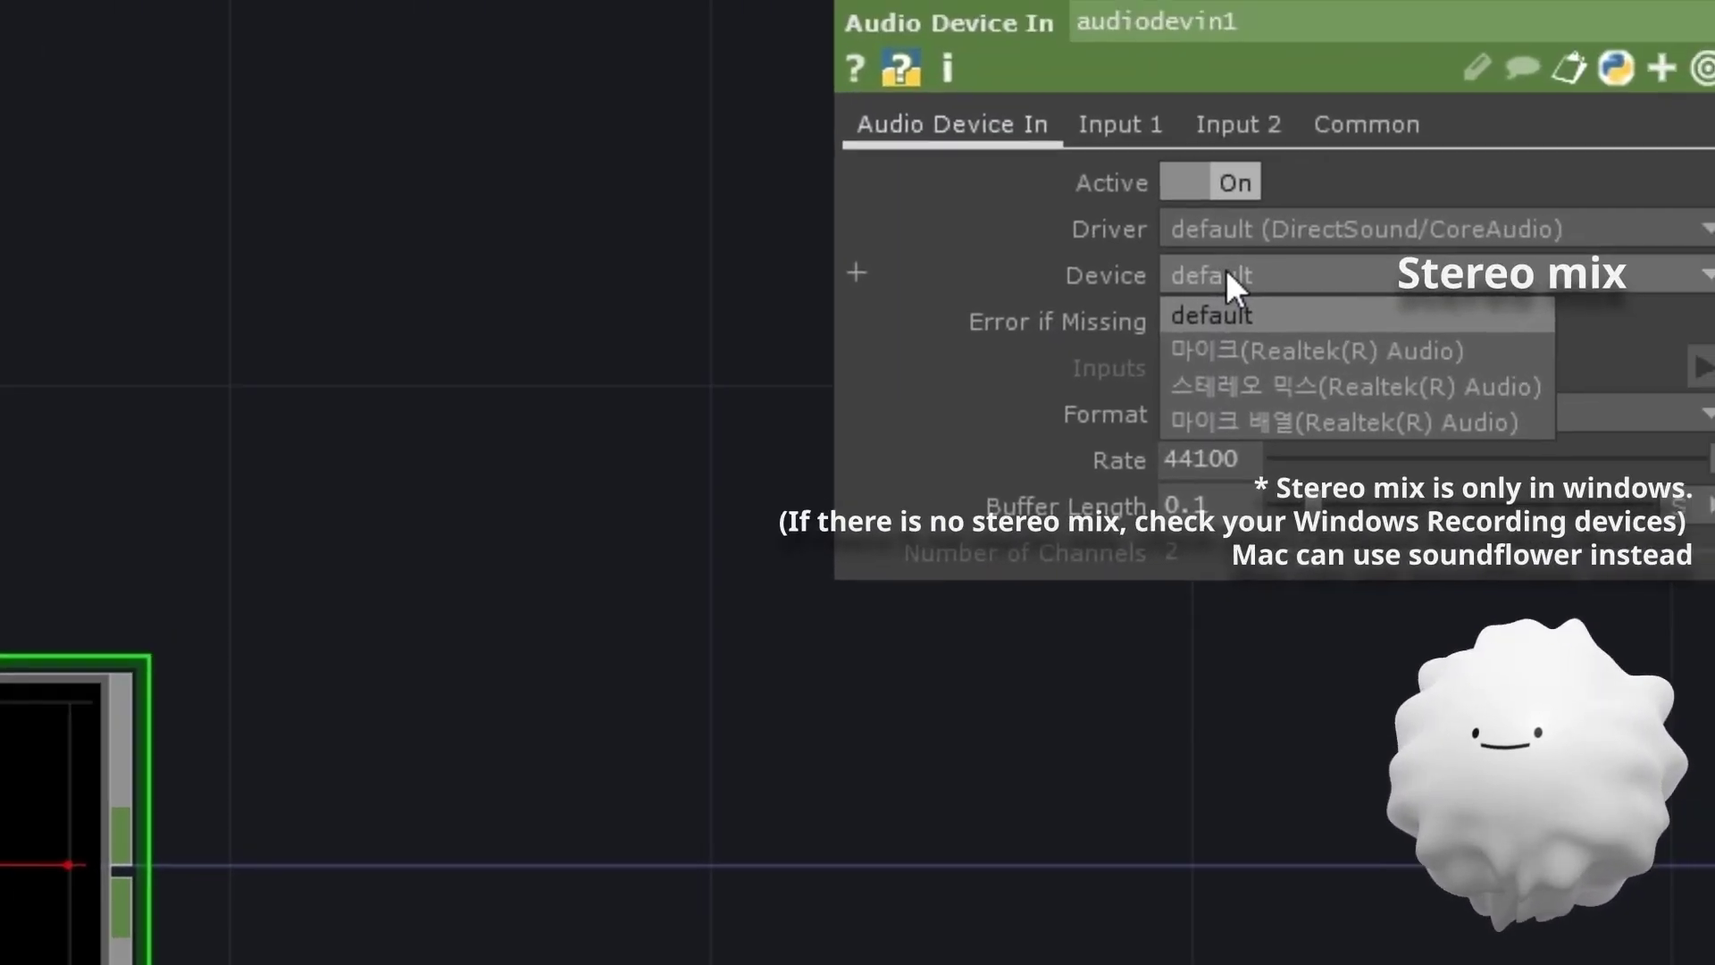
Step: Capture from Stereo Mix and play Jamie xx's Idontknow album in Spotify
left_click(1230, 404)
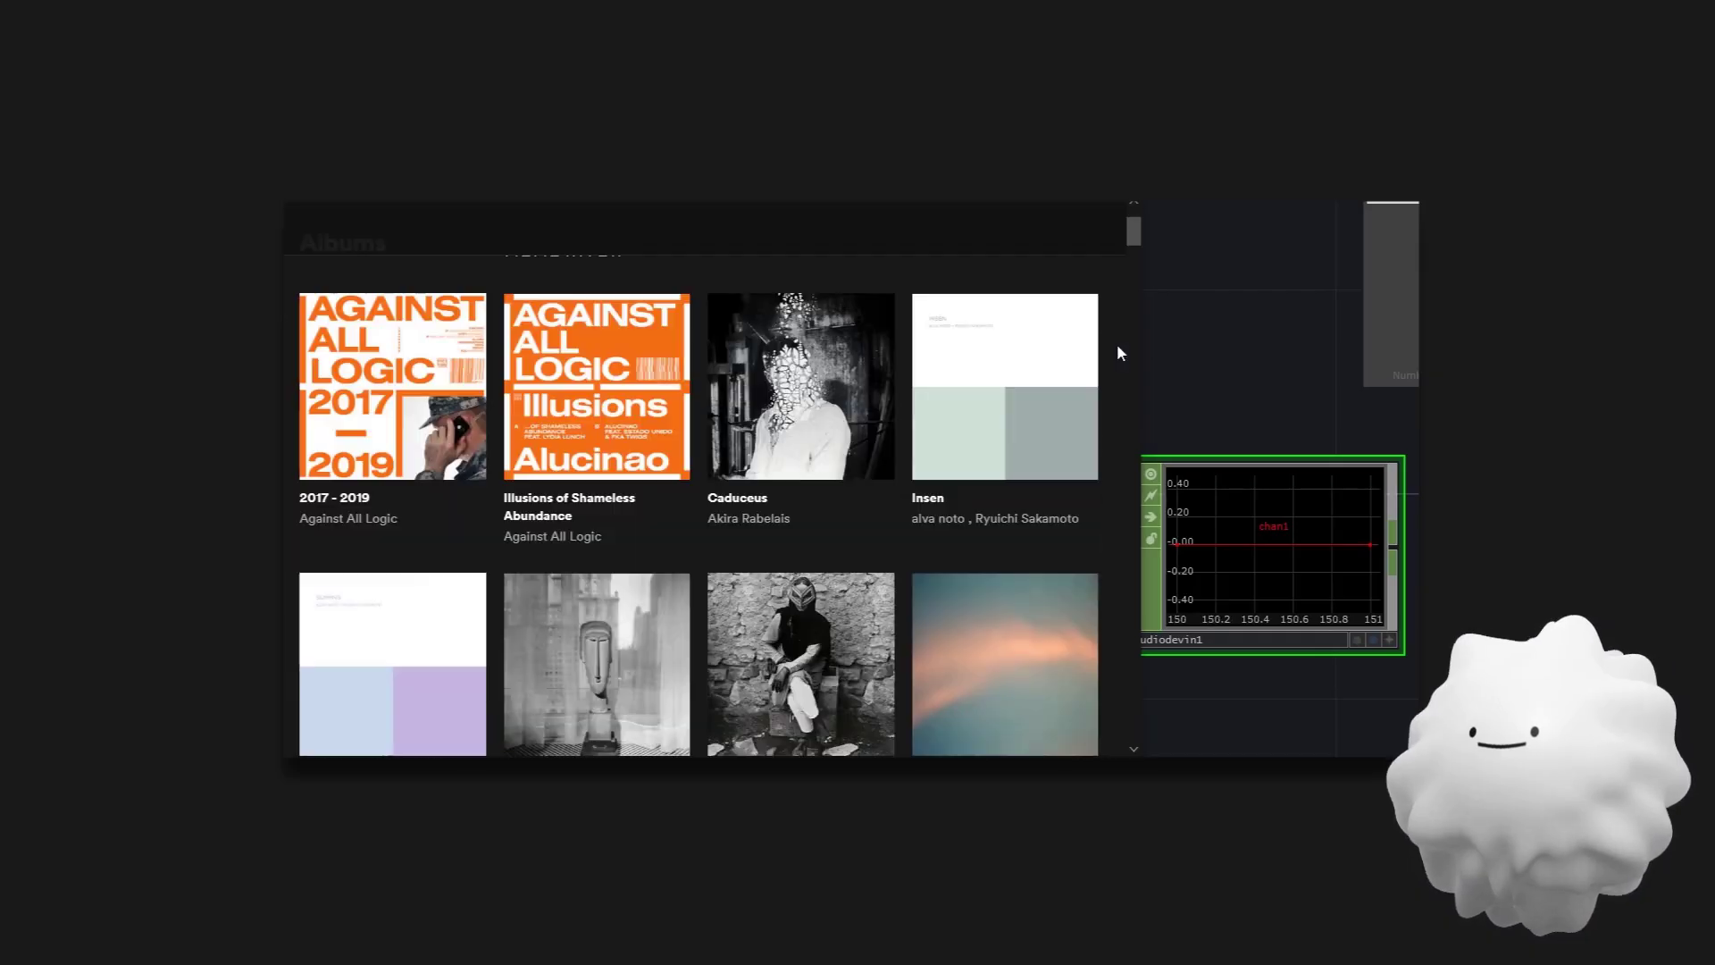
scroll(902, 416, "down", 10)
scroll(900, 415, "down", 10)
scroll(900, 415, "up", 10)
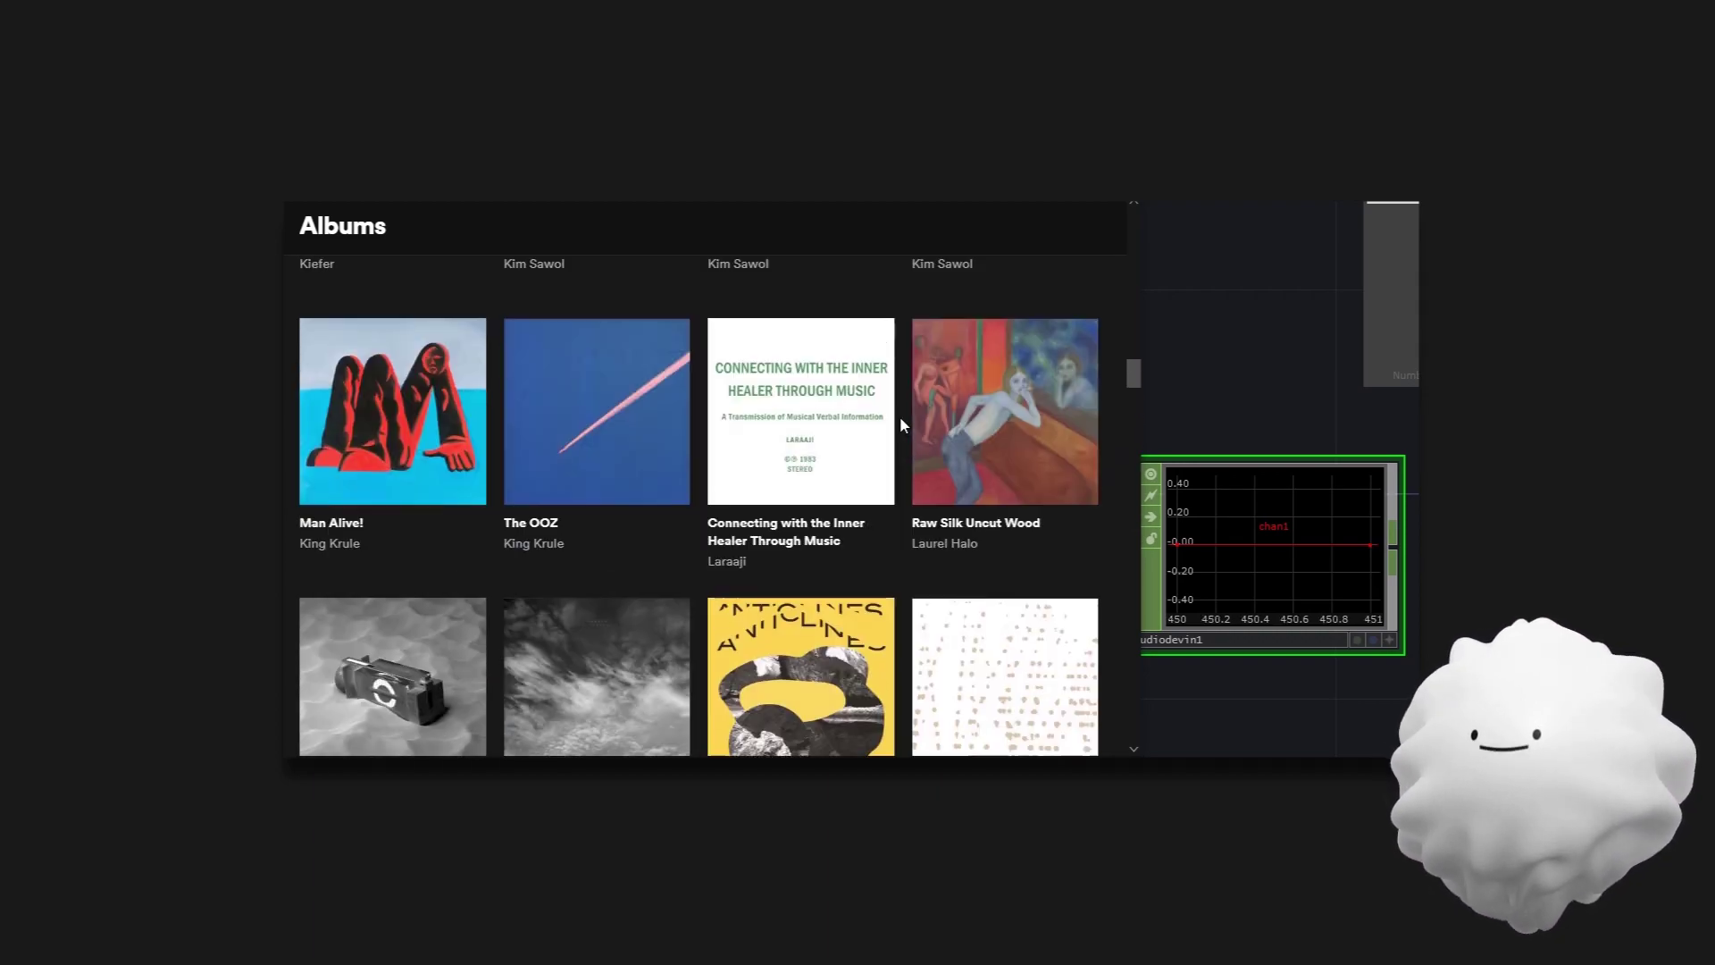
scroll(899, 420, "up", 10)
scroll(901, 431, "down", 5)
left_click(818, 431)
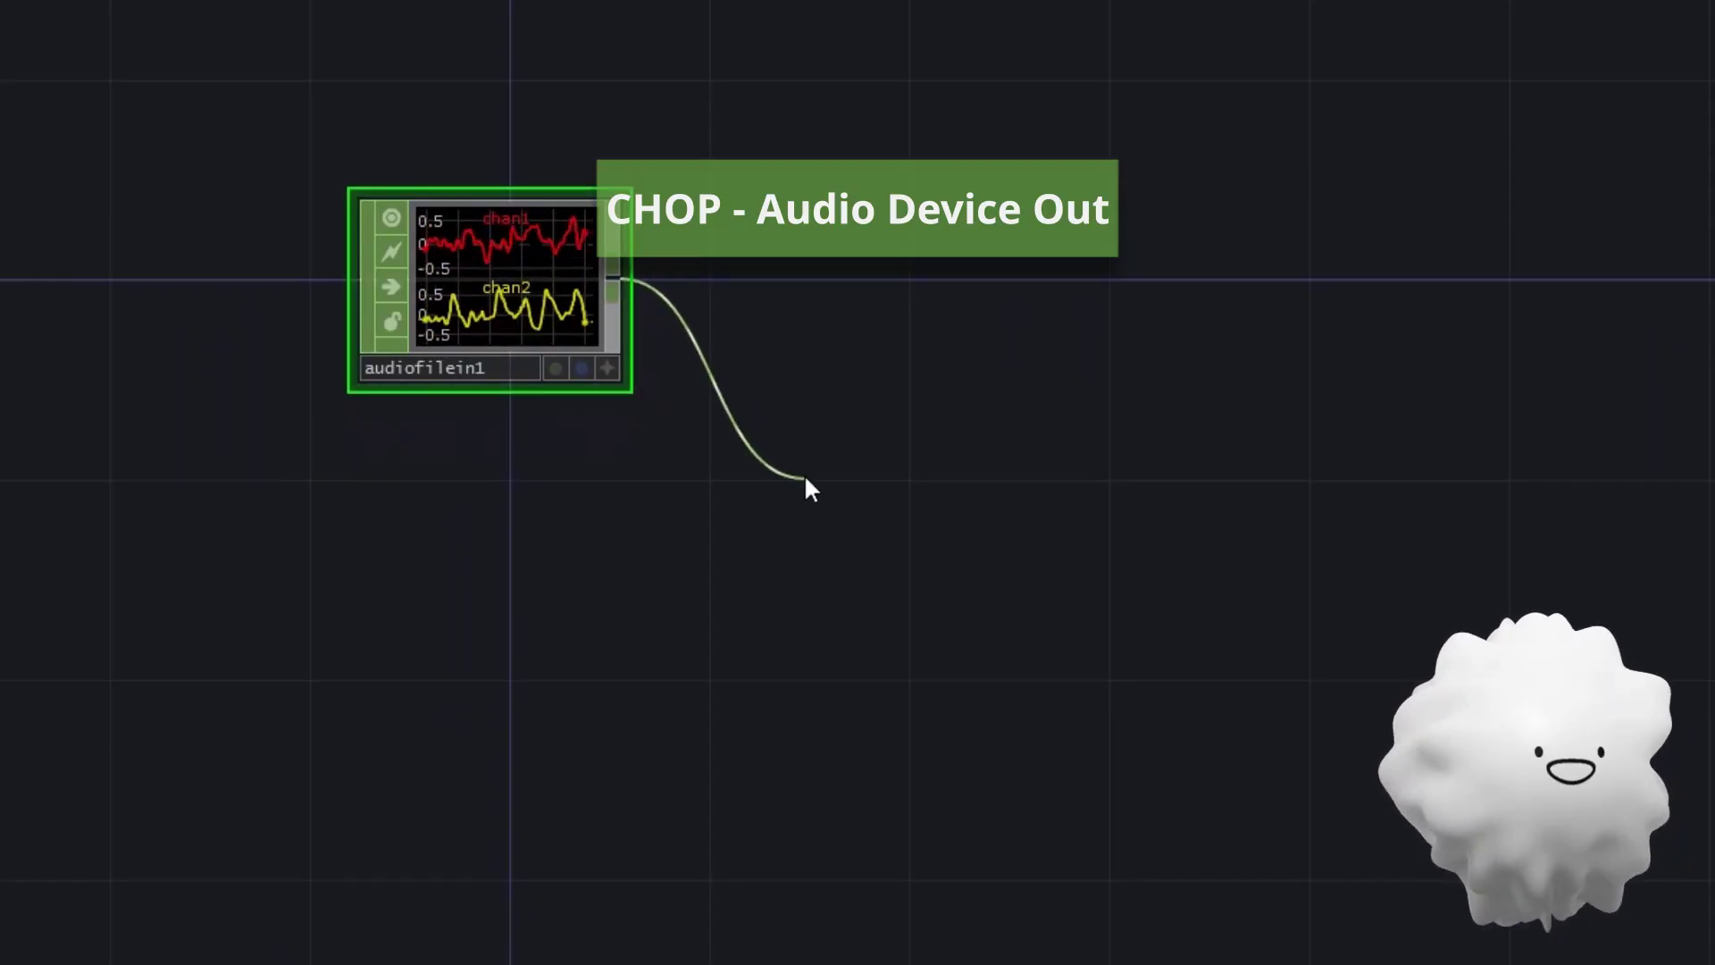
Step: Wire audiofilein1 into an Audio Device Out and an Audio Spectrum CHOP
left_click(804, 480)
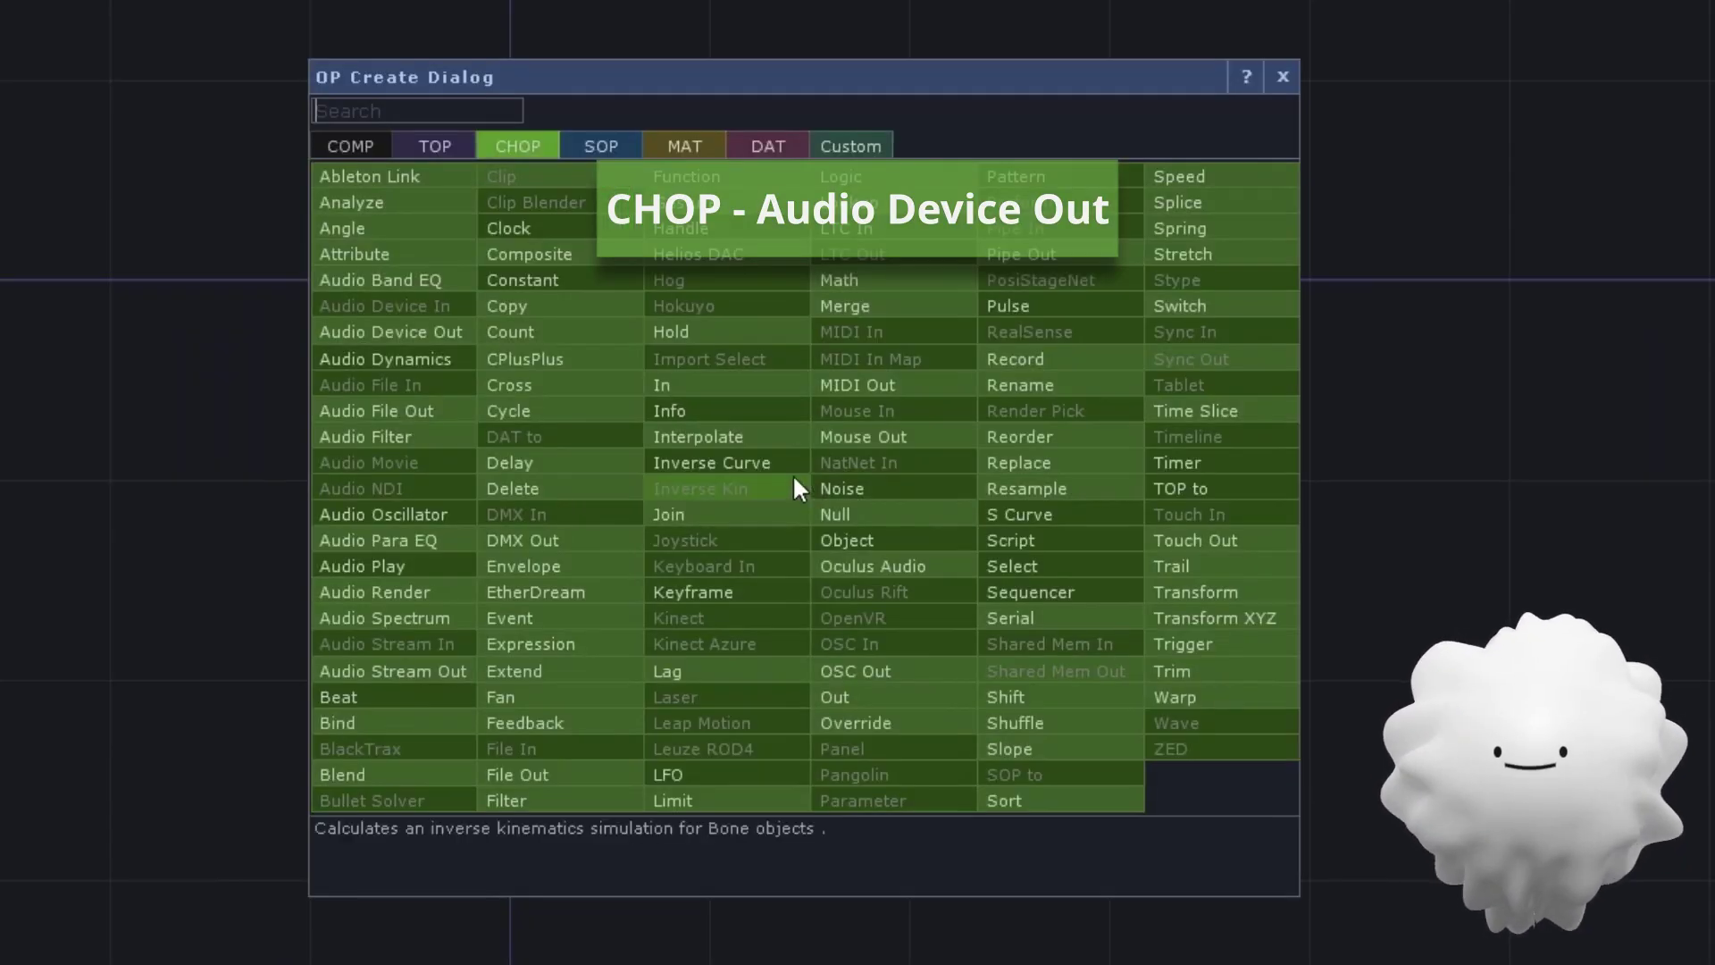
left_click(384, 332)
left_click(899, 495)
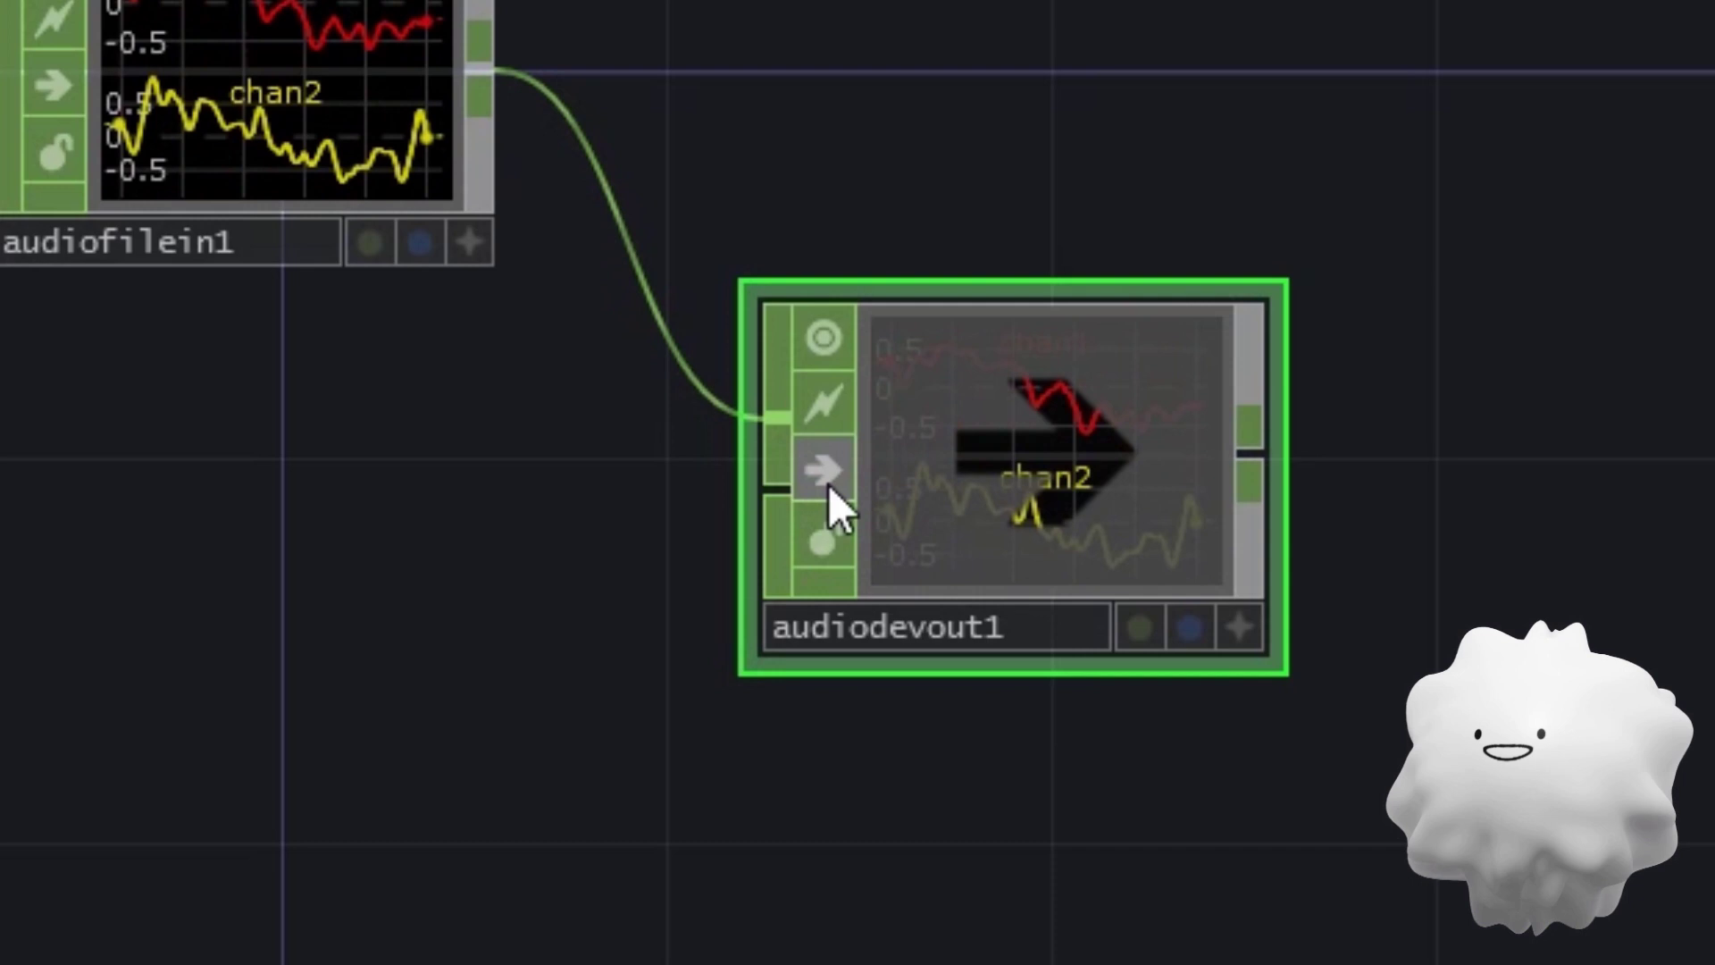
right_click(608, 449)
type("audio spec")
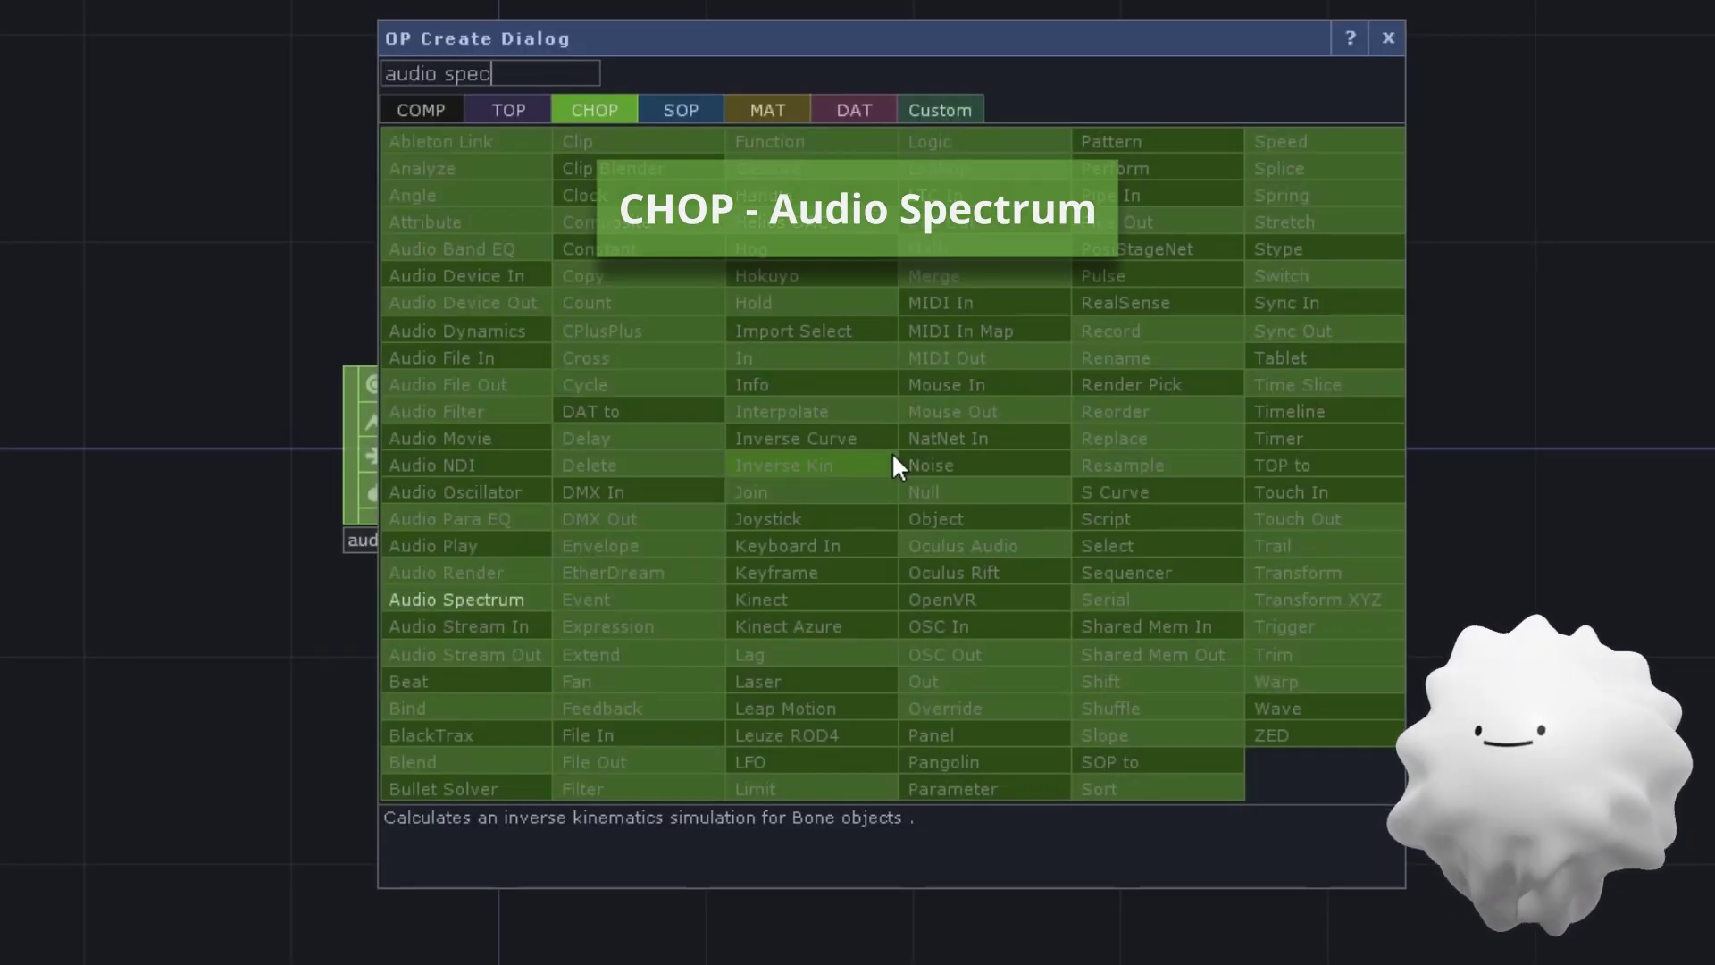
left_click(513, 602)
left_click(894, 455)
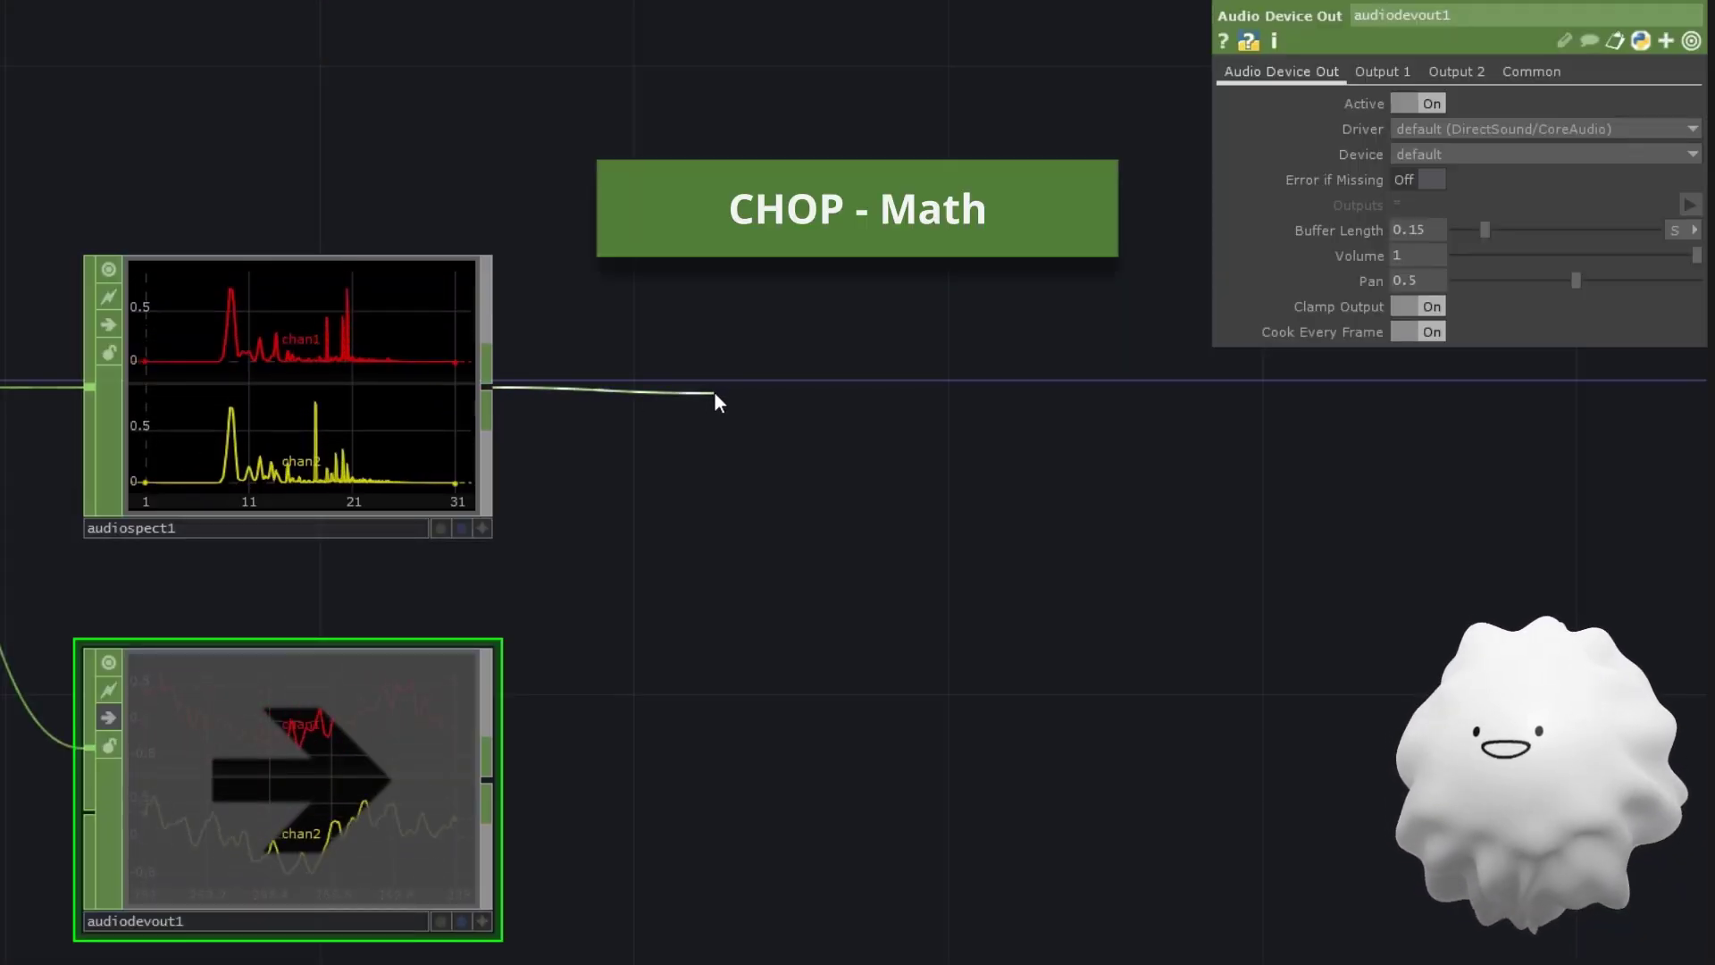
Step: Add a Math CHOP after the spectrum, combining channels with Add and From Range 0–2
left_click(715, 391)
type("math")
key("Return")
left_click(772, 345)
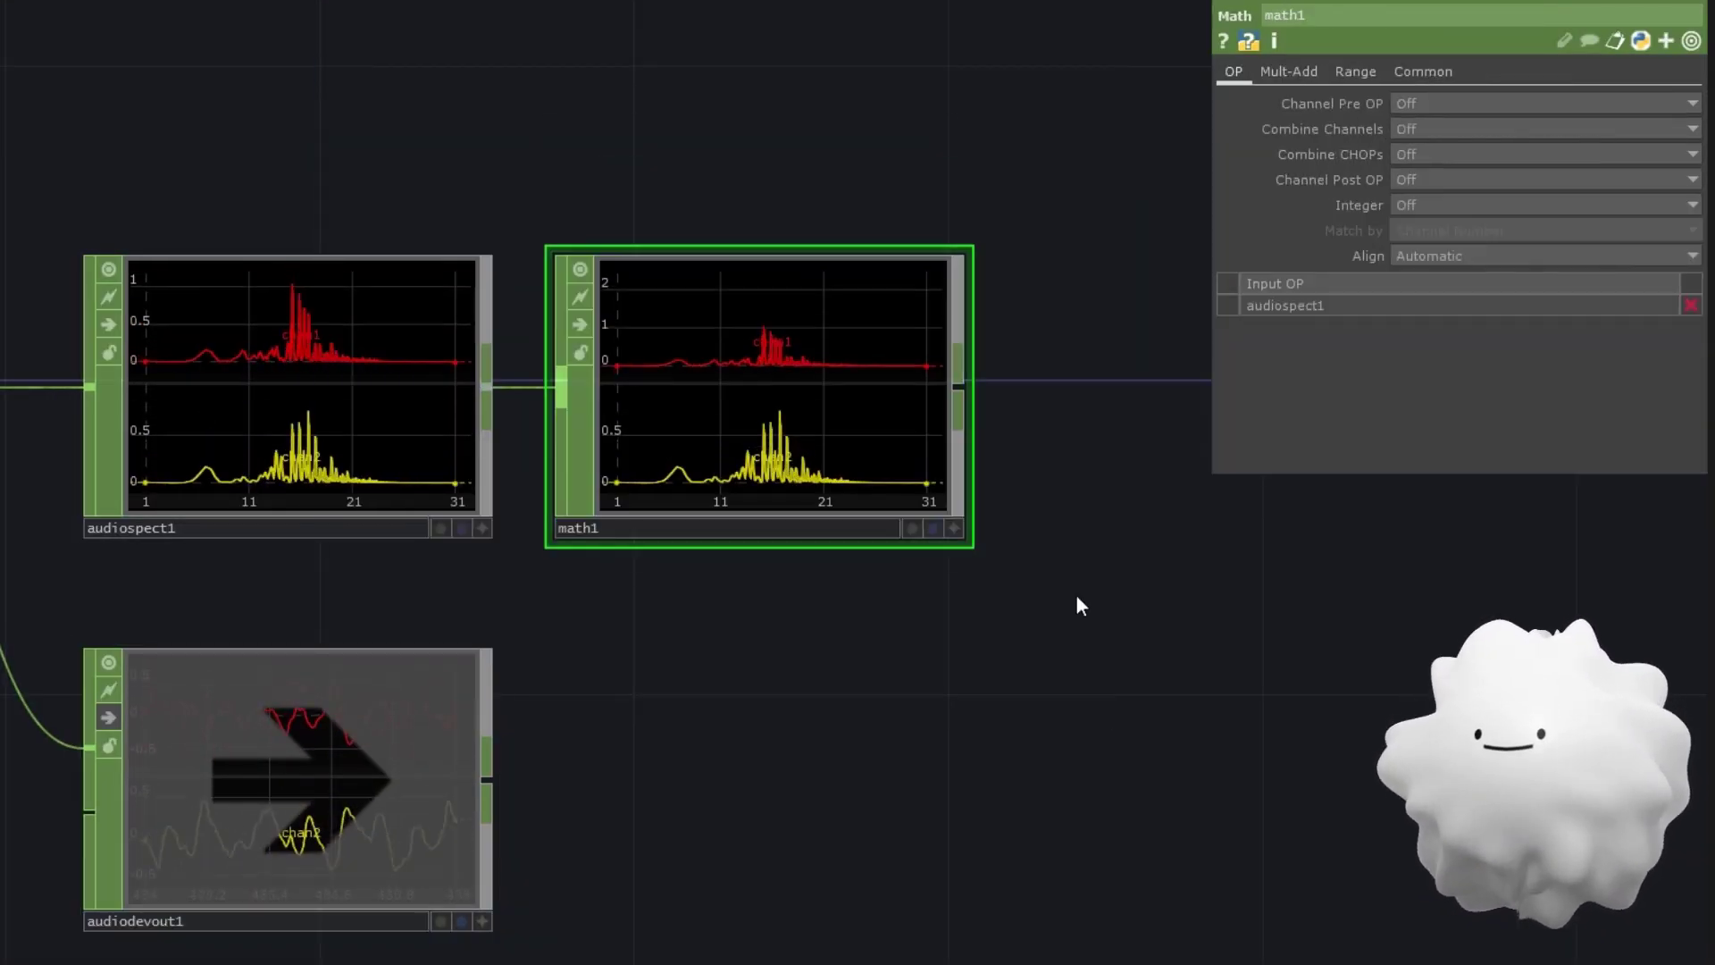
left_click(1336, 163)
left_click(1339, 215)
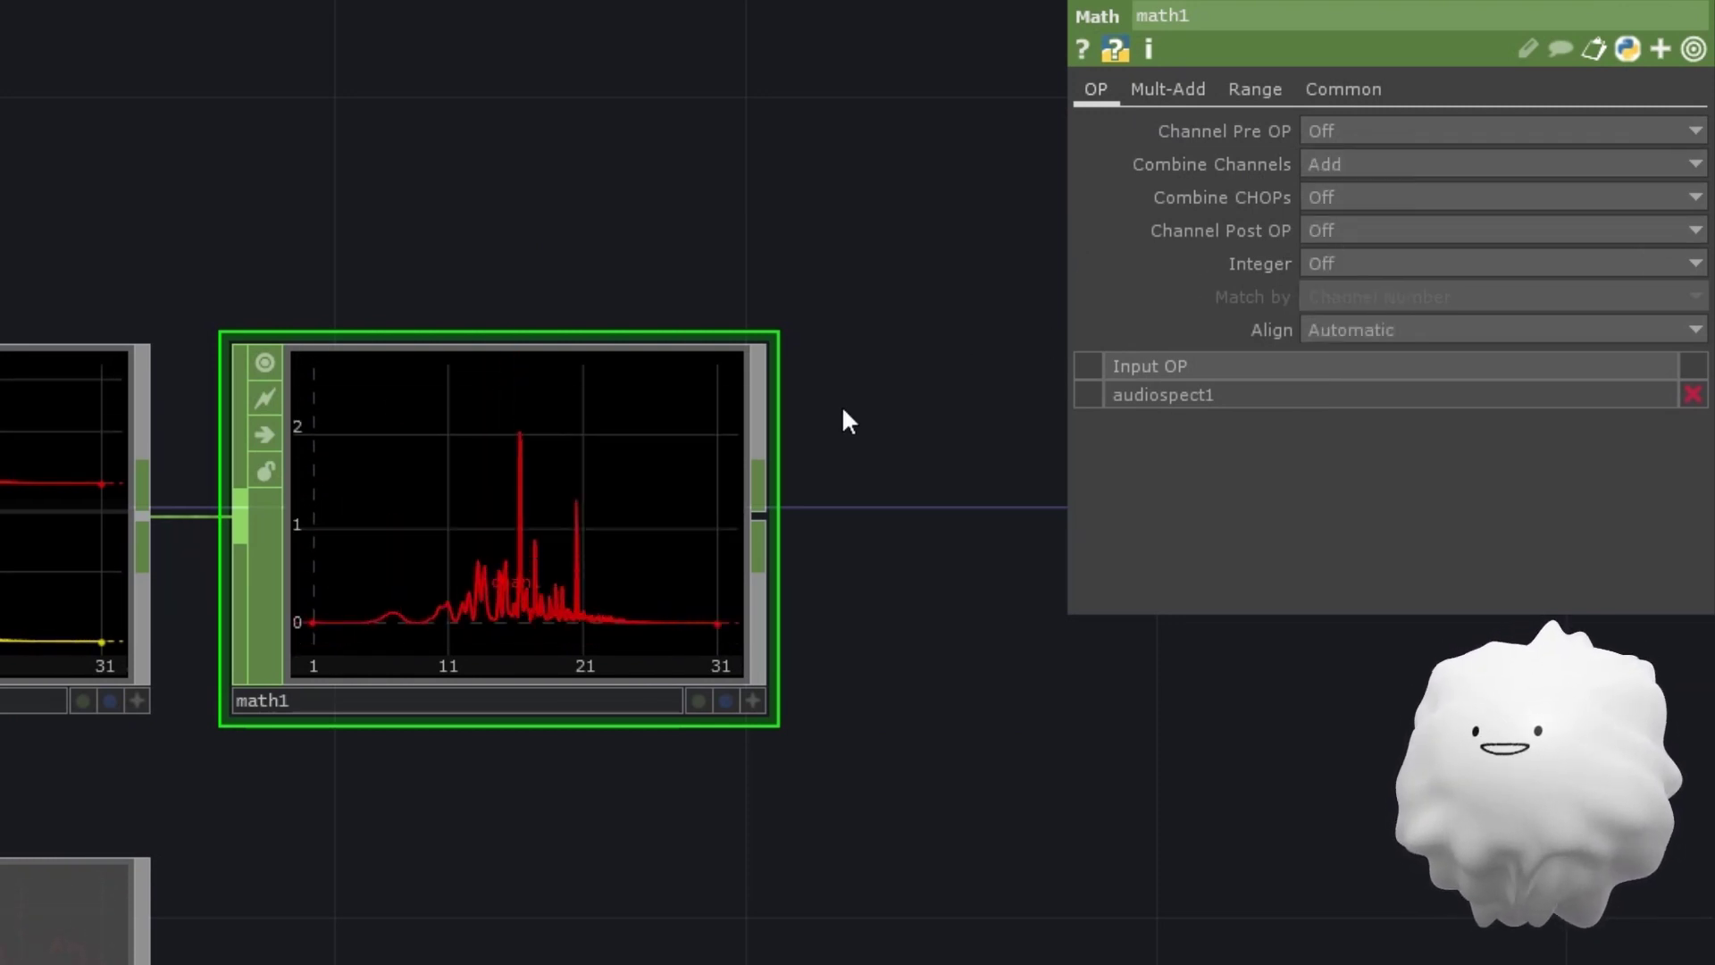
left_click(1255, 90)
left_click(1539, 129)
type("2")
key("Return")
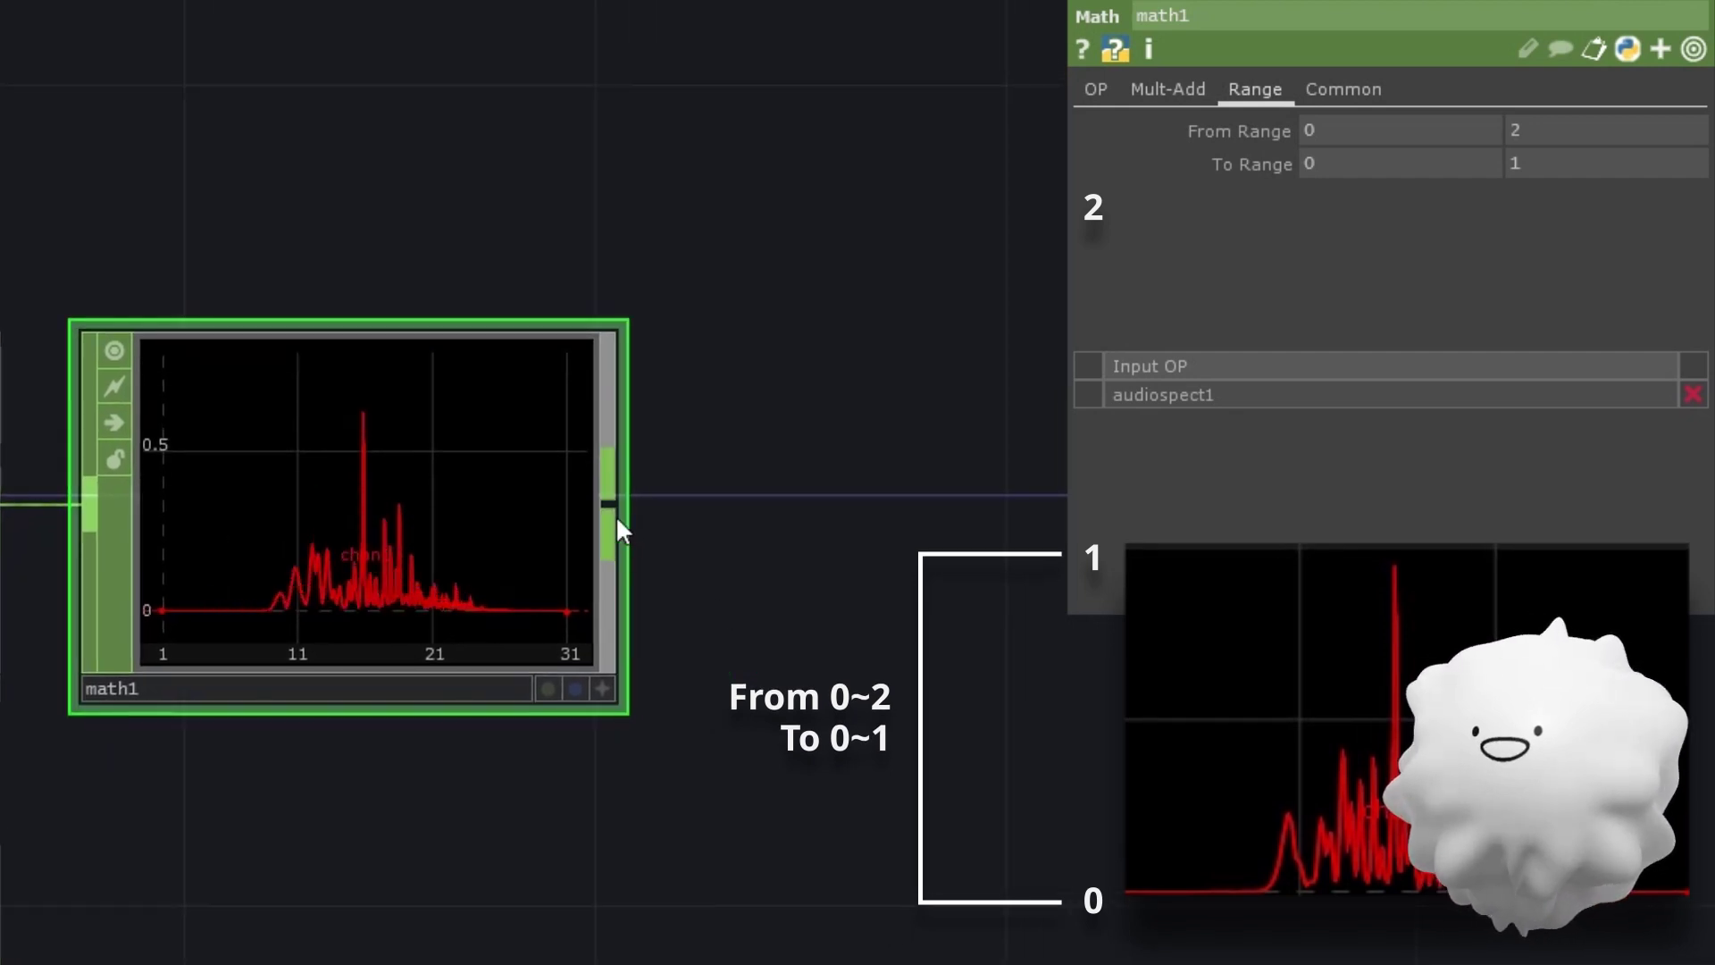
Step: Add a Null after math1 and a Legacy-format CHOP to TOP reading null1
right_click(620, 529)
left_click(1117, 490)
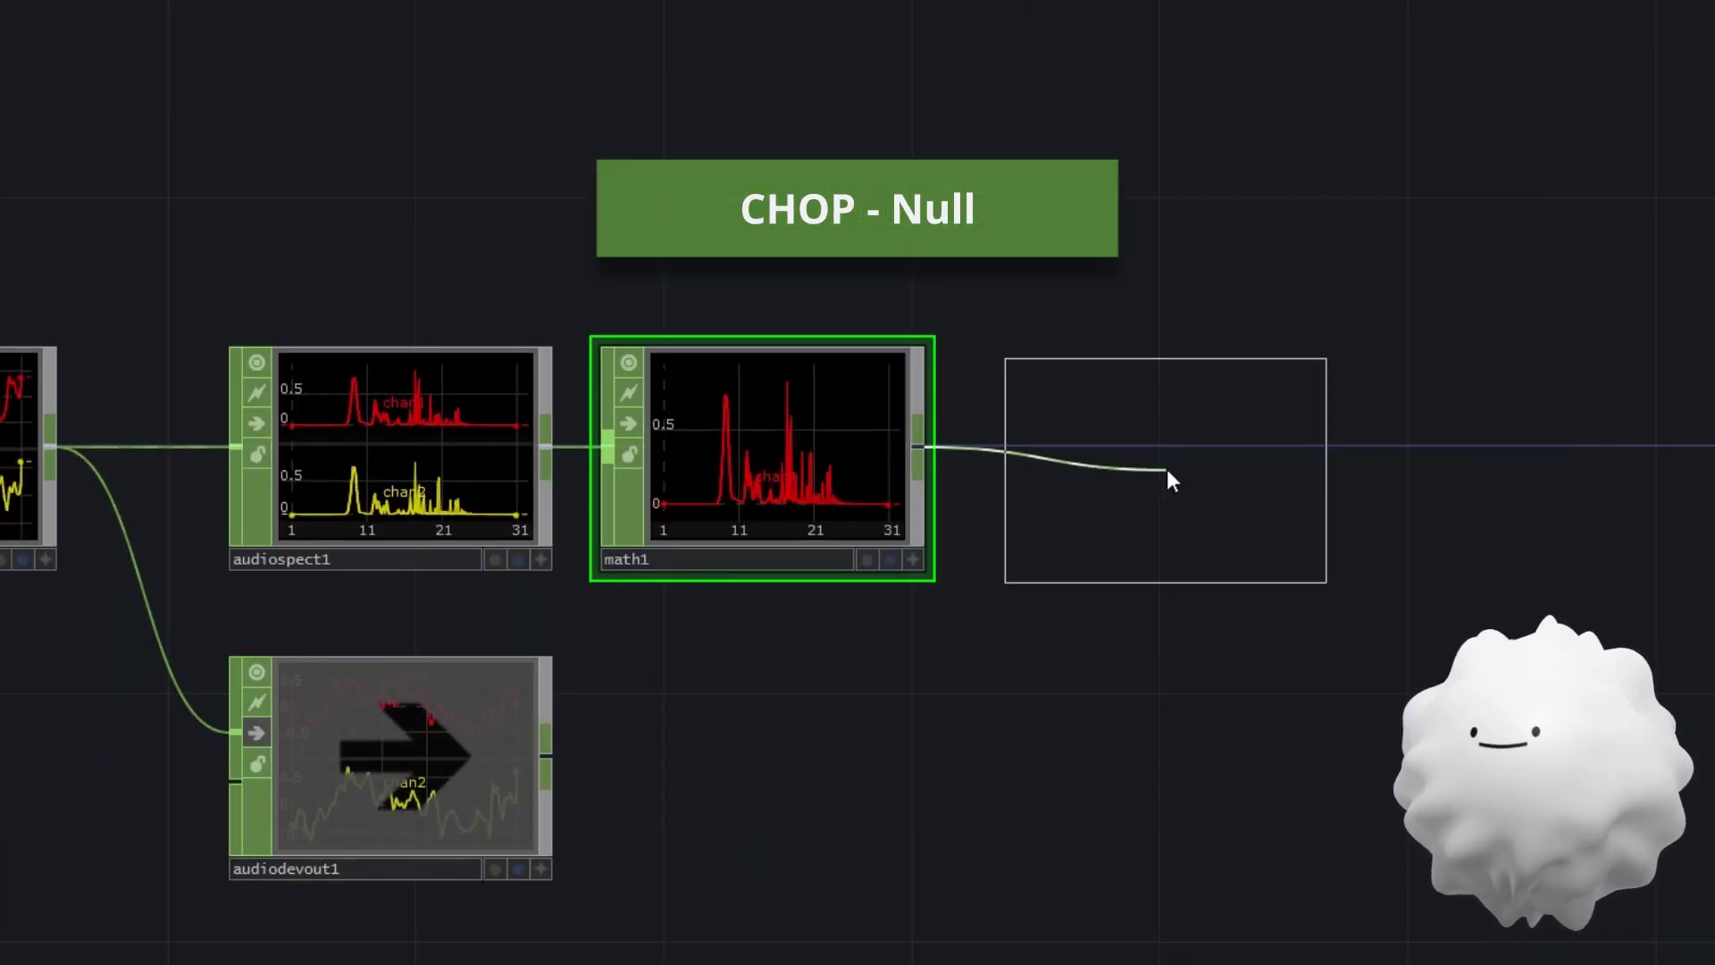
left_click(1167, 469)
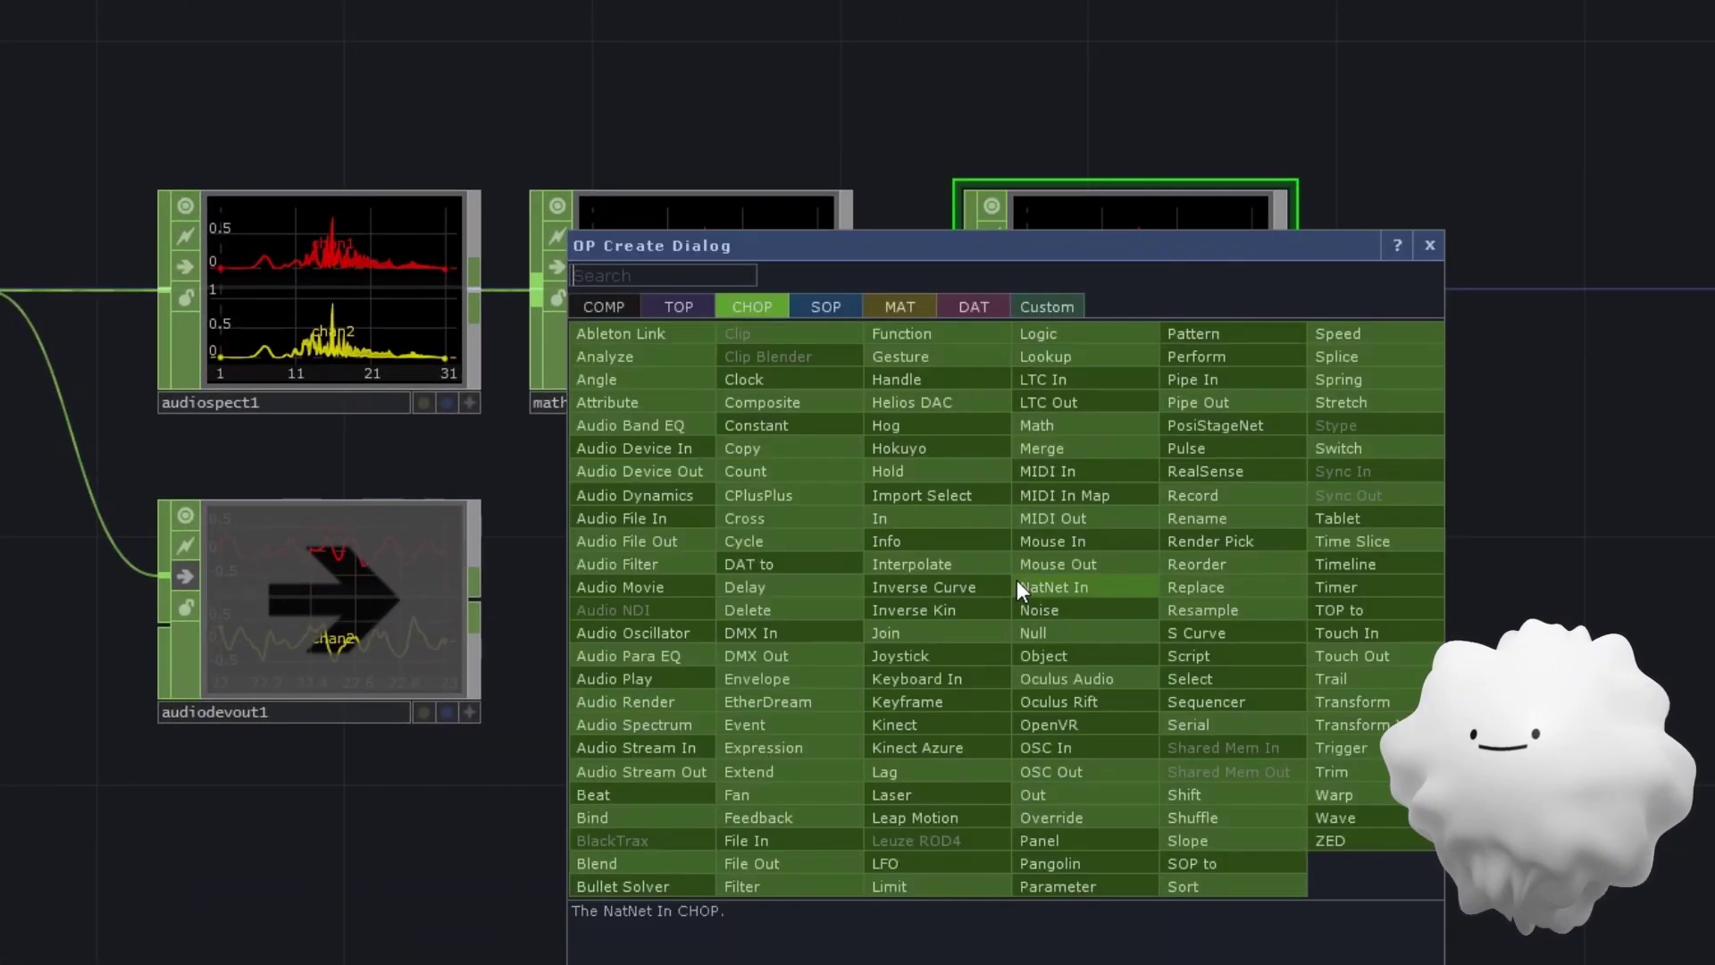
left_click(677, 307)
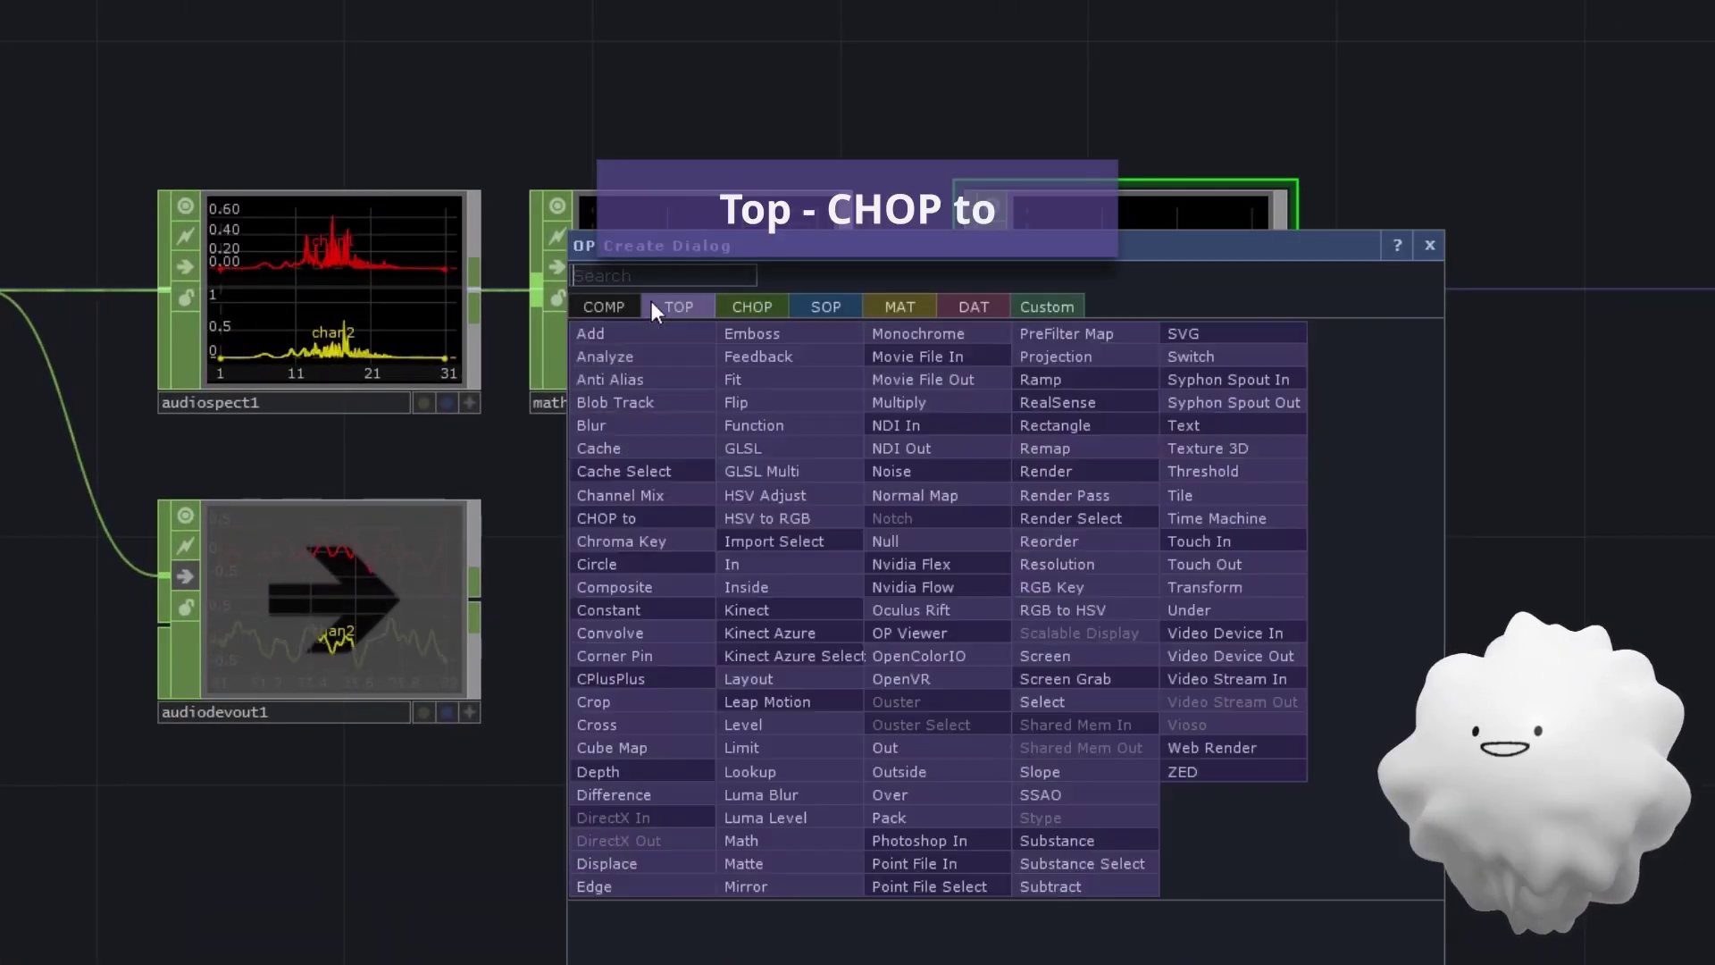
left_click(650, 524)
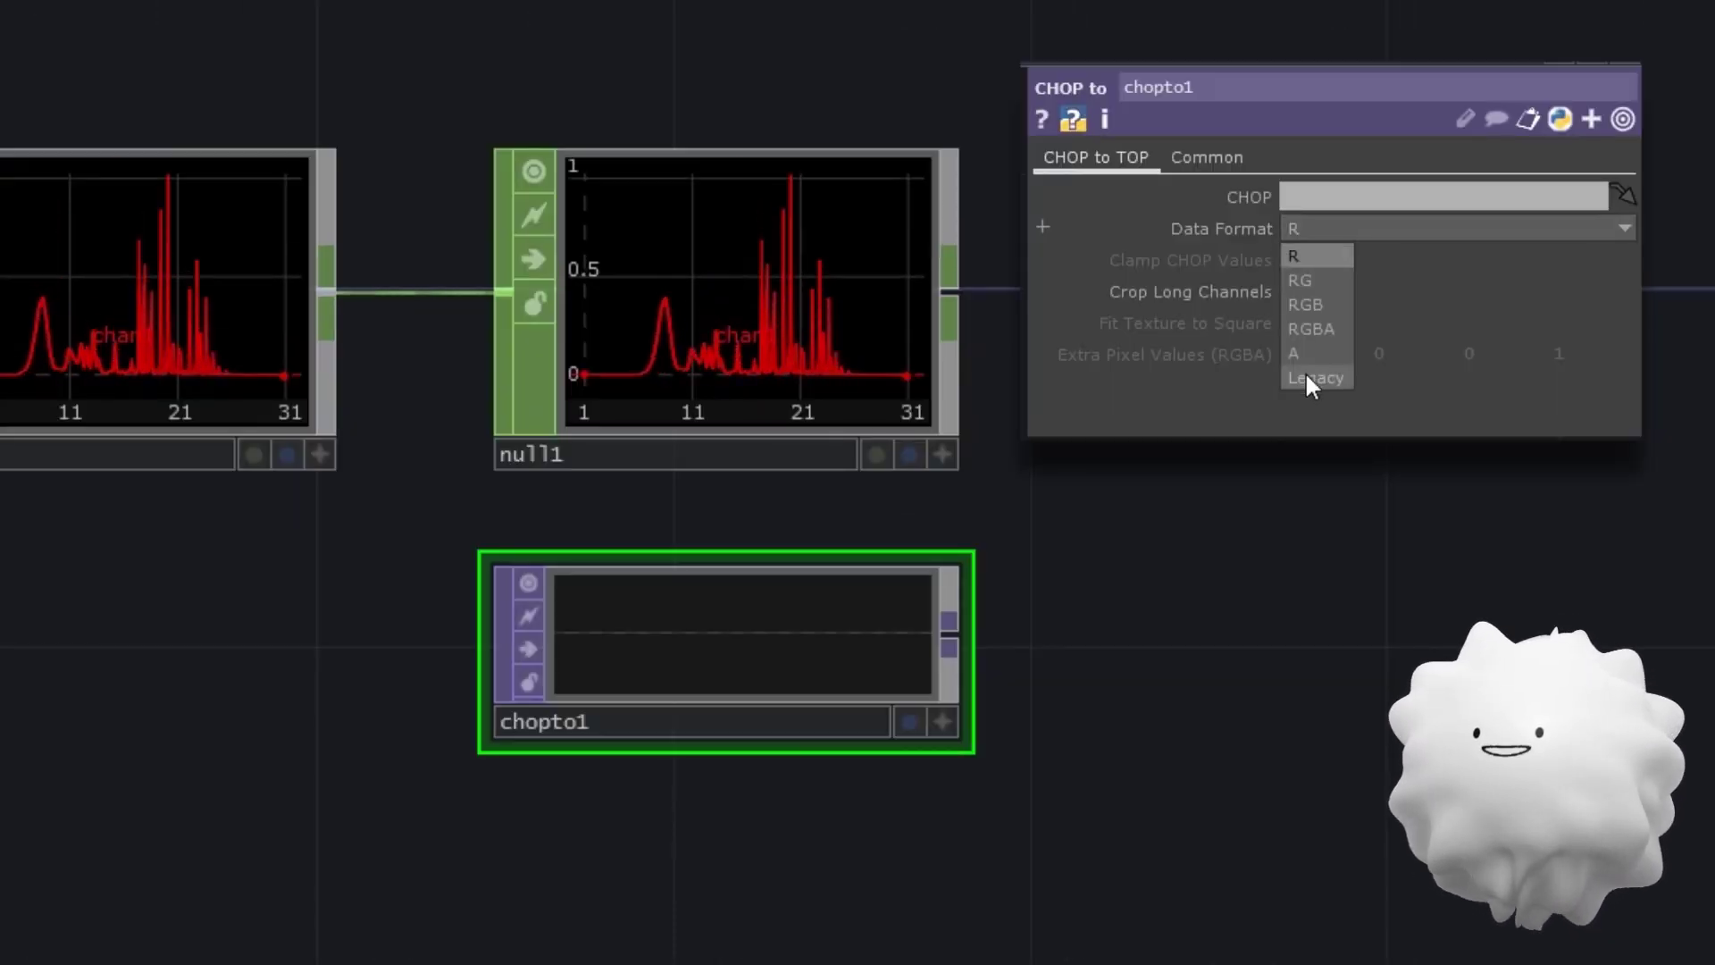
left_click(1310, 379)
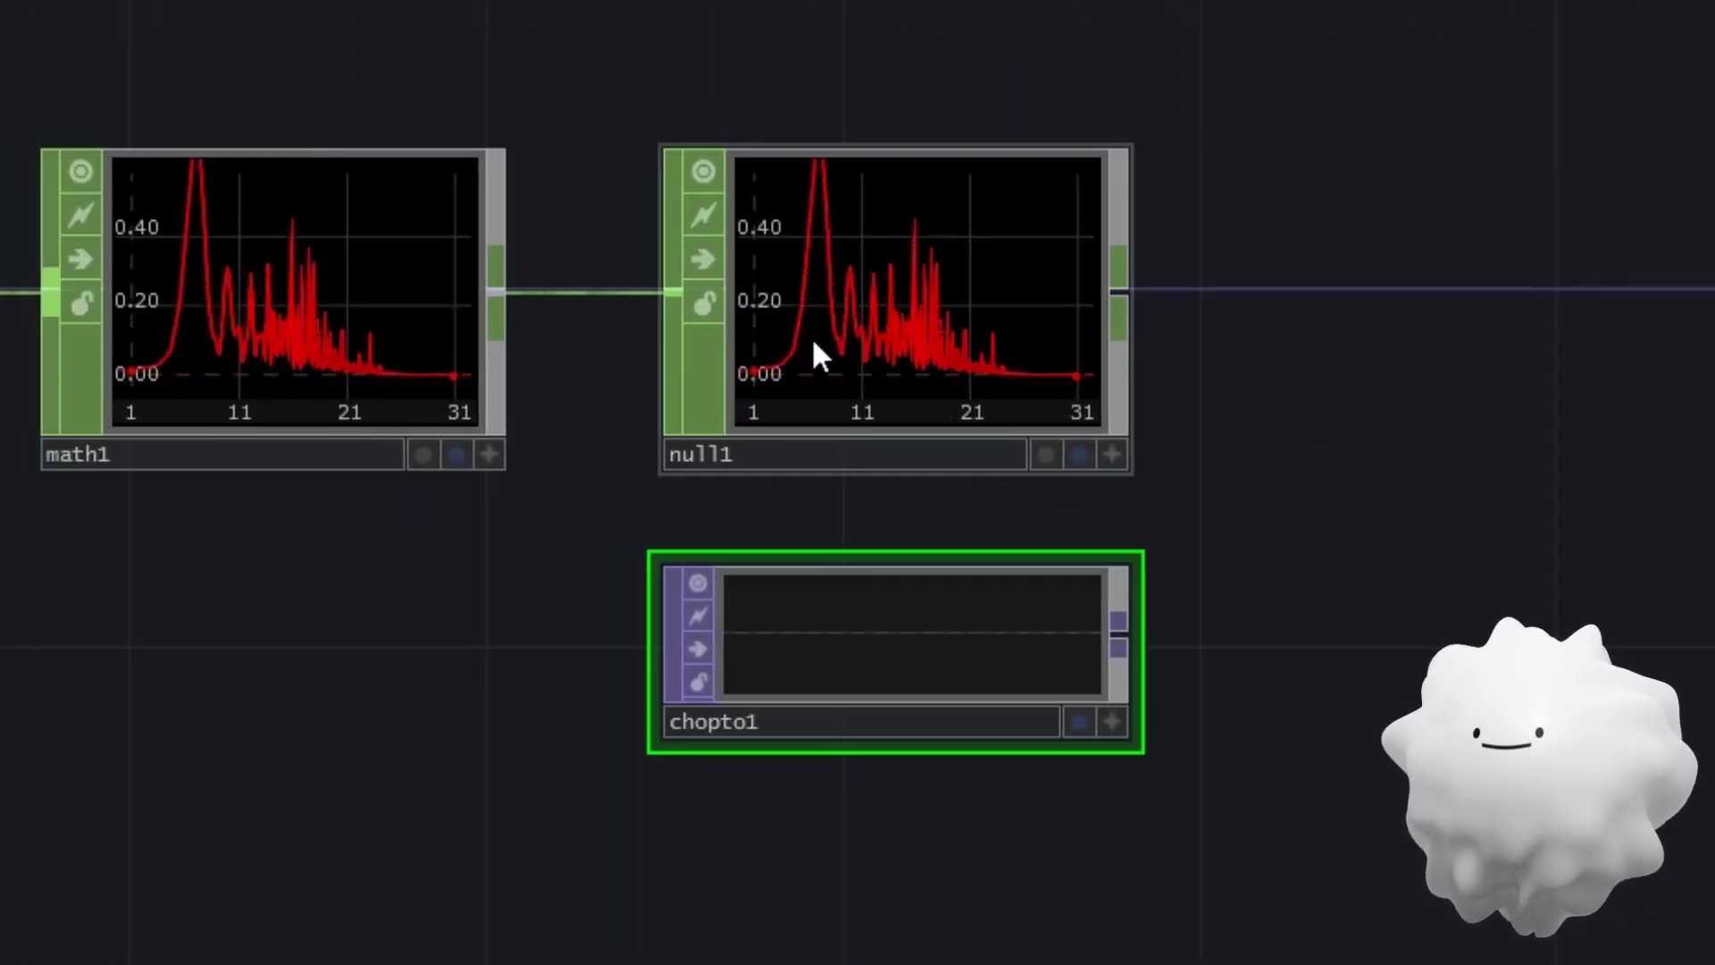
mouse_move(813, 340)
left_mouse_down()
mouse_move(815, 500)
mouse_move(903, 481)
left_mouse_up()
Step: Add a Fit TOP after chopto1, changing its fit mode and 1000×1000 resolution
left_click(1104, 515)
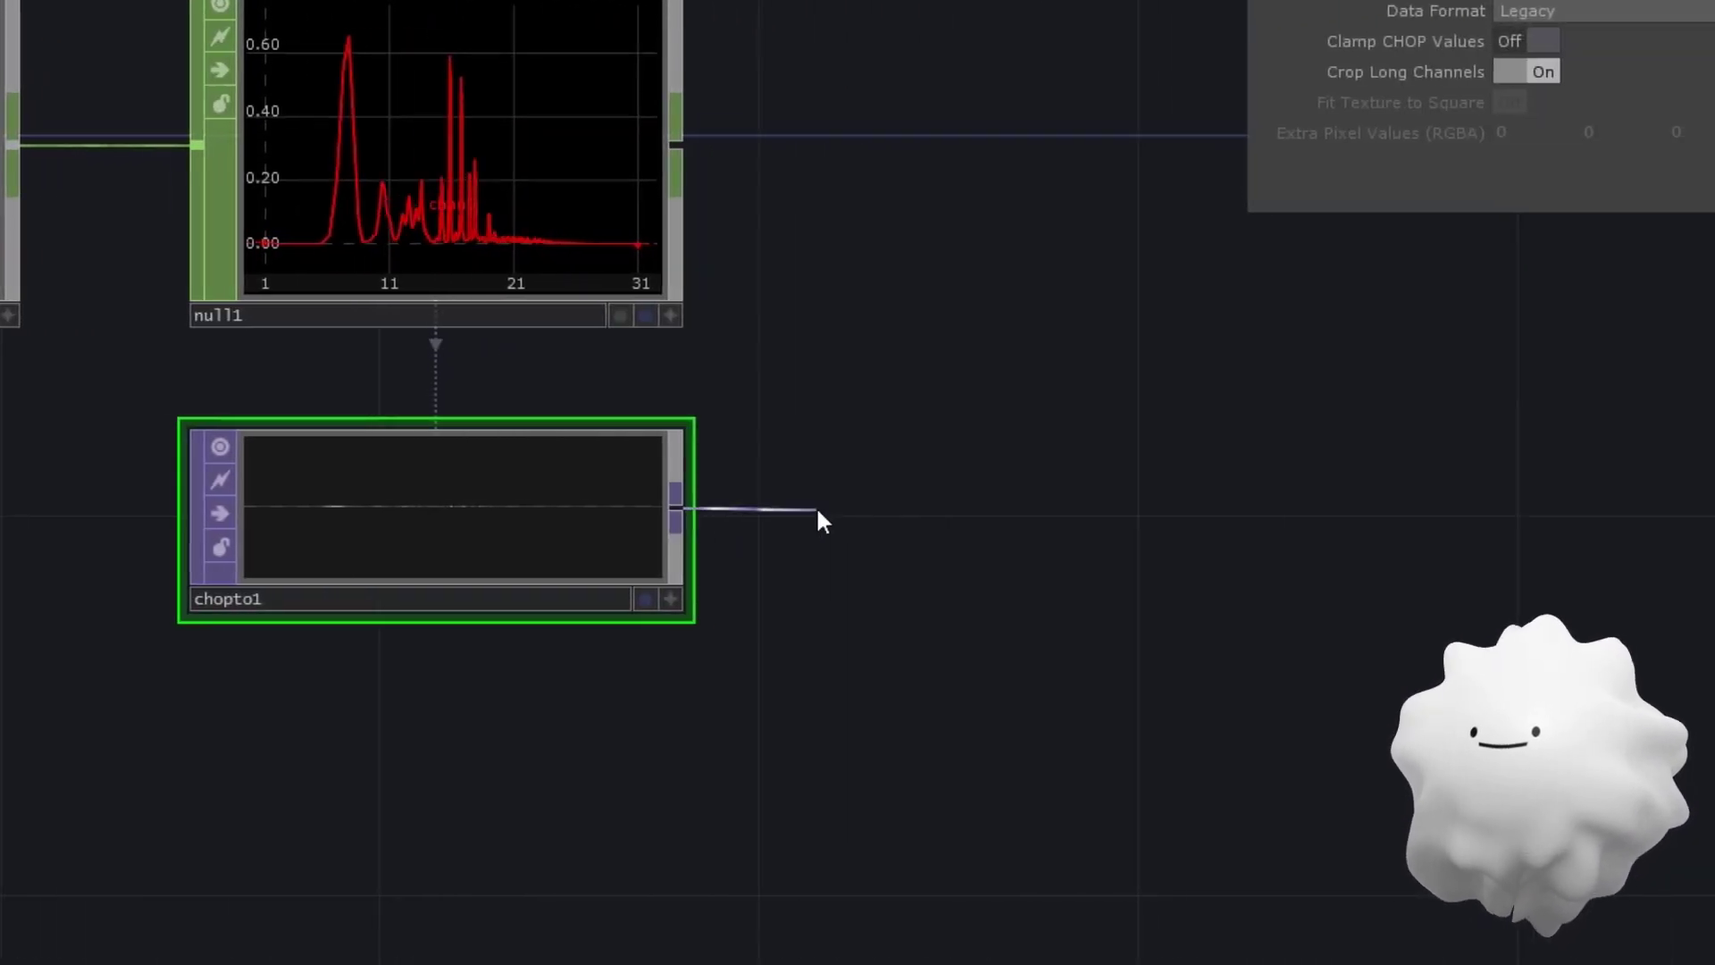
left_click(1106, 516)
left_click(1247, 527)
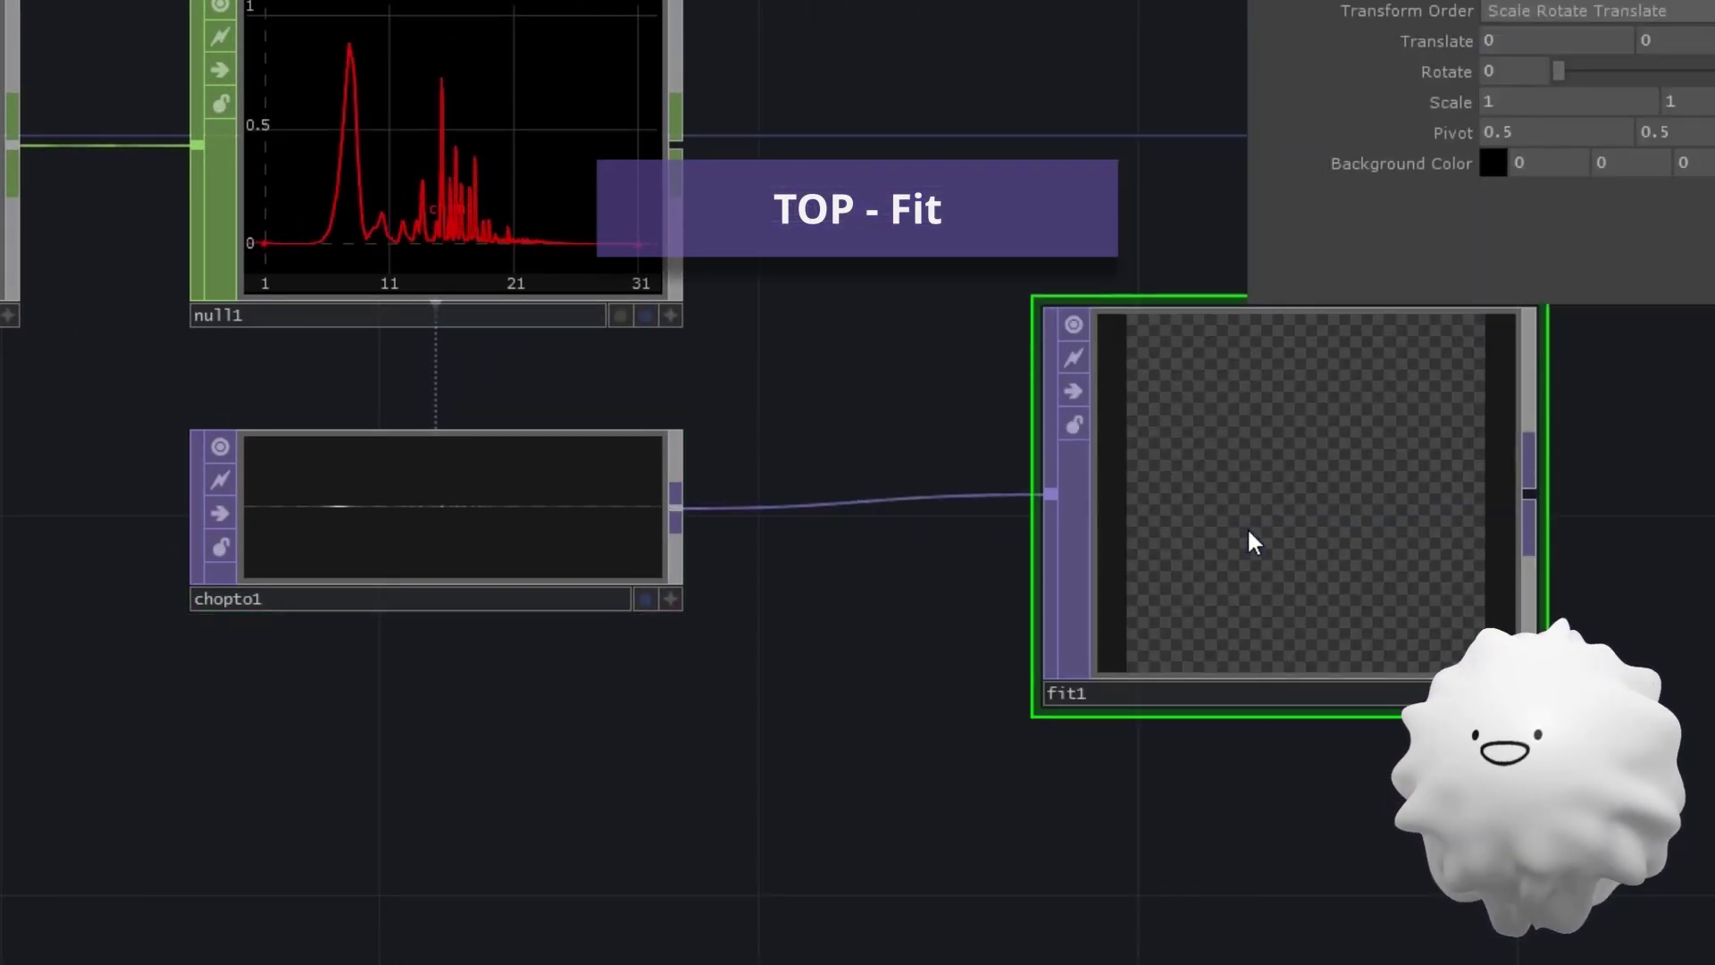
left_click(1407, 107)
left_click(1412, 140)
left_click(1251, 79)
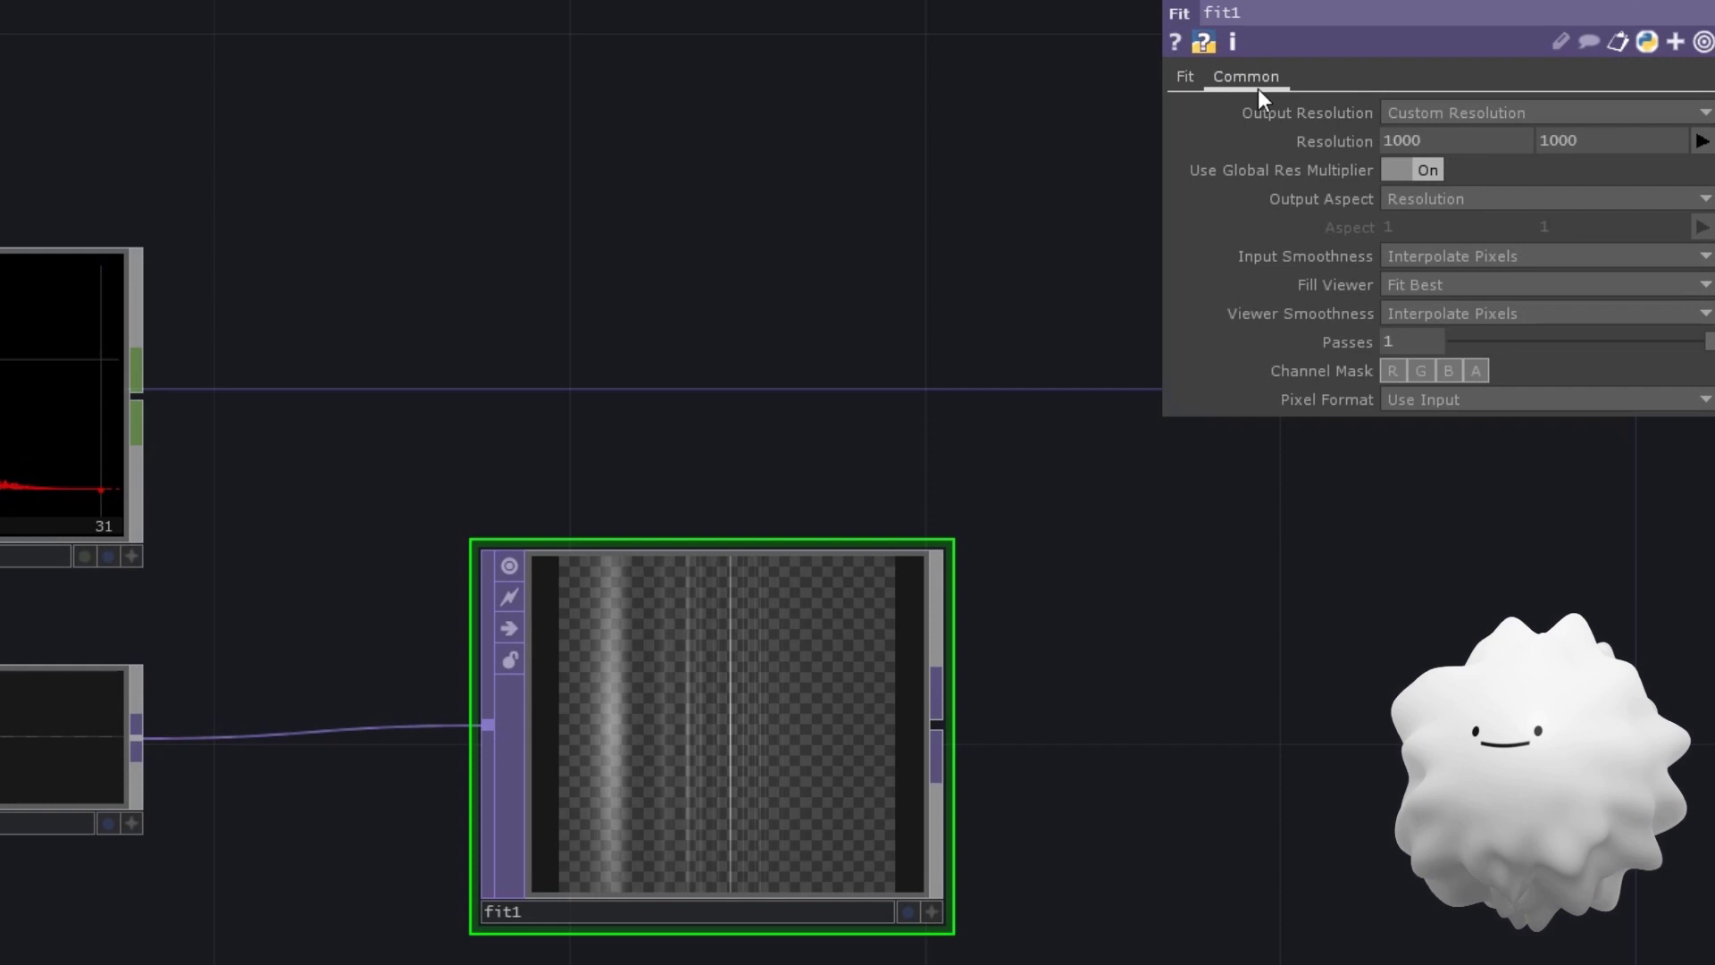
left_click(1421, 256)
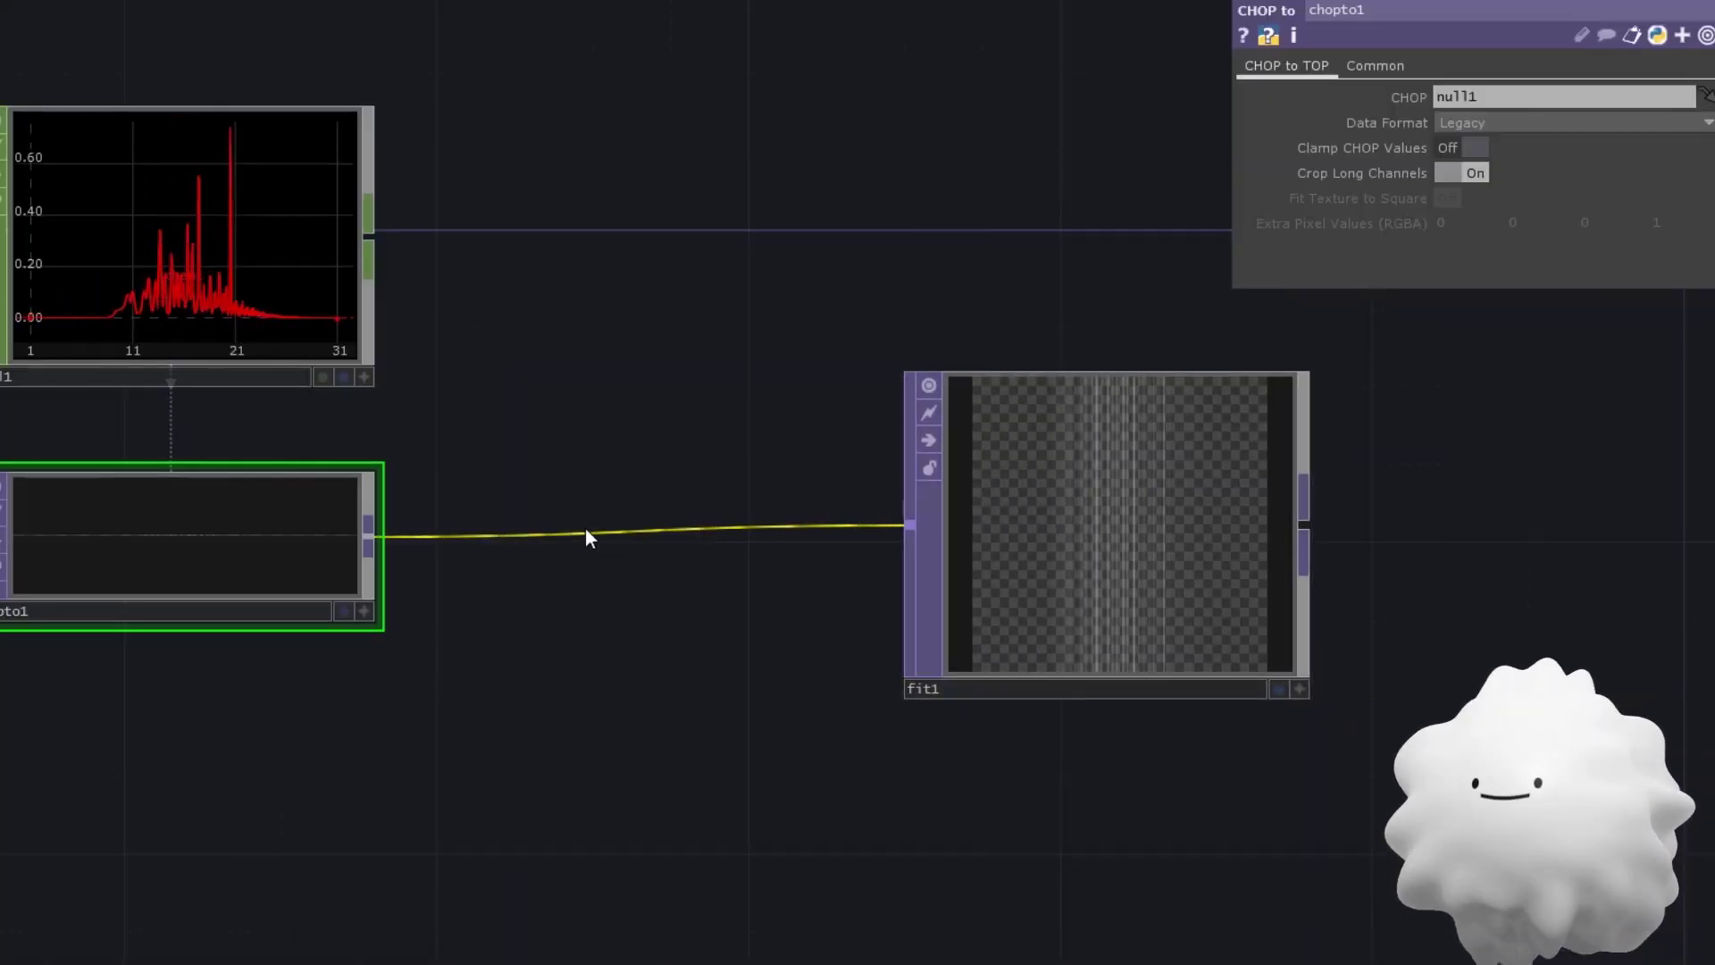
Step: Insert a Level TOP into the connection with vertical offset -0.98
right_click(586, 527)
left_click(623, 509)
type("lev")
key("Return")
left_click(654, 485)
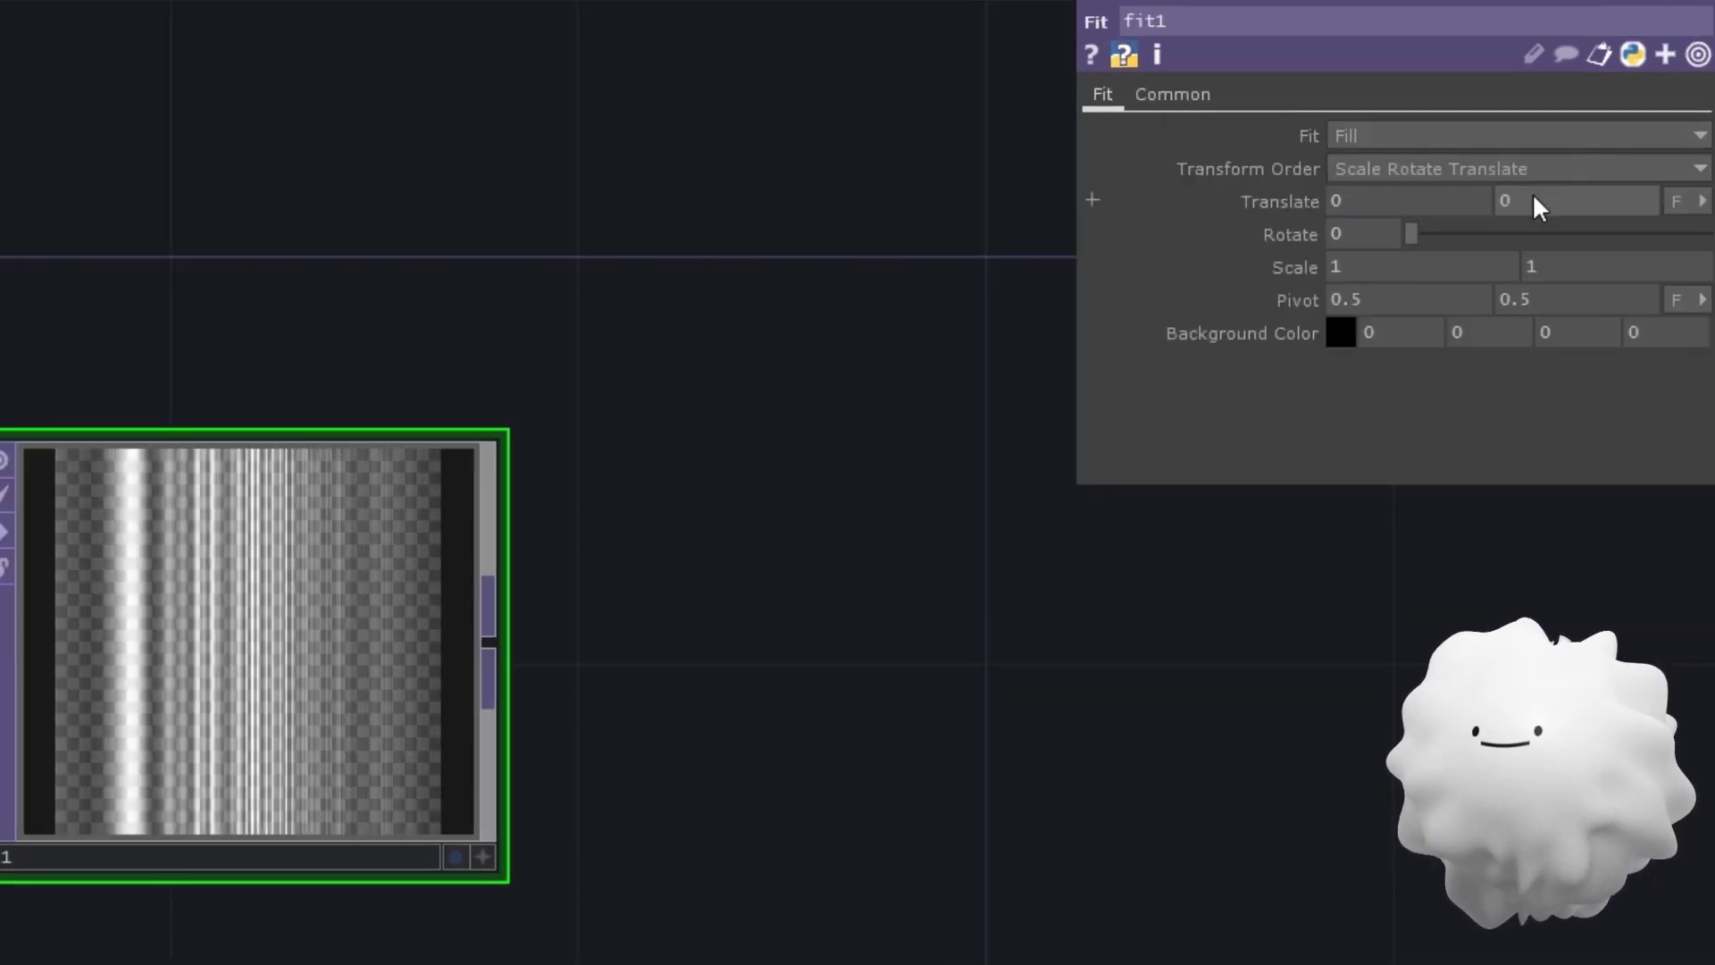
middle_click(1531, 201)
middle_click_drag(1529, 193, 1529, 170)
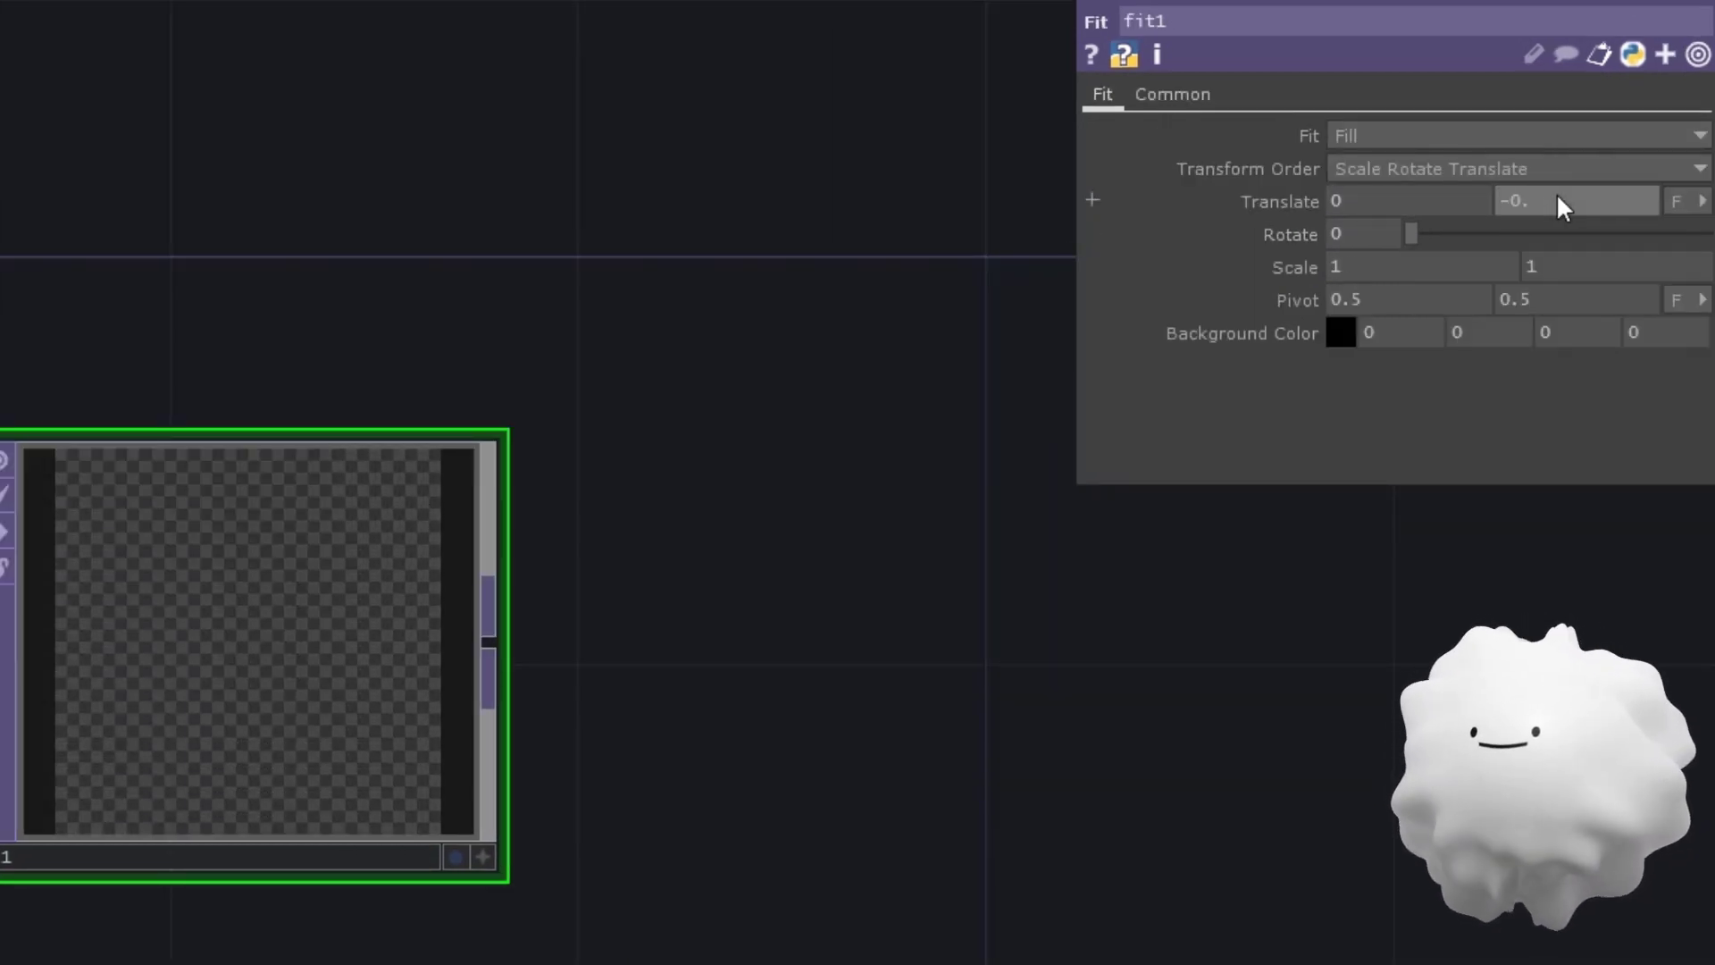
type("98")
key("Return")
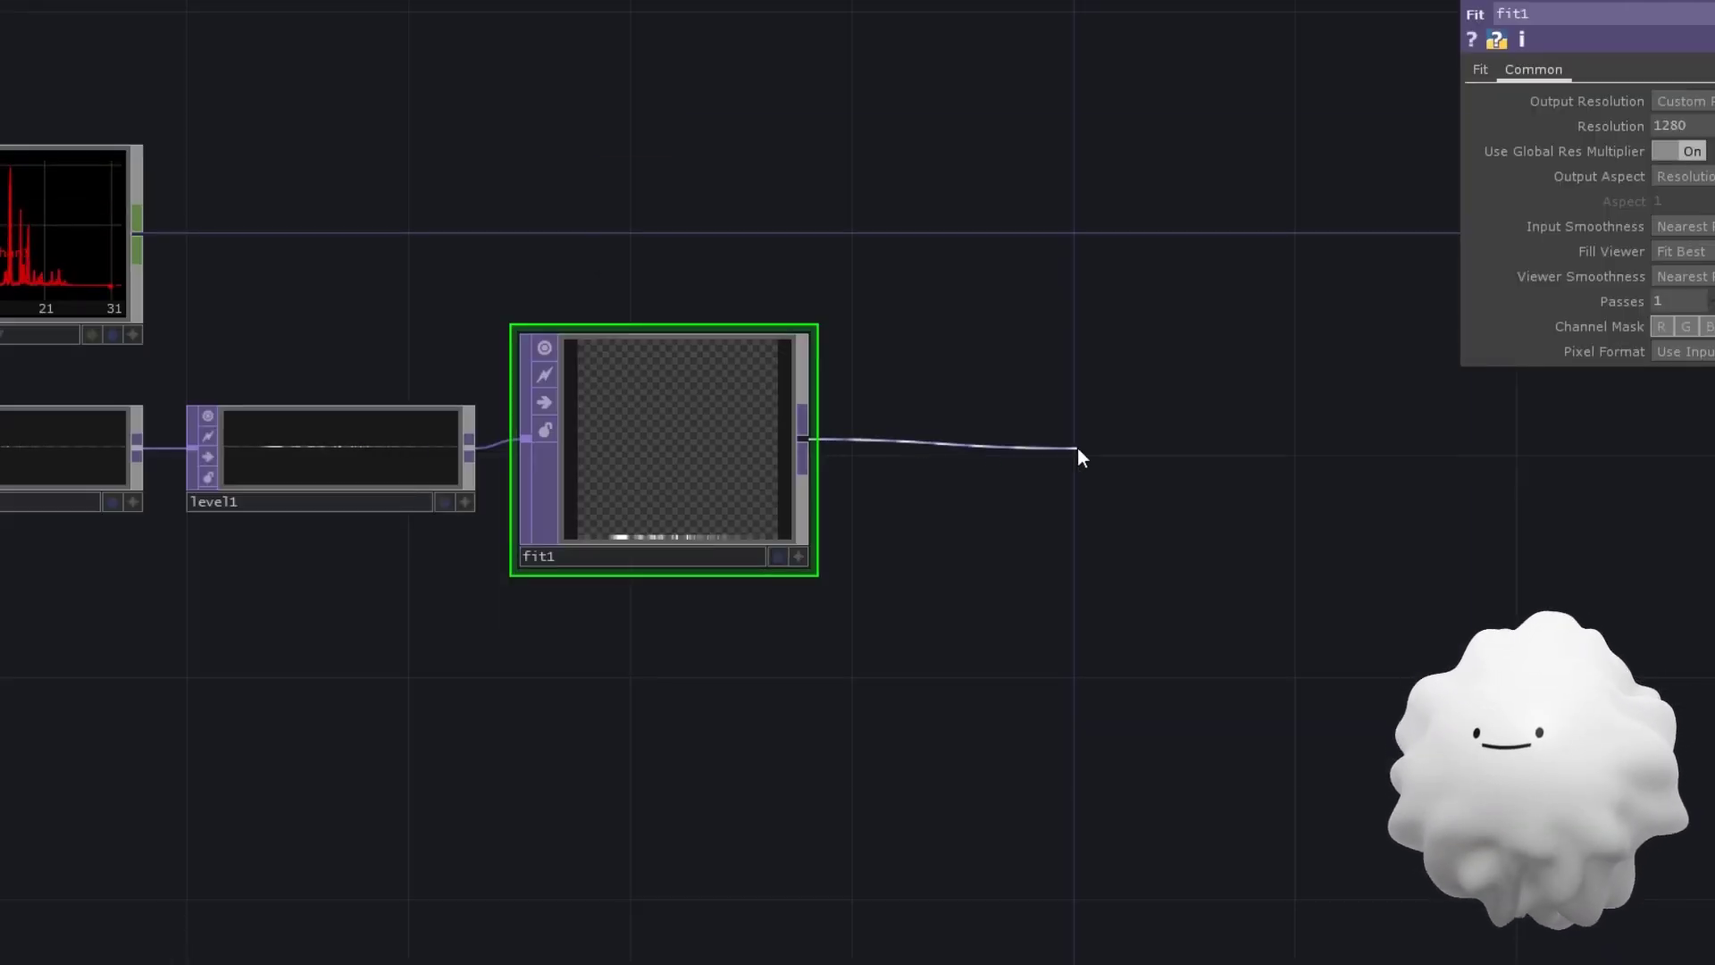
Step: Add null12 after fit1 and an Over TOP to its right
left_click(1077, 457)
left_click(1165, 459)
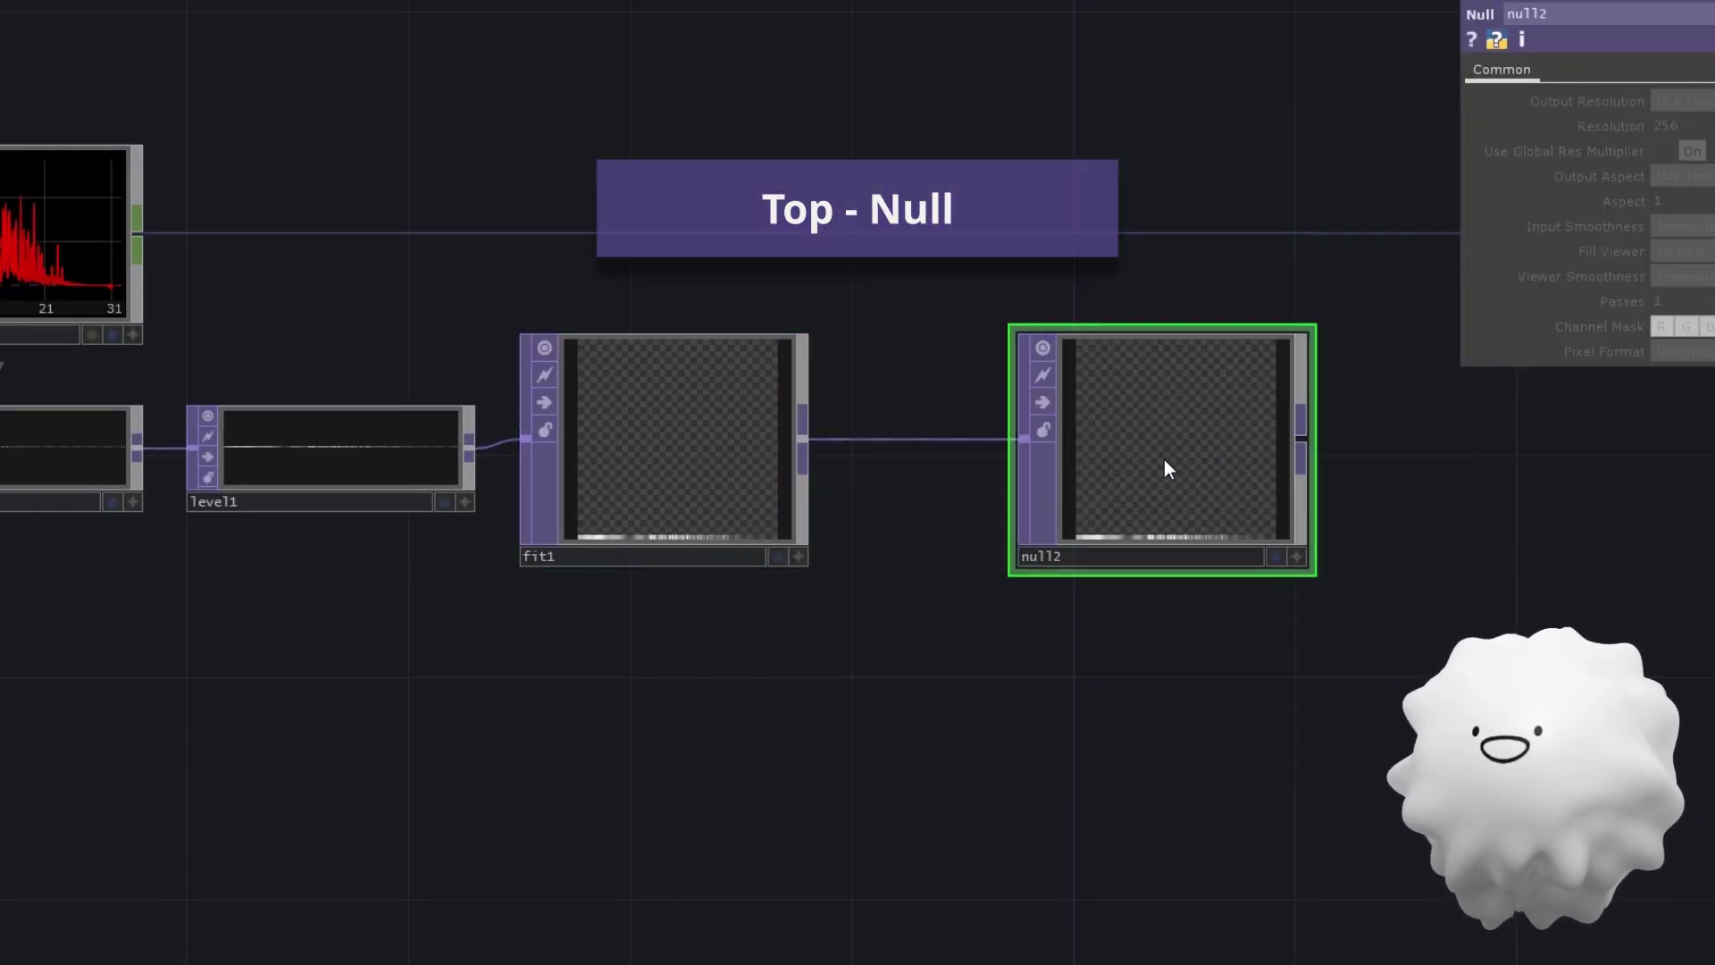
scroll(534, 631, "down", 3)
left_click(1175, 565)
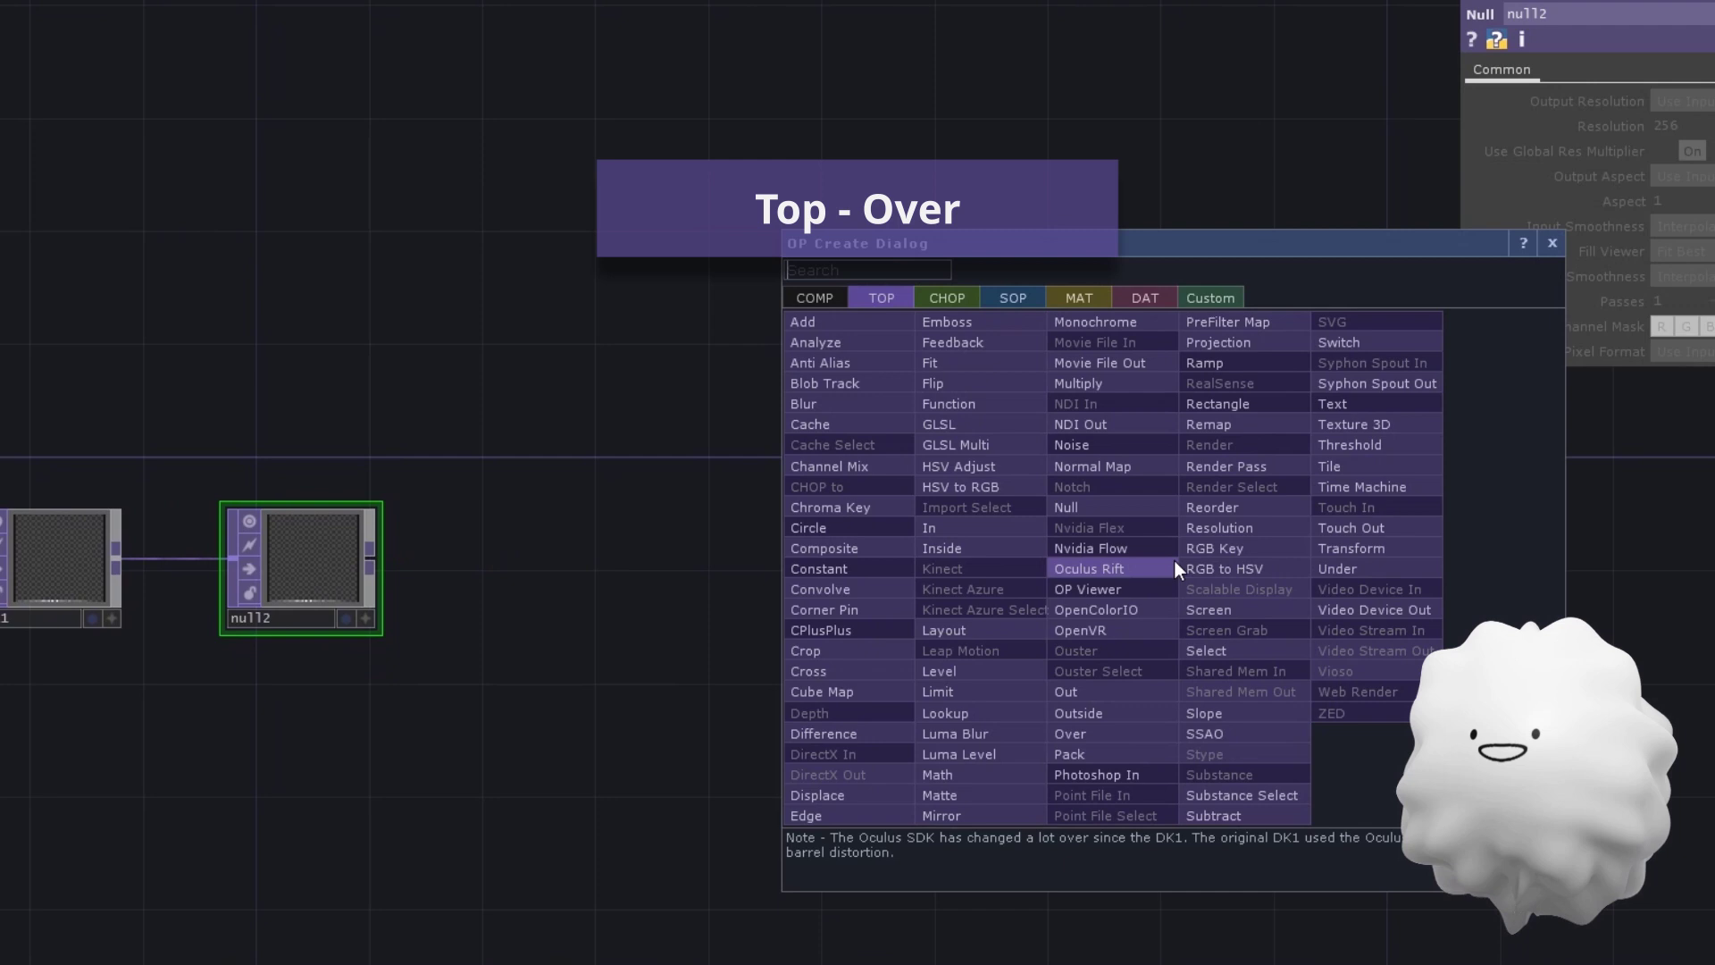
left_click(1176, 564)
Step: Branch a Feedback TOP from null12 through null13 into over1, targeting over1
left_click(369, 559)
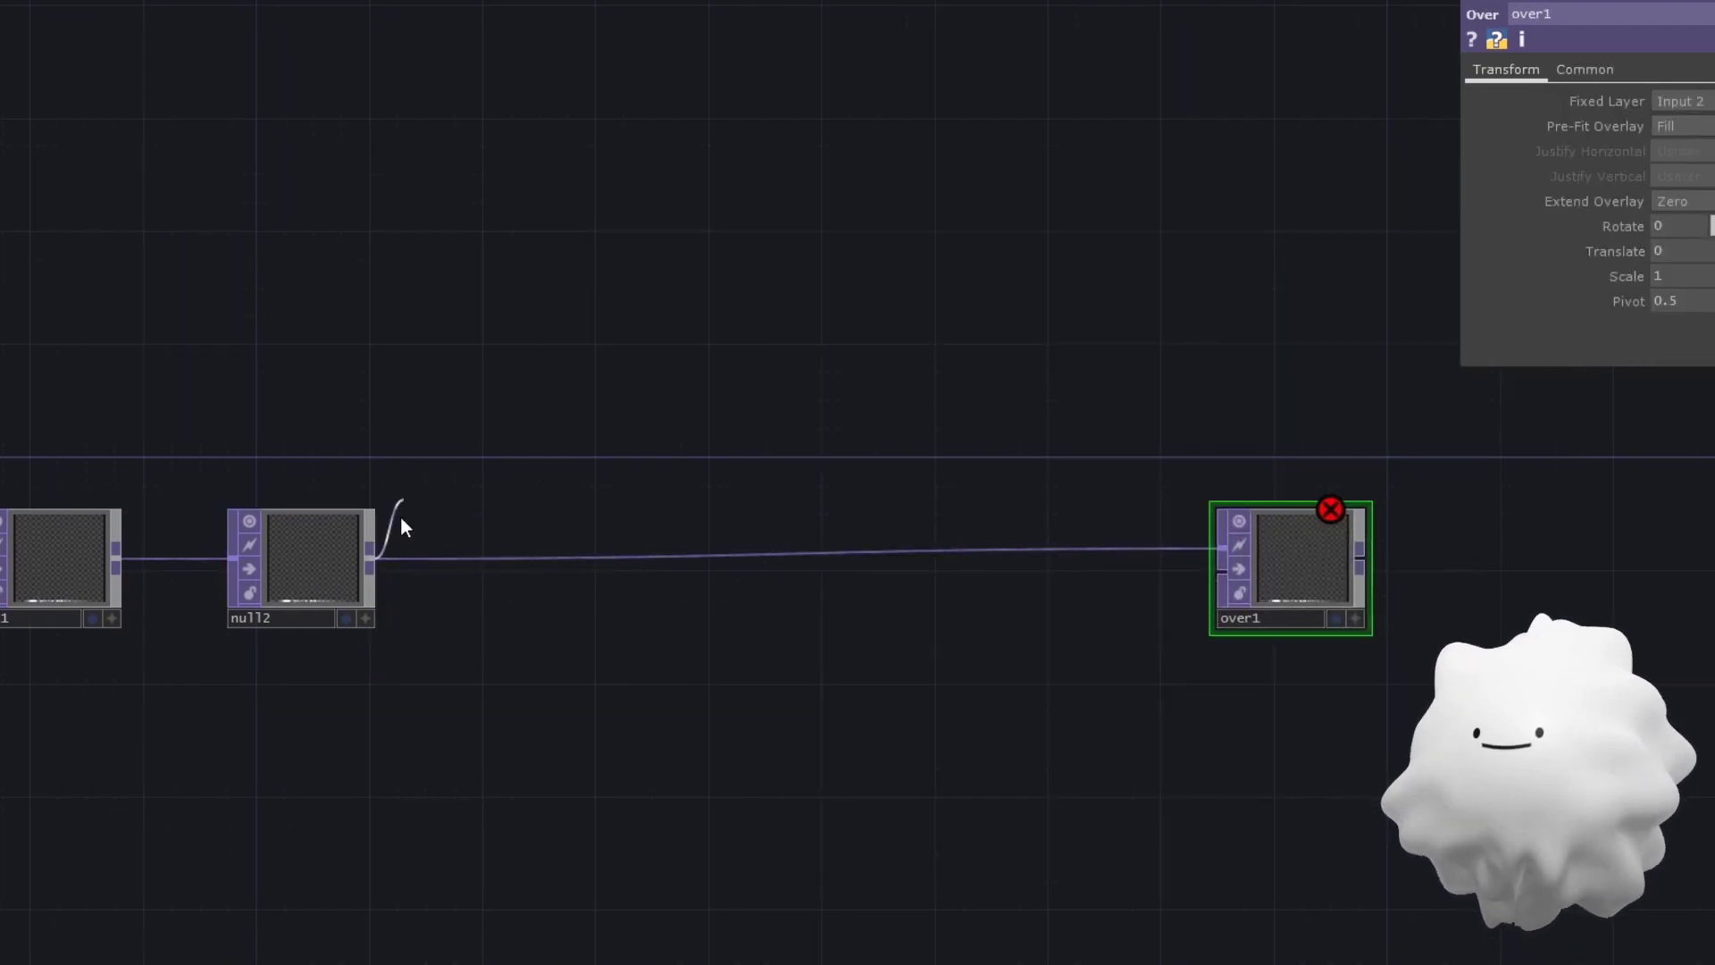
left_click(432, 308)
left_click(255, 90)
left_click(481, 283)
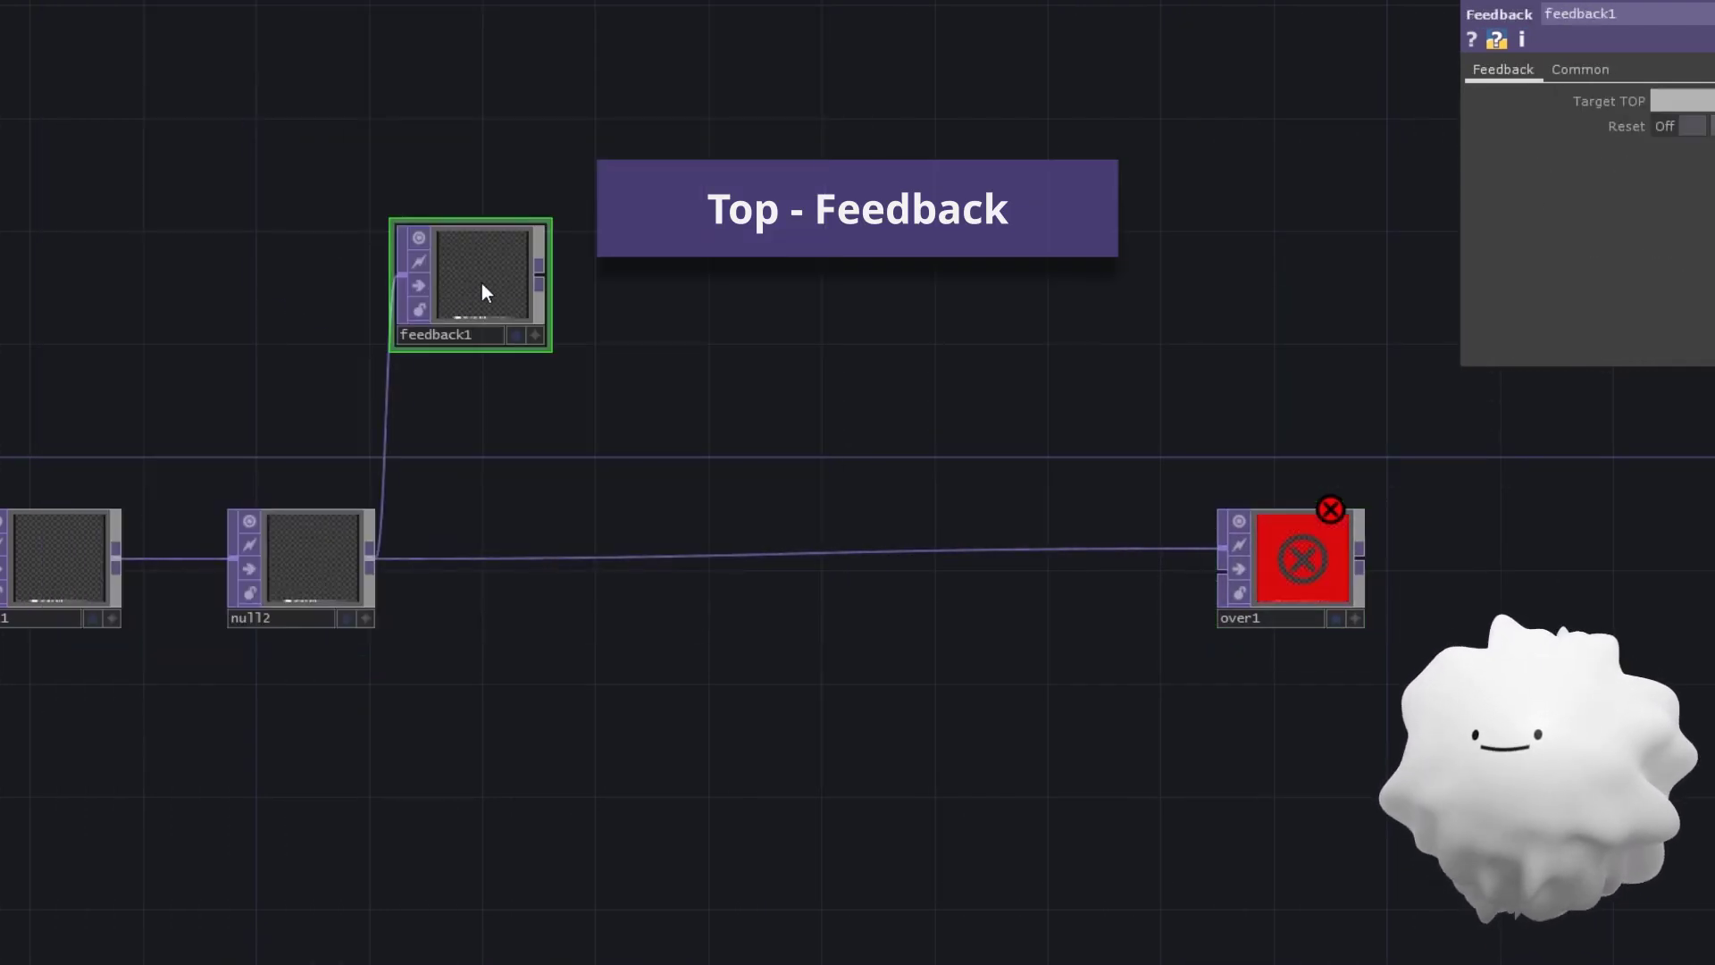
left_click(548, 271)
left_click(796, 266)
left_click(1090, 247)
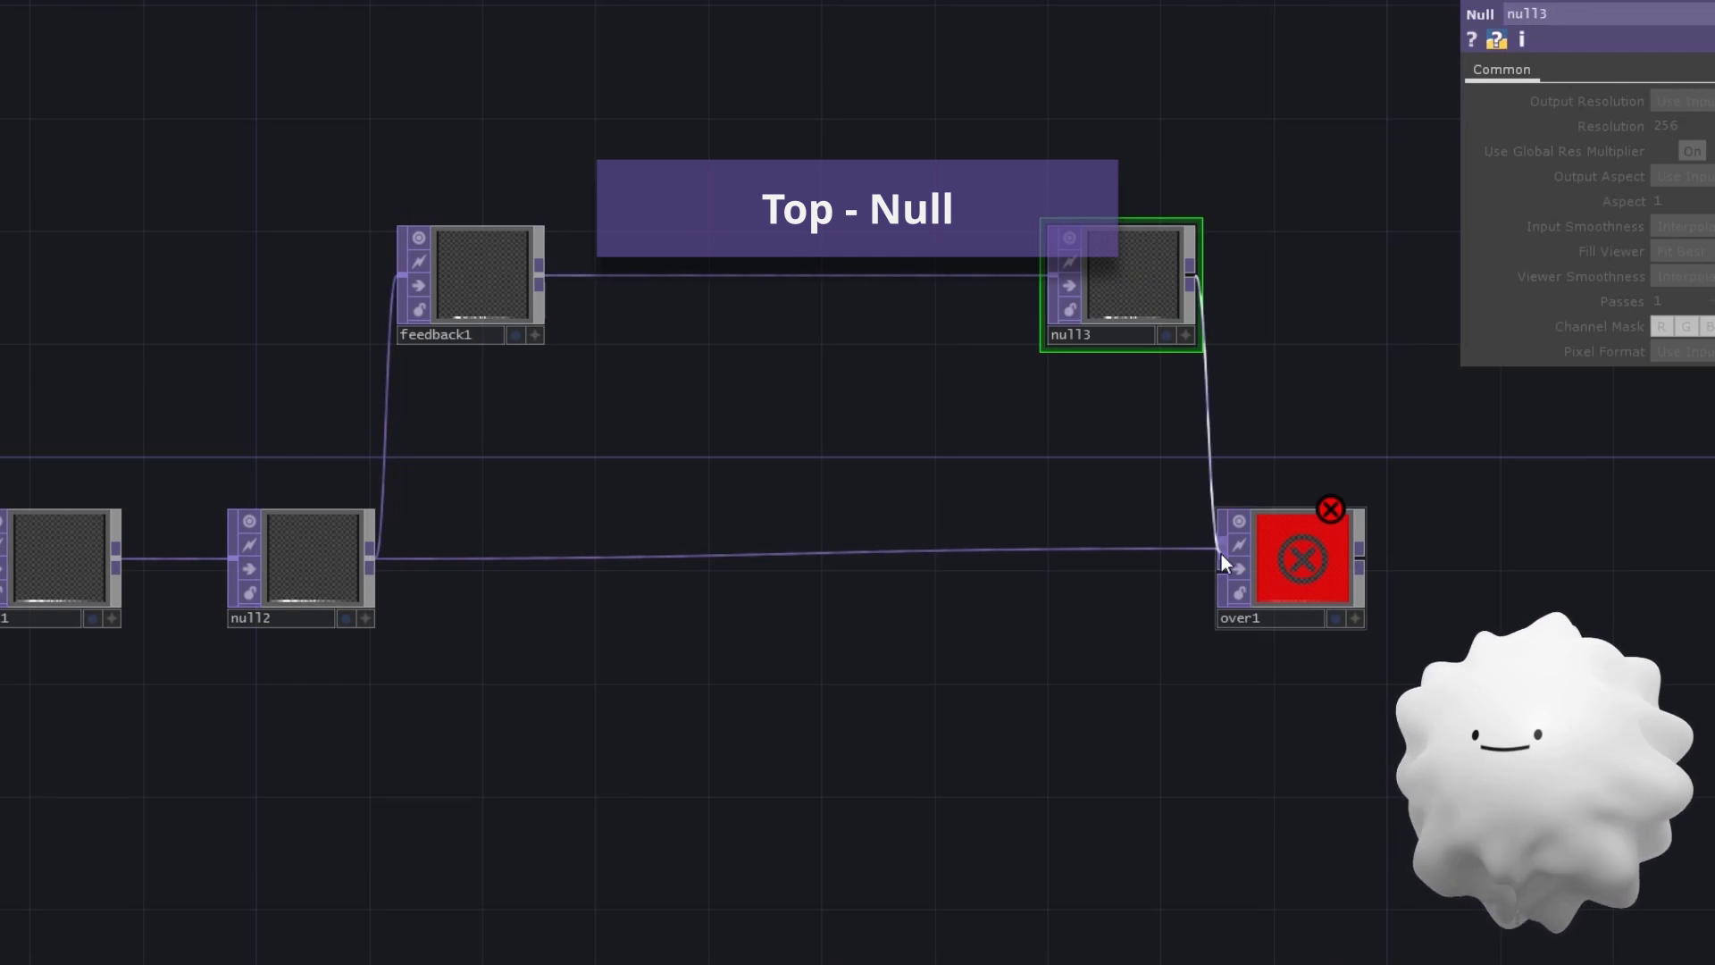
left_click(492, 281)
left_click_drag(1295, 545, 456, 283)
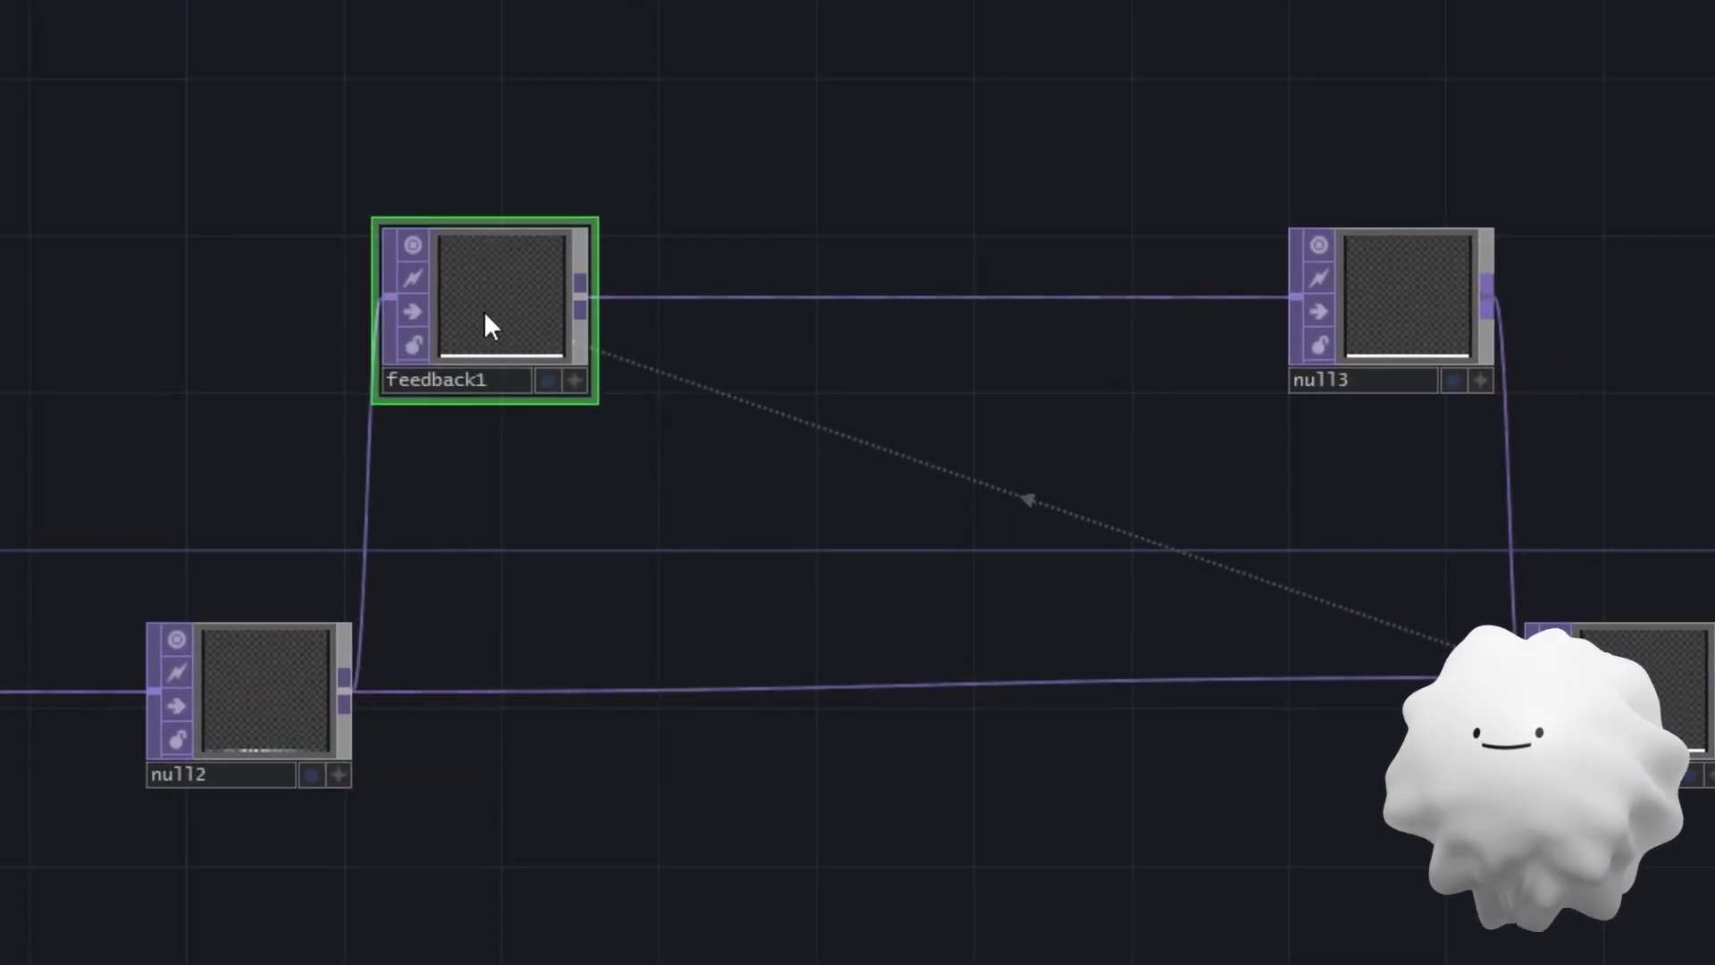
Step: Insert a Transform TOP between feedback1 and null13, translating 0.01 vertically
right_click(819, 416)
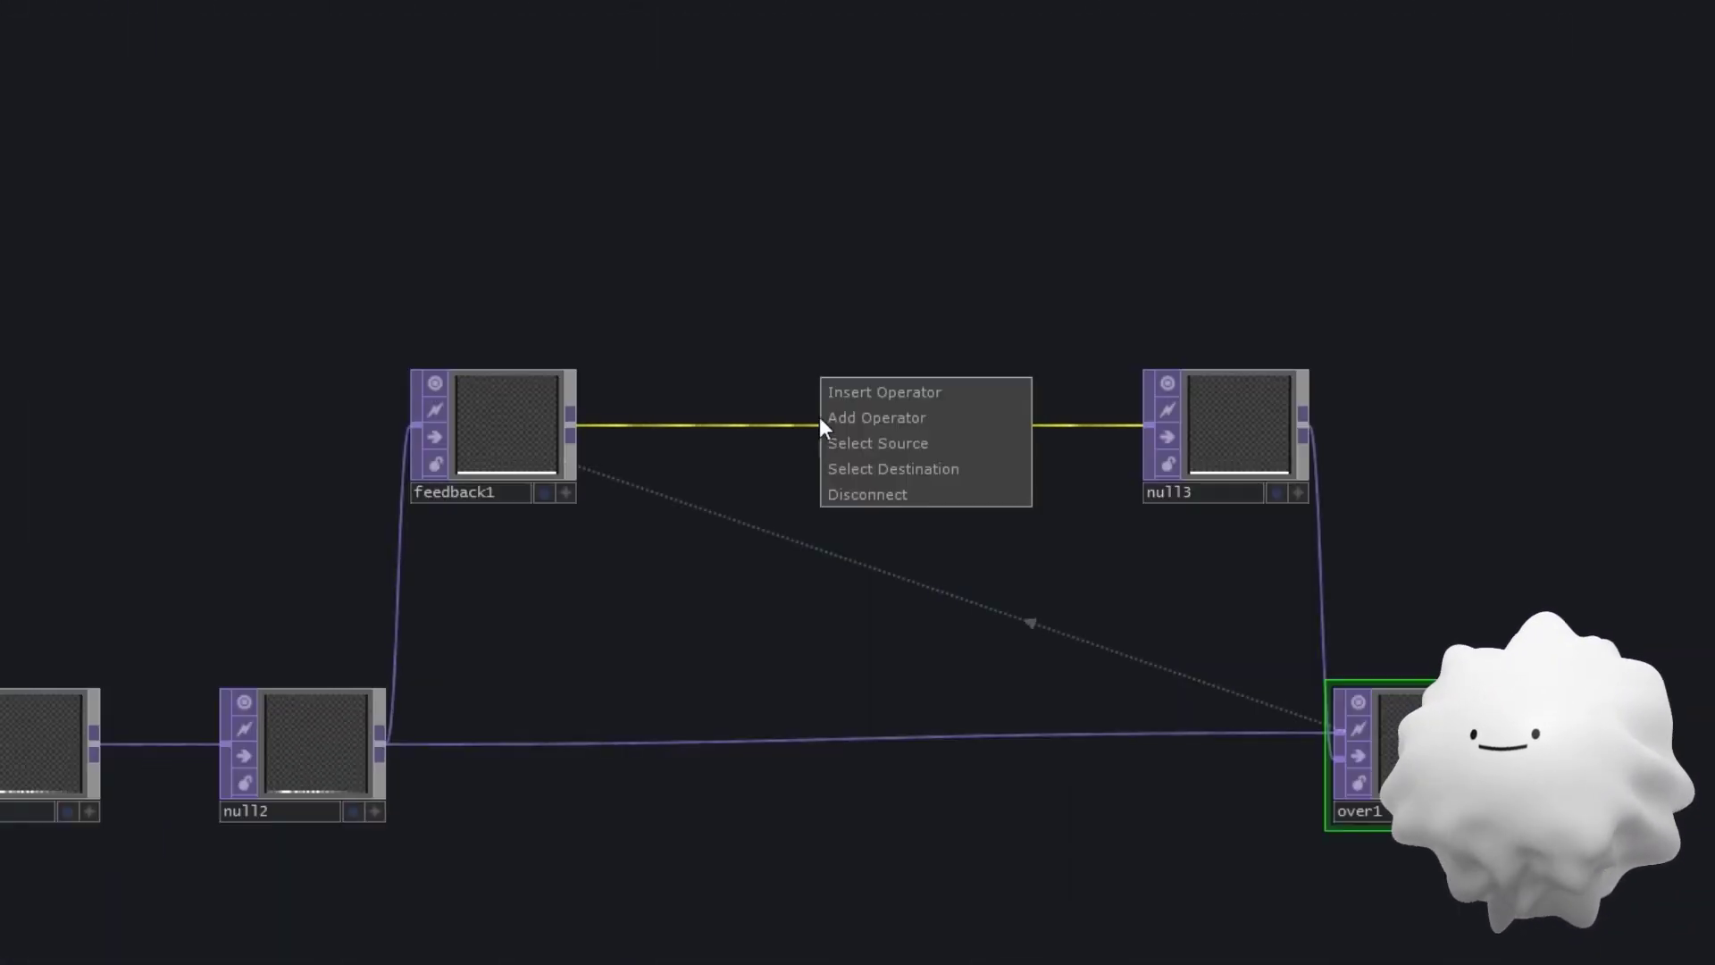
left_click(855, 390)
type("tra")
left_click(1052, 374)
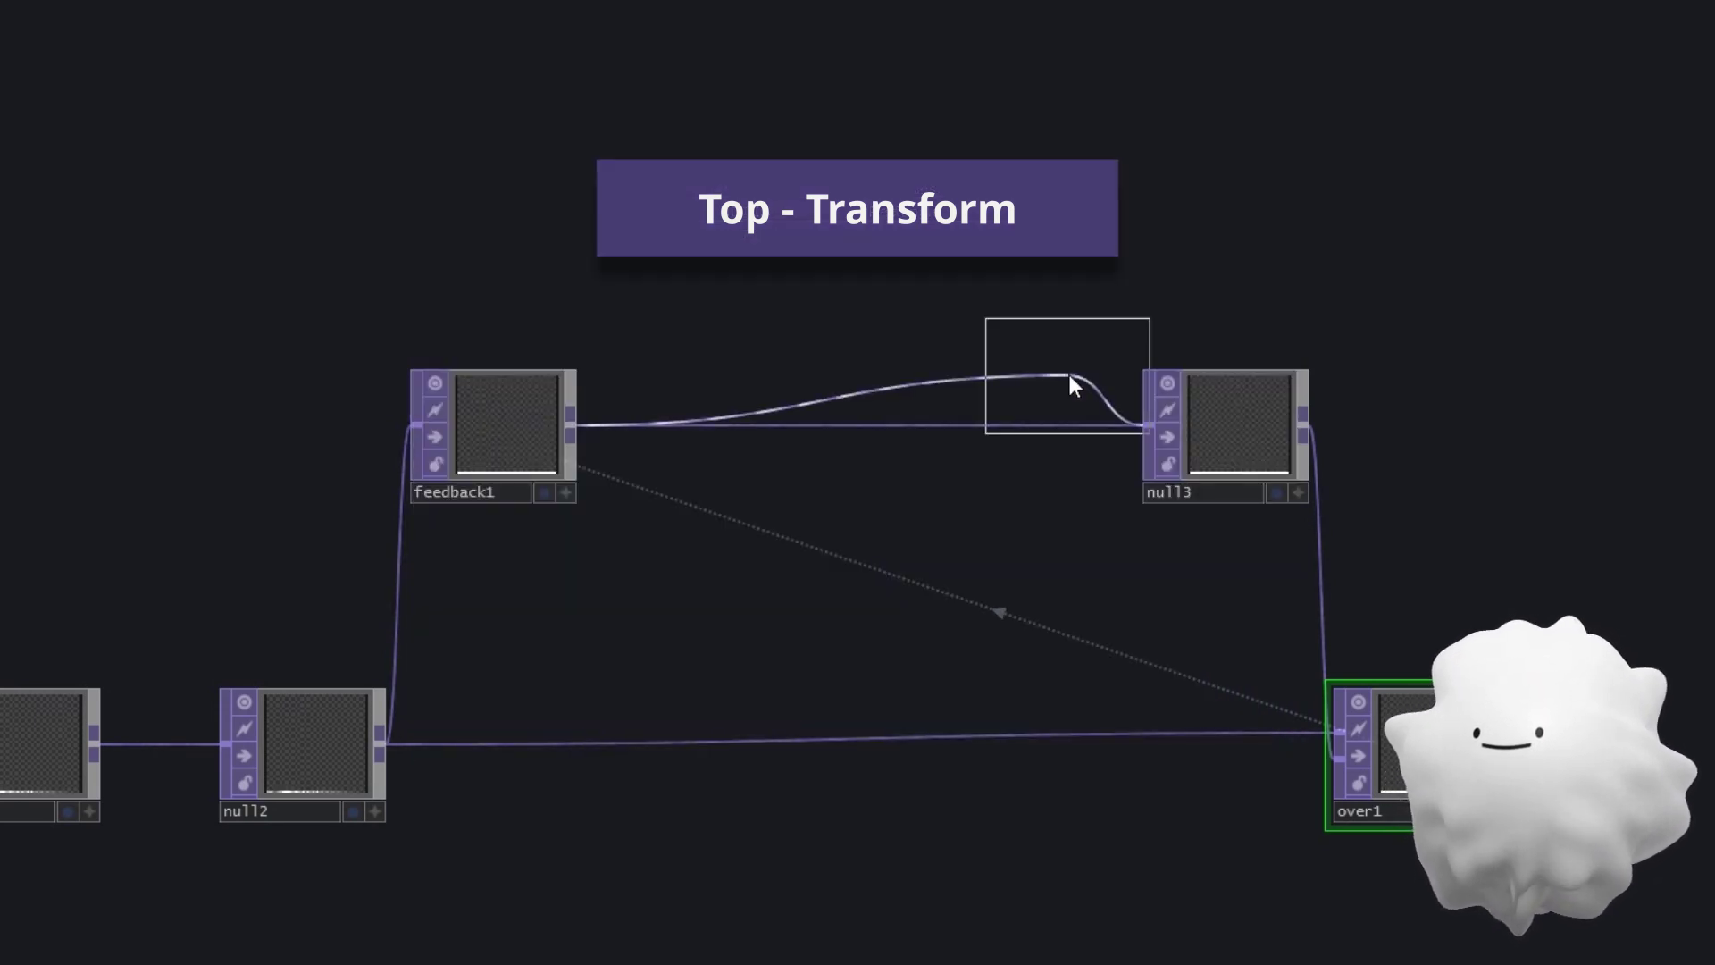
left_click(844, 427)
key("p")
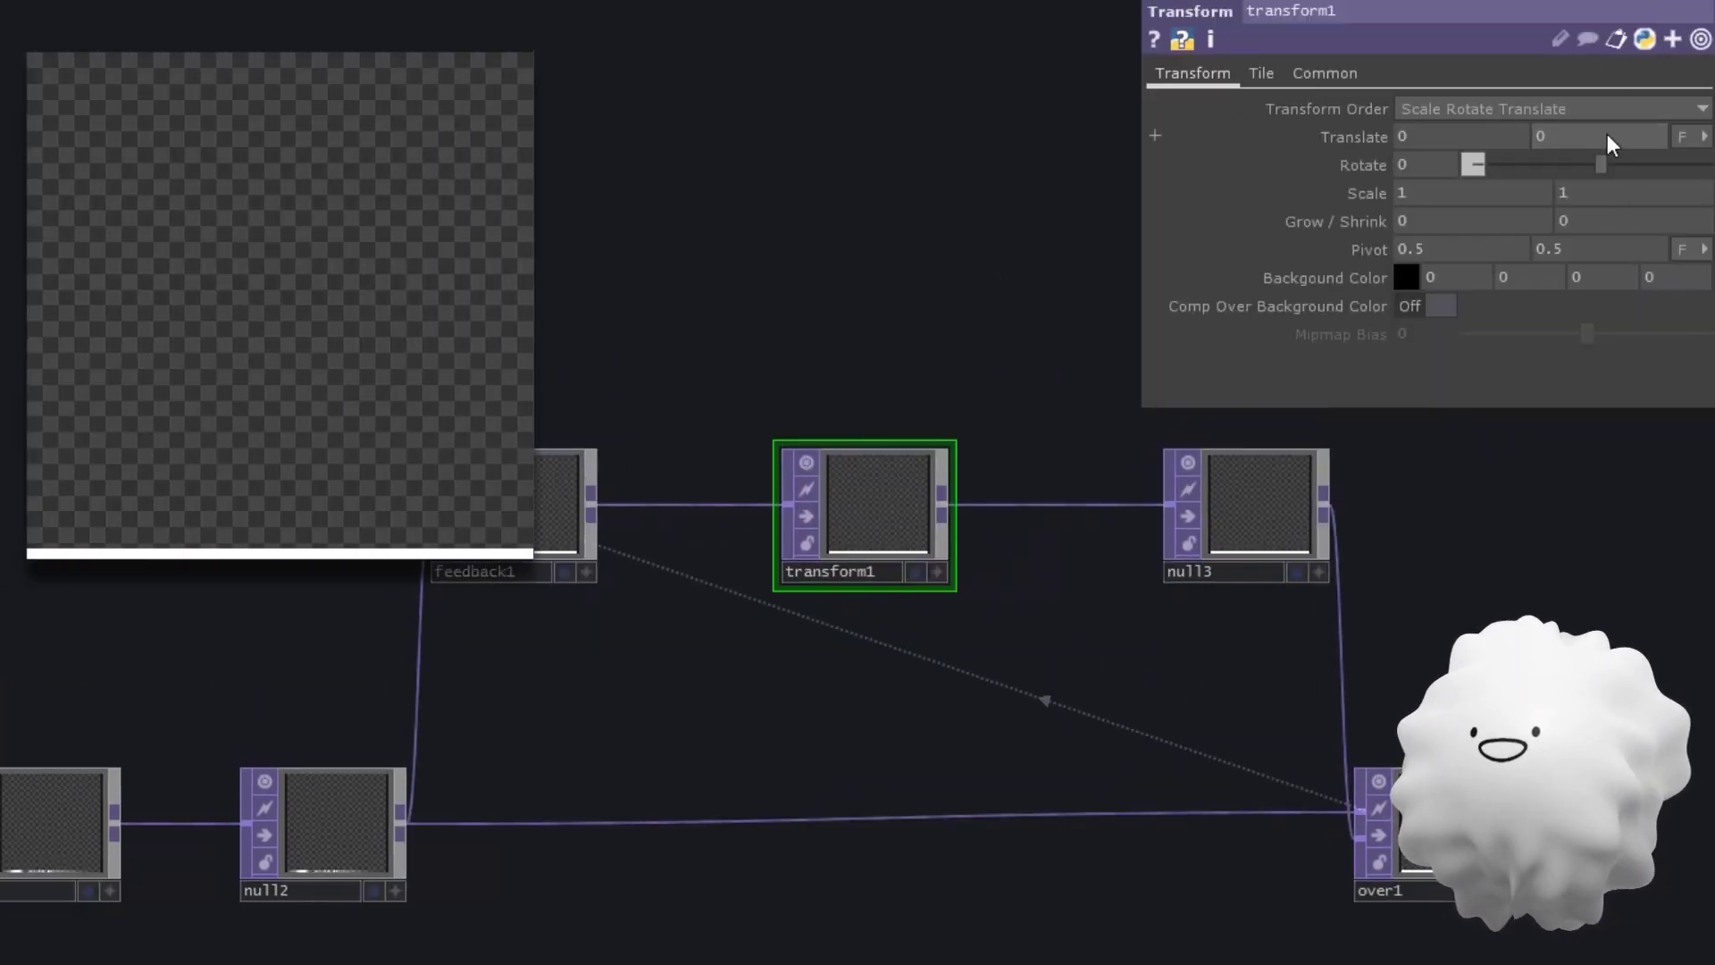
mouse_move(1628, 142)
middle_mouse_down()
mouse_move(1653, 141)
mouse_move(1555, 138)
middle_mouse_up()
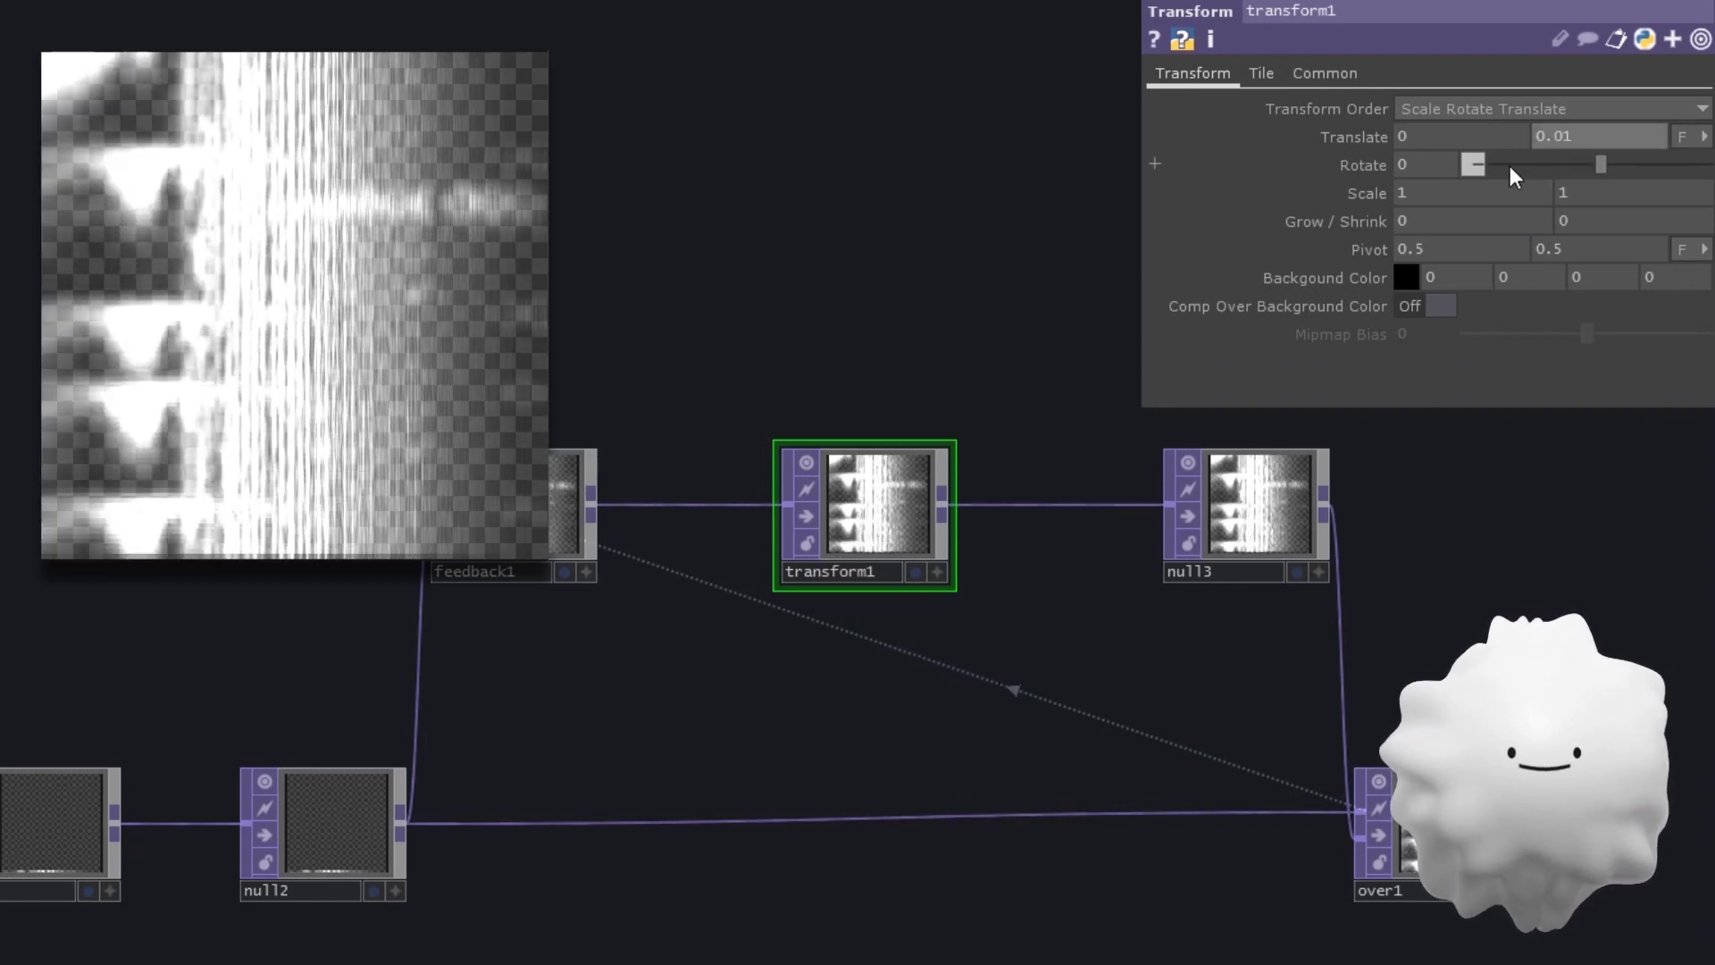
Step: Cancel the RGB Key operator search and select over1
key("Tab")
type("rgb")
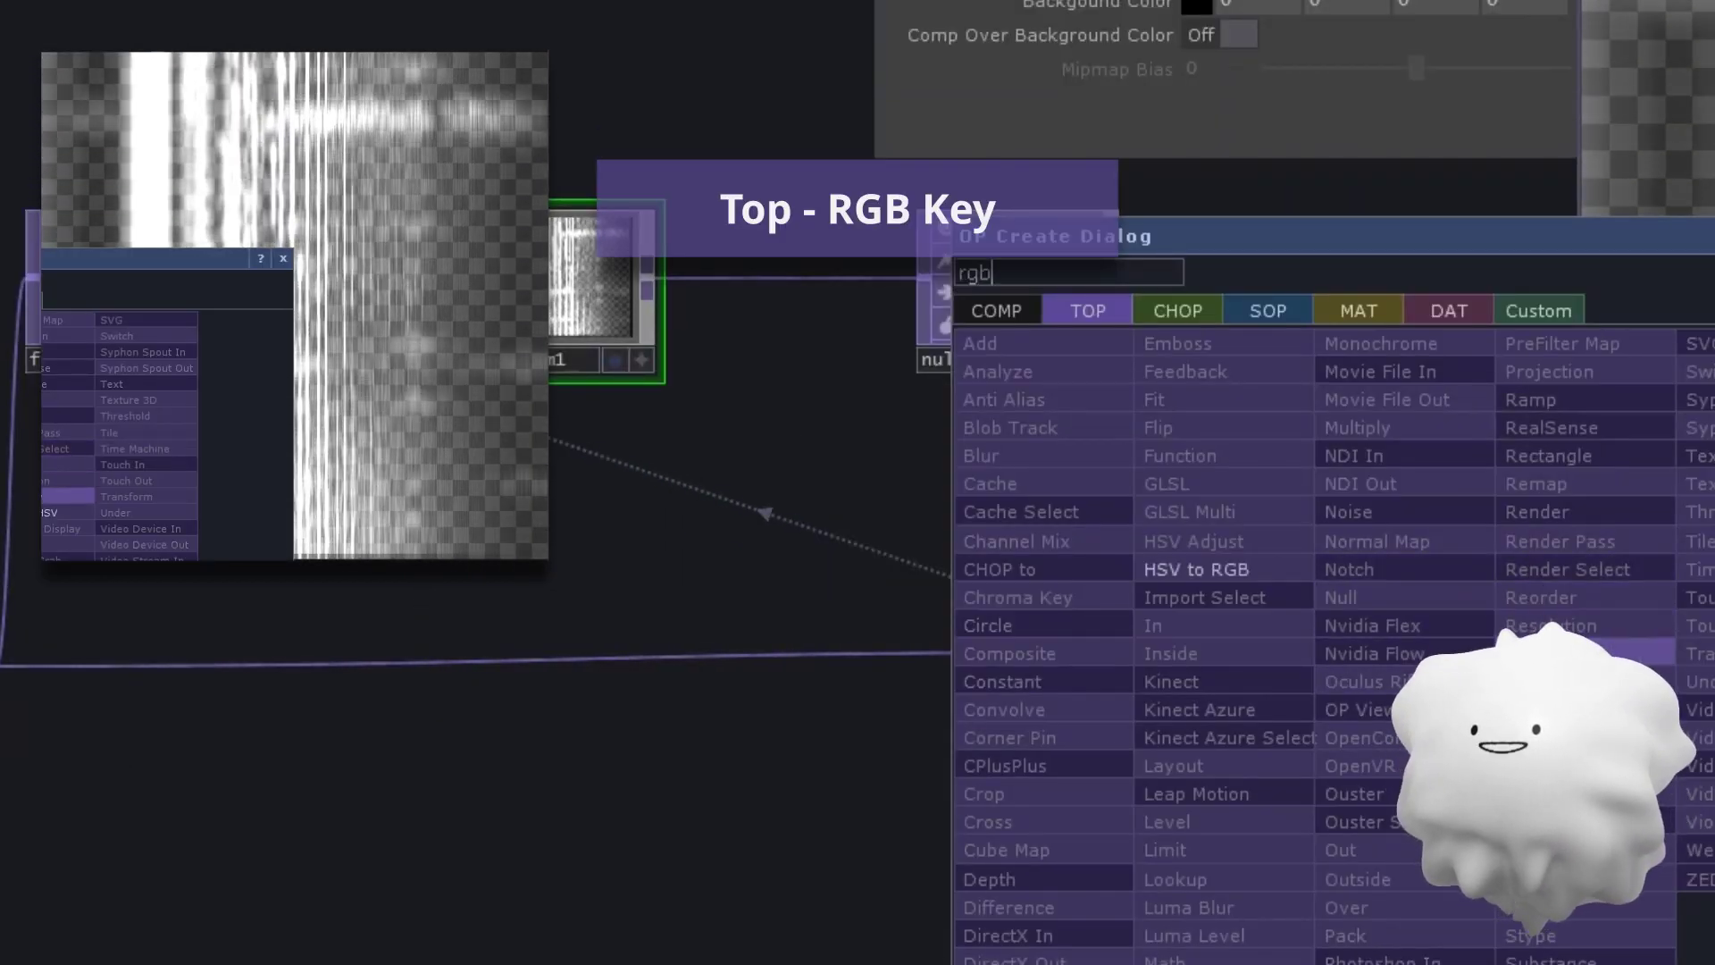
key("Escape")
left_click(1278, 710)
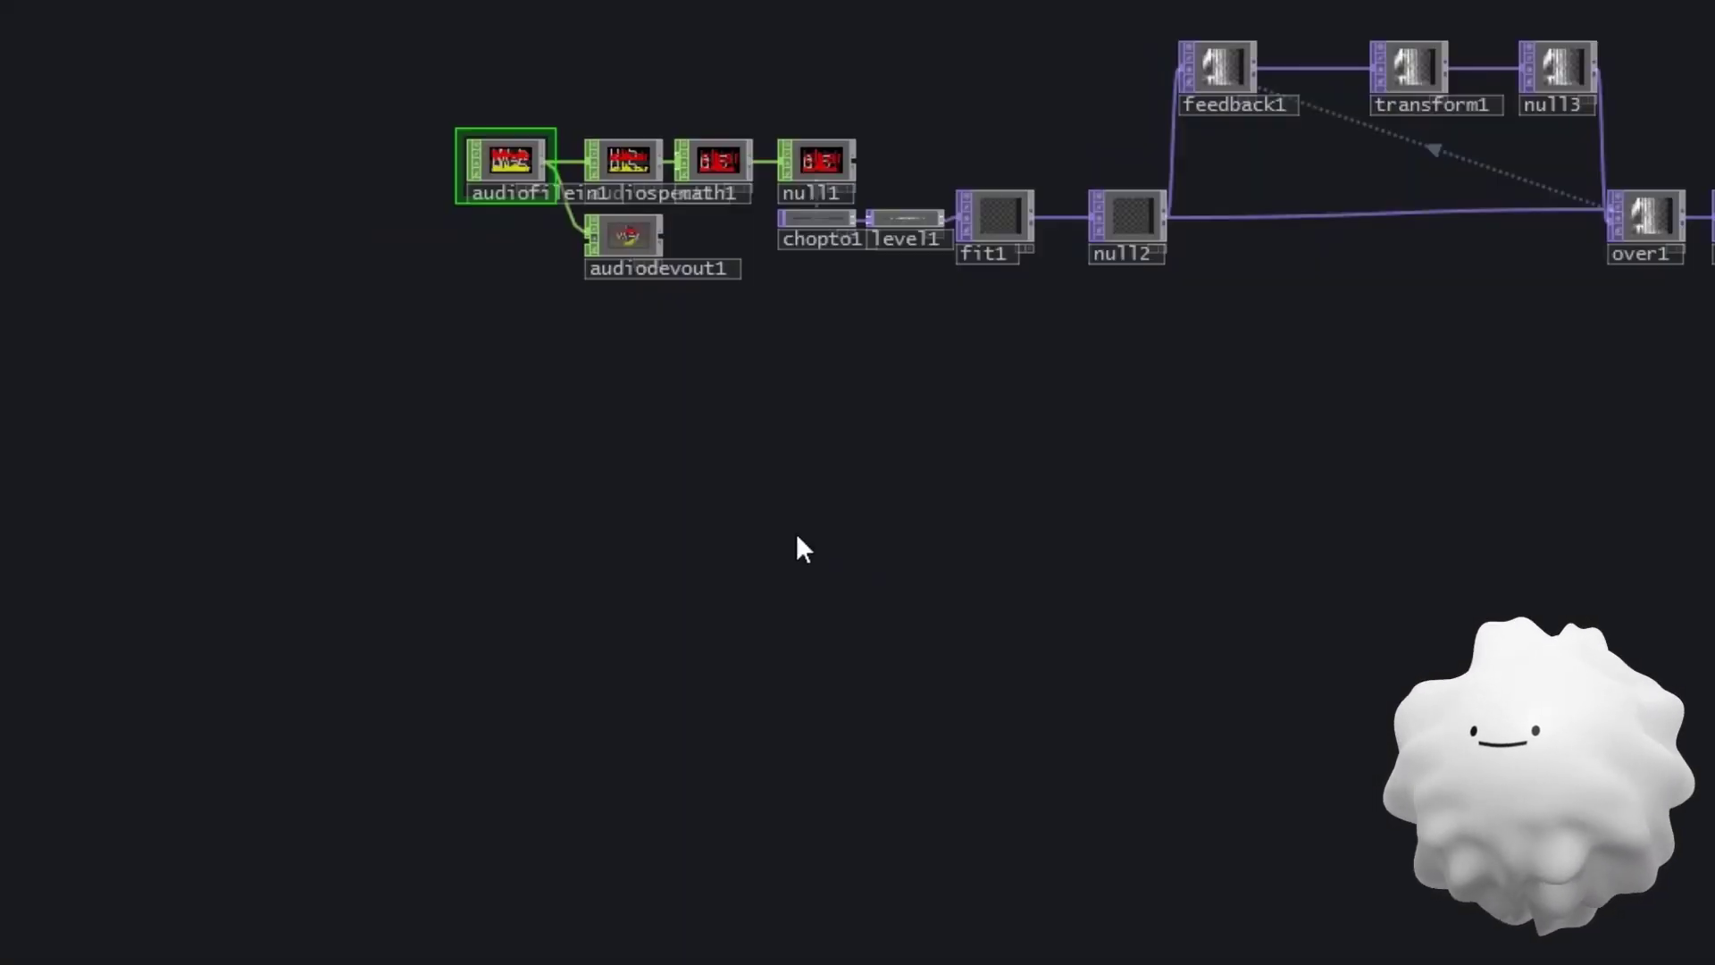
Step: Create a Sphere SOP with 200 rows and 200 columns
key("Tab")
left_click(555, 153)
type("sphere")
key("Return")
left_click(902, 568)
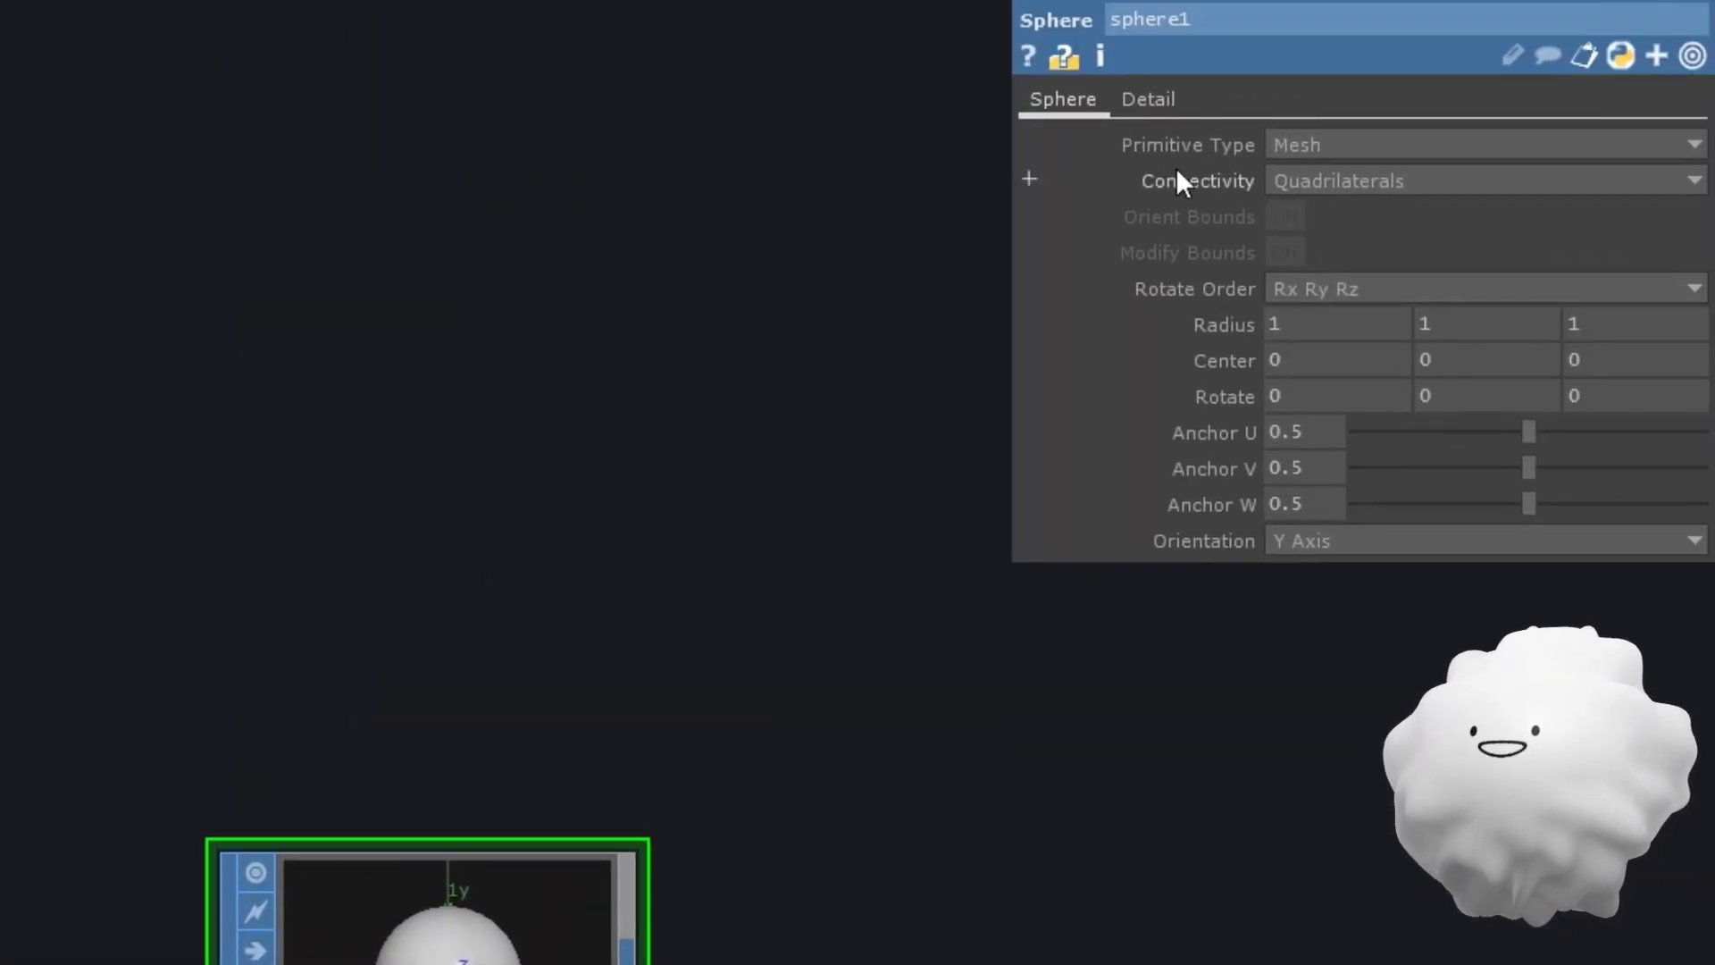
left_click(1148, 98)
left_click(1304, 180)
type("200")
key("Tab")
type("200")
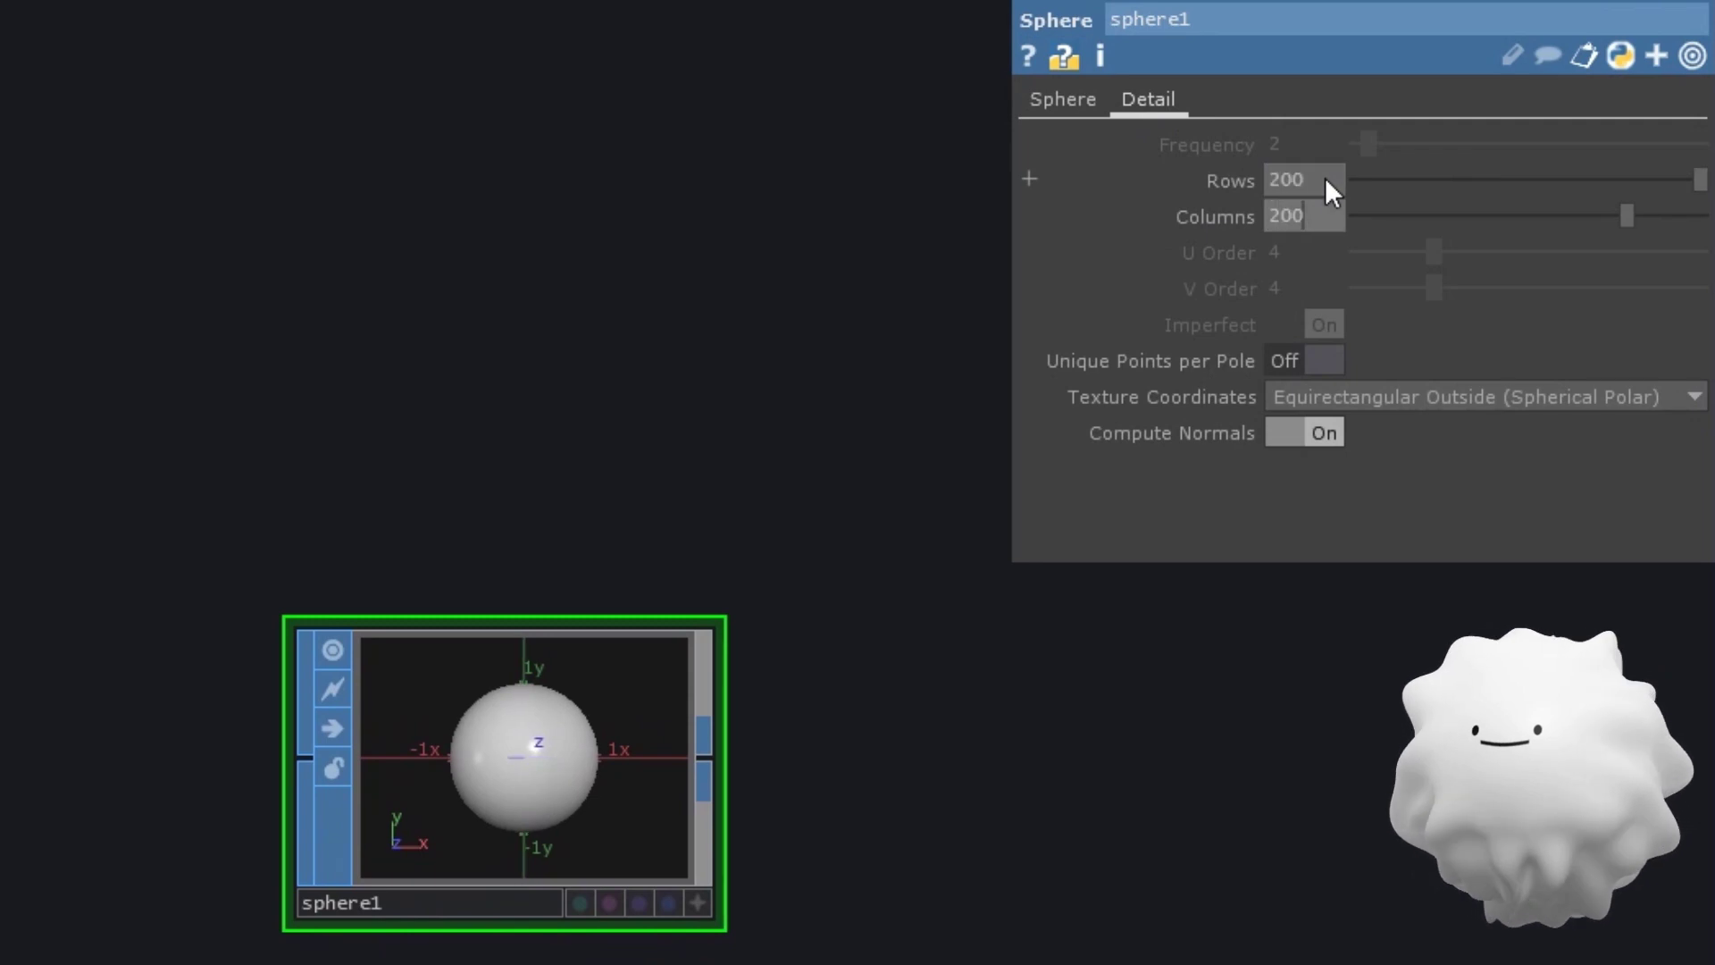
Step: Chain a Null SOP and a Material SOP after sphere1
left_click(710, 569)
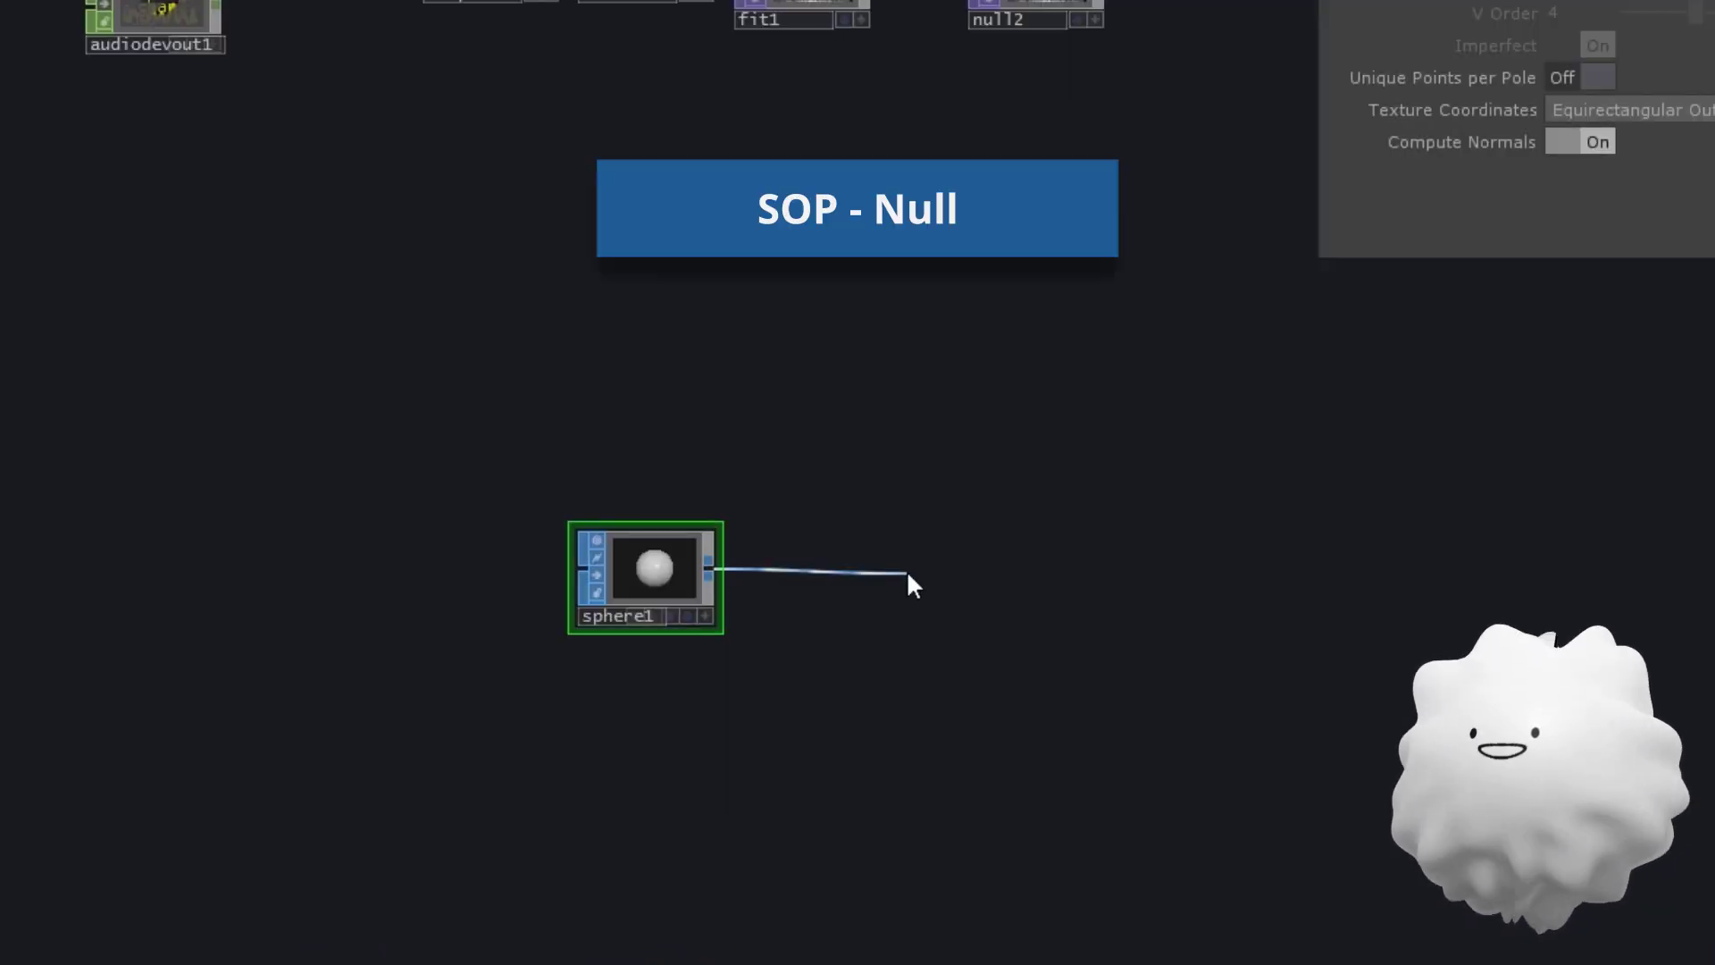
key("Tab")
left_click(1117, 550)
left_click(1159, 579)
left_click(586, 639)
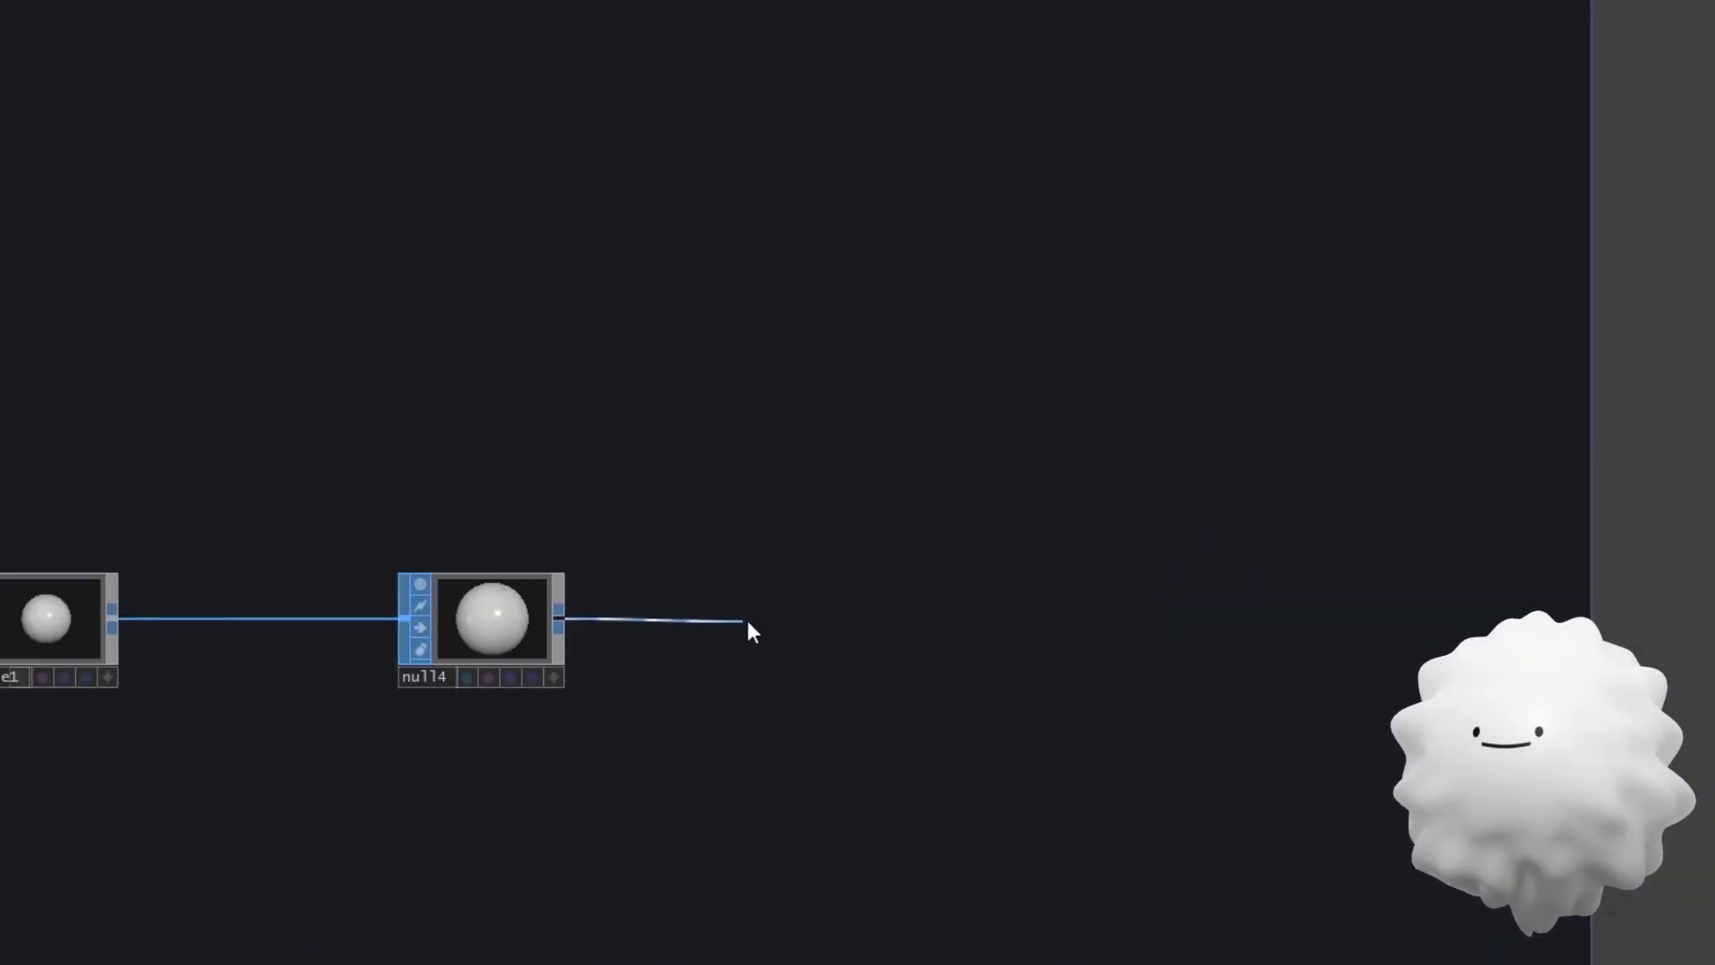
key("Tab")
type("mat")
key("Return")
left_click(864, 633)
Step: Add a Geometry COMP after material1
left_click(1156, 619)
type("geo")
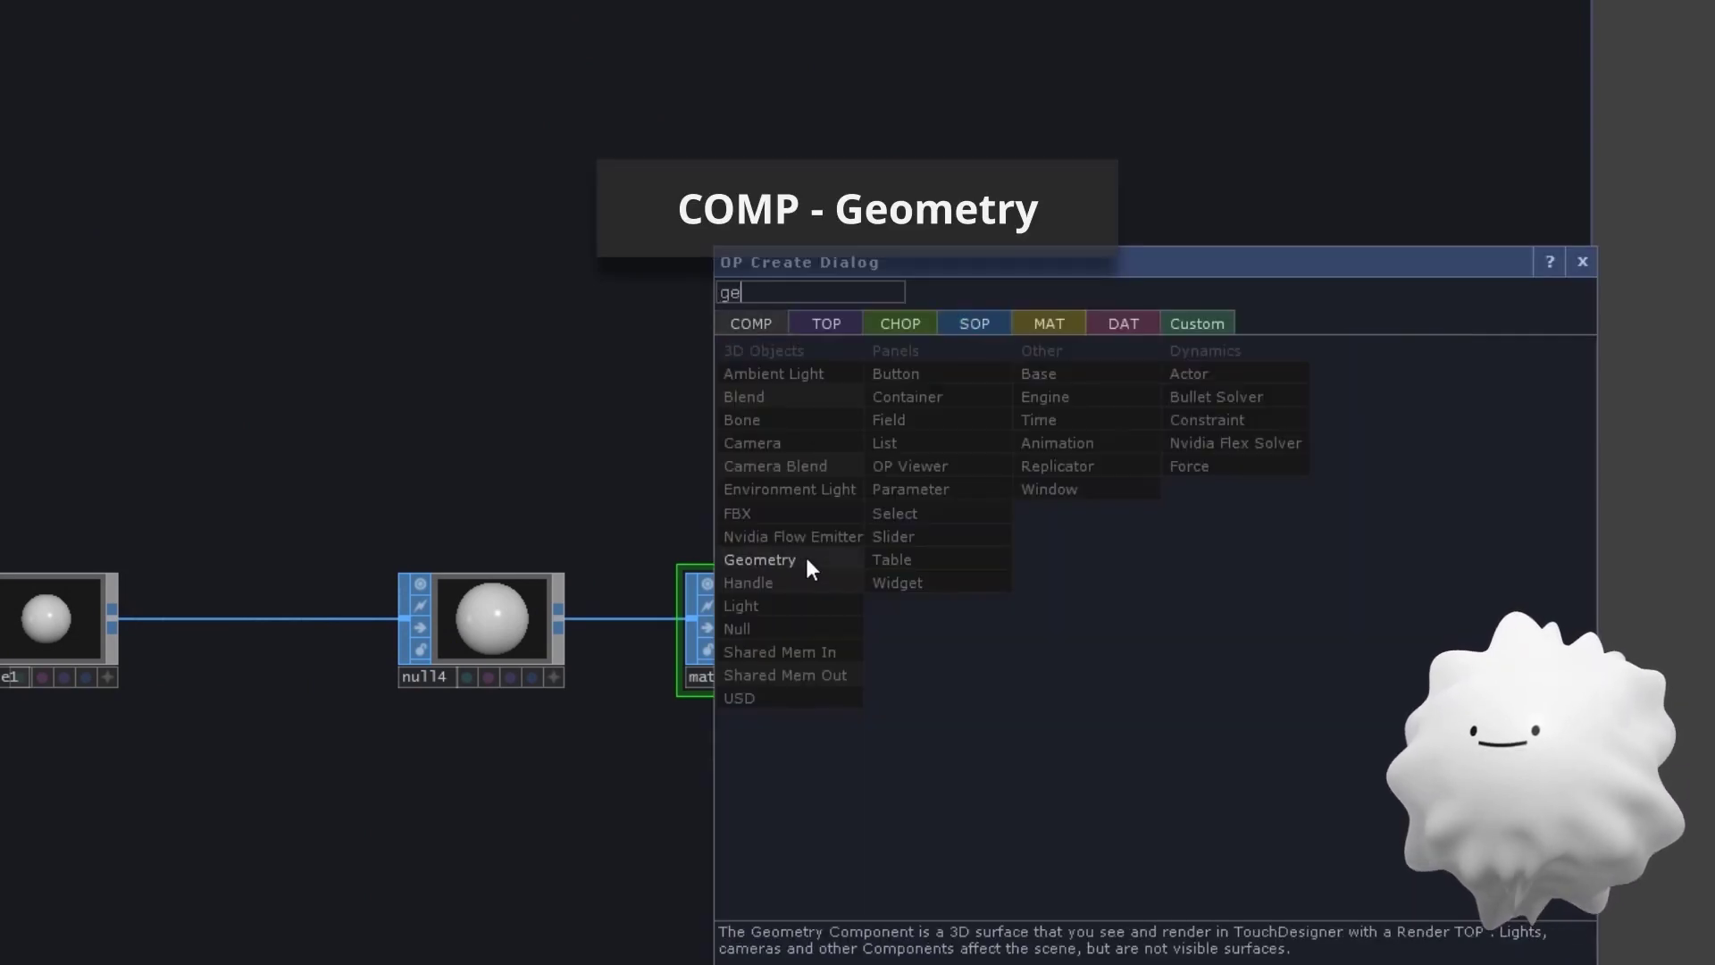
key("Return")
key("Tab")
Step: Add a PBR MAT above material1, a Render TOP and a Camera COMP
left_click(609, 20)
left_click(347, 210)
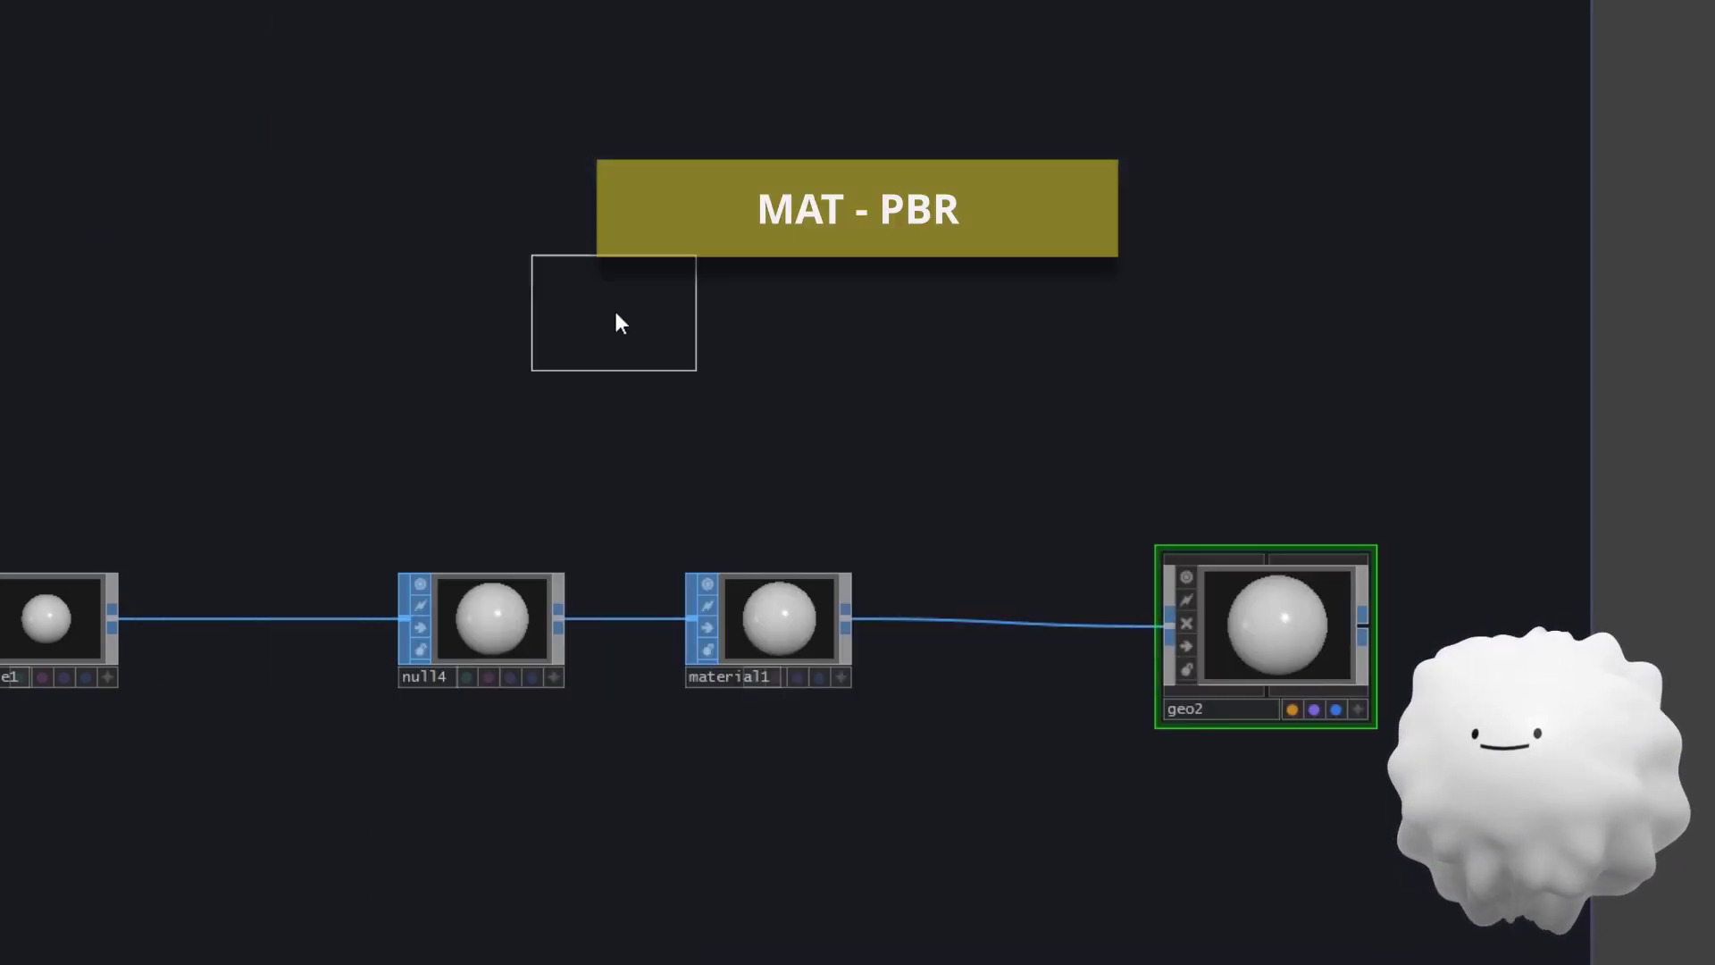
left_click(761, 470)
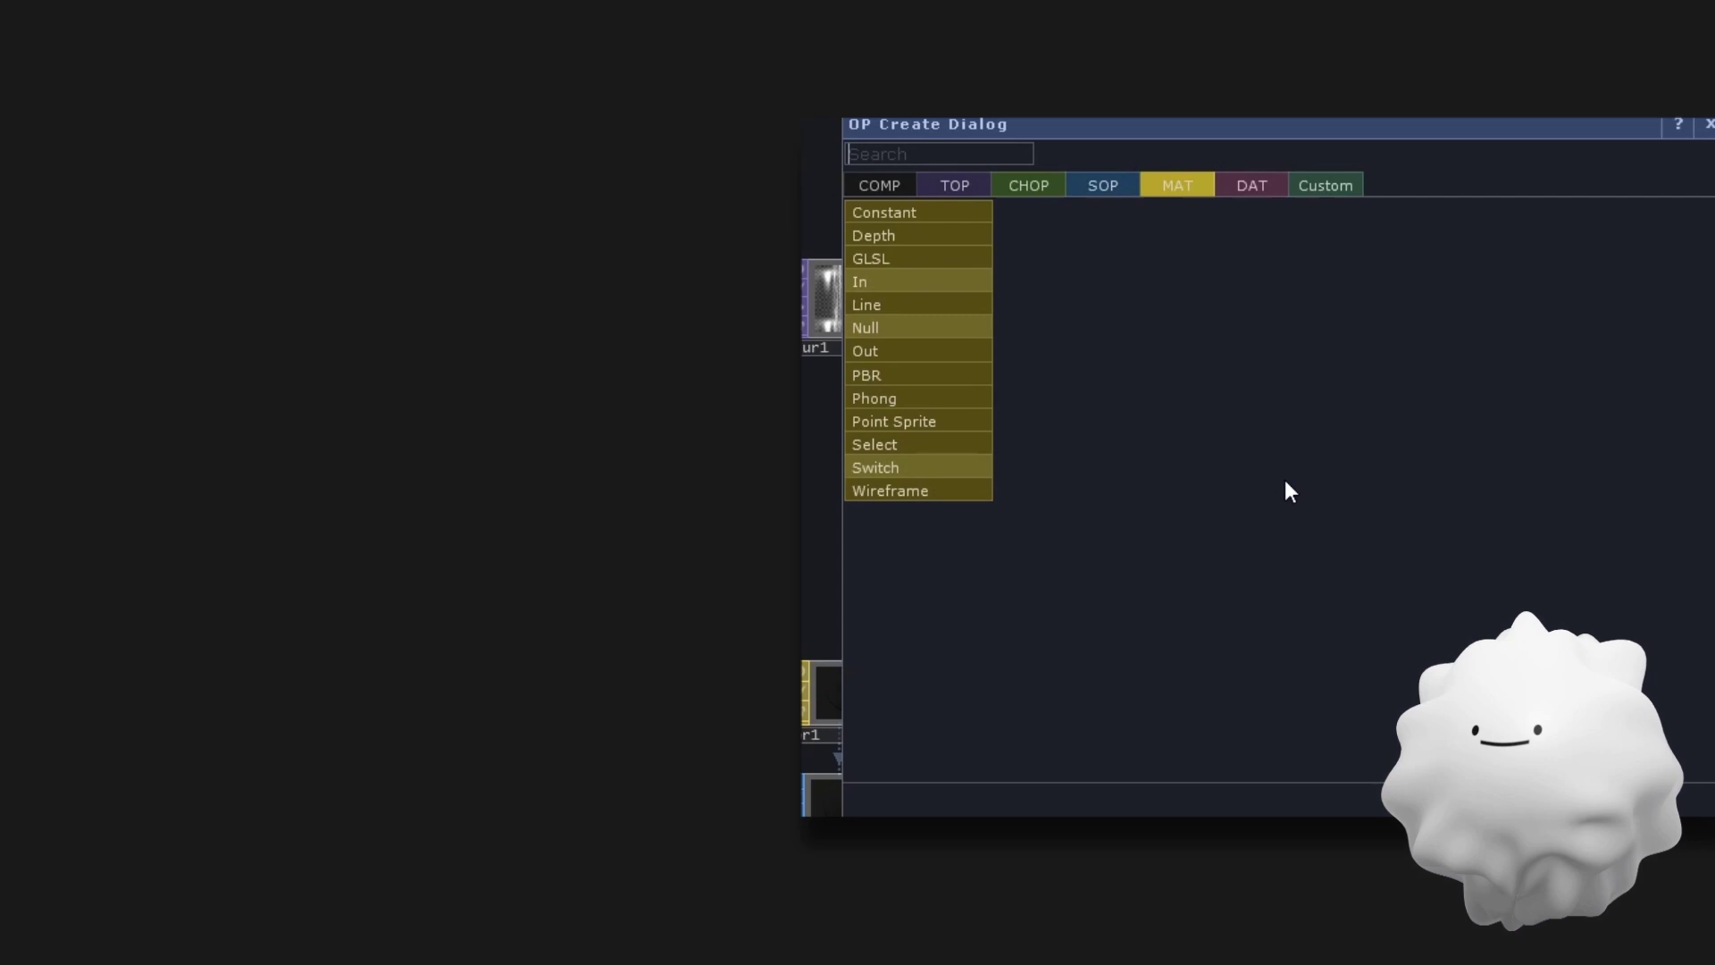
left_click(858, 185)
left_click(1020, 390)
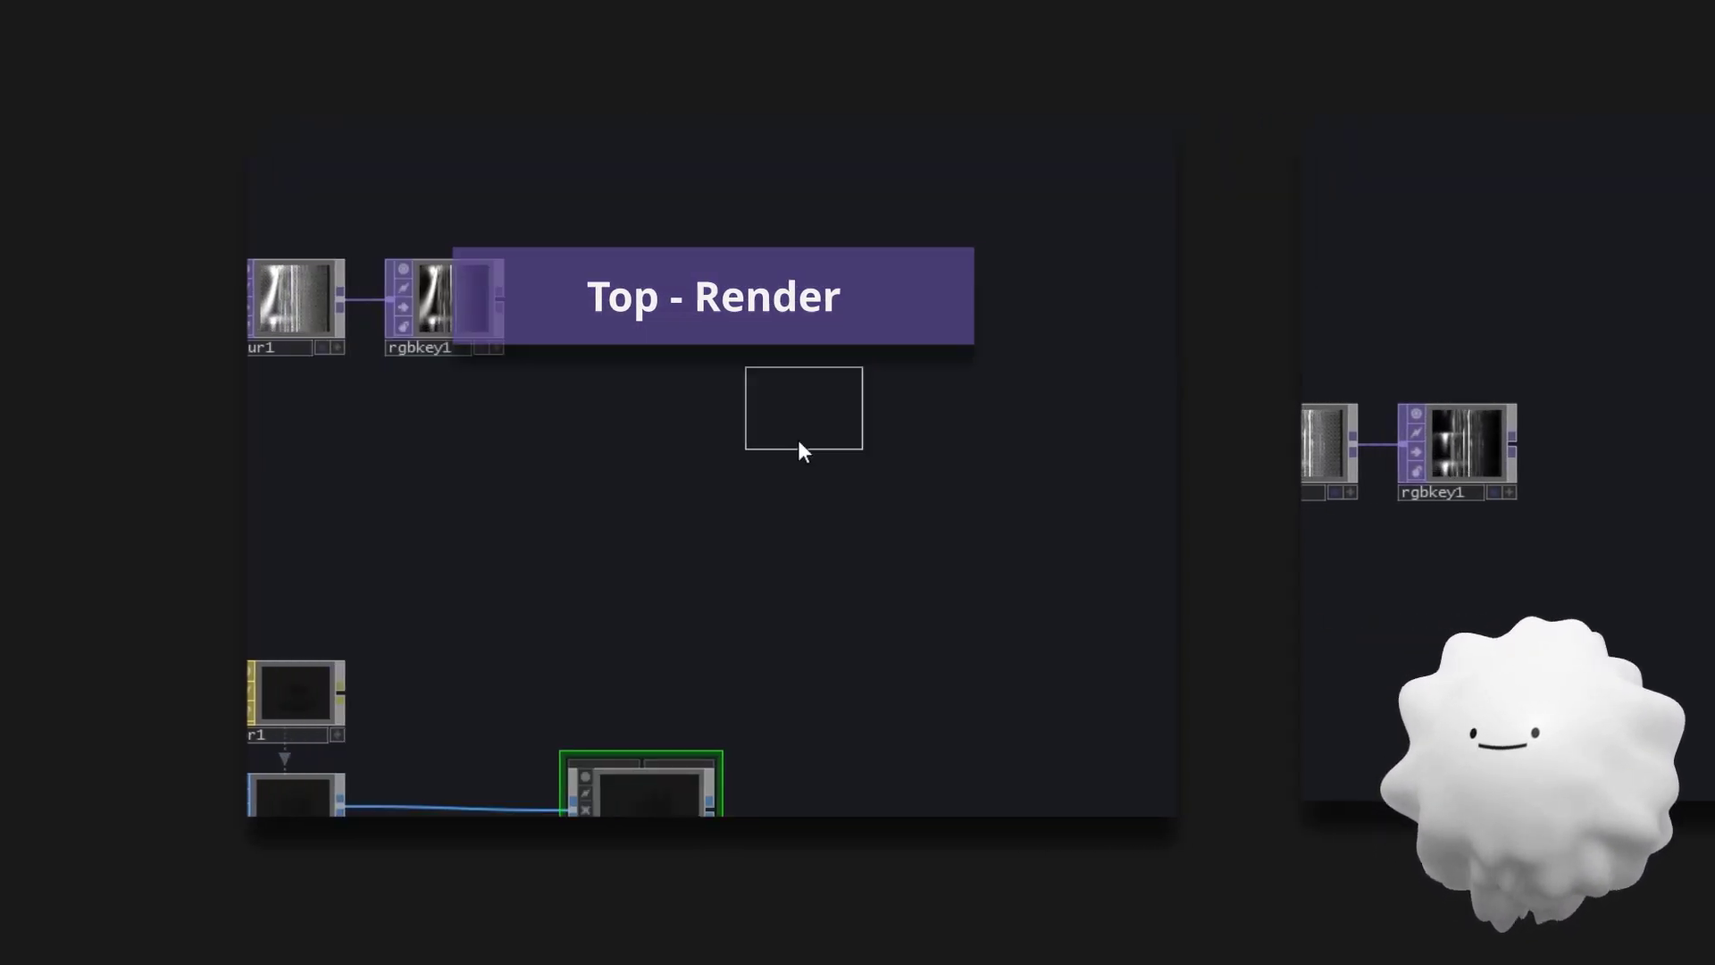
left_click(658, 509)
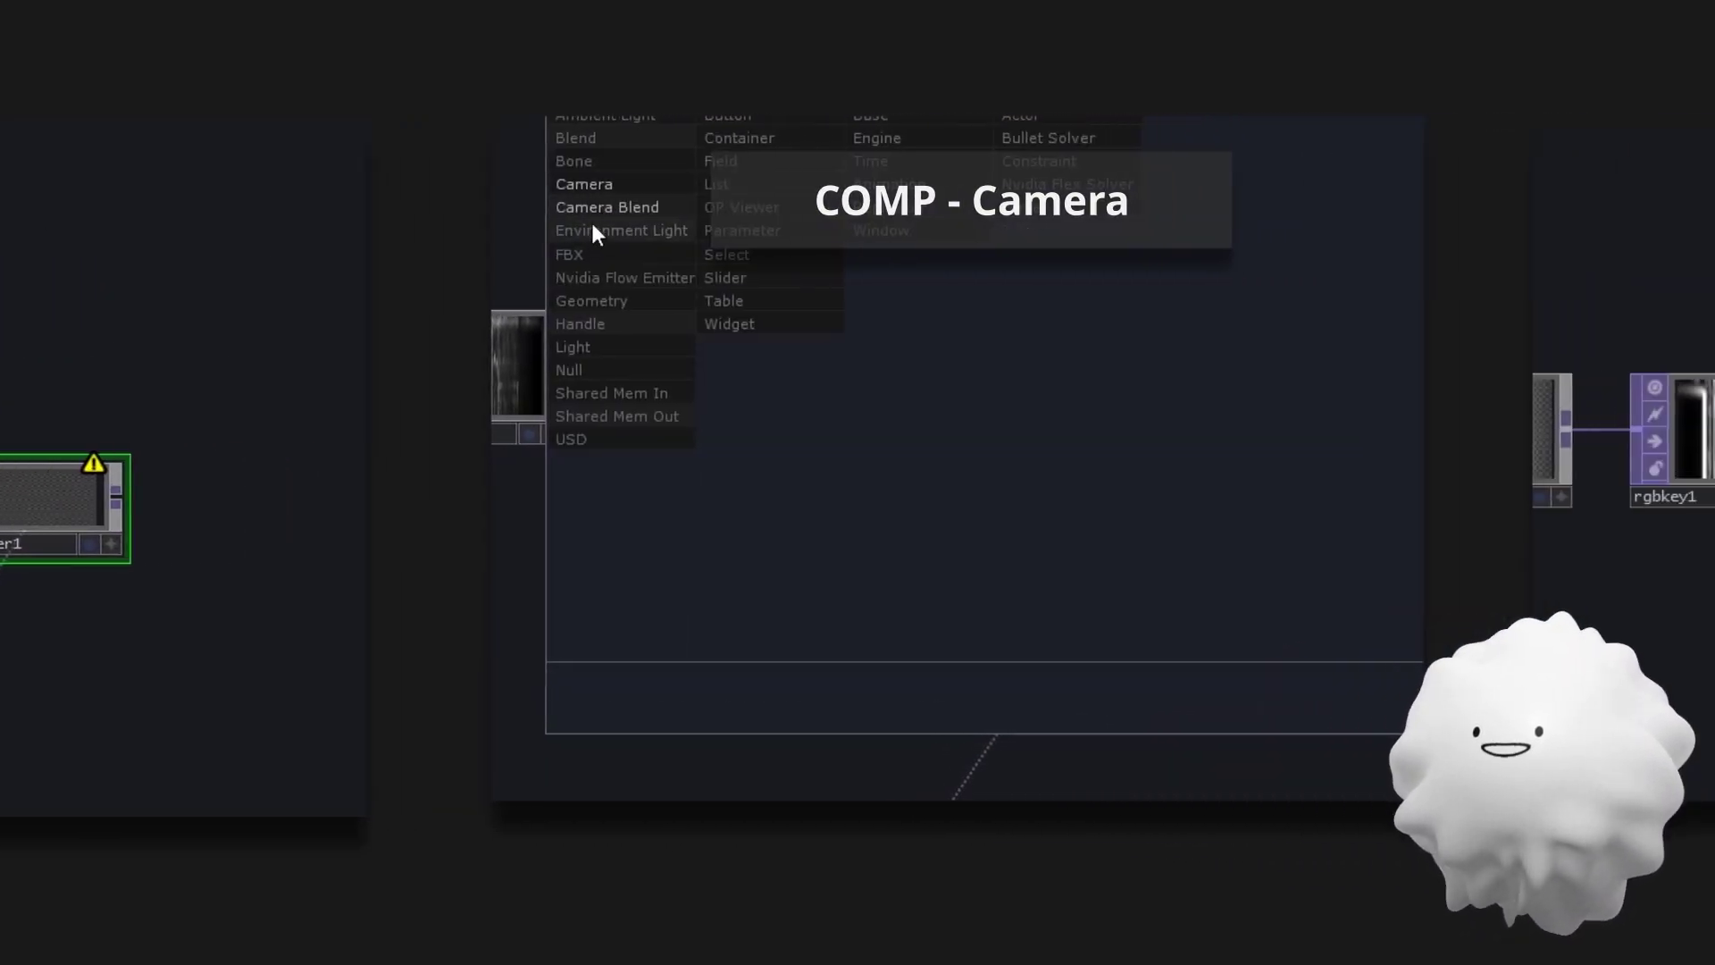
left_click(585, 183)
left_click(822, 496)
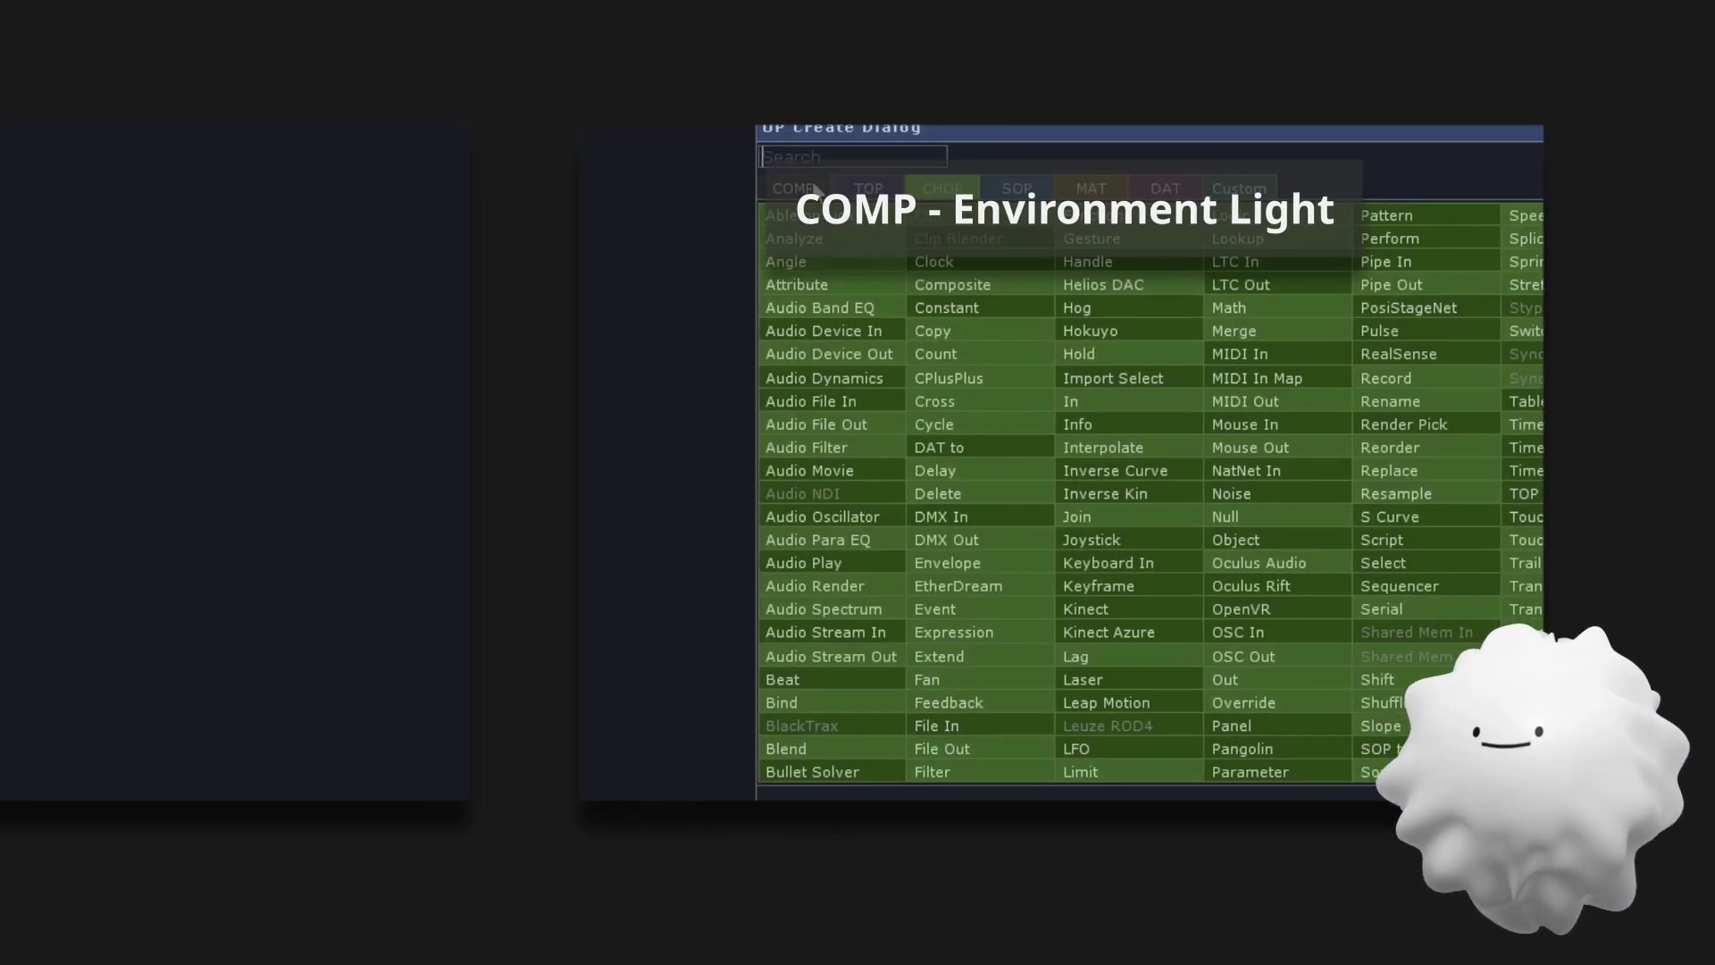
Step: Add an Environment Light with a Constant TOP map; insert RGB Key after render1
left_click(815, 190)
left_click(609, 350)
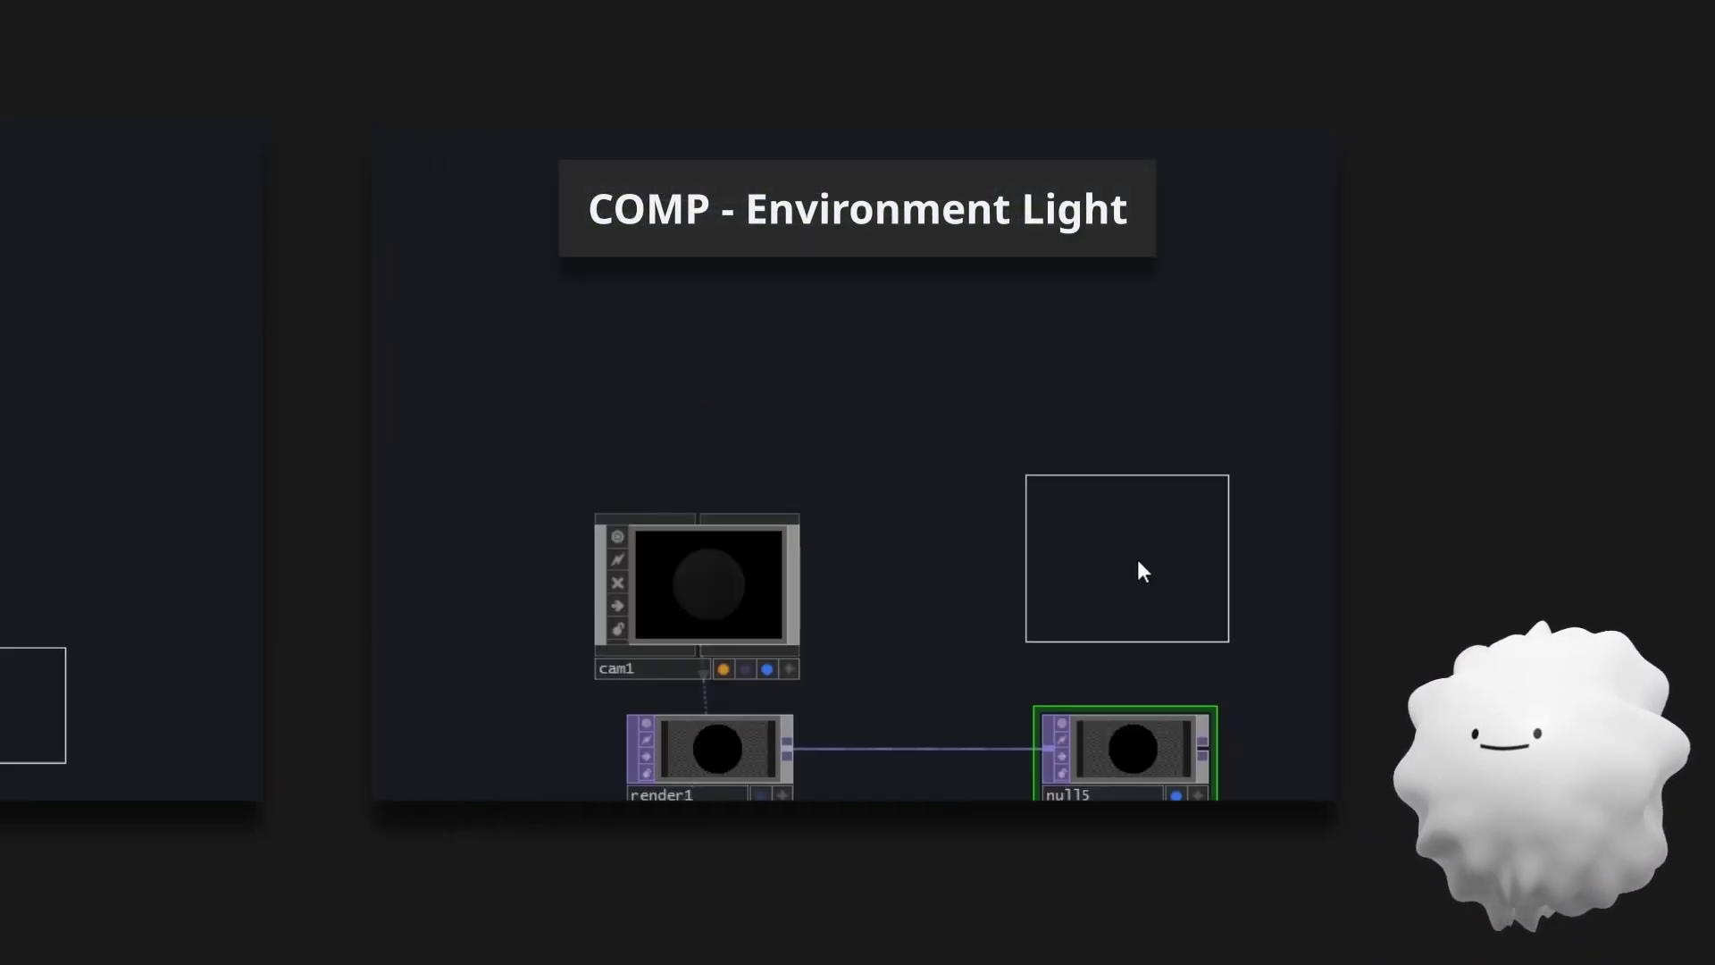
left_click(1117, 563)
key("Tab")
left_click(726, 45)
type("c")
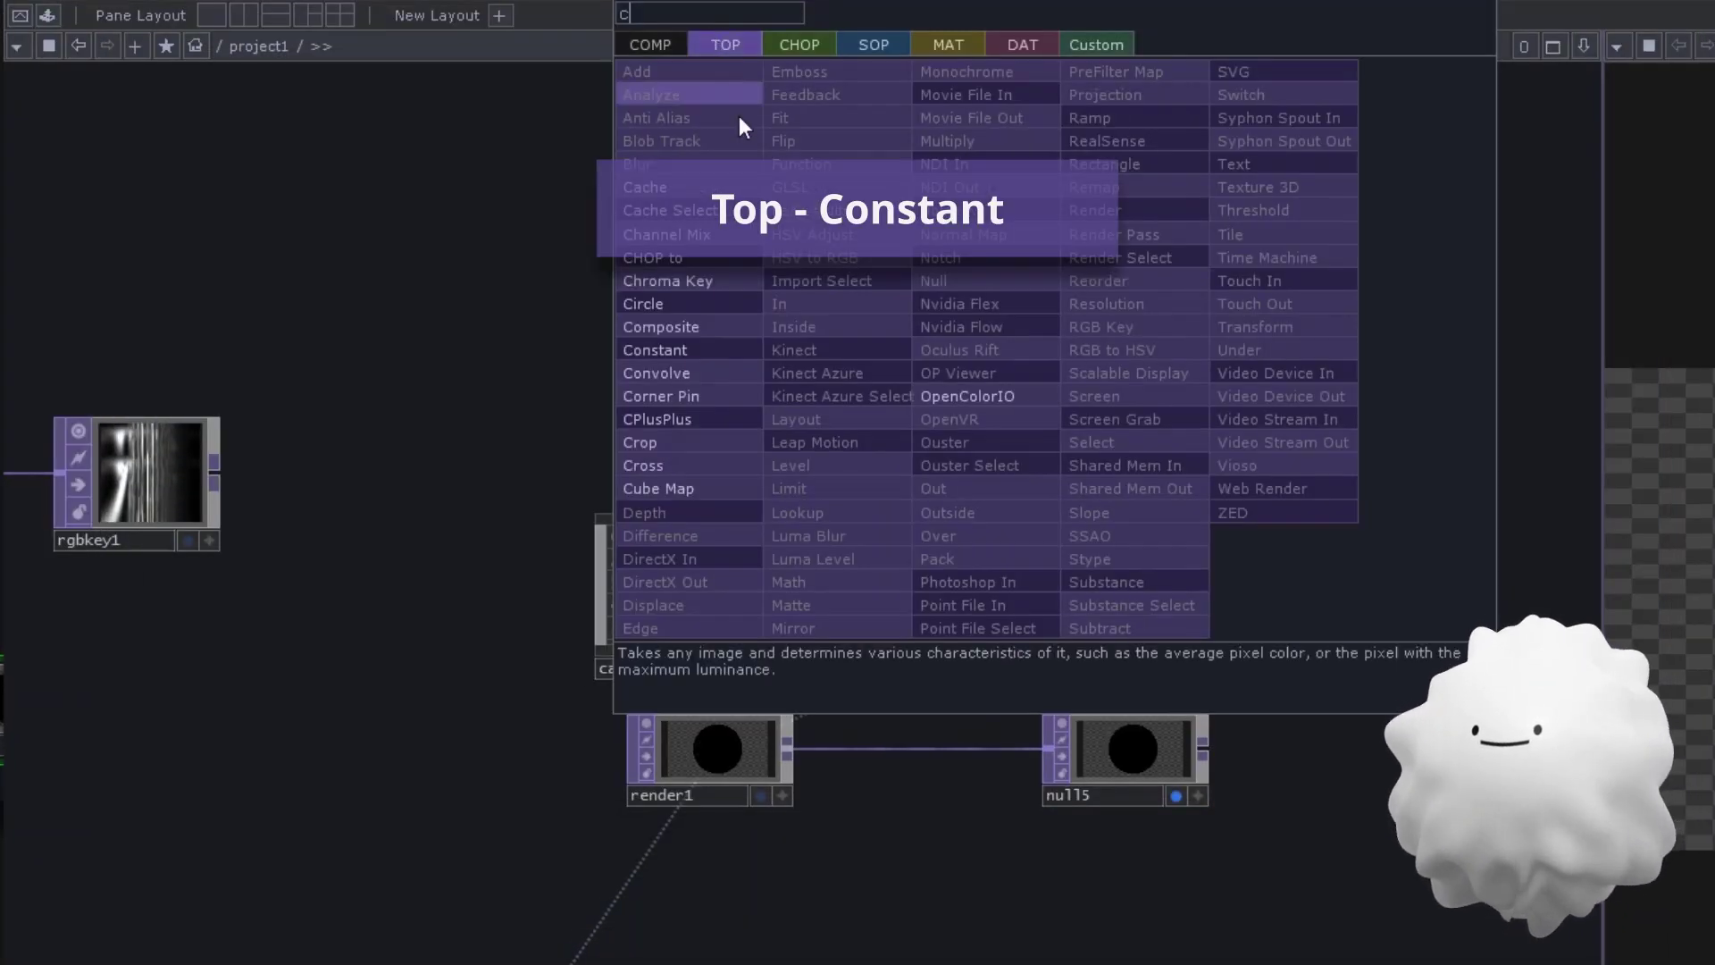
left_click(700, 355)
left_click_drag(988, 337, 925, 608)
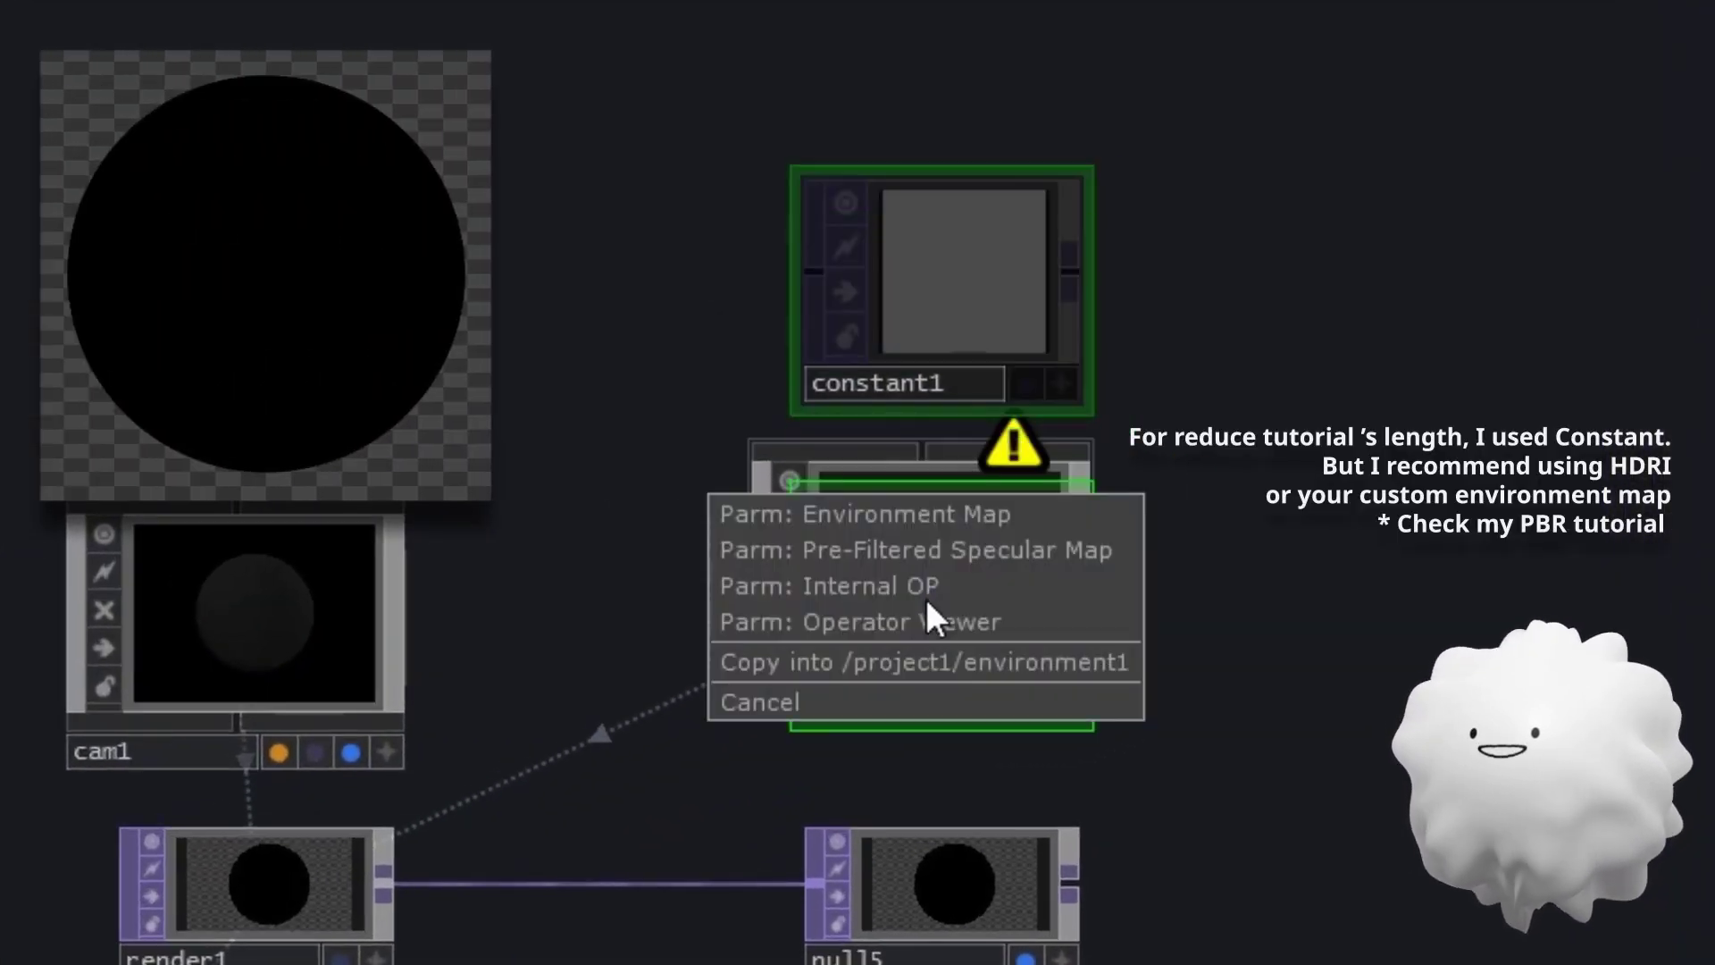
left_click(925, 505)
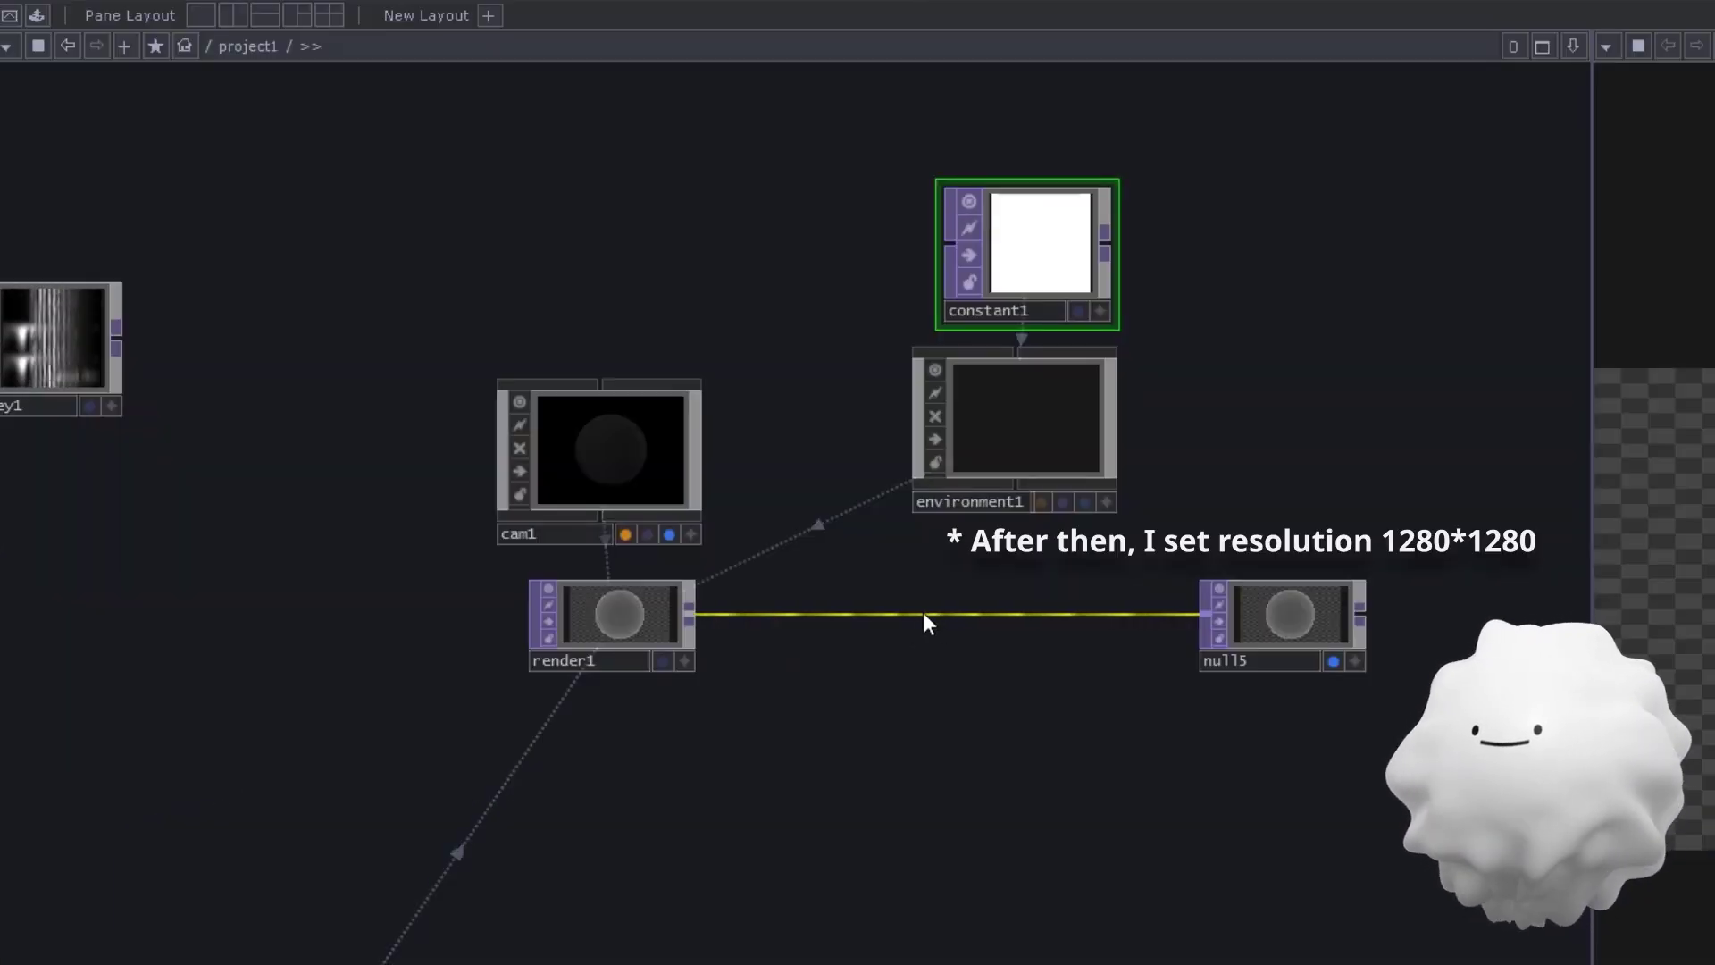
right_click(924, 613)
left_click(1000, 604)
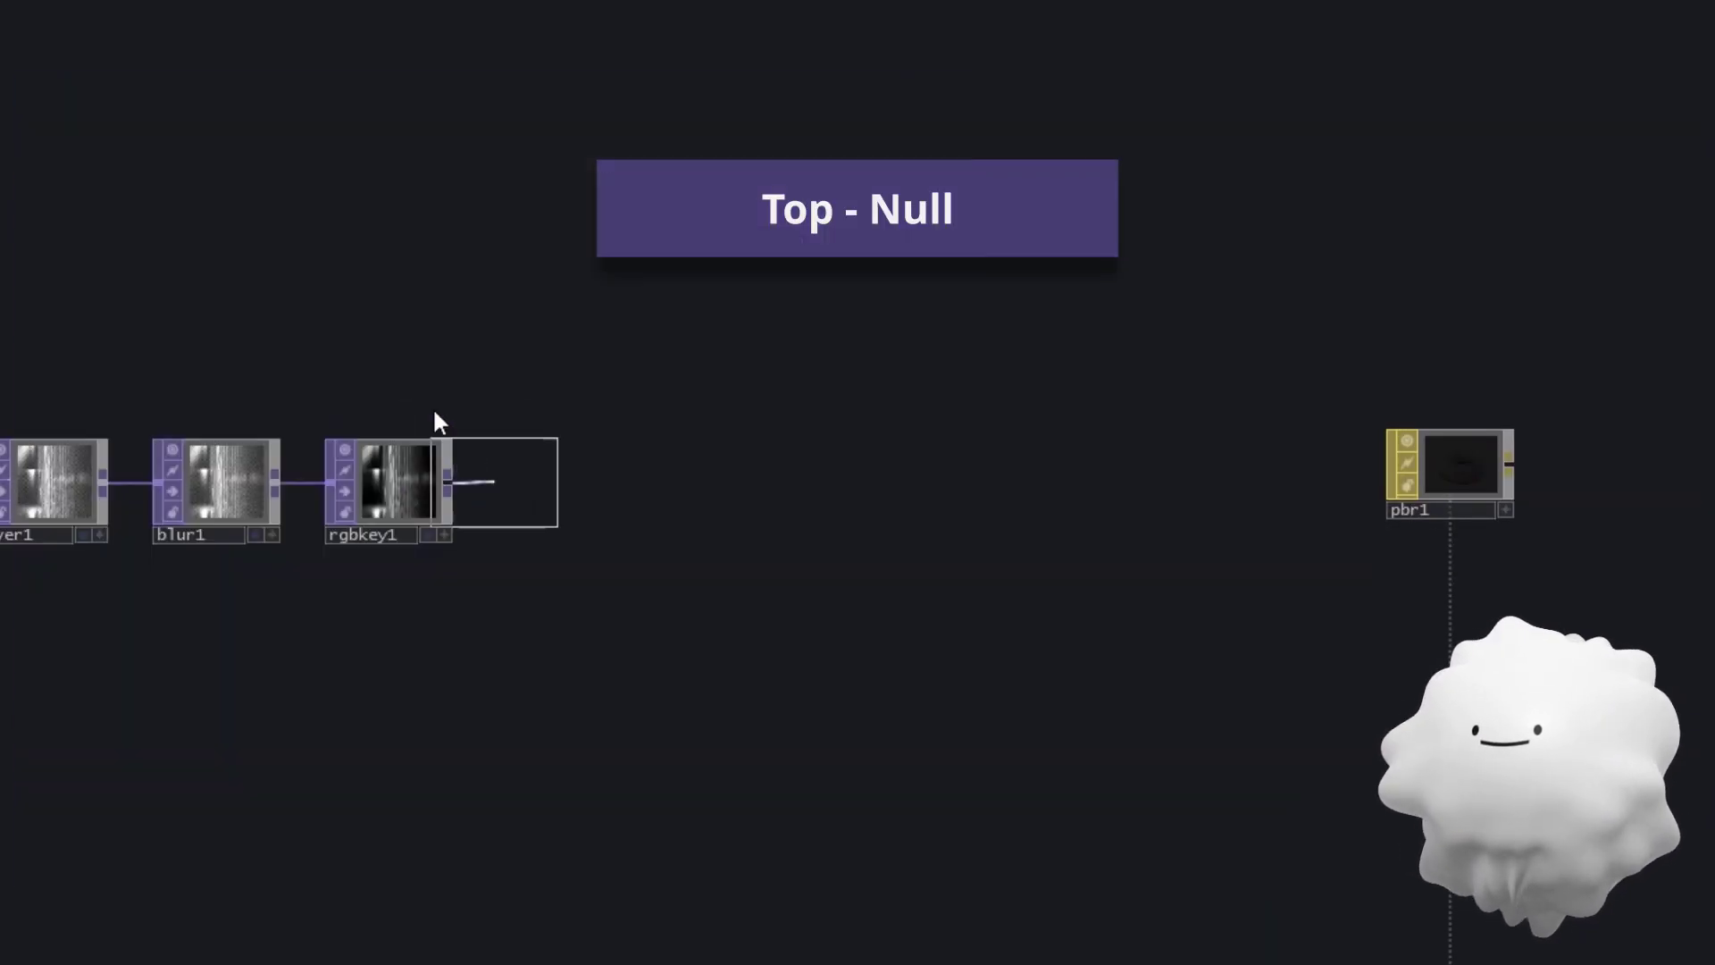
Step: Chain nulls null7 and null8 after null6, then paste copies as null9 and null10
left_click(554, 503)
left_click_drag(578, 407, 674, 655)
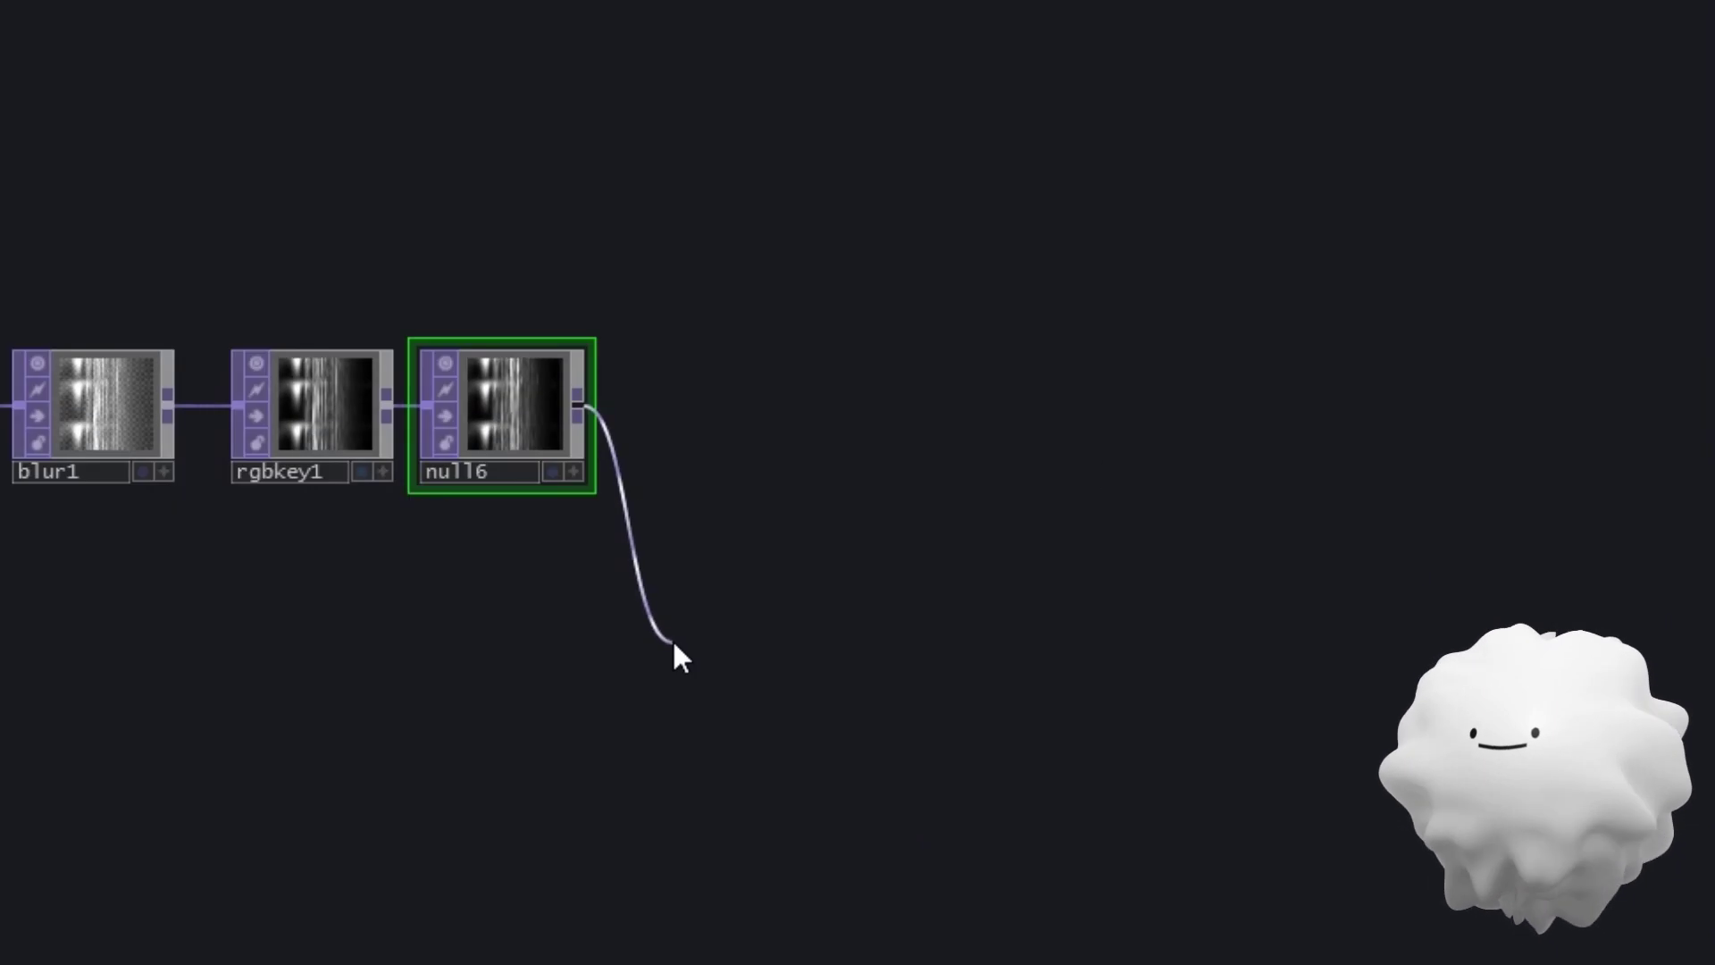
left_click(648, 594)
left_click(758, 650)
left_click_drag(834, 640, 1376, 612)
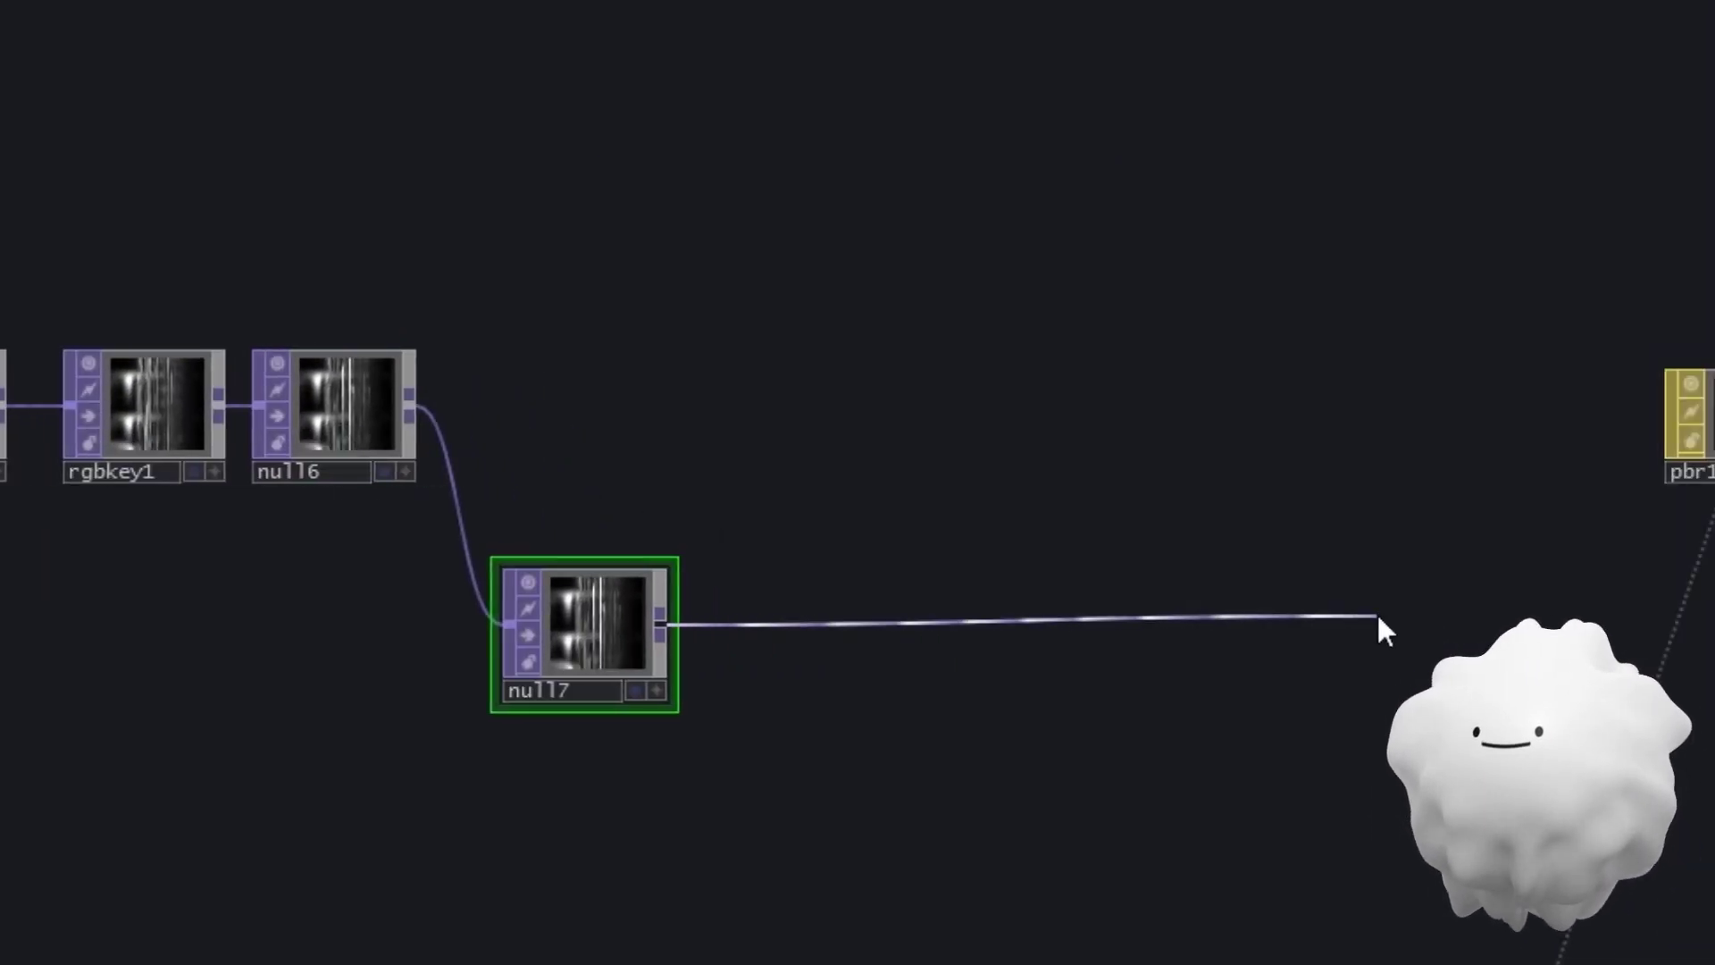
type("n")
left_click(1113, 631)
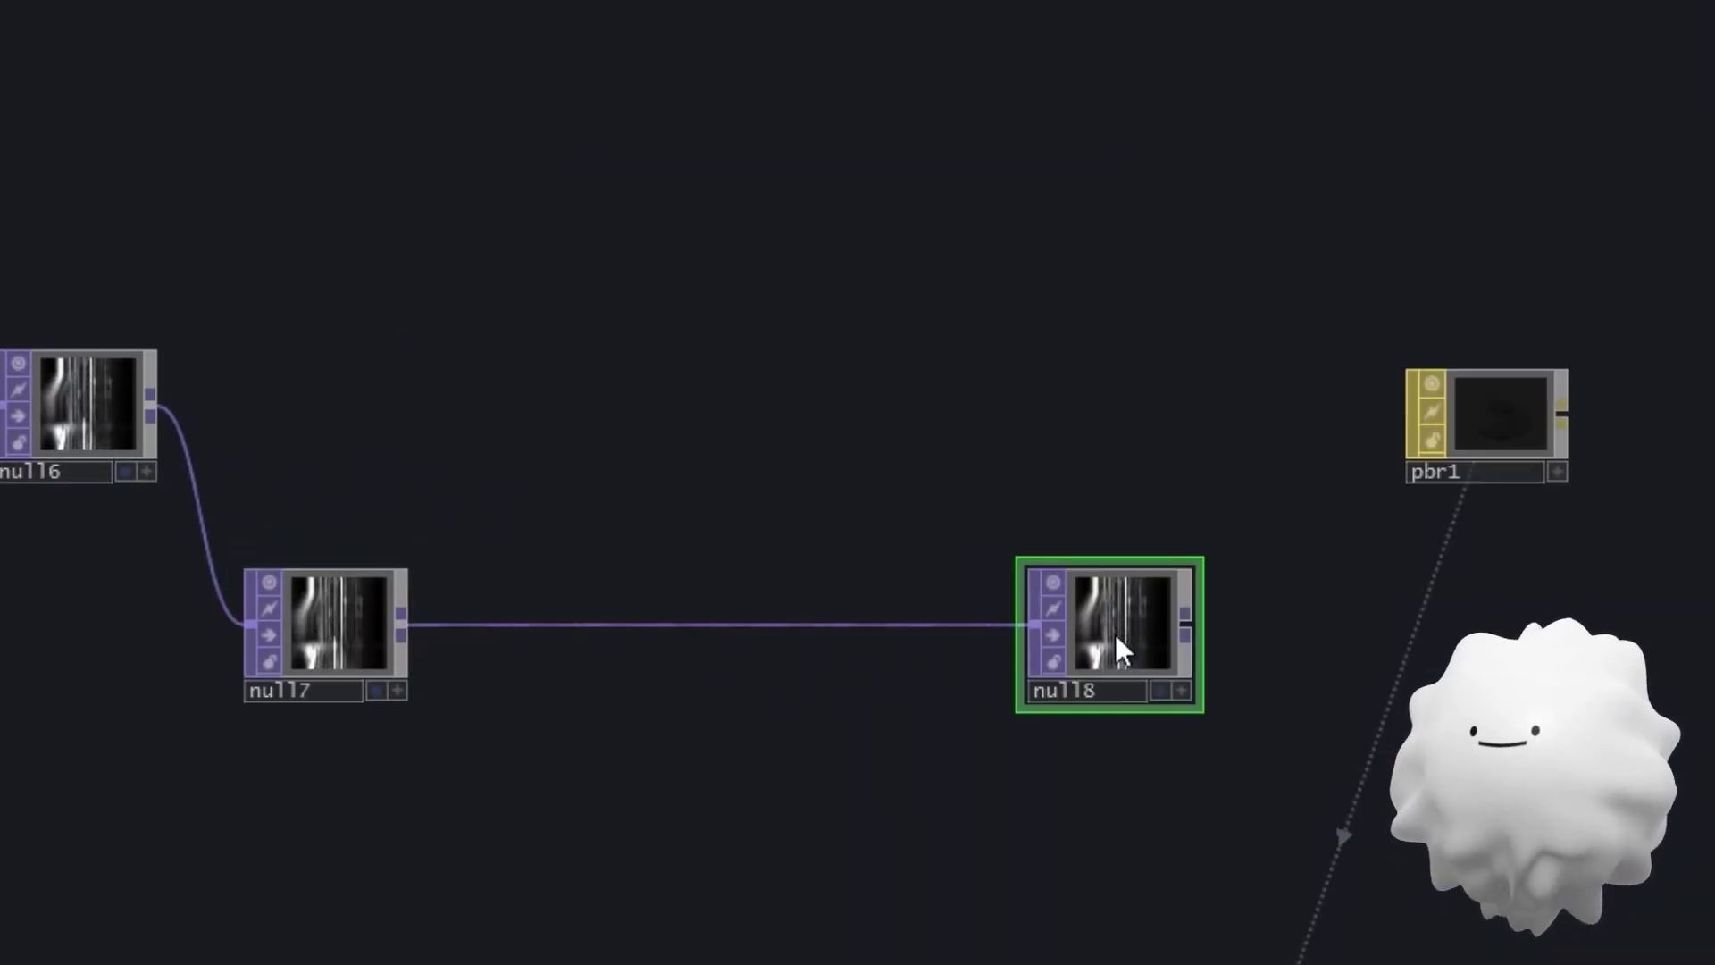
key("ctrl+c")
key("ctrl+v")
left_click(1142, 463)
Step: Rename null10 to Normal and null8 to Height
scroll(1142, 410, "up", 3)
left_click(1142, 411)
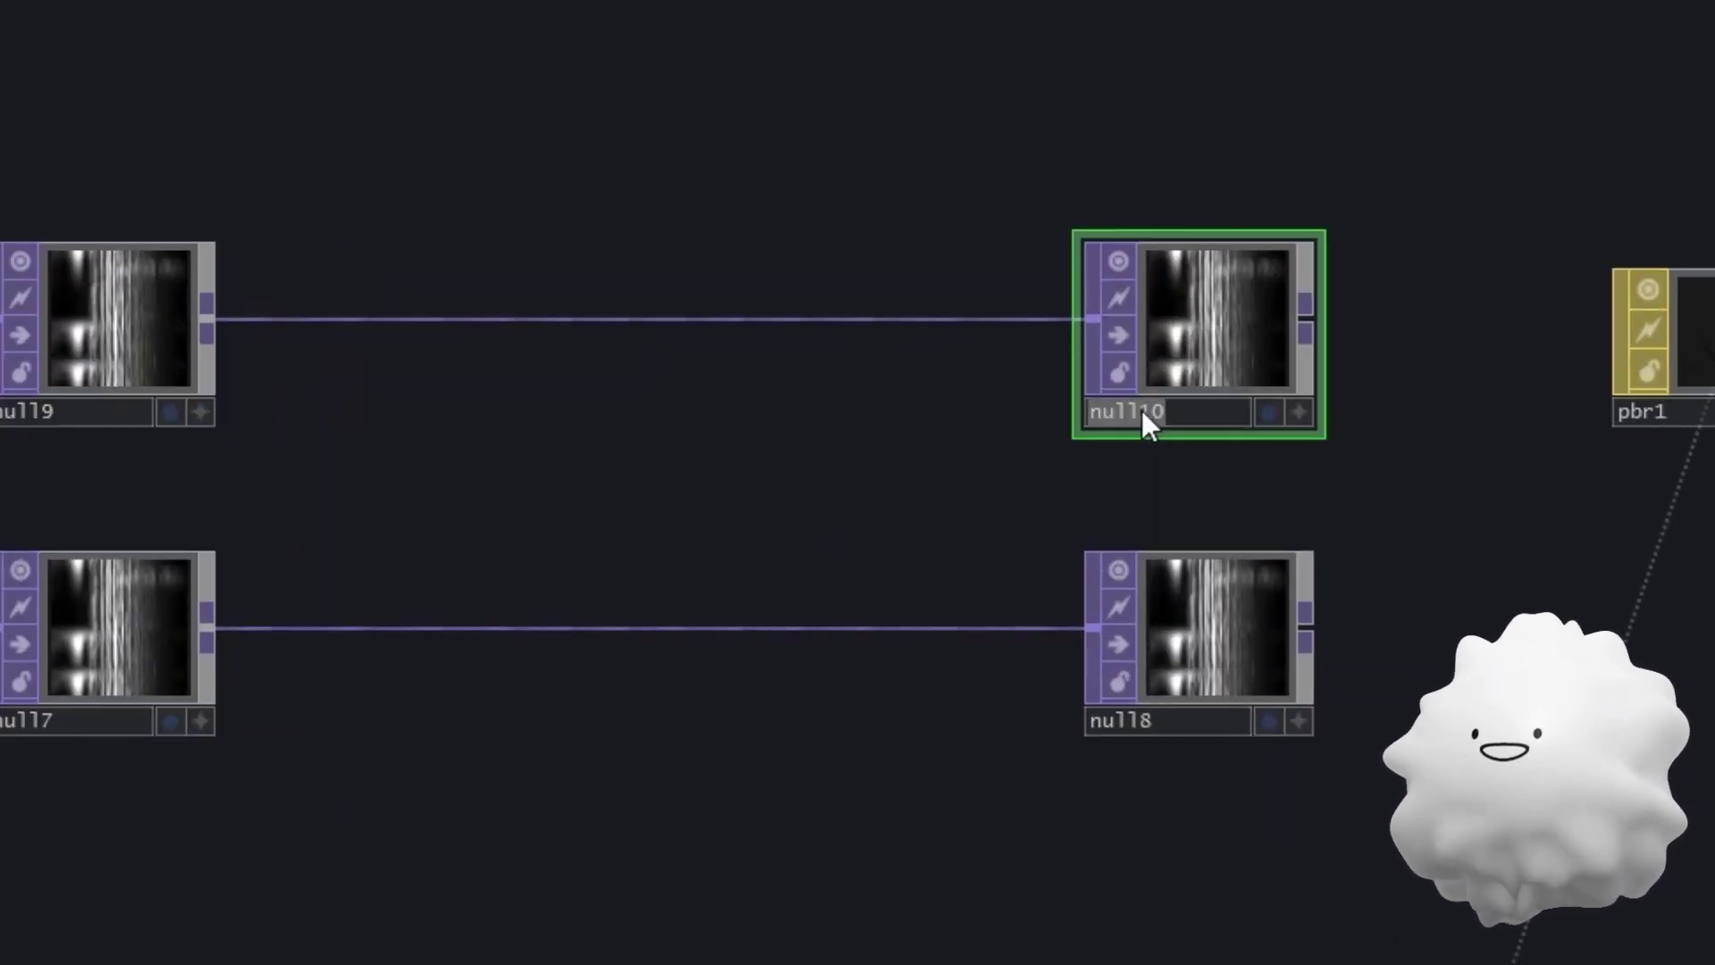
type("Normal")
left_click(1137, 720)
type("He")
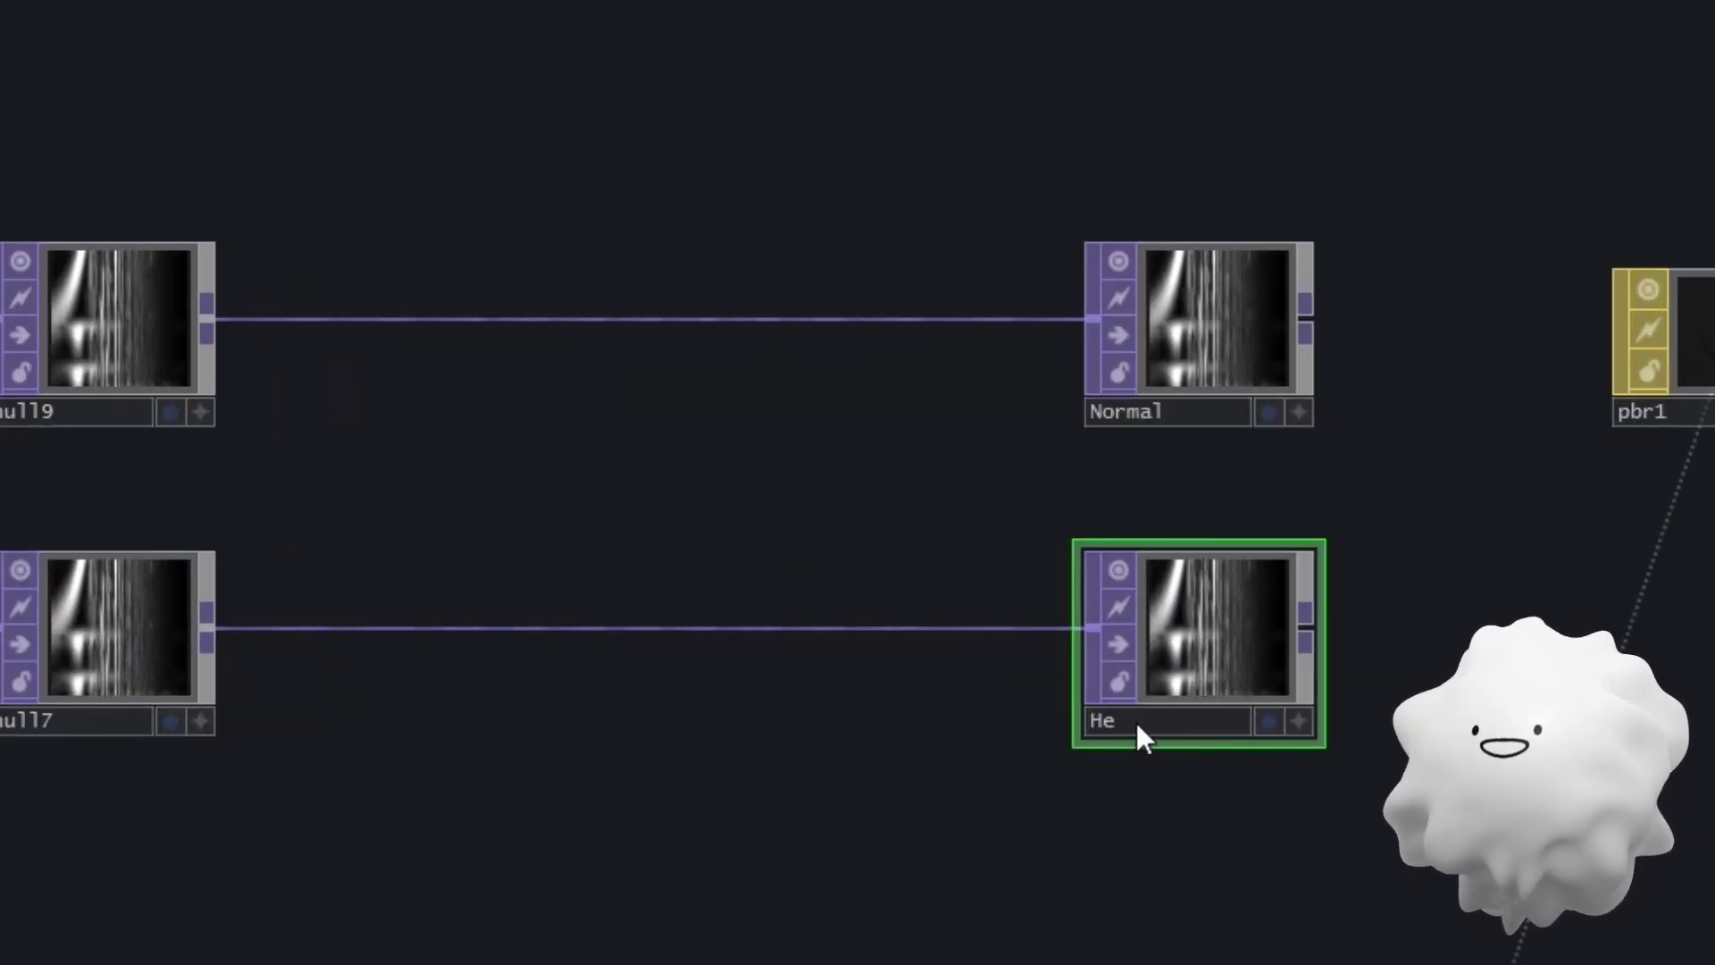
type("ight")
key("Return")
Step: Insert a Normal Map TOP on the wire between null9 and Normal
scroll(1090, 358, "down", 3)
scroll(1089, 357, "up", 2)
right_click(1099, 447)
left_click(1129, 416)
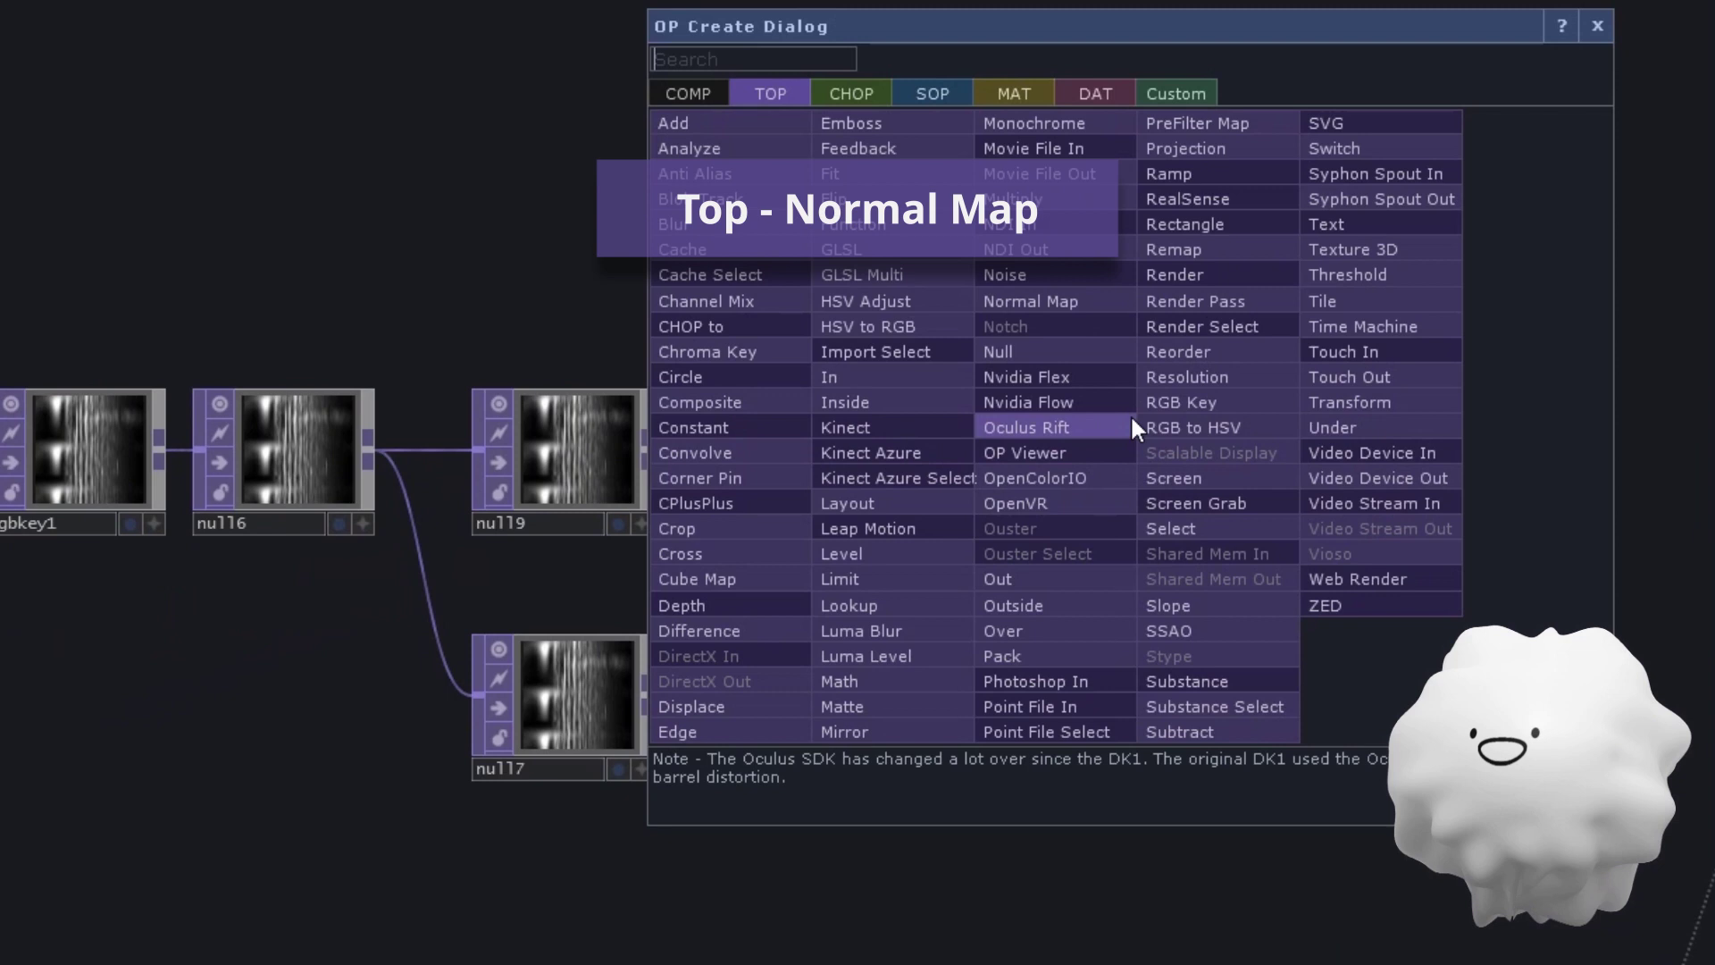
type("normal")
key("Return")
left_click(1233, 465)
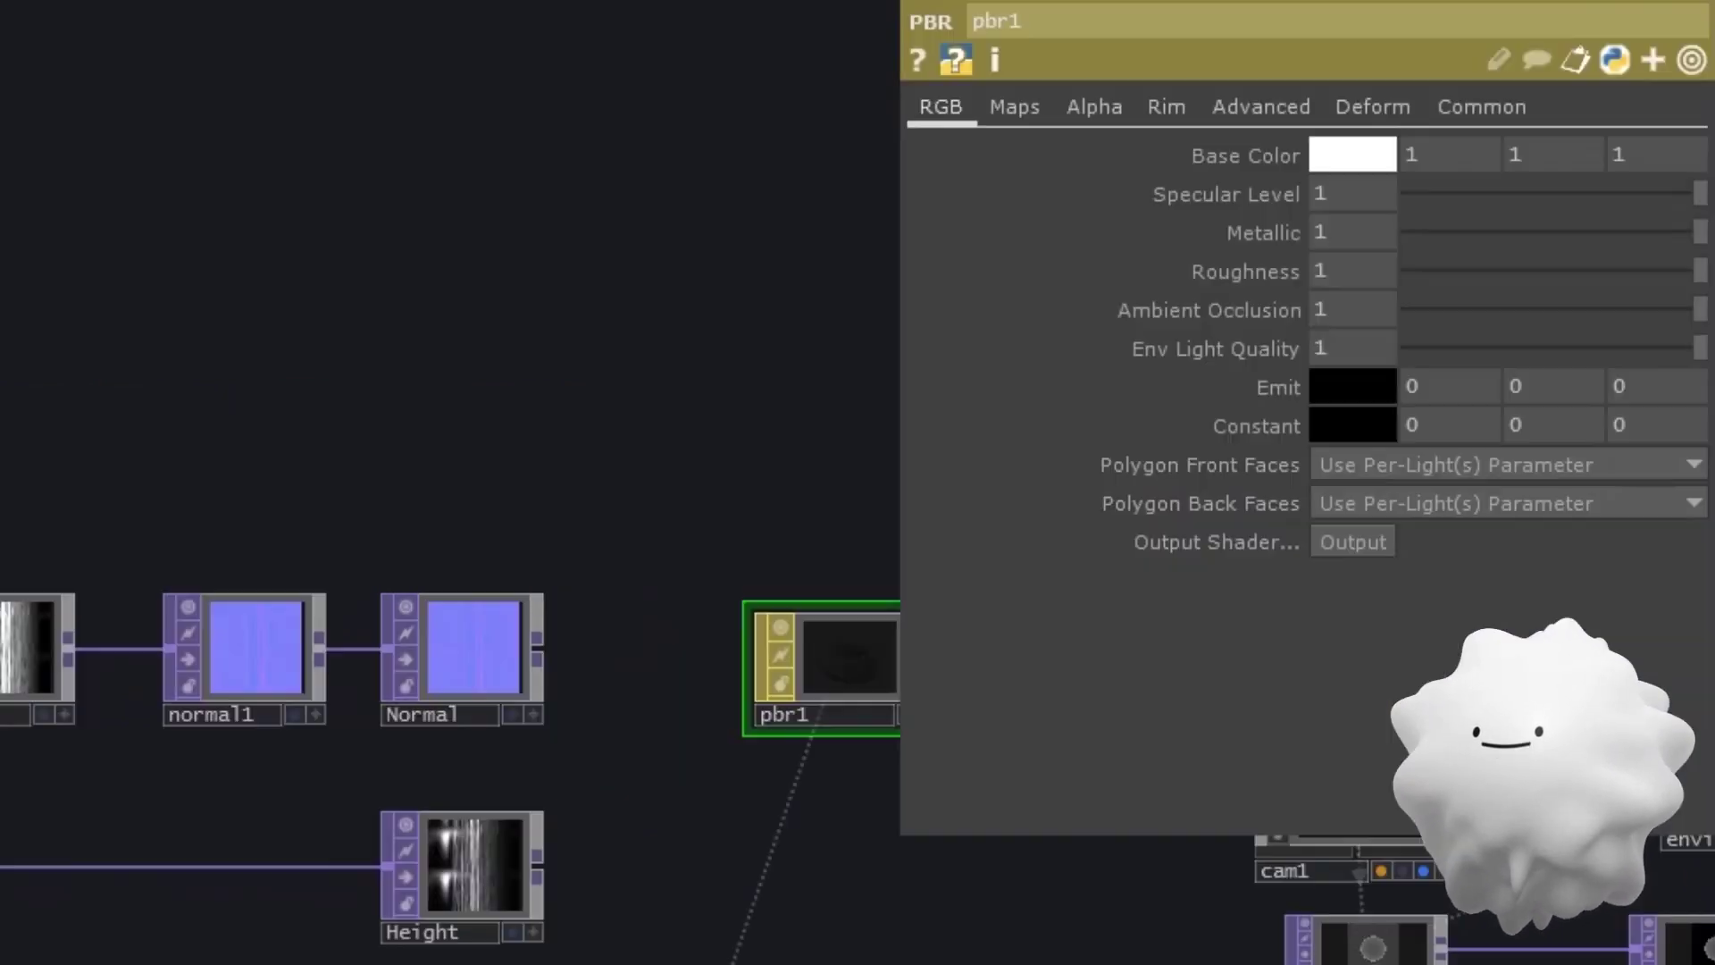
Step: In pbr1, use Normal as bump map (scale 3) and Height for vertex displacement at 0.25
left_click_drag(403, 612, 1383, 393)
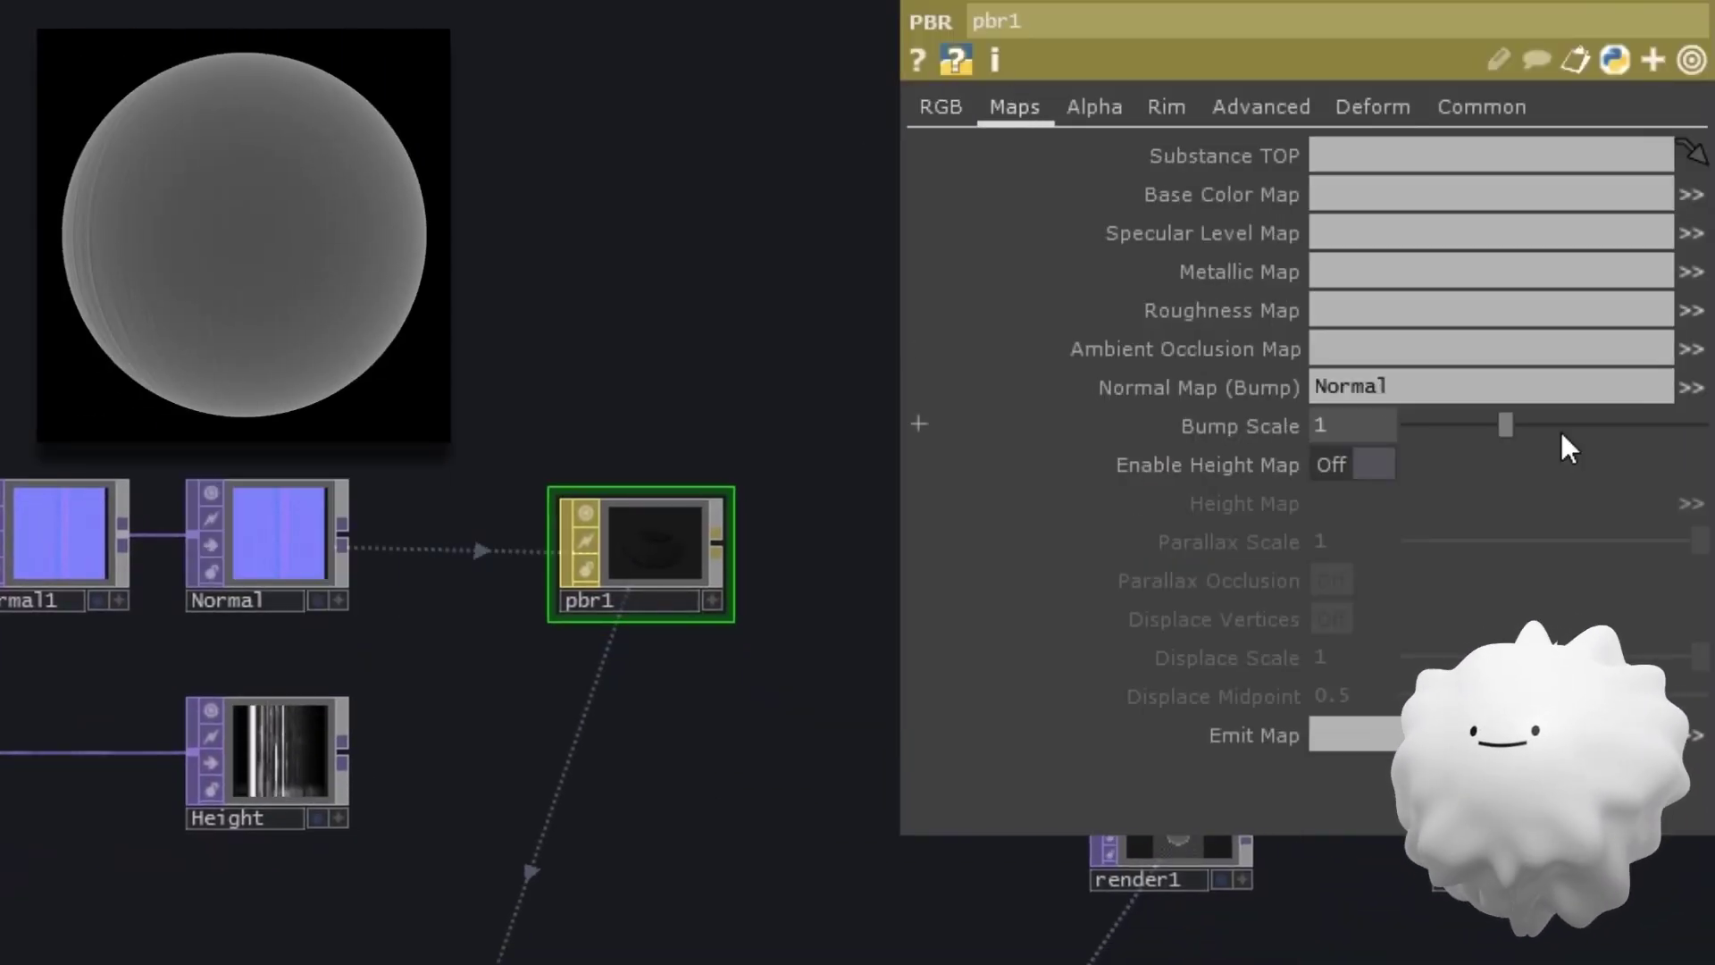
left_click_drag(1621, 442, 1707, 442)
left_click(1340, 462)
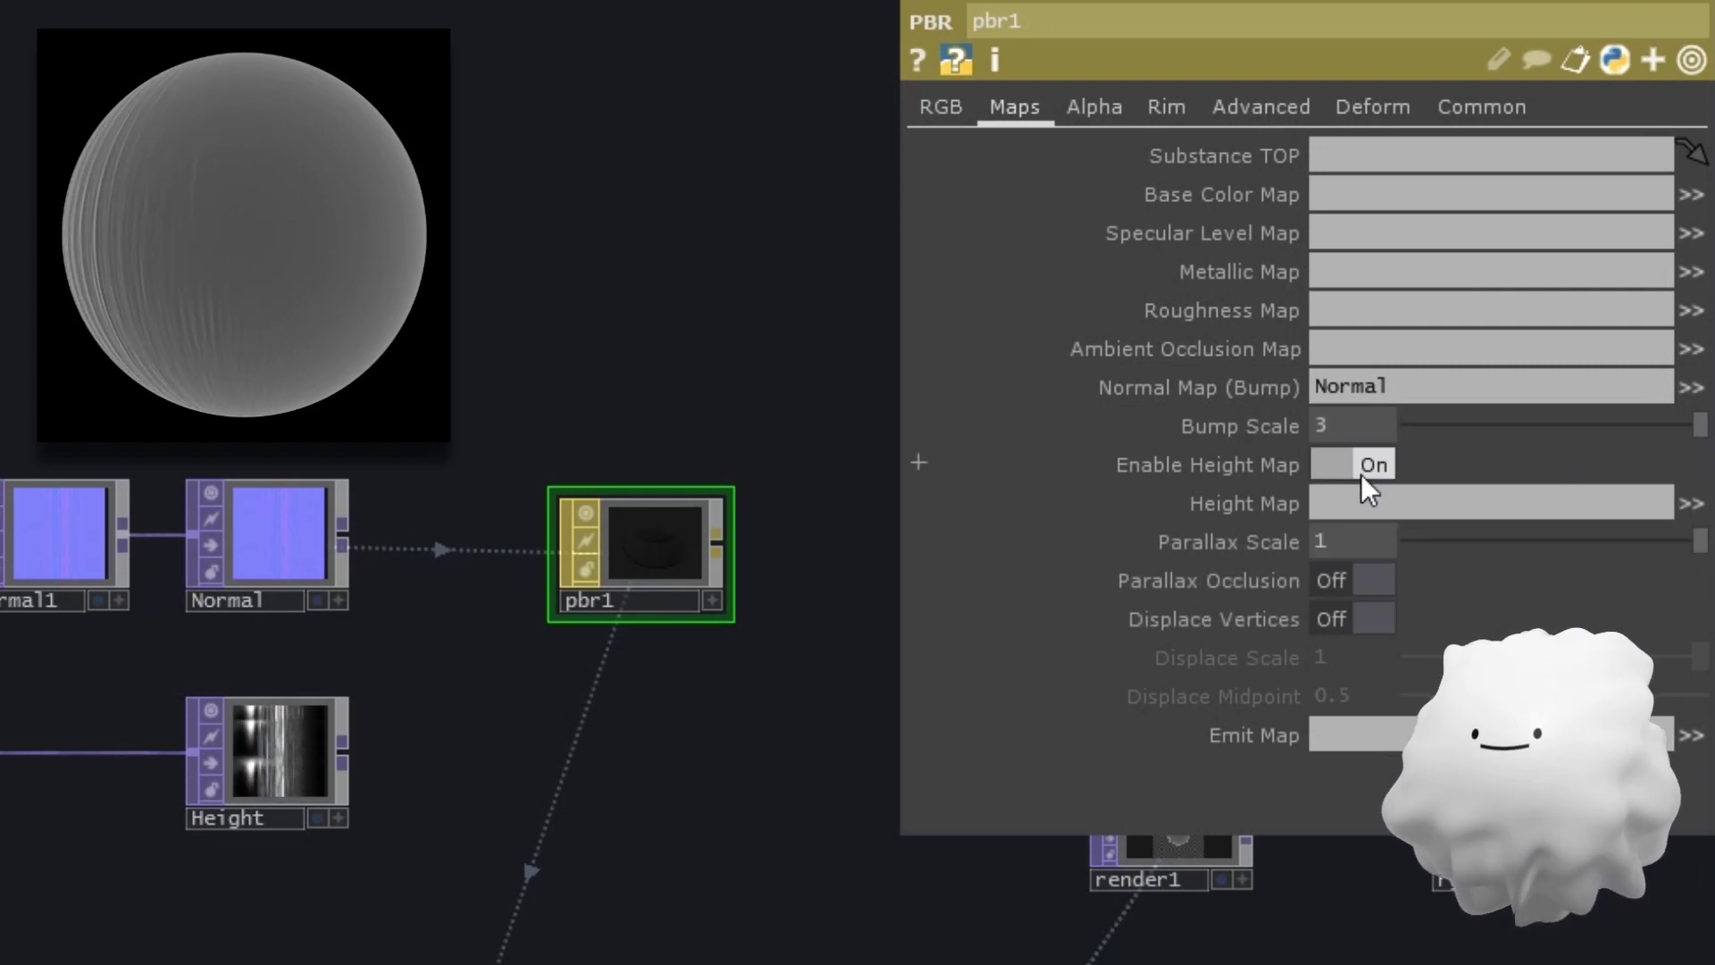
left_click(1345, 619)
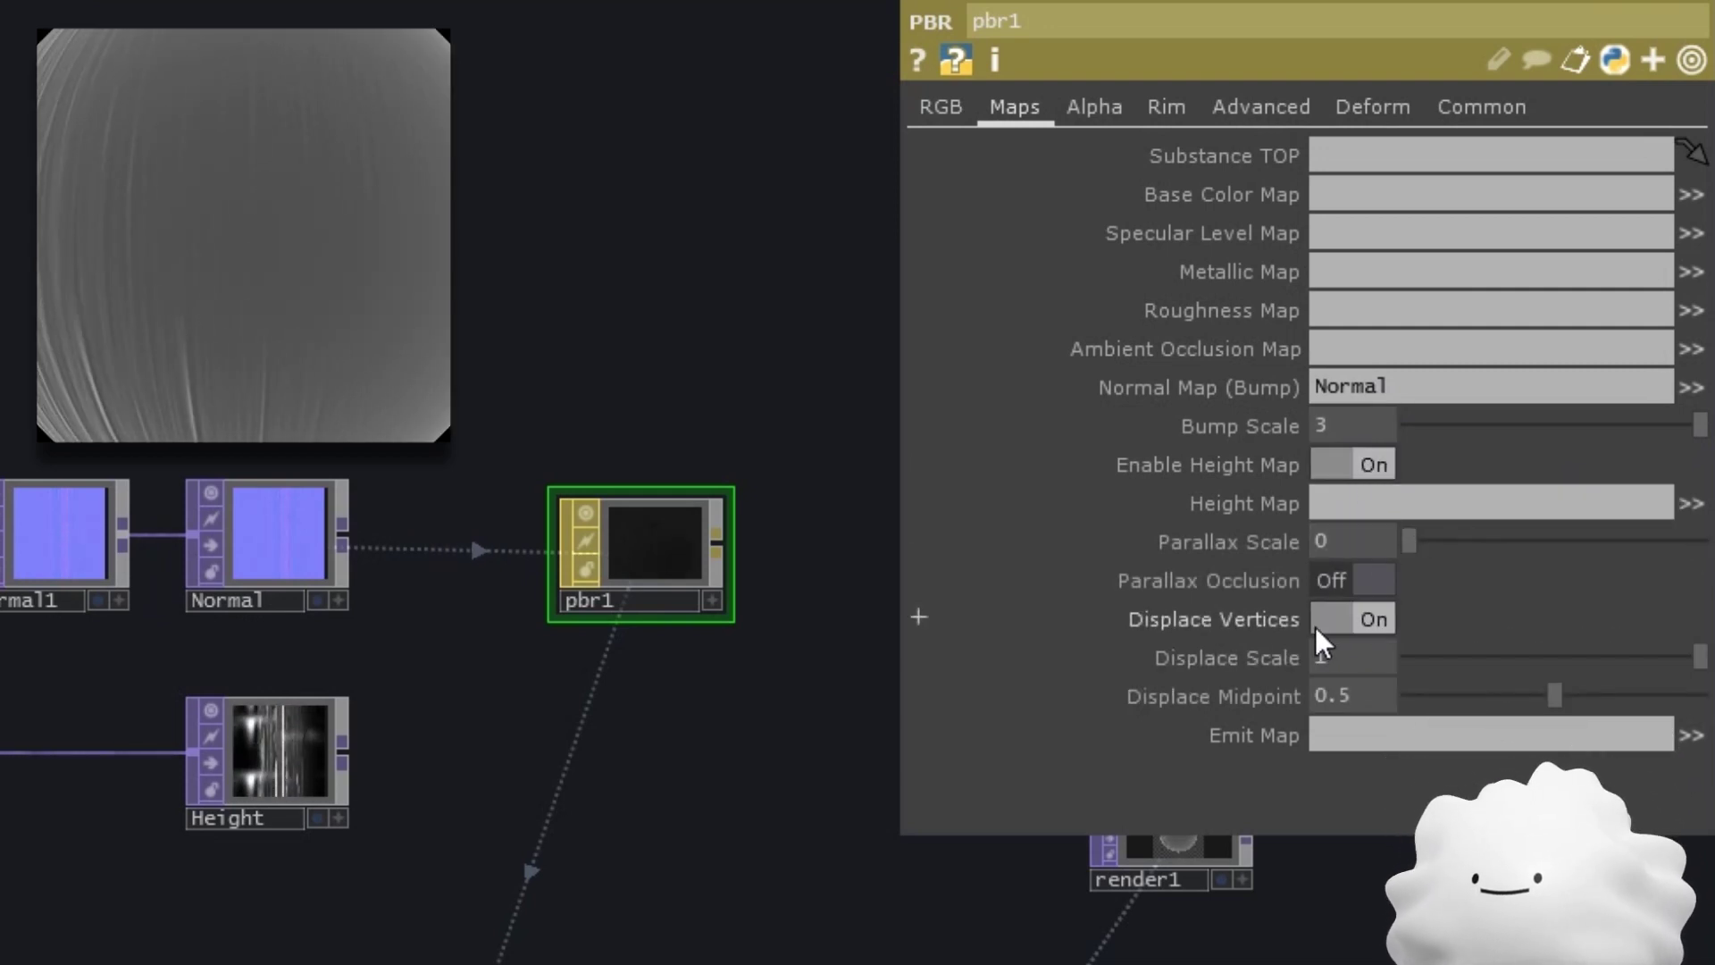
left_click_drag(306, 758, 1359, 502)
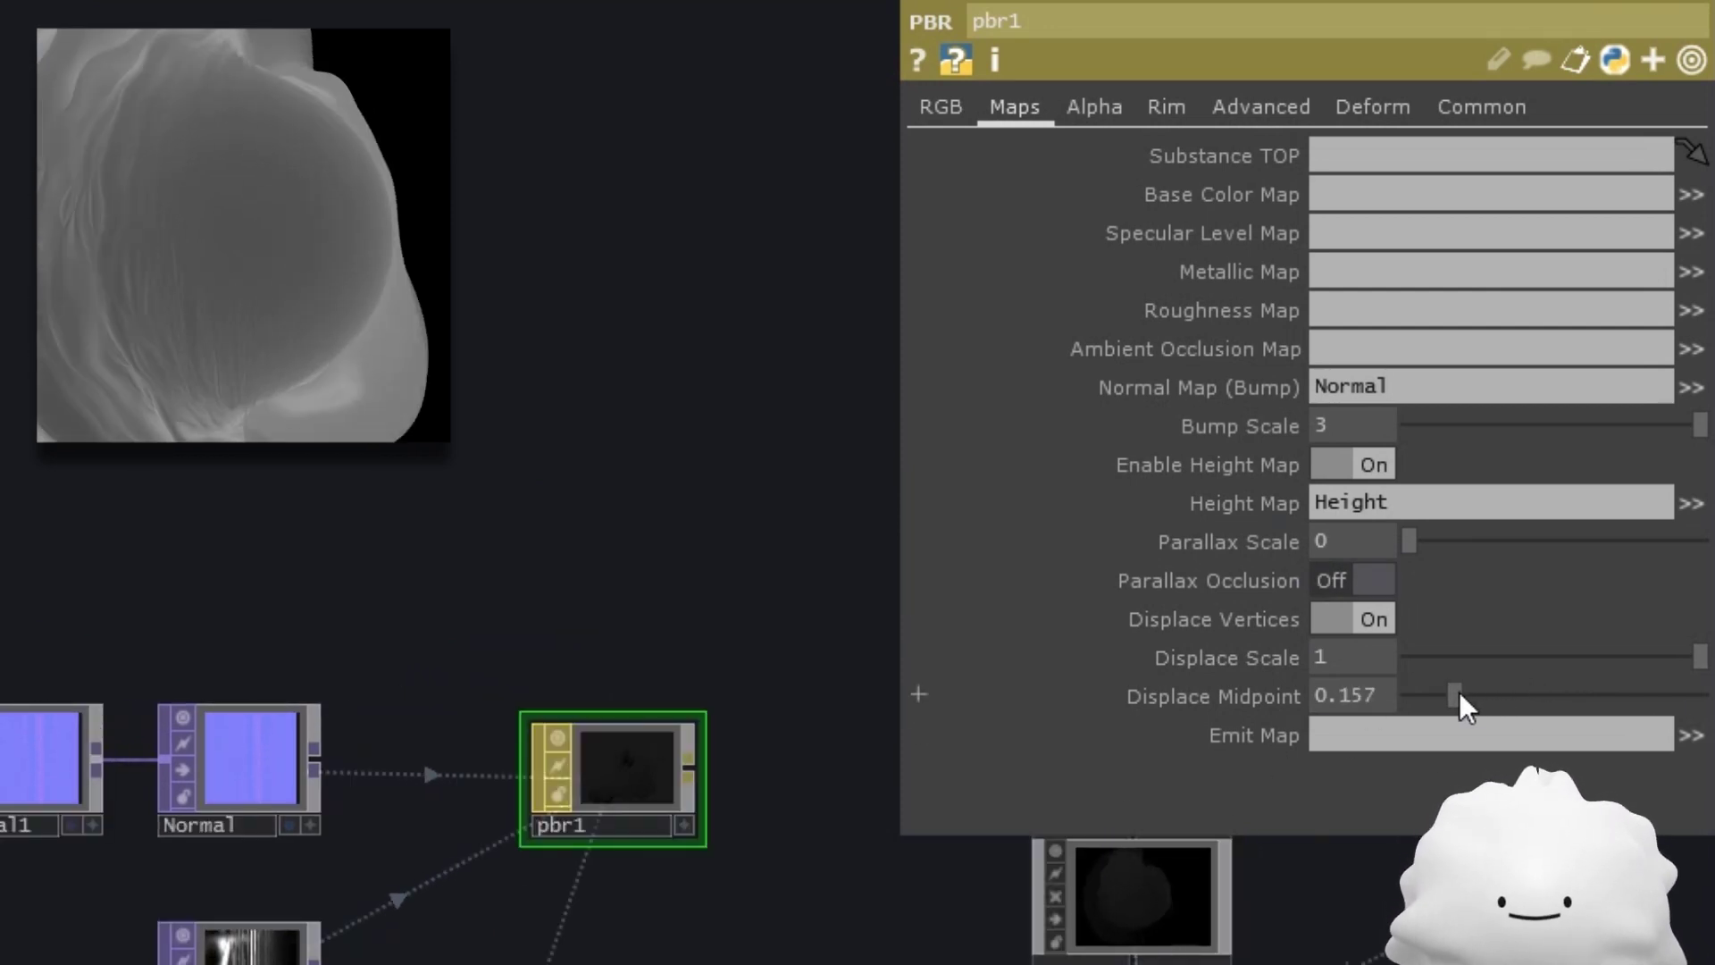
left_click_drag(1508, 656, 1483, 657)
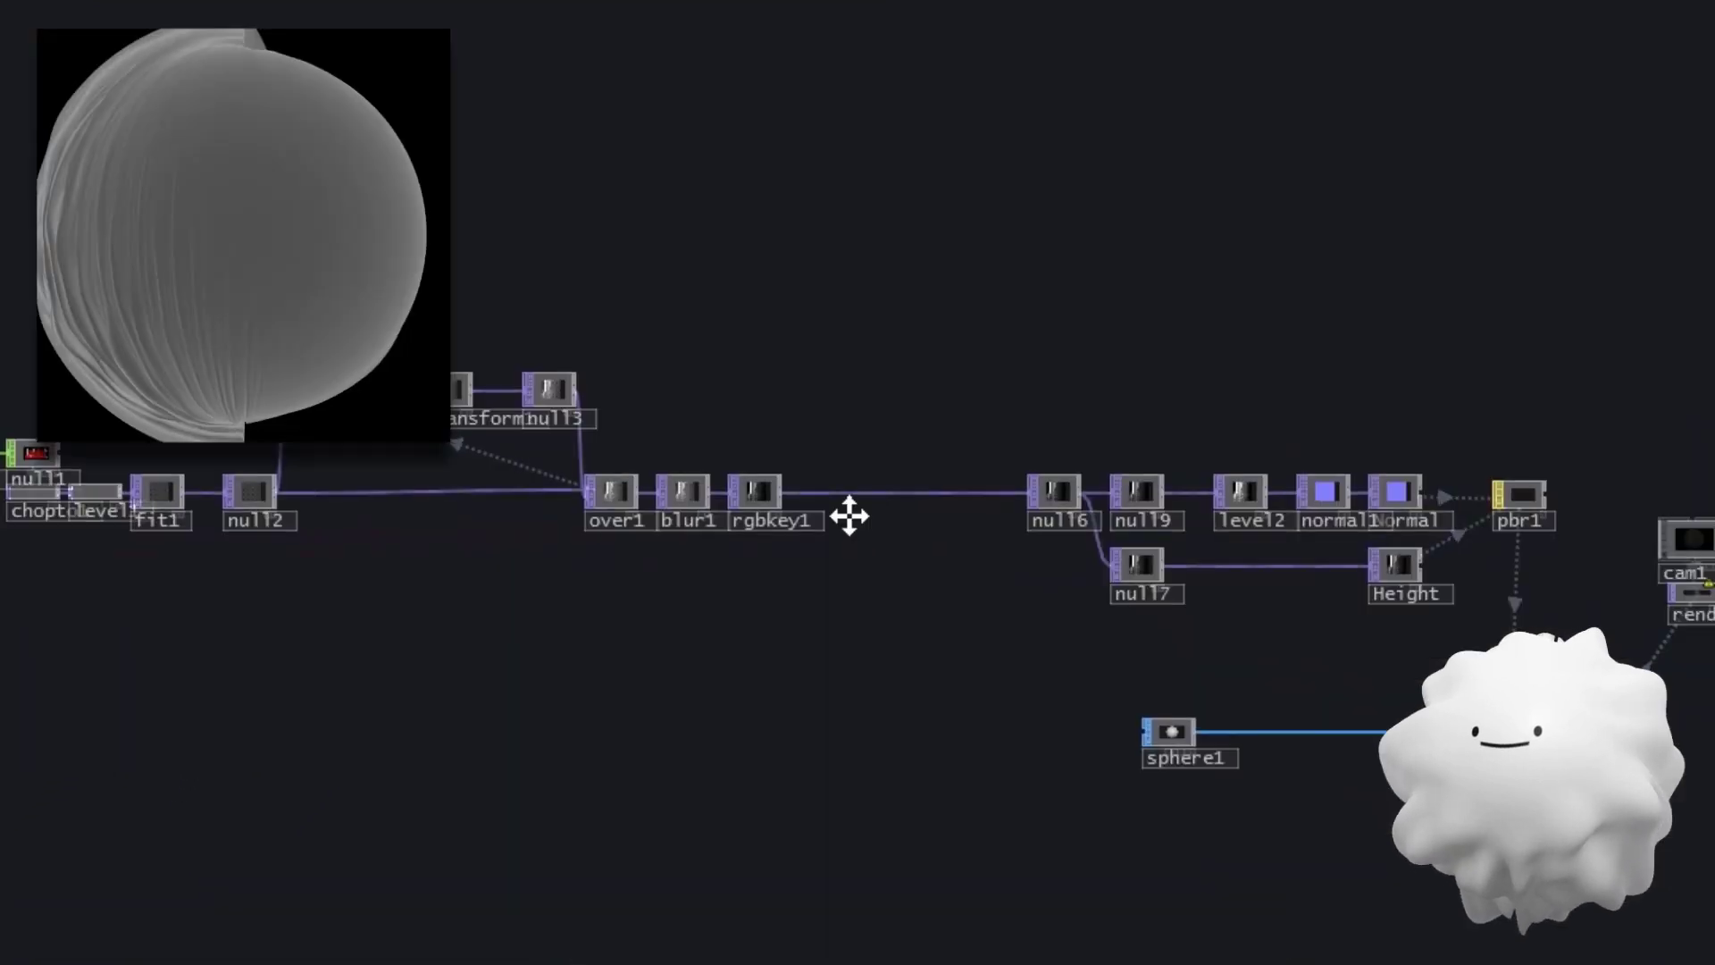
scroll(848, 516, "up", 2)
Step: Add ramp1 below rgbkey1 and blend it in through a Composite TOP inserted before null6
scroll(881, 497, "up", 5)
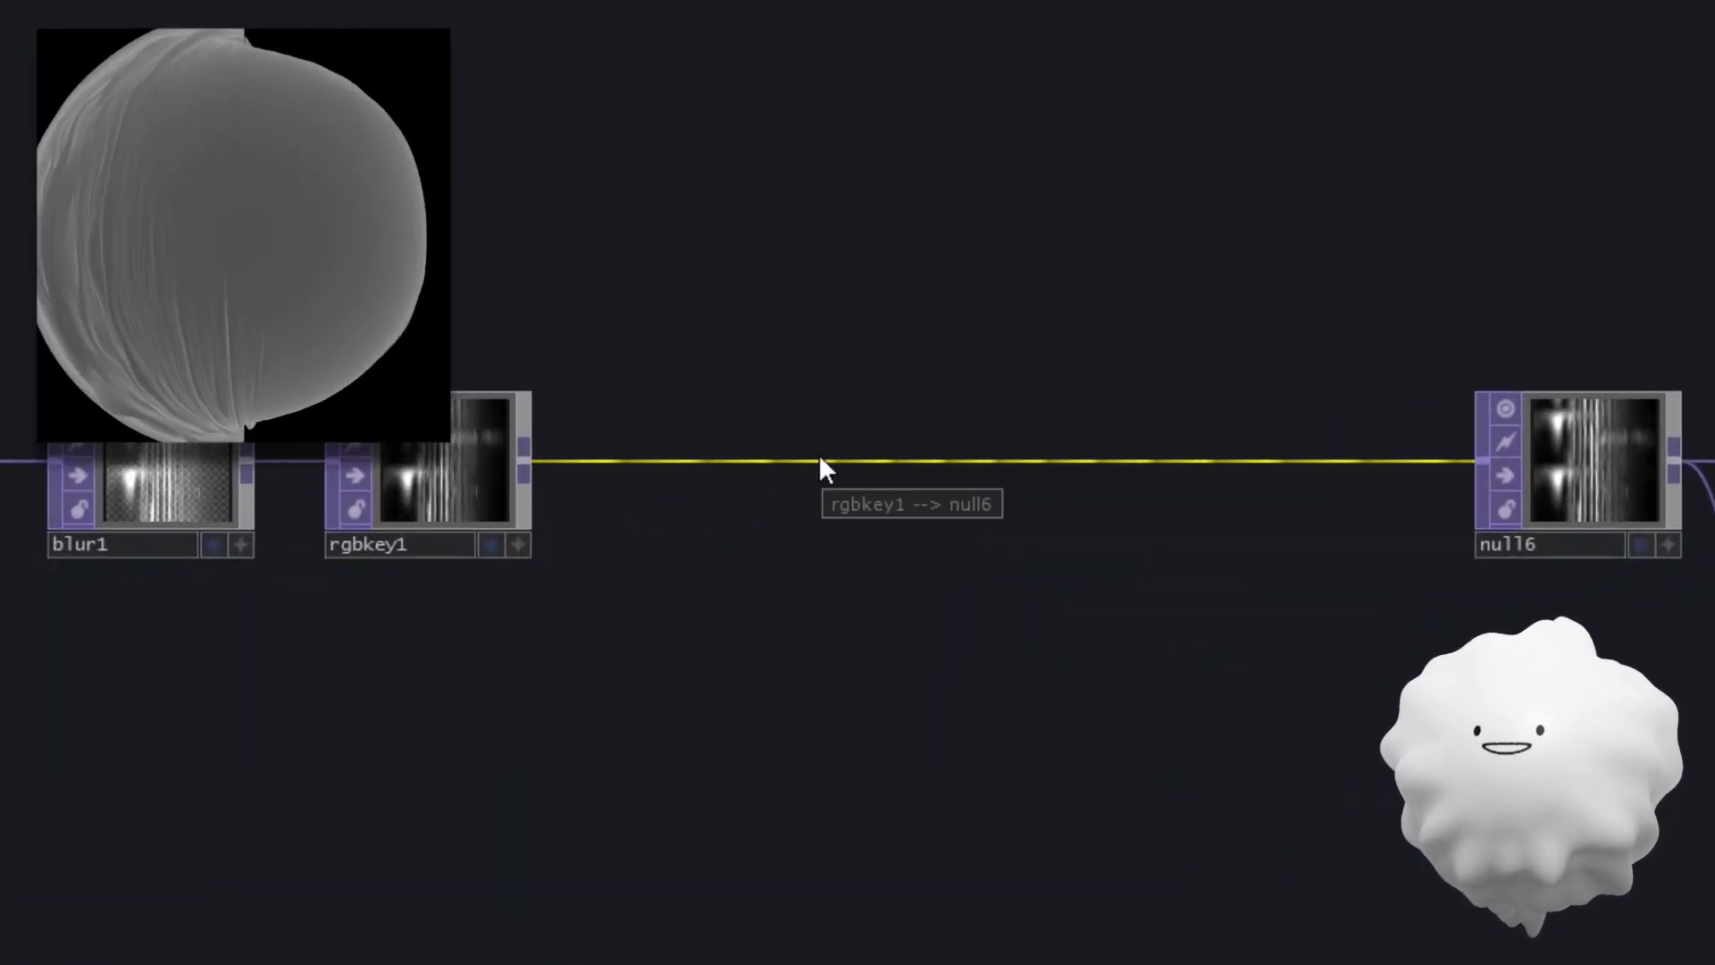
right_click(527, 466)
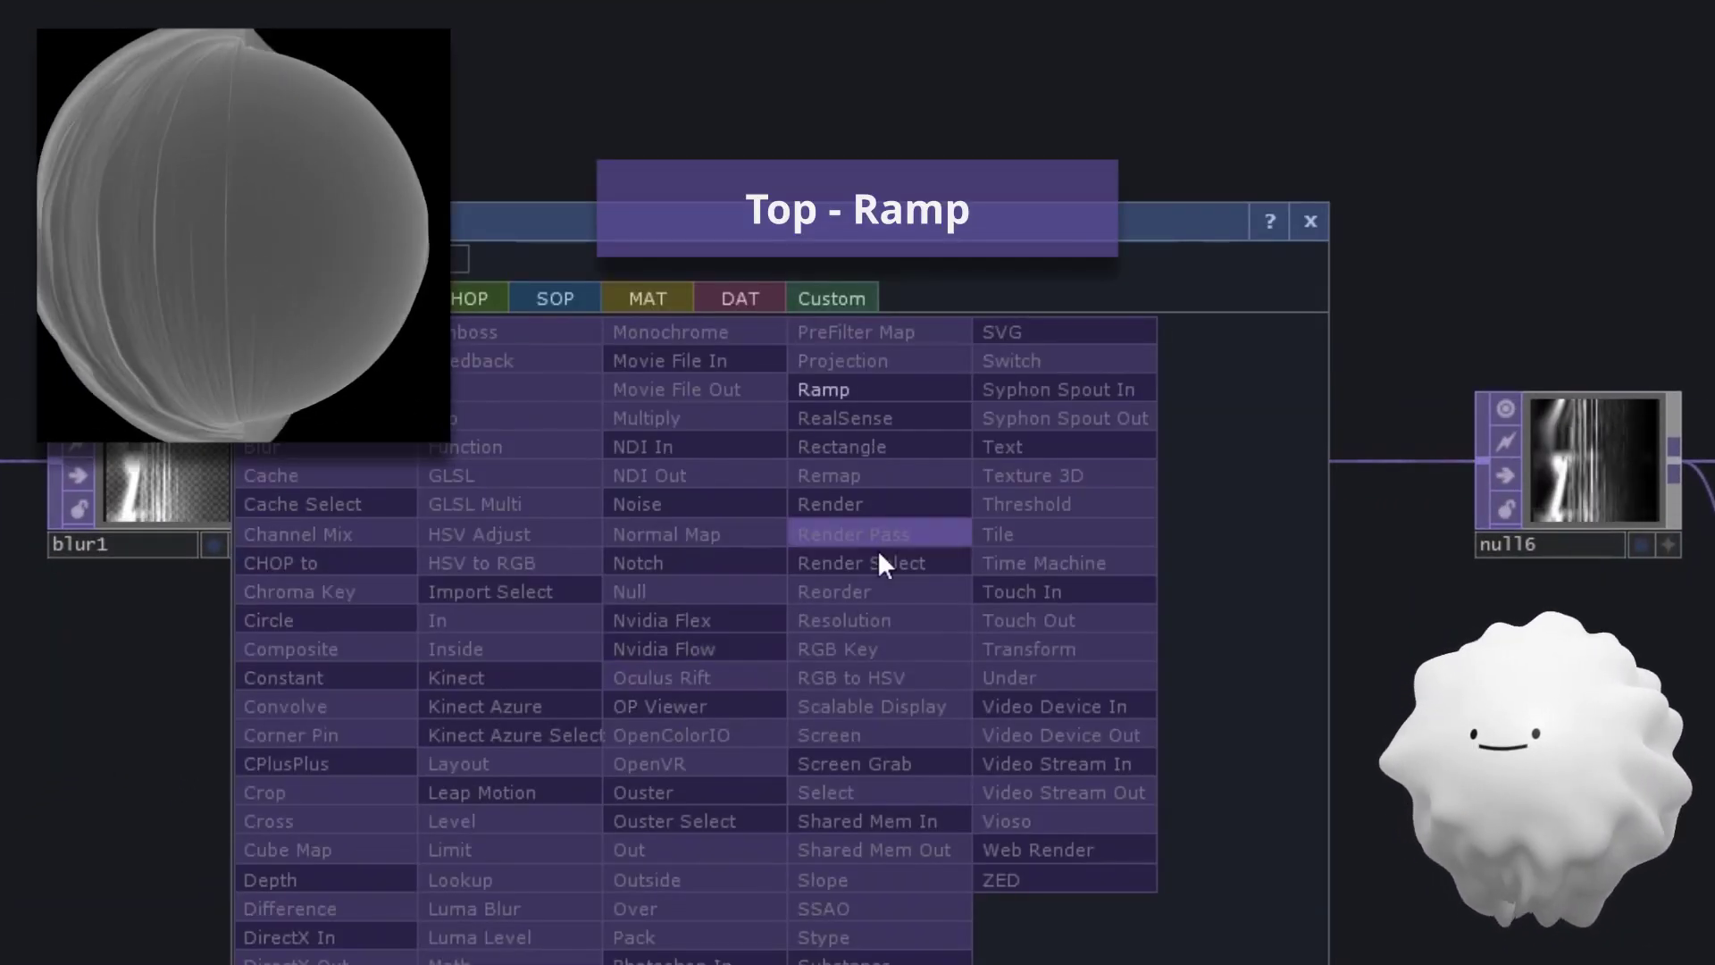
left_click(820, 387)
left_click(981, 706)
left_click_drag(1363, 557, 1183, 561)
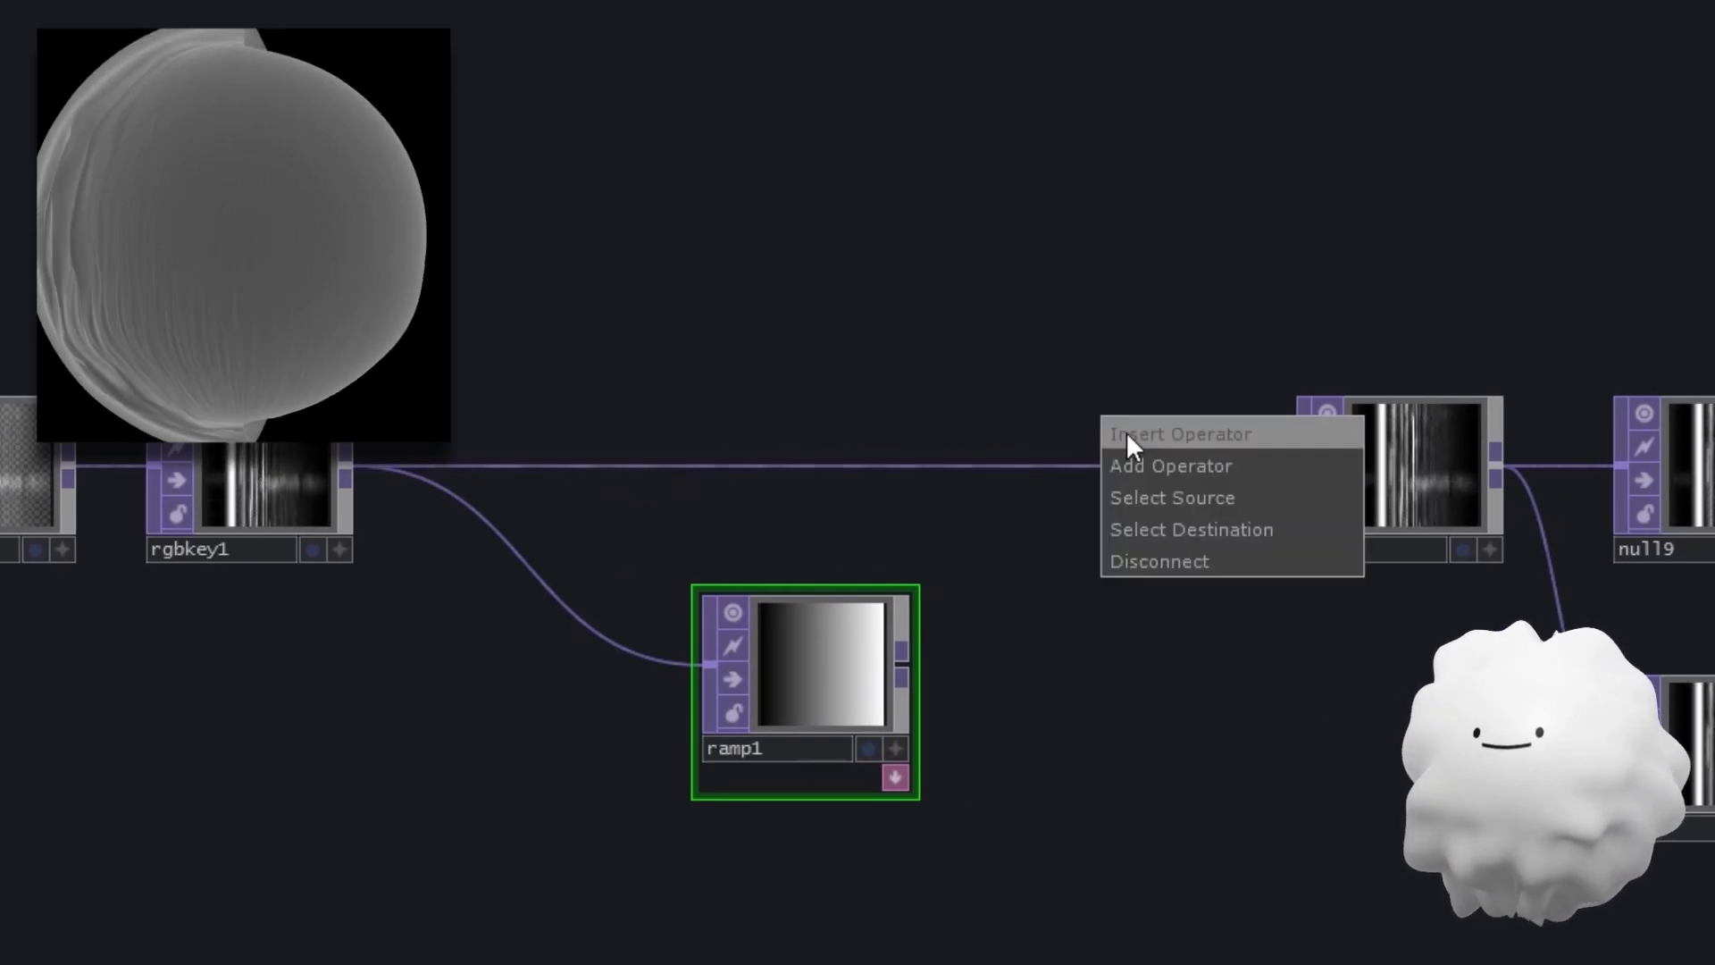
left_click(1127, 434)
type("composit")
key("Return")
left_click_drag(903, 661, 1023, 473)
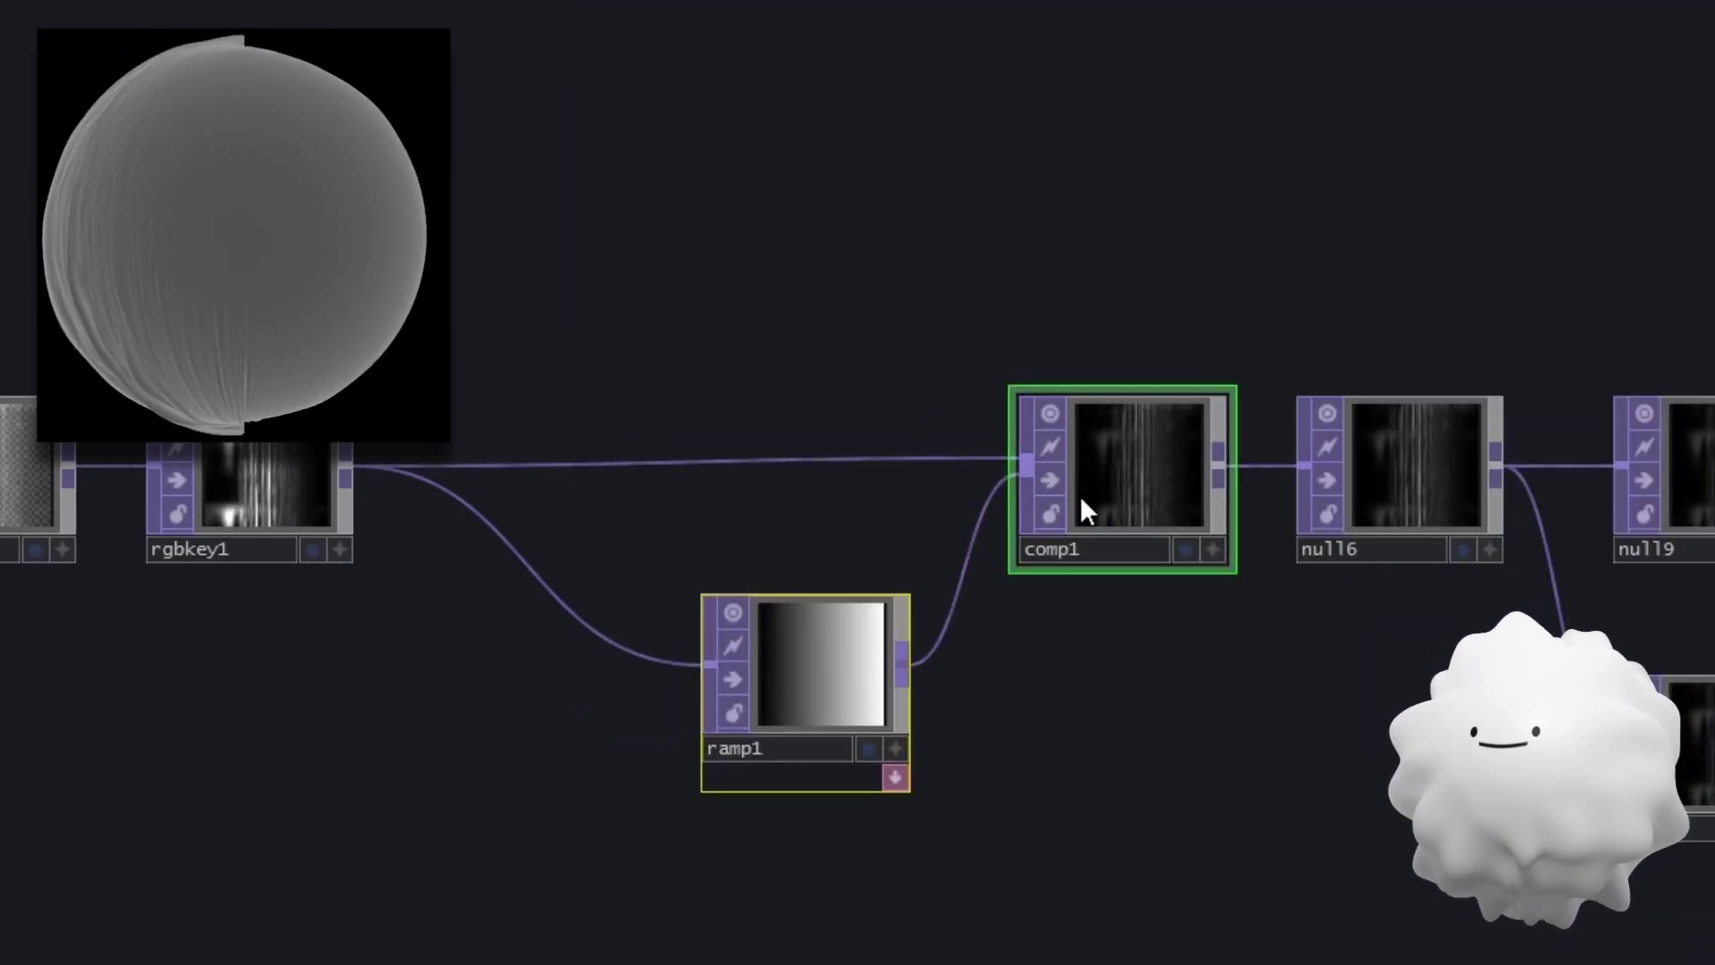
Step: Make ramp1 vertical and adjust its gradient with a moved key and a brighter new key
left_click(1369, 358)
left_click(1370, 395)
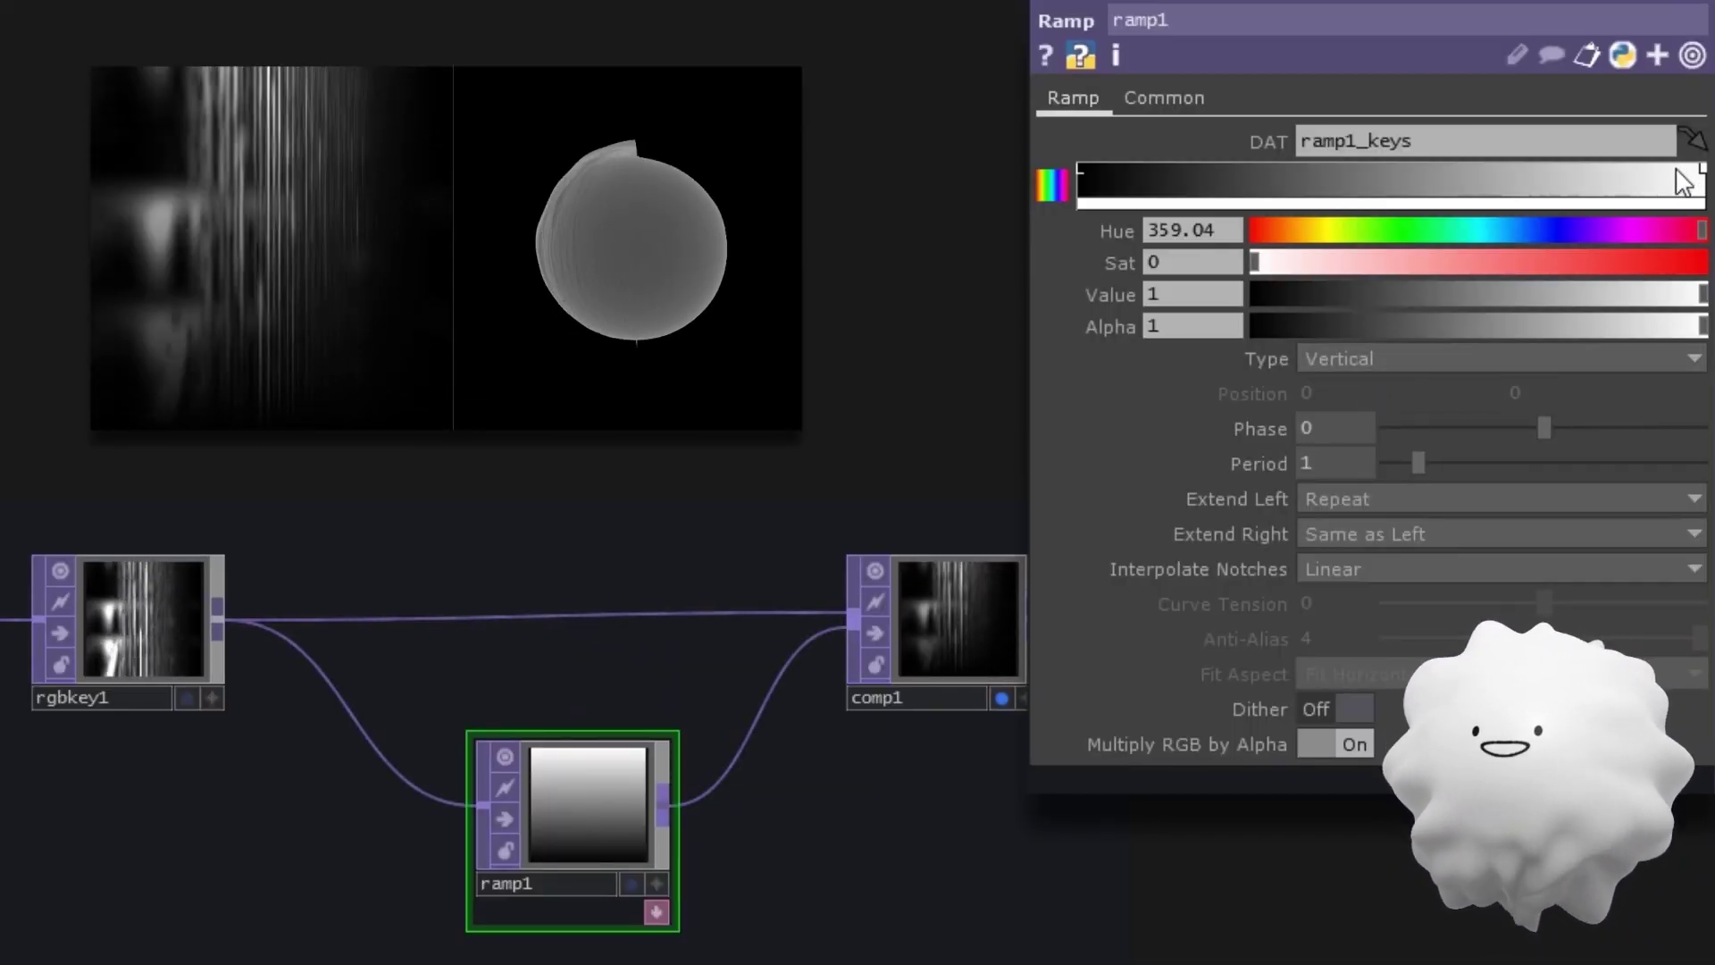
mouse_move(1686, 174)
left_mouse_down()
mouse_move(1188, 178)
mouse_move(1215, 180)
left_mouse_up()
left_click(1629, 174)
mouse_move(1671, 294)
left_mouse_down()
mouse_move(1647, 304)
mouse_move(1708, 317)
left_mouse_up()
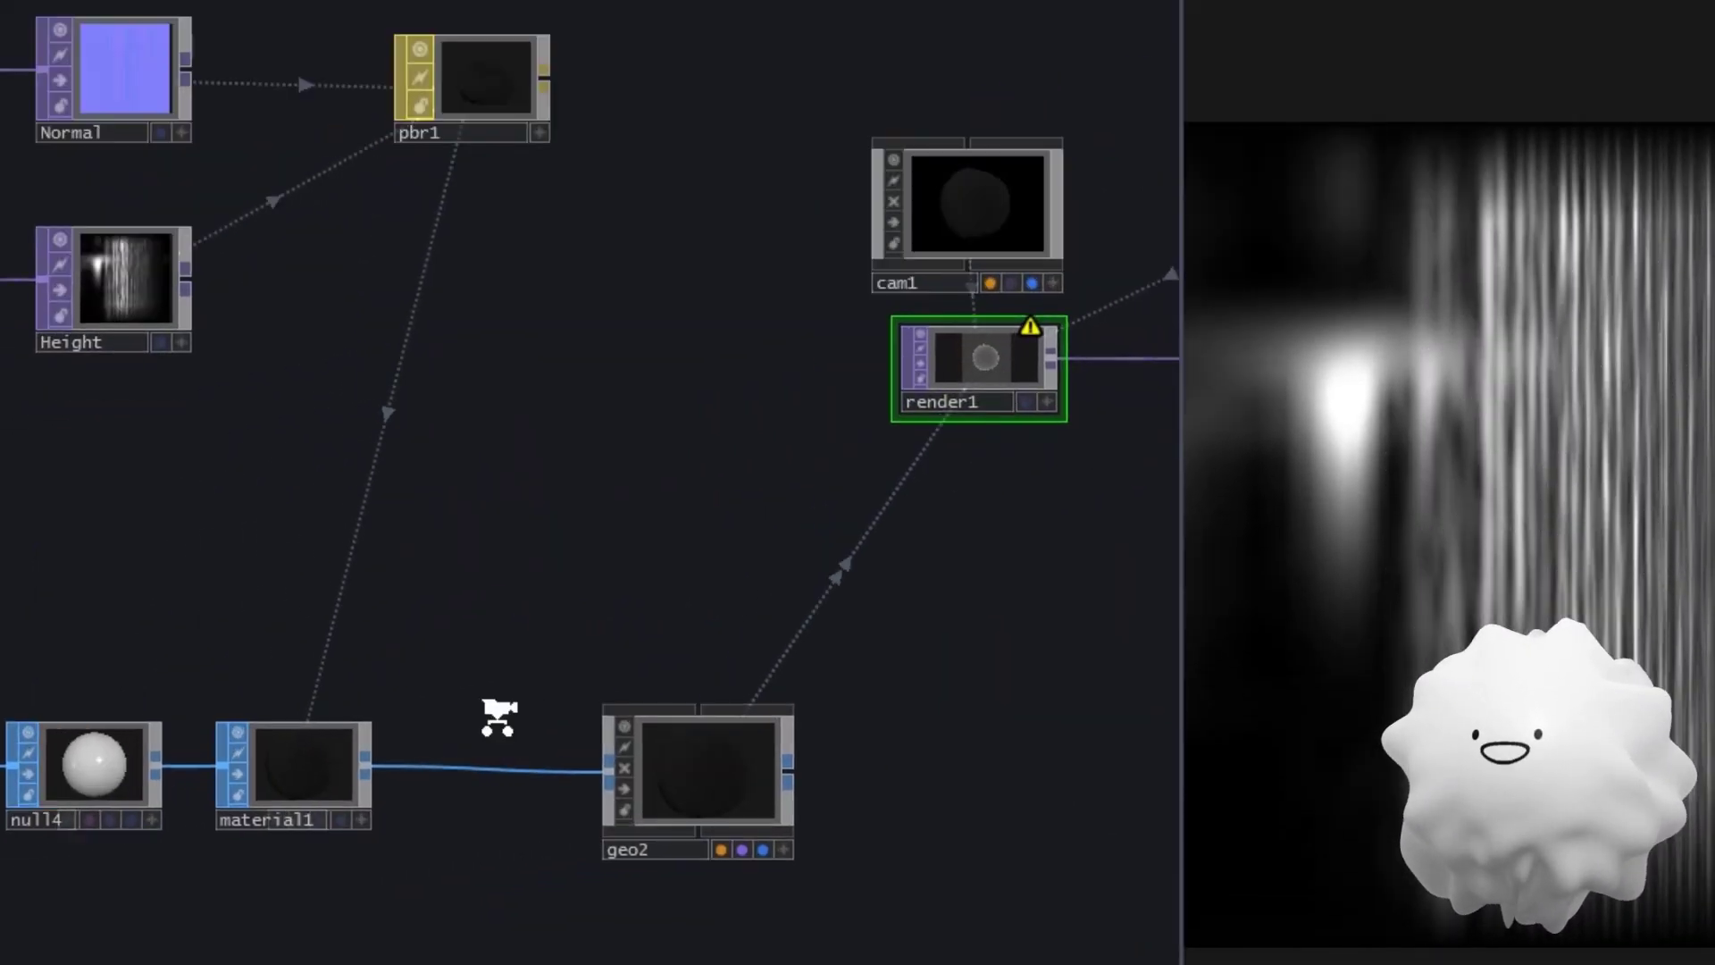
Step: Insert an Attribute Create SOP between material1 and geo2 computing tangents and normals
right_click(567, 517)
key("Escape")
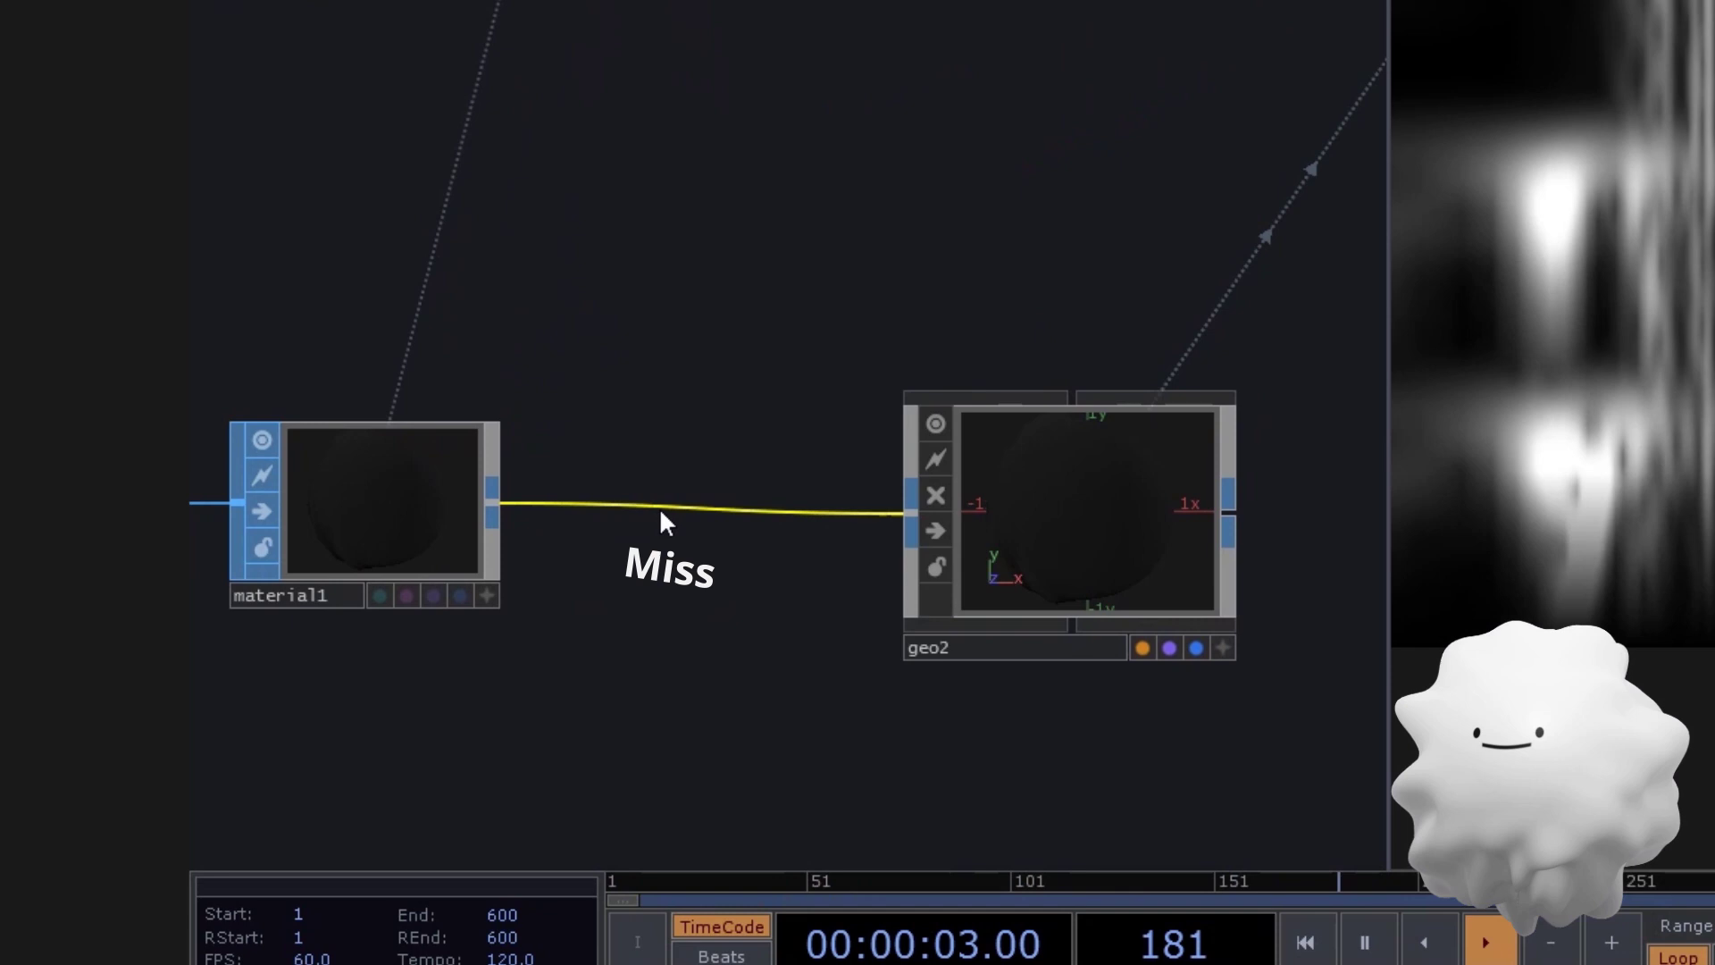
right_click(659, 507)
type("at")
key("Return")
left_click(699, 538)
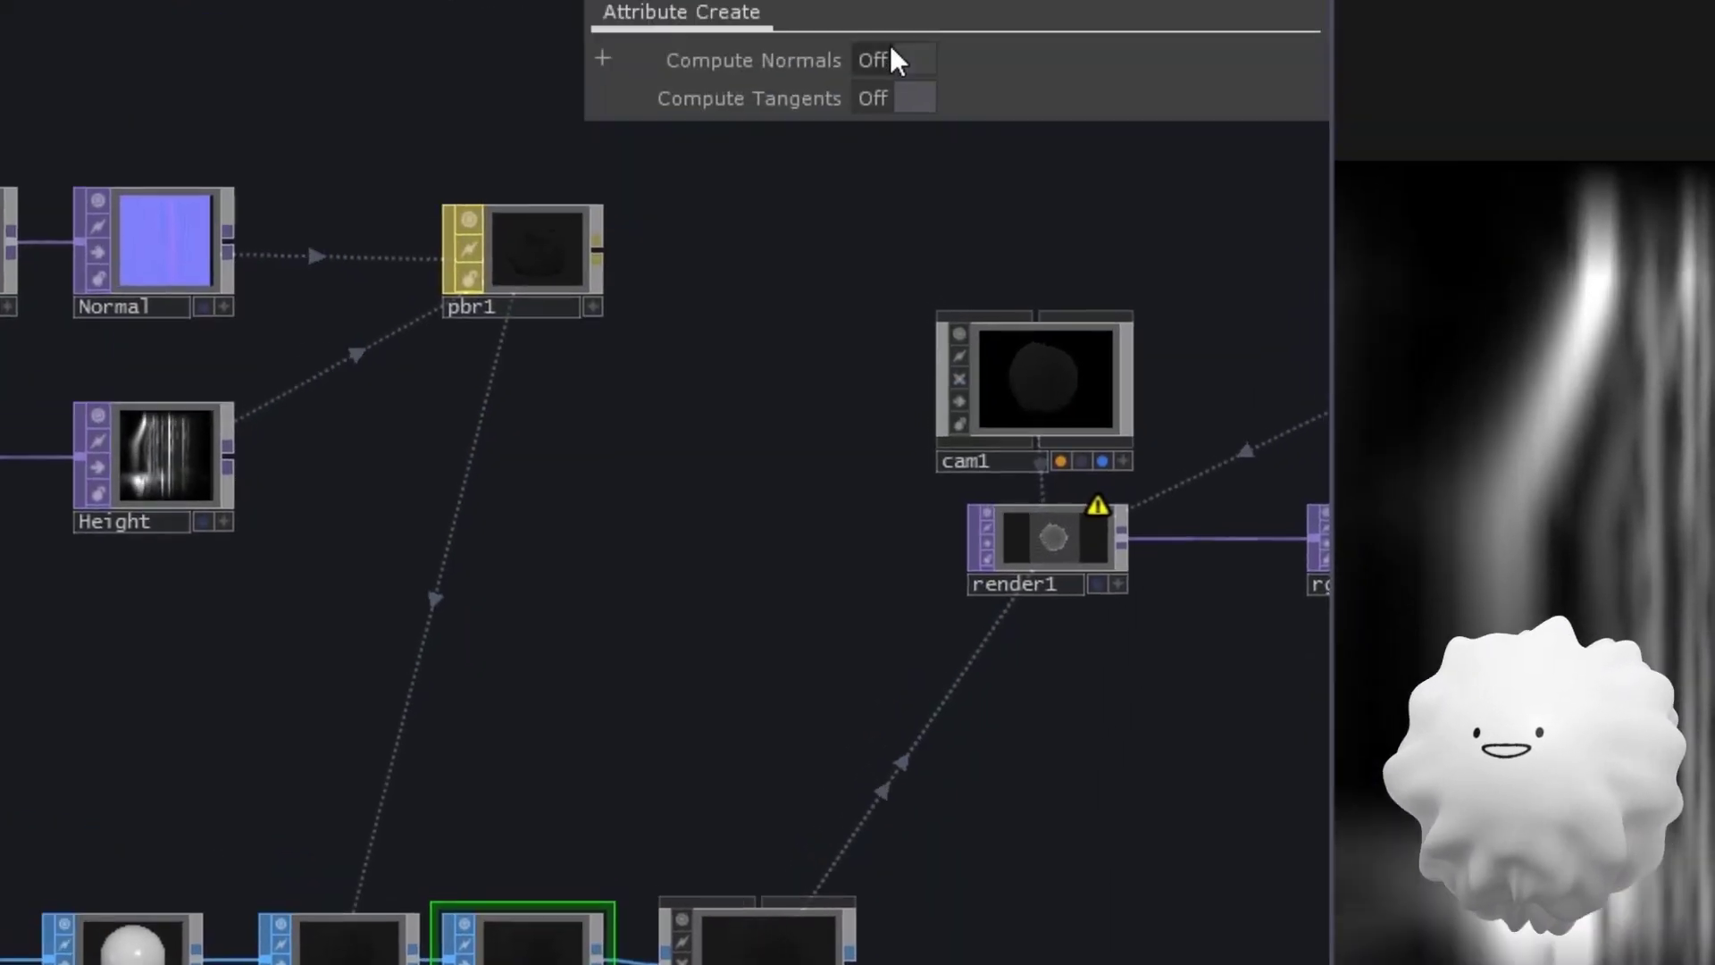
left_click(865, 197)
left_click(871, 160)
Step: Insert twist1 after sphere1, twisting 120 around the Y axis
scroll(384, 720, "up", 2)
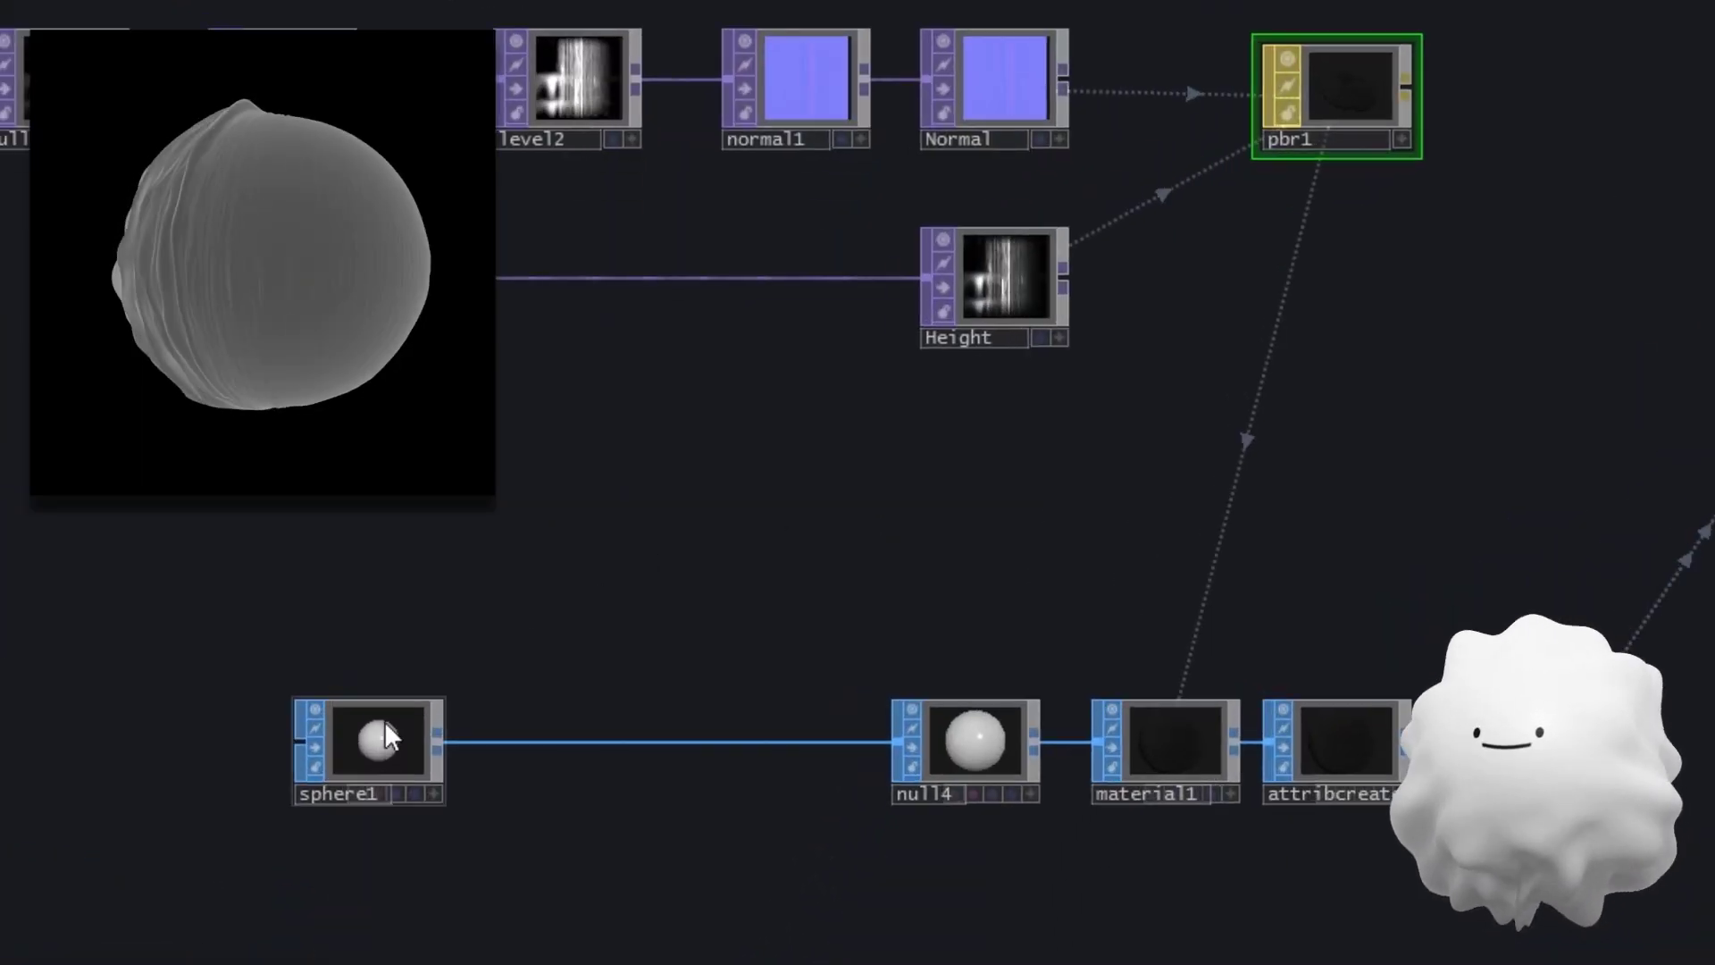
scroll(384, 720, "up", 2)
scroll(350, 543, "up", 3)
left_click(602, 485)
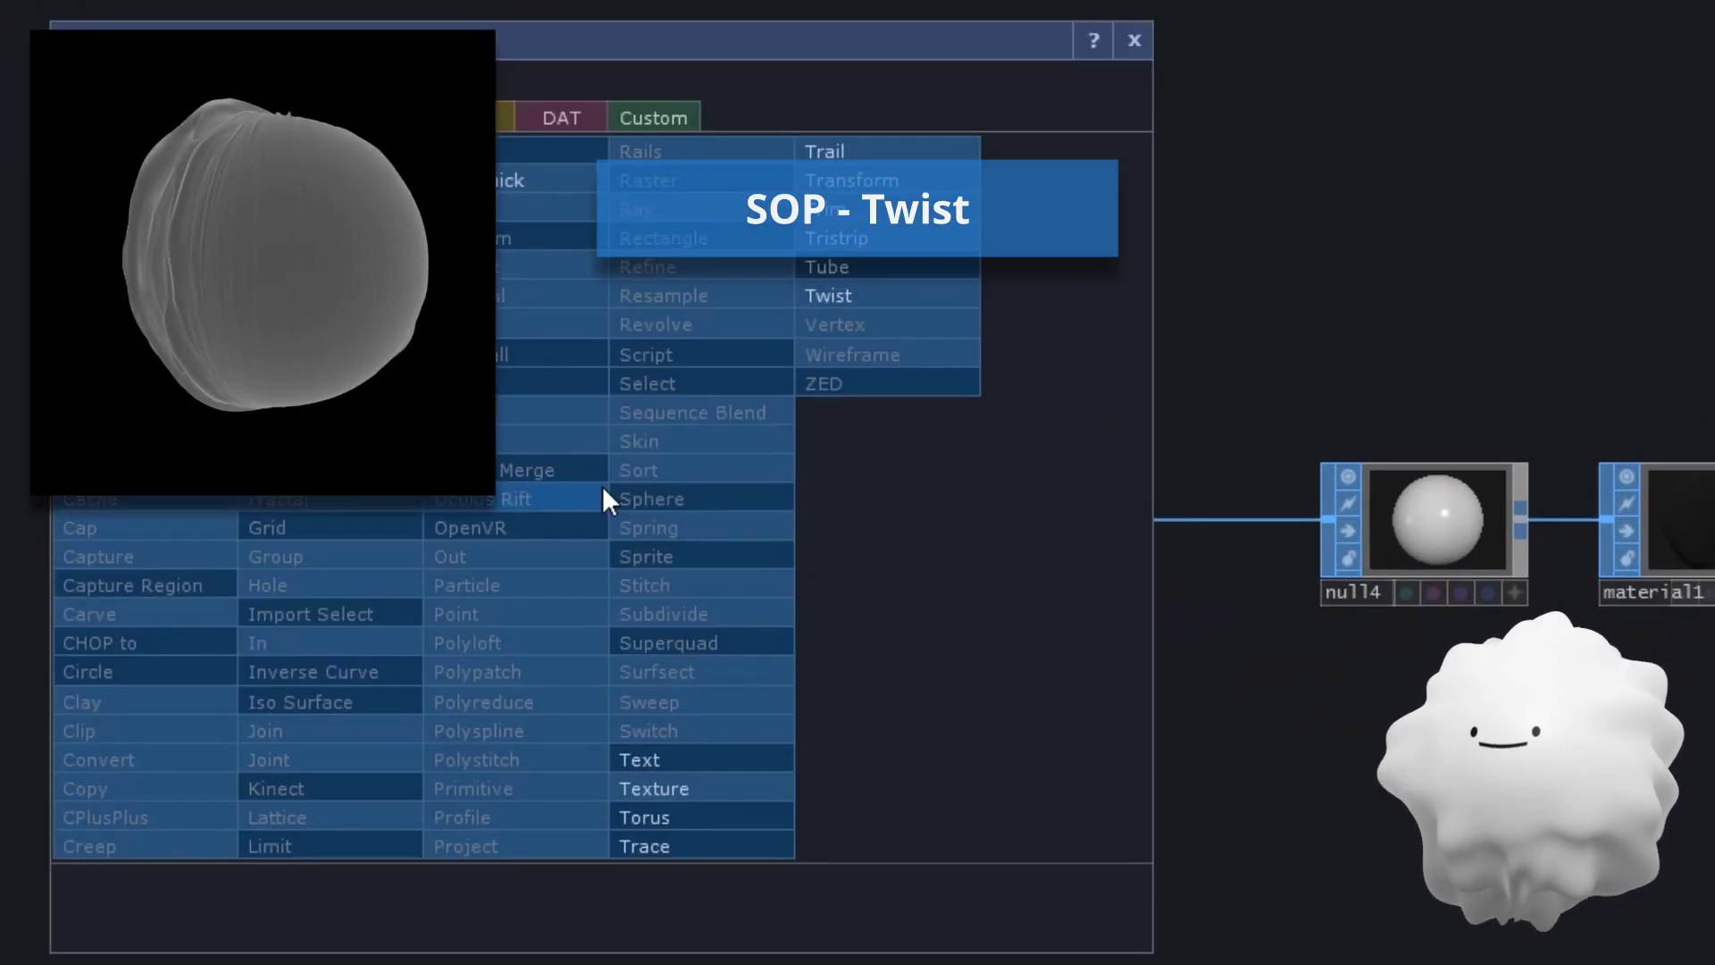
left_click(905, 297)
left_click(675, 526)
key("p")
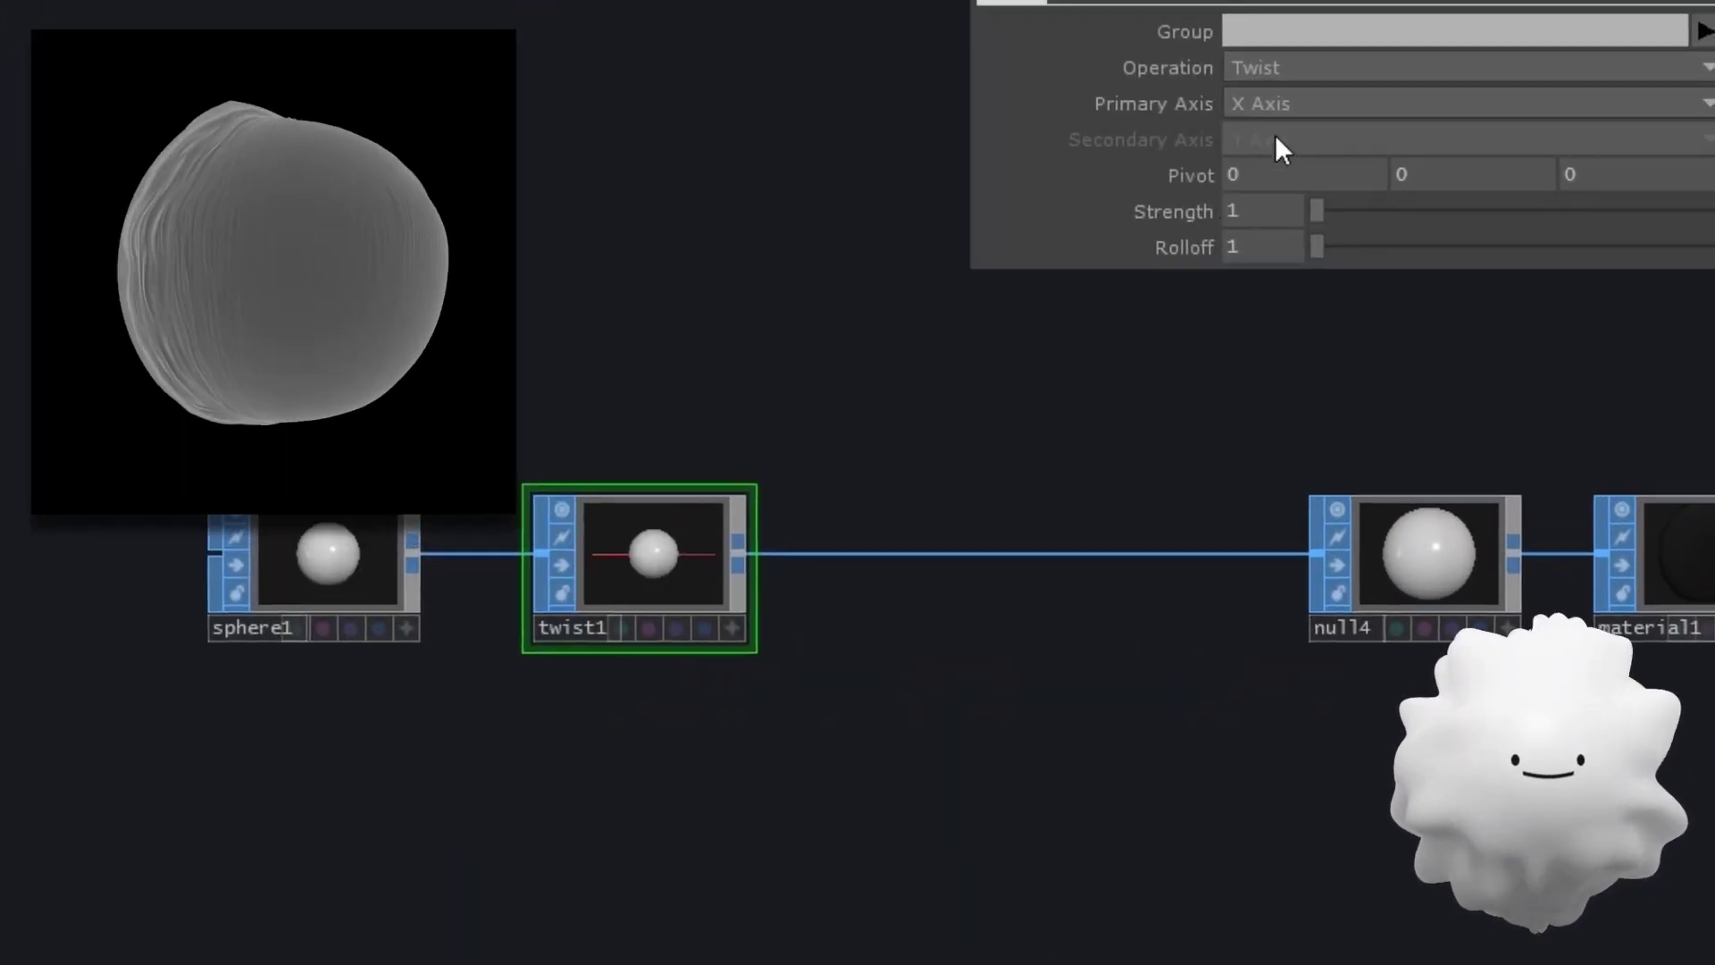
left_click(1206, 234)
left_click(1208, 292)
type("120")
key("Return")
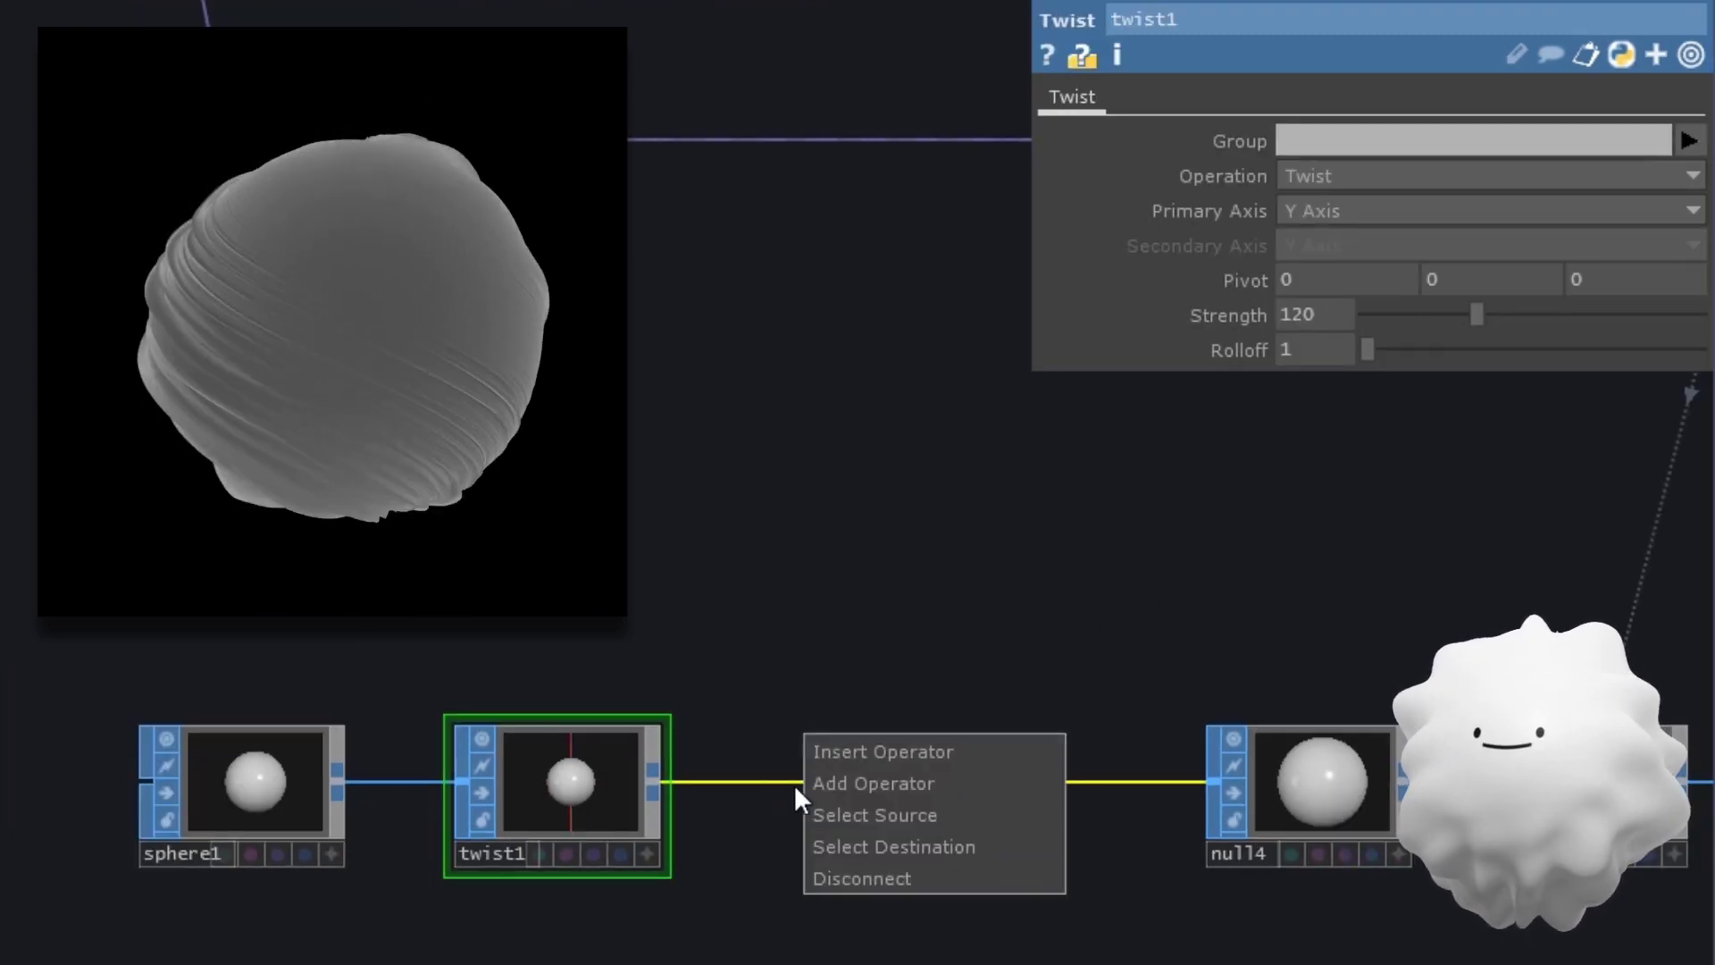
Step: Add twist2 after twist1 with strength 50 around the Z axis
left_click(813, 755)
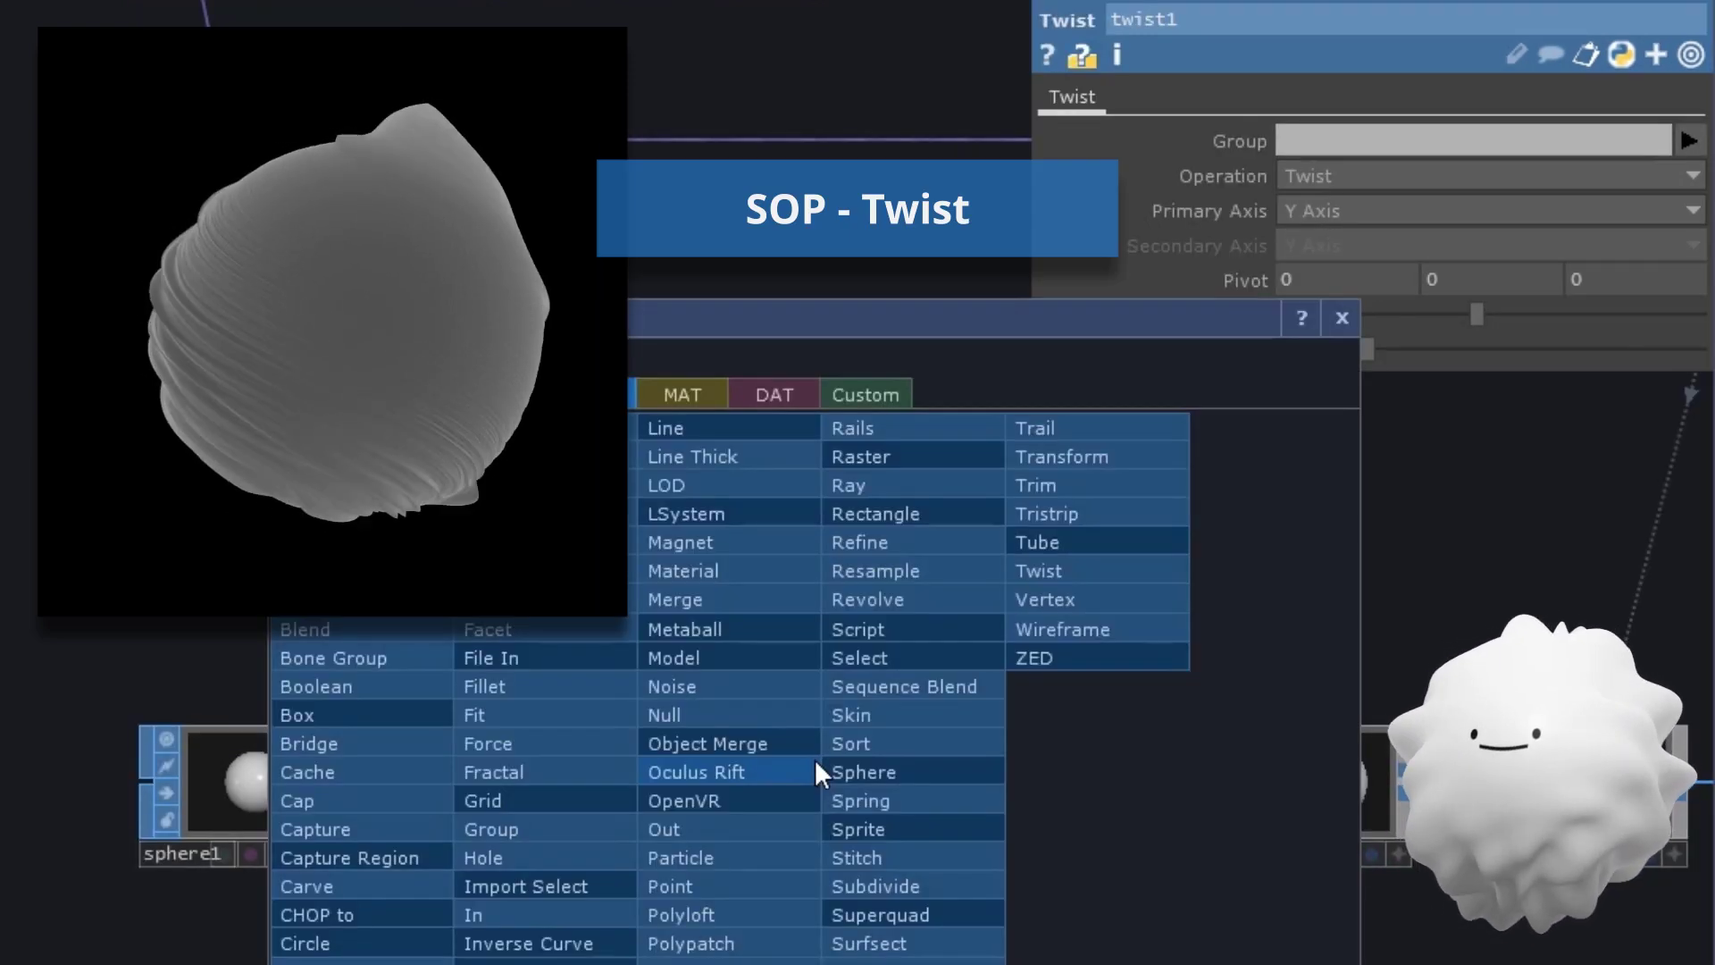
left_click(1059, 575)
left_click(919, 785)
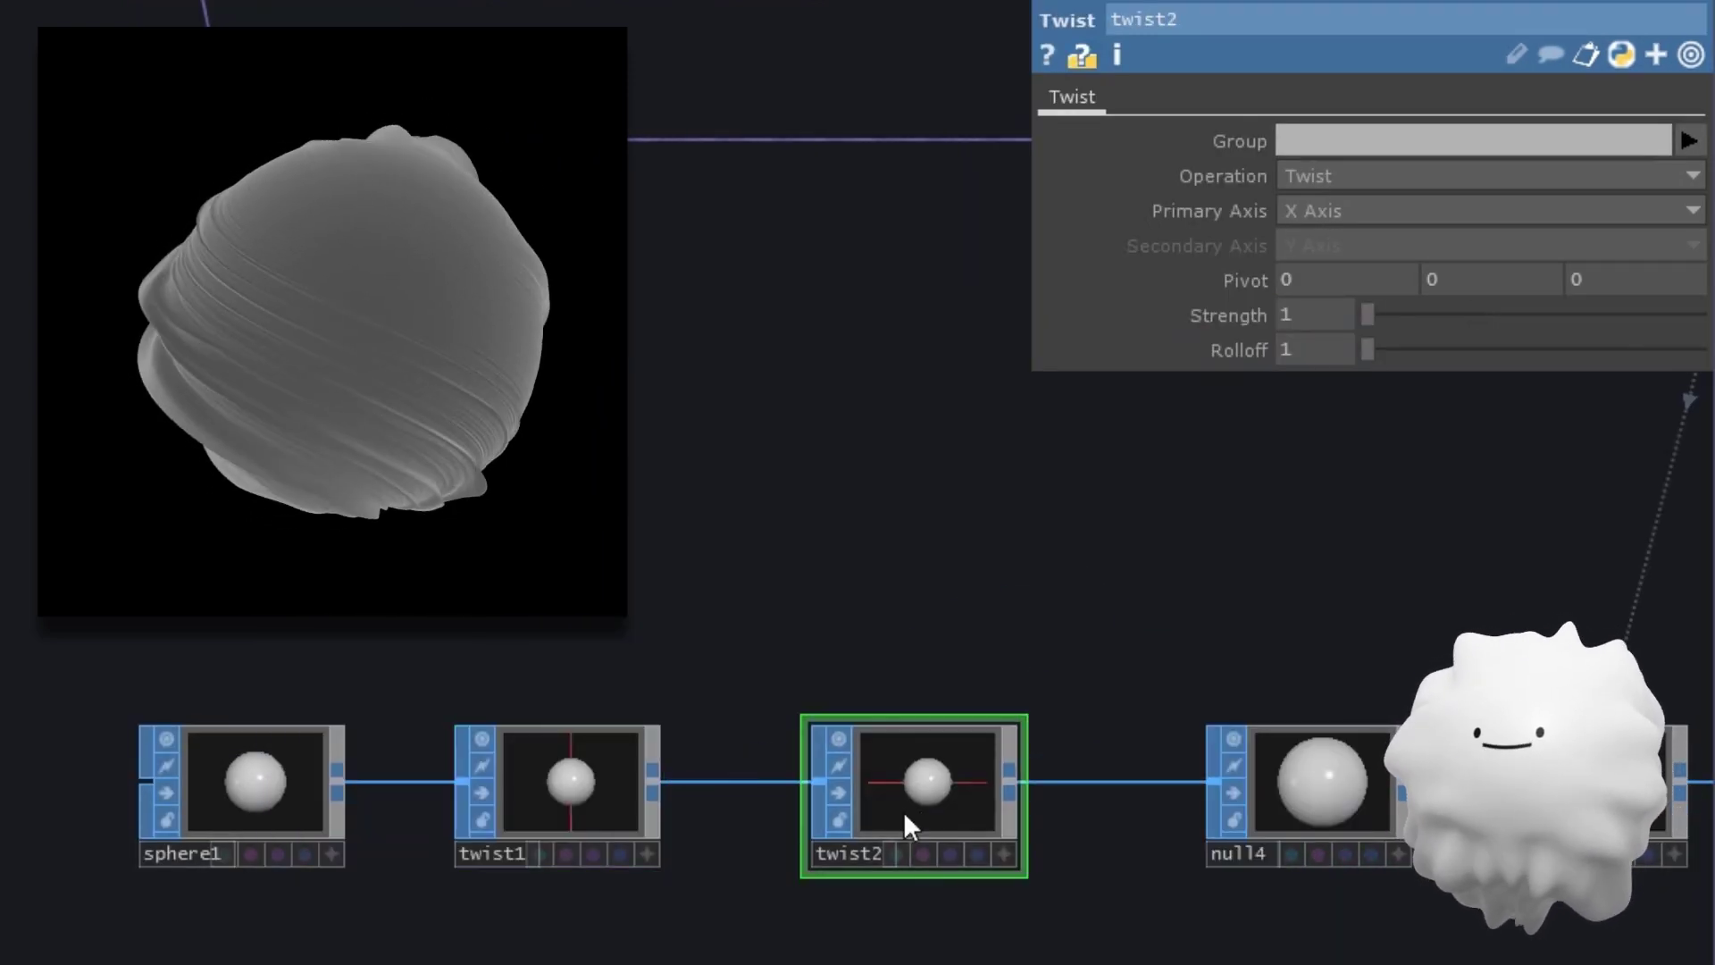
left_click(1335, 313)
type("50")
key("Return")
left_click(1340, 211)
left_click(1319, 295)
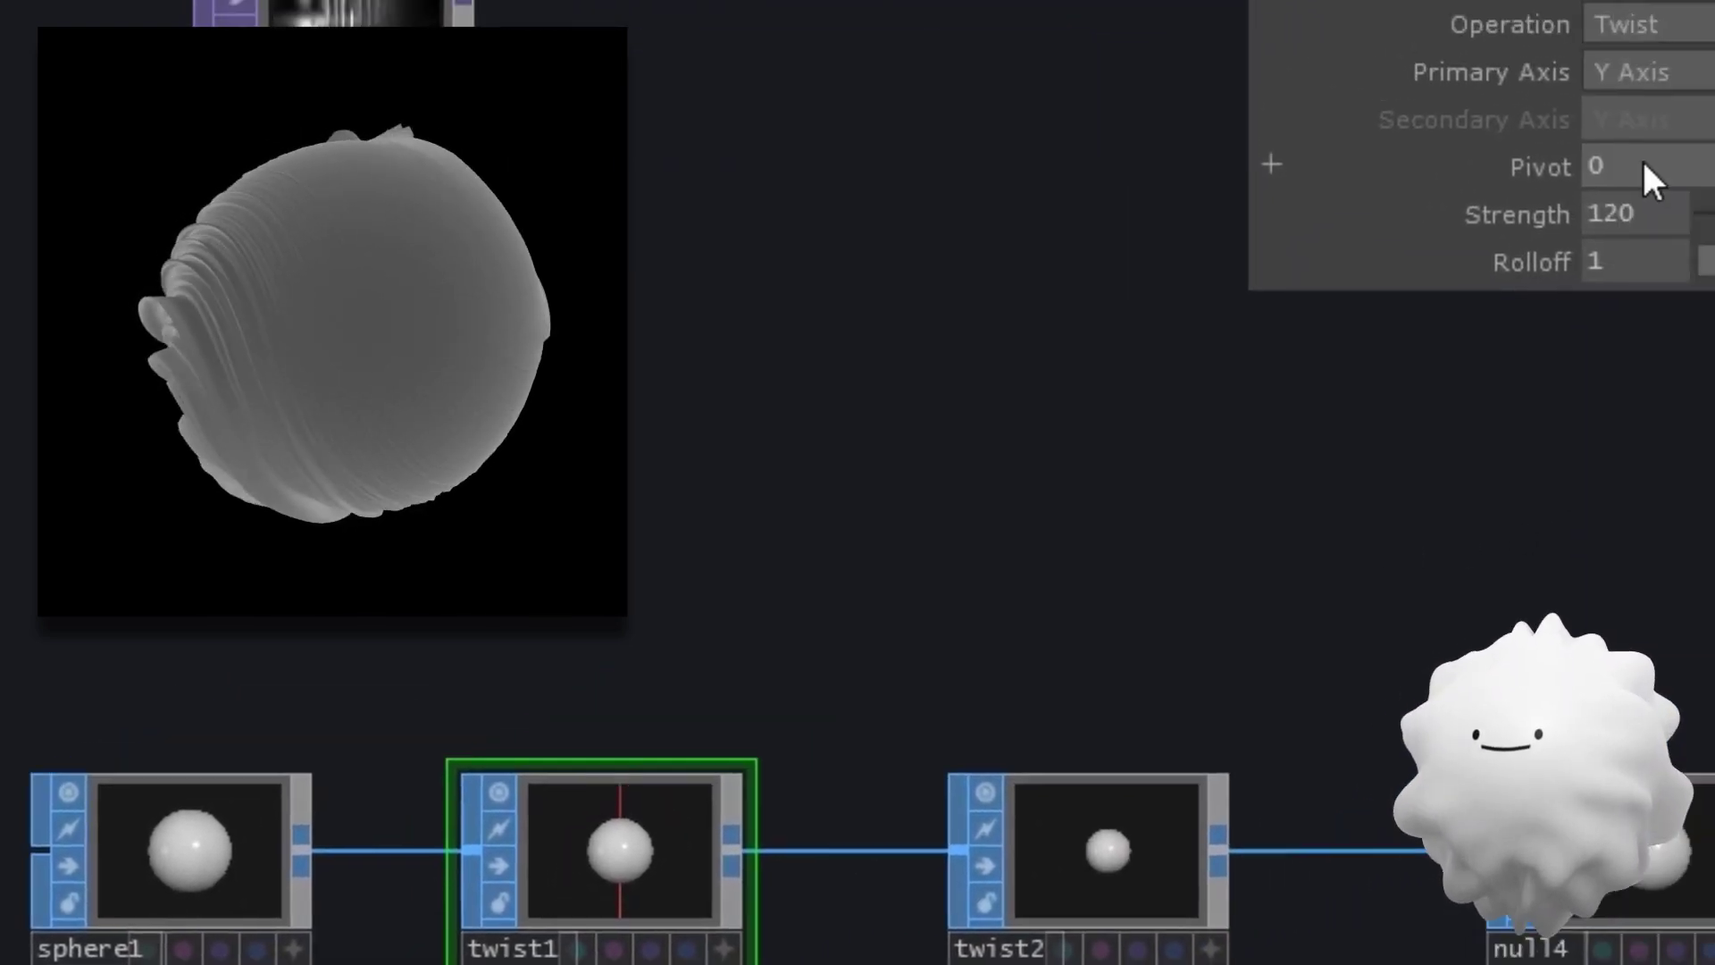
Step: Set twist1's Pivot X to 2
middle_click_drag(1229, 357, 1212, 327)
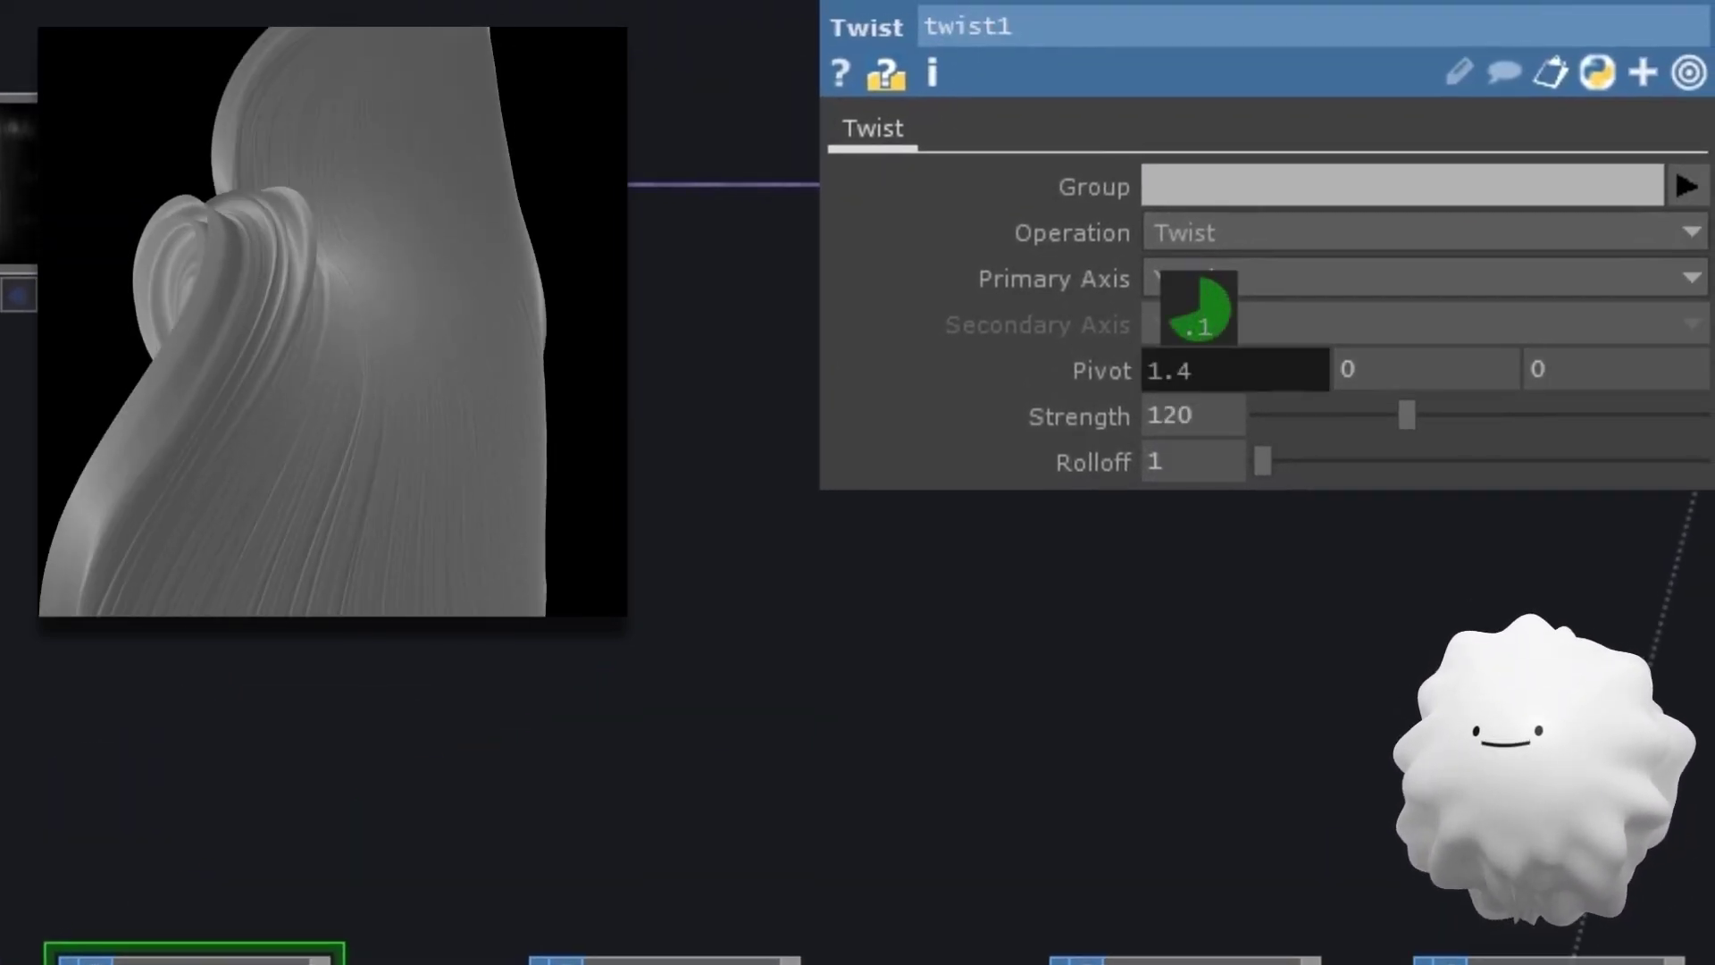
left_click(1208, 369)
type("2")
key("Return")
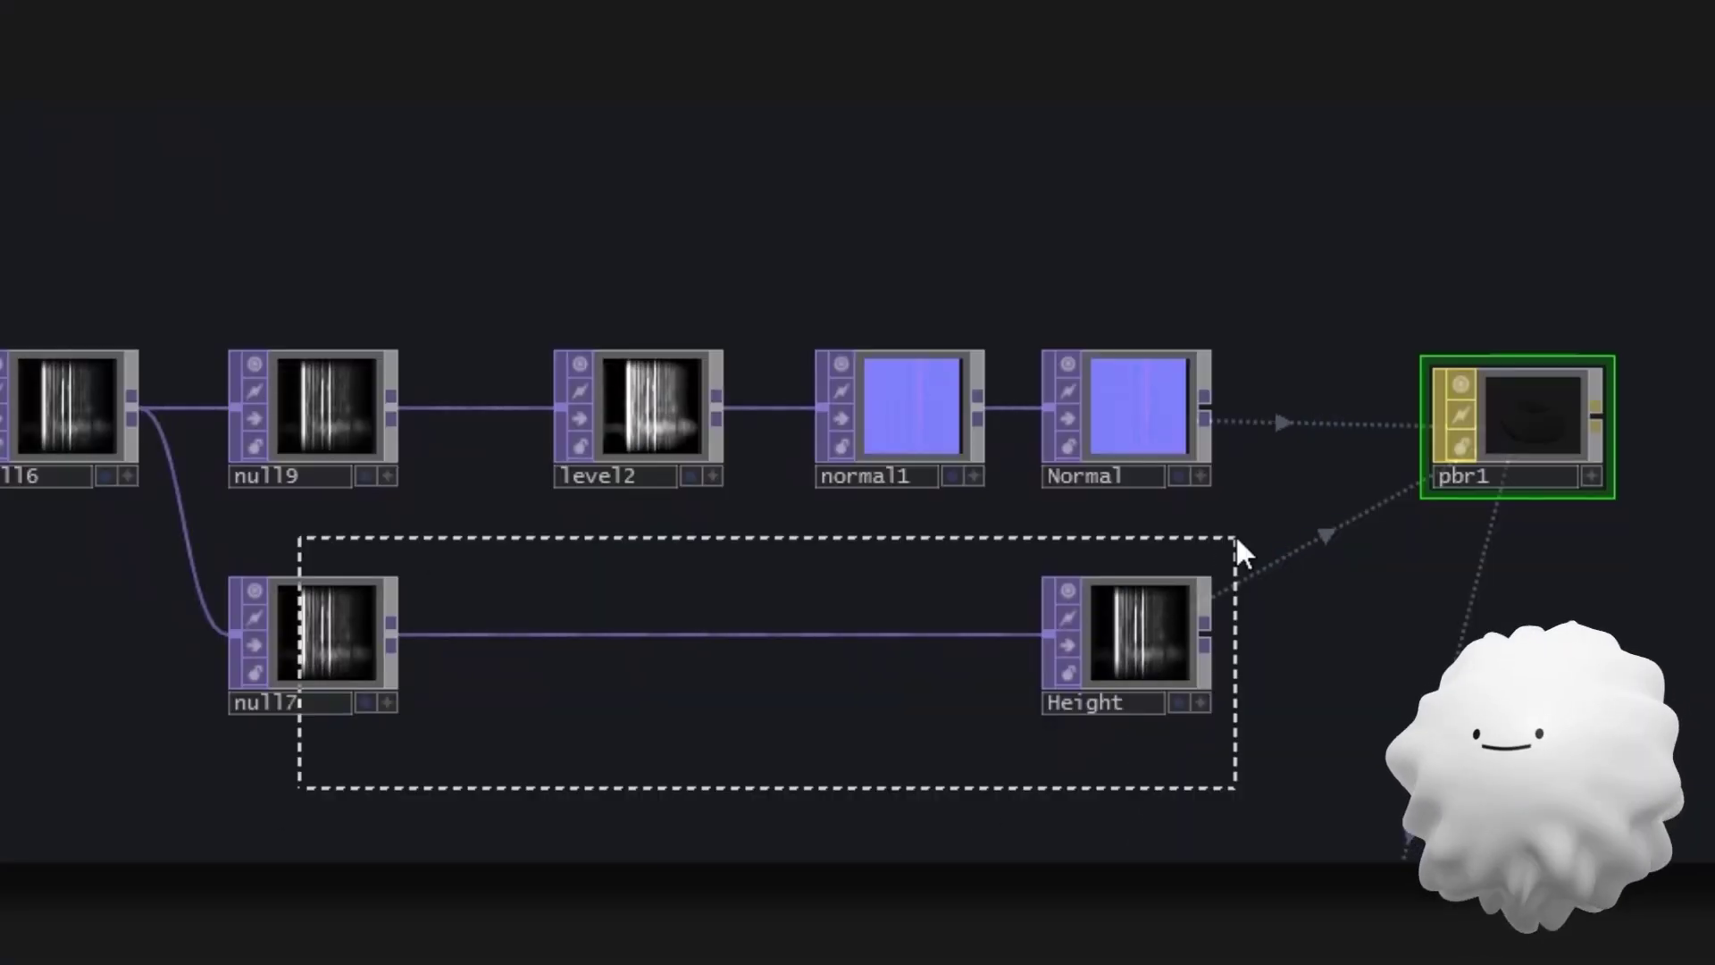
Step: Duplicate null7 and Height above the originals and rename the copy AmbientOcclusion
right_click_drag(299, 788, 1235, 539)
left_click_drag(824, 760, 1092, 742)
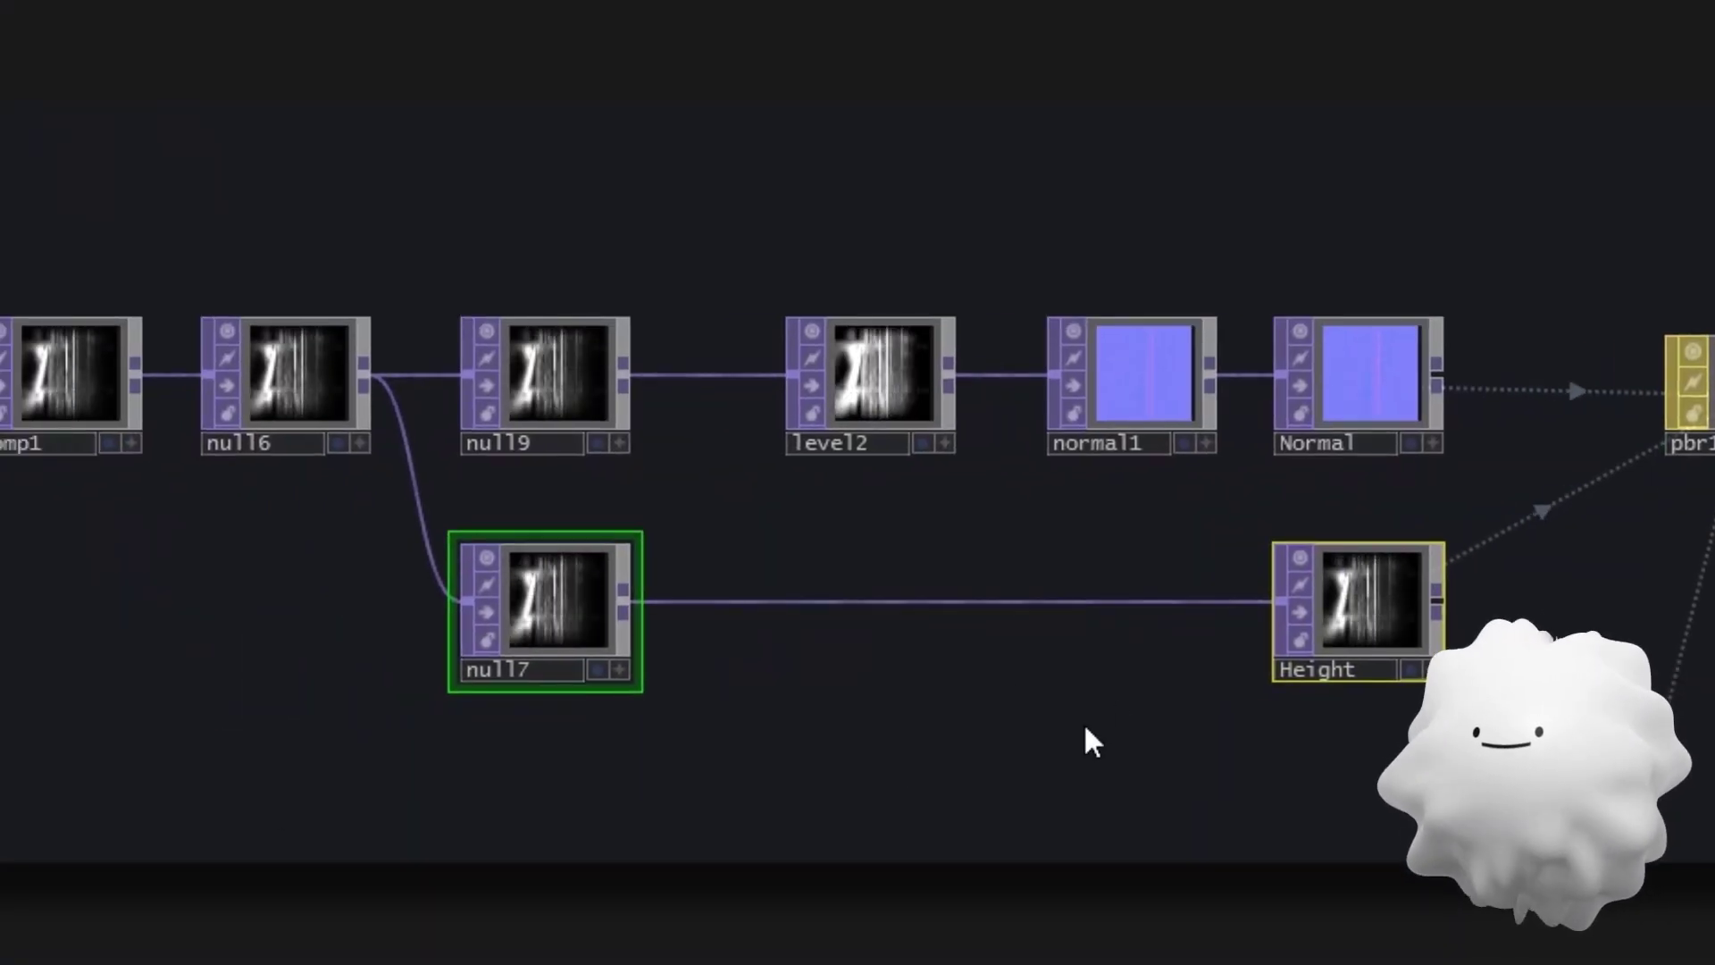
left_click_drag(1284, 769, 1284, 216)
scroll(1438, 250, "up", 3)
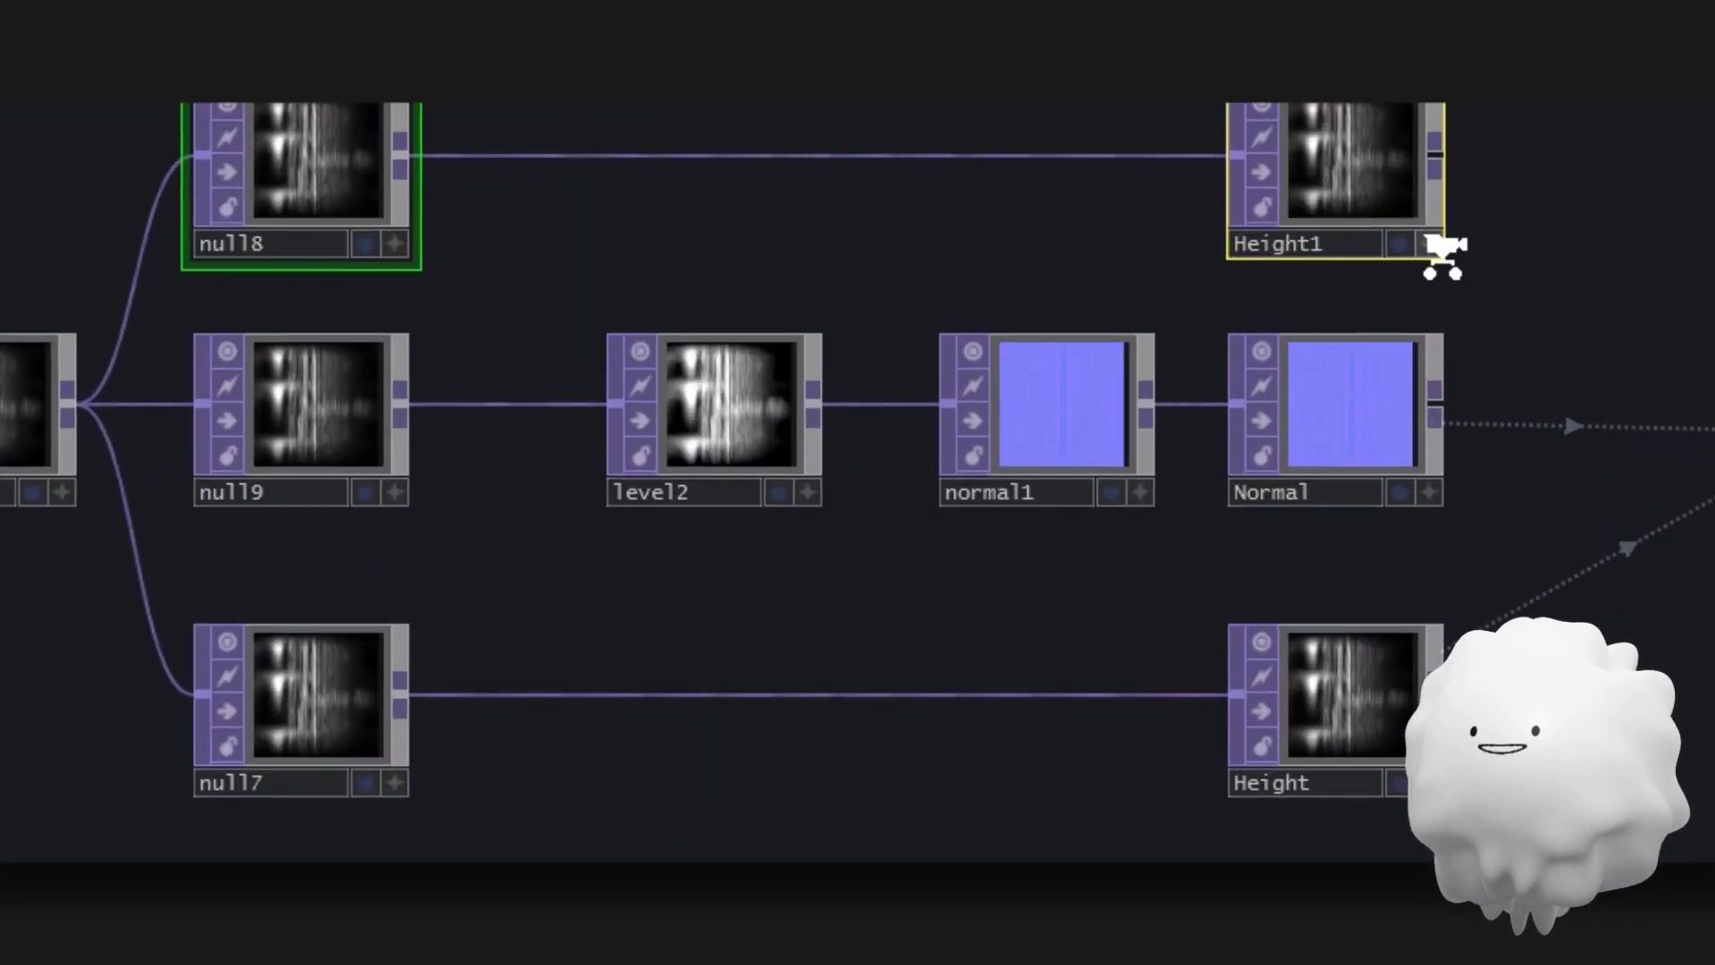
left_click(1326, 239)
type("Amb")
key("Return")
type("ient")
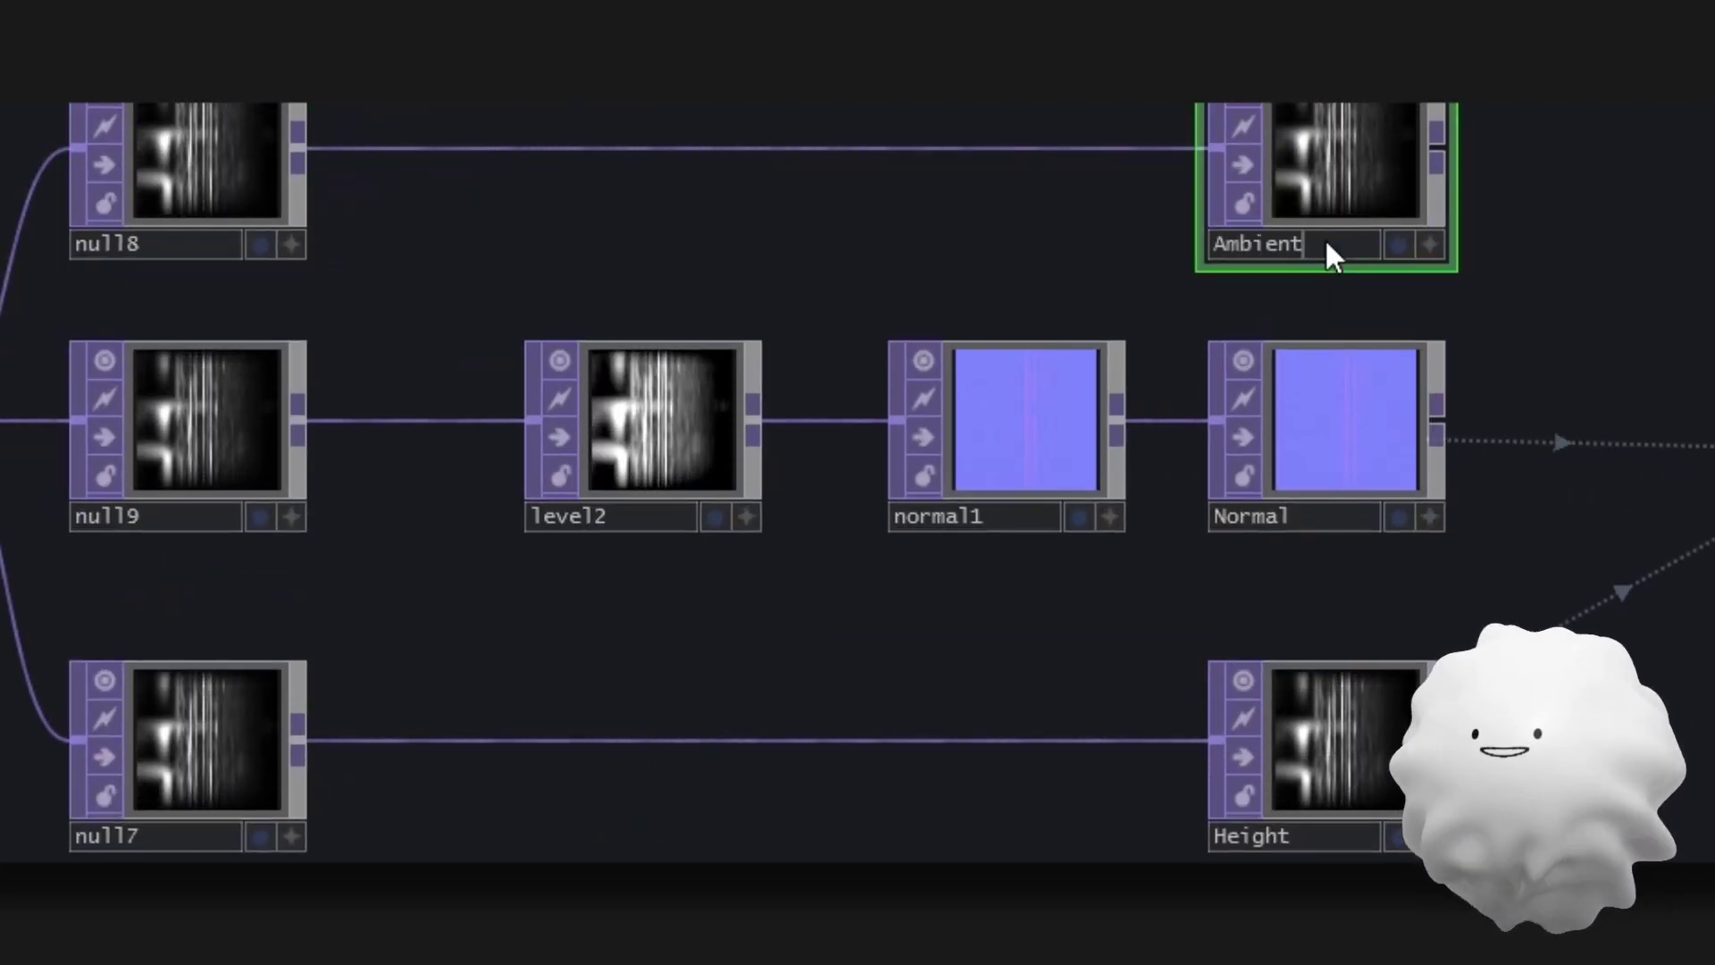
type("Occlusion")
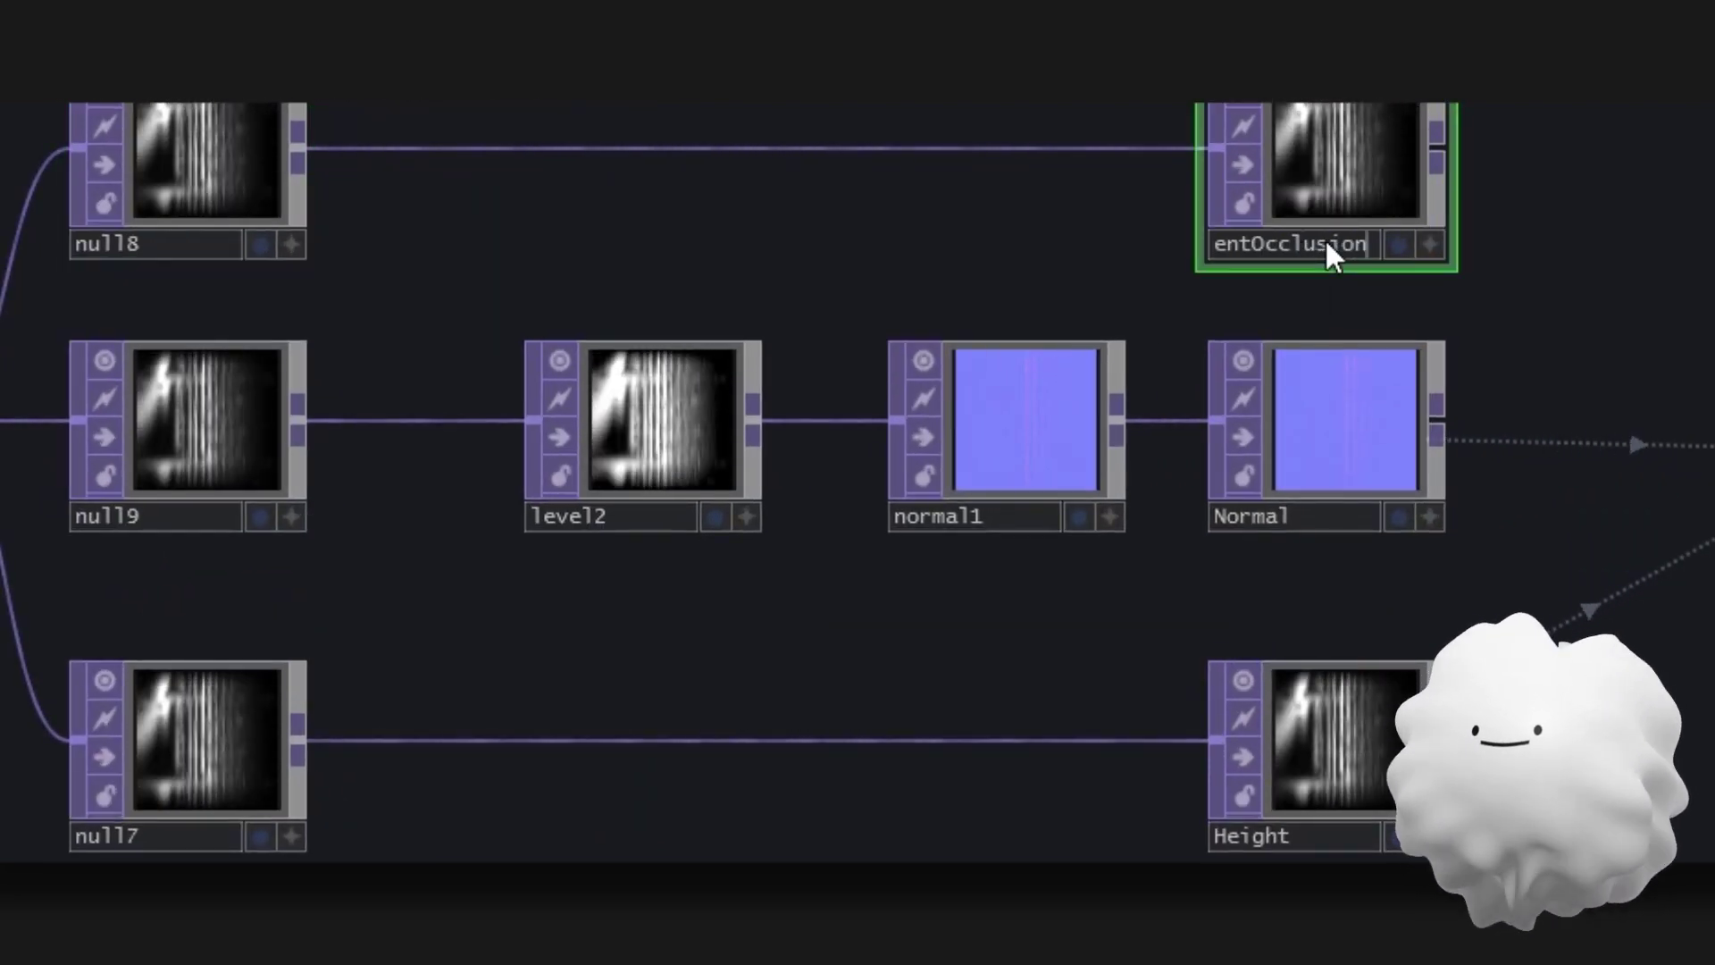
key("Return")
Step: Assign AmbientOcclusion as pbr1's Ambient Occlusion Map
left_click_drag(1379, 261, 1156, 785)
left_click(1156, 785)
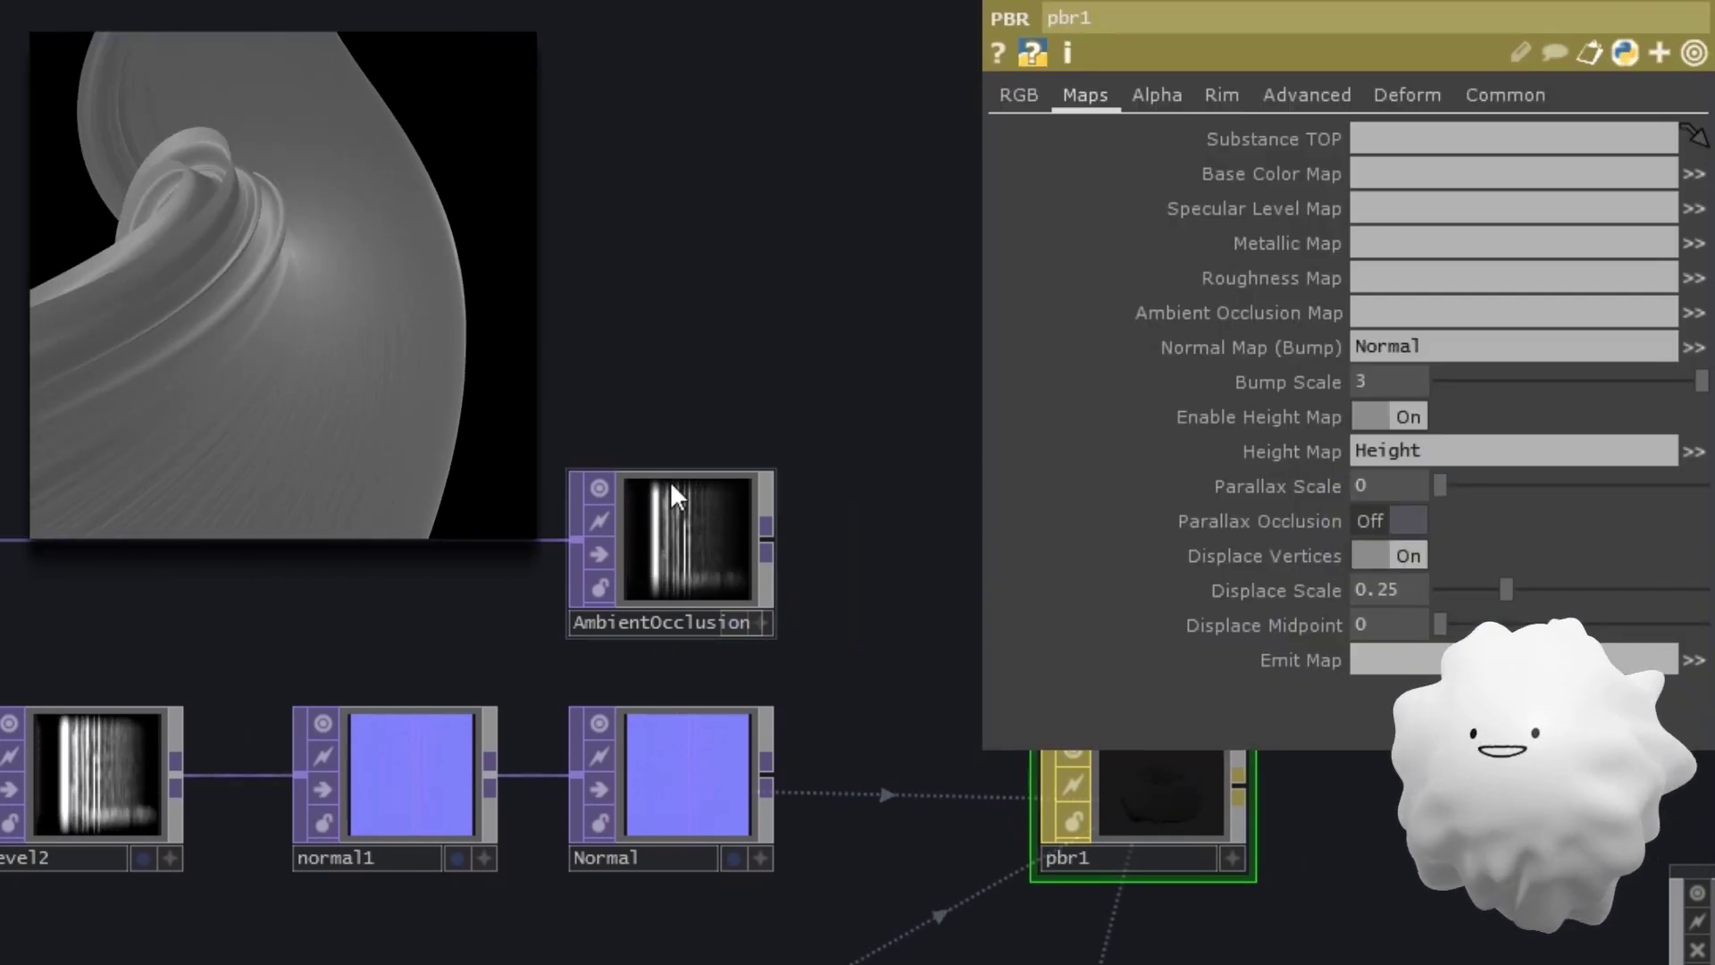
left_click_drag(1351, 380, 1424, 317)
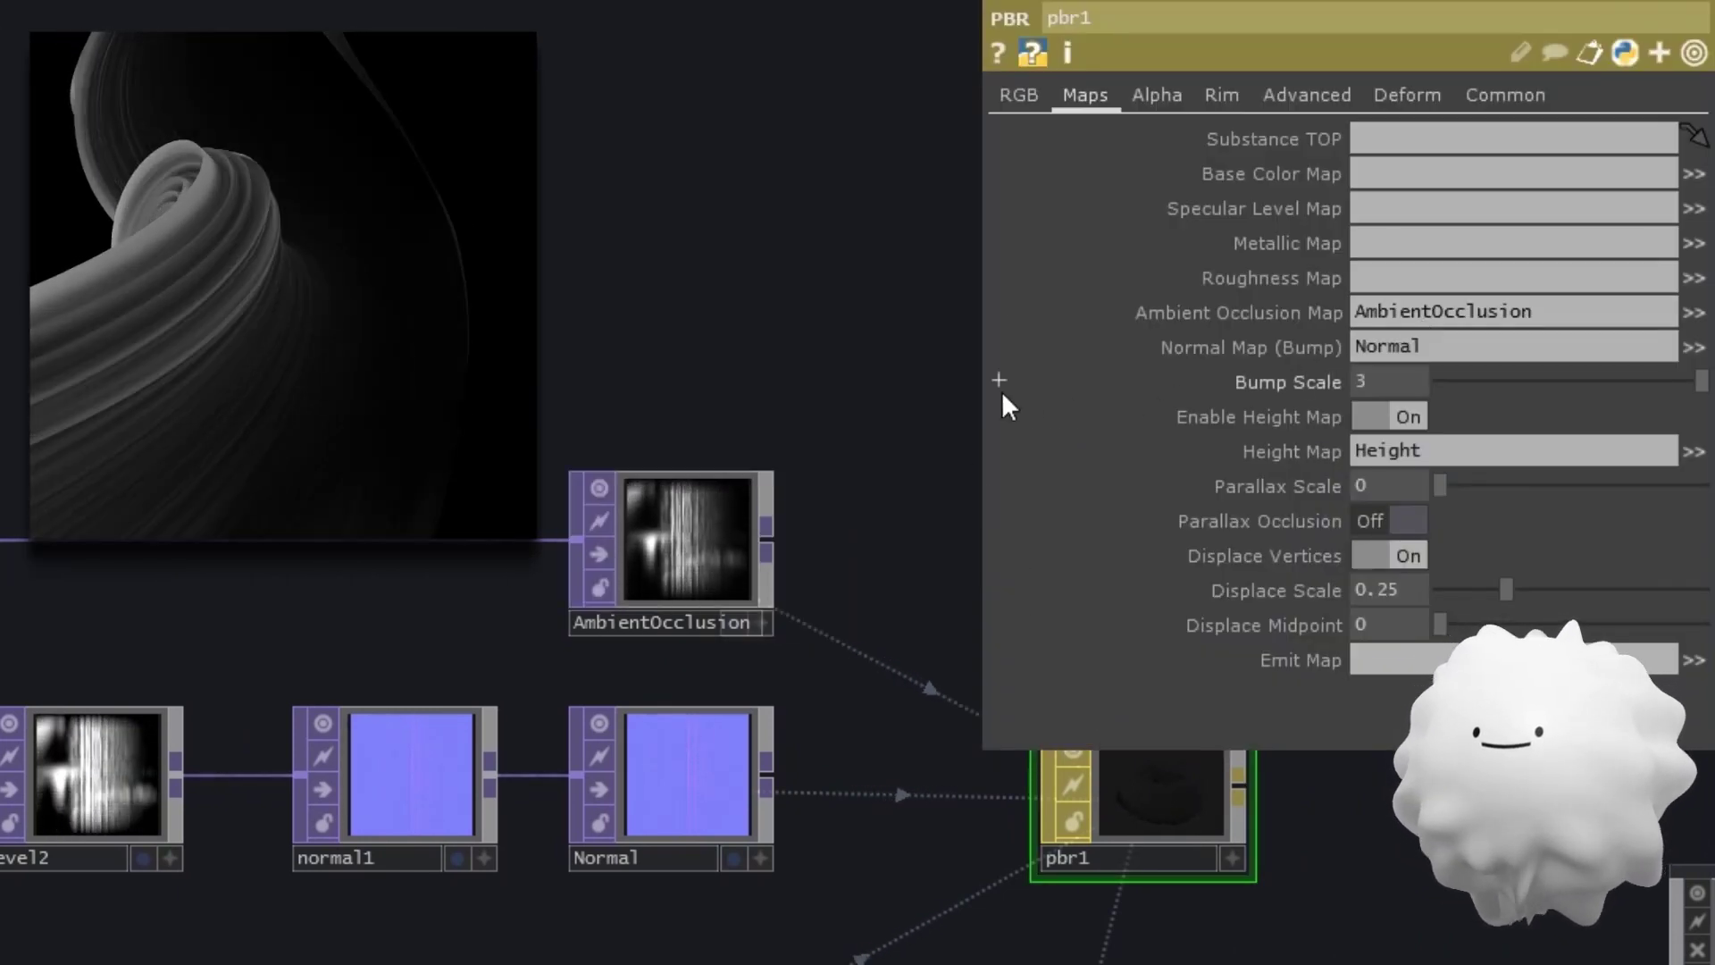
key("p")
scroll(693, 429, "down", 3)
scroll(788, 538, "up", 2)
left_click(788, 538)
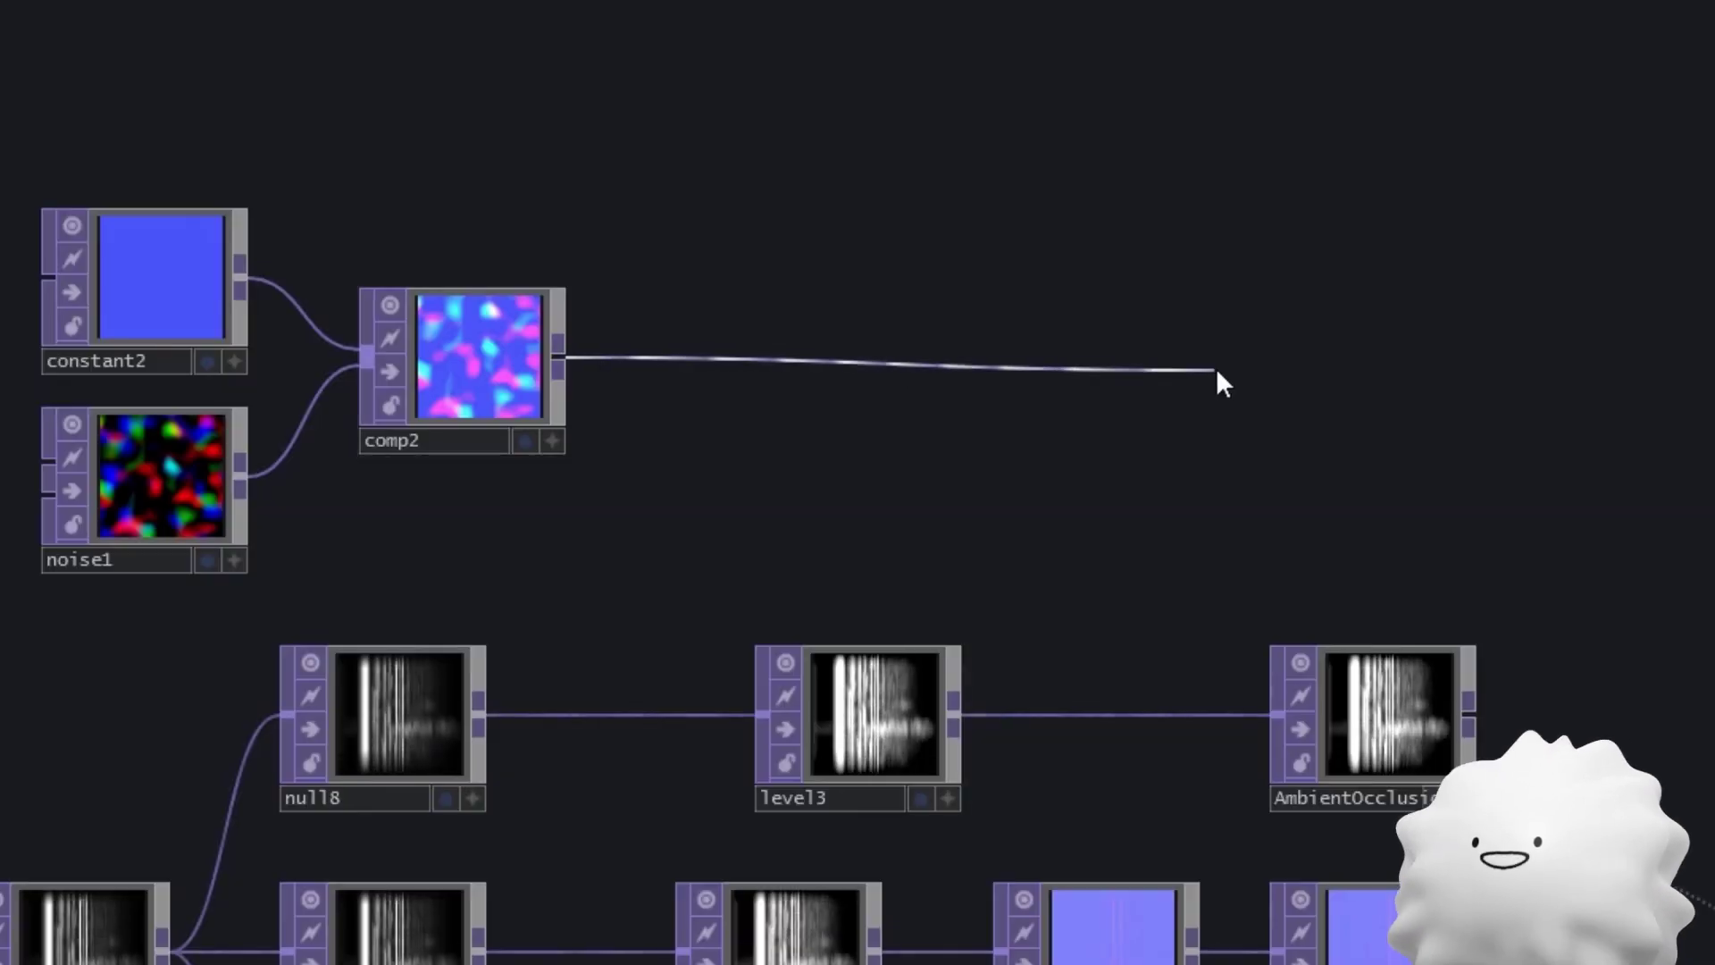
Step: Add a Null named Color after comp2 and assign it as pbr1's Base Color Map
left_click(1219, 369)
left_click(1104, 297)
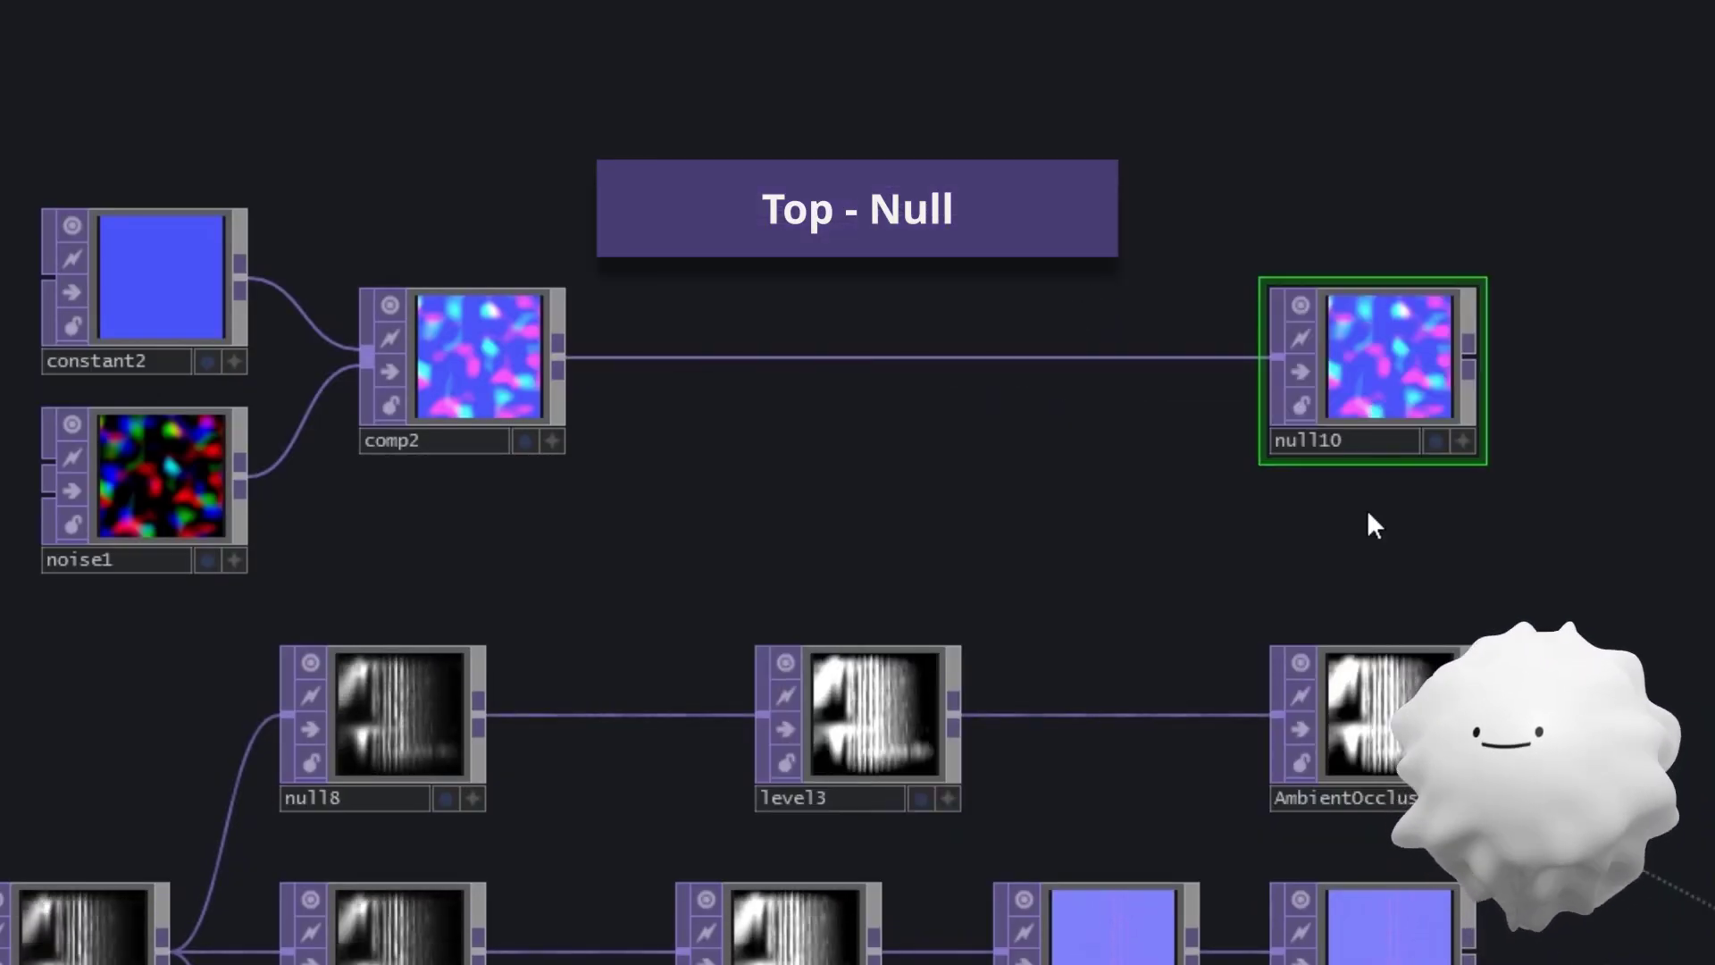
type("Color")
key("Return")
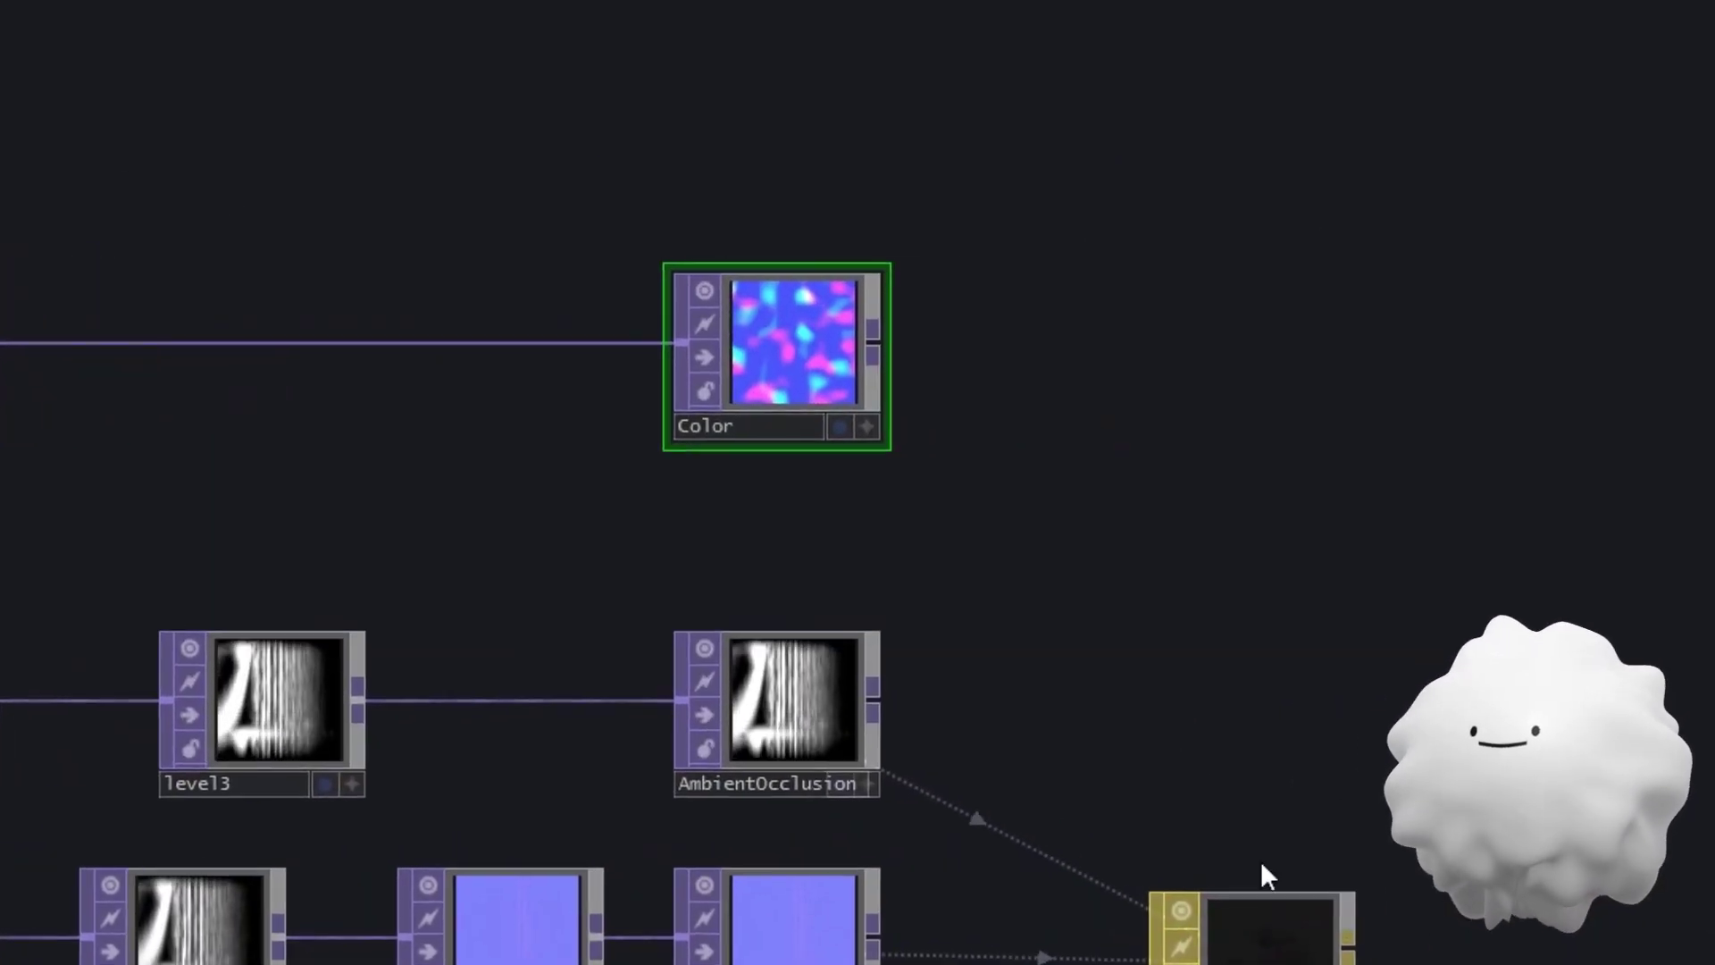
left_click(1260, 907)
left_click_drag(814, 320, 1435, 177)
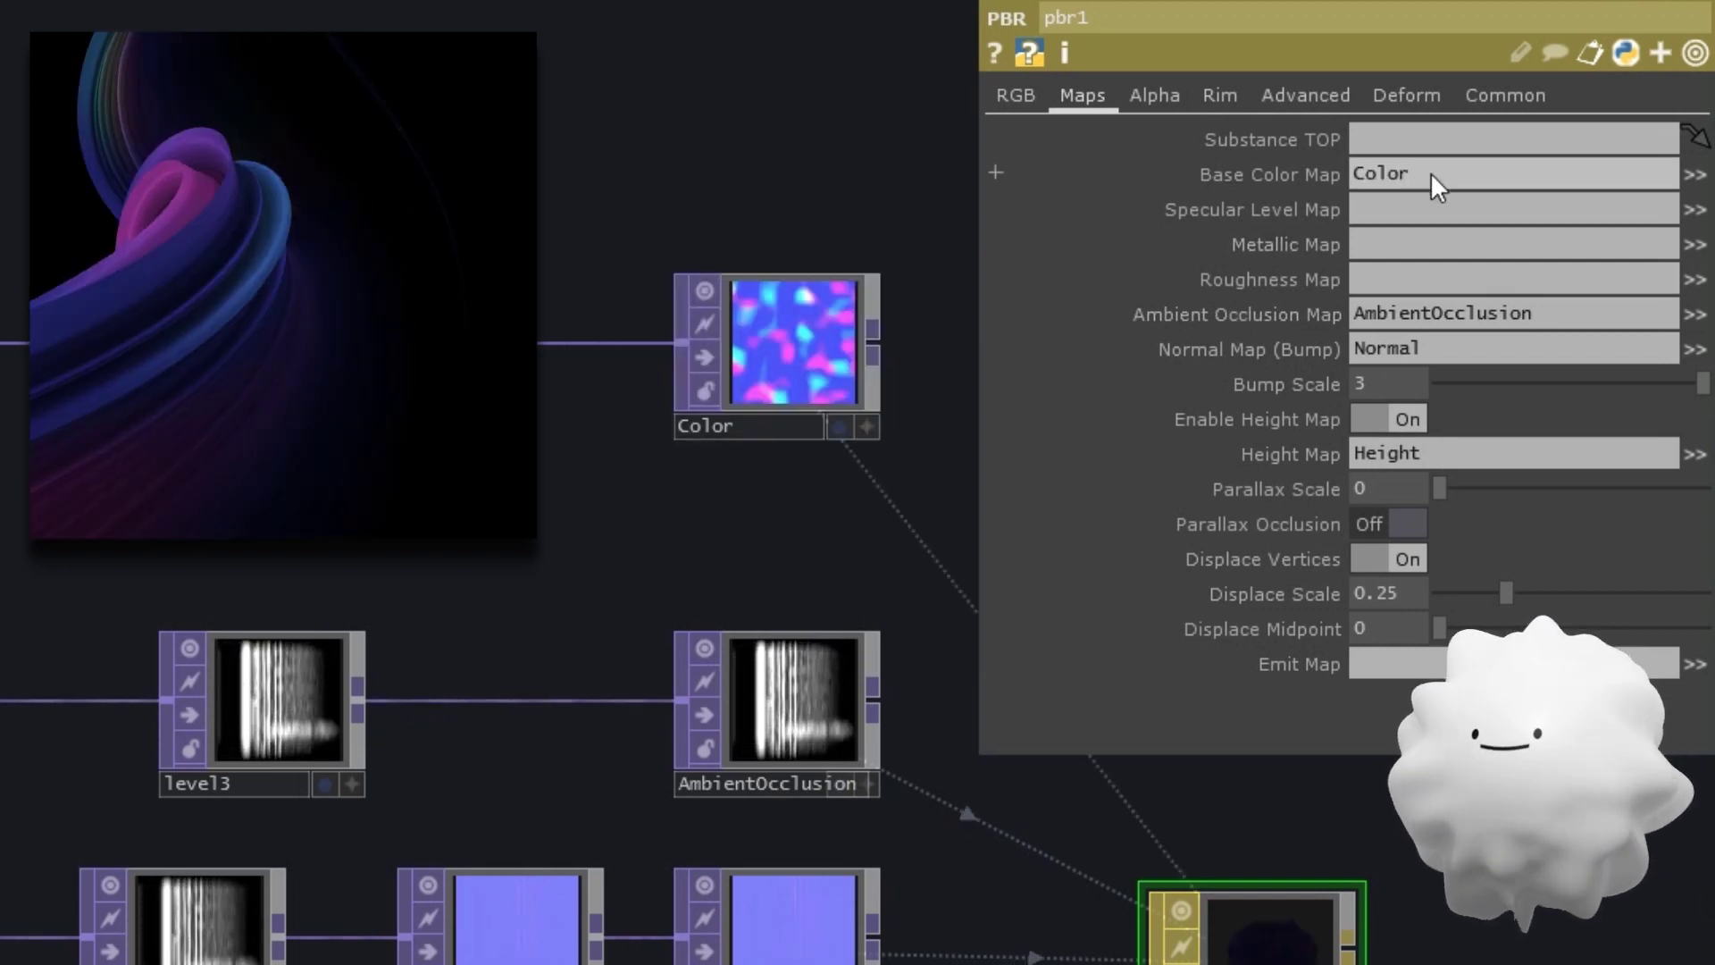
Step: Copy the ambient occlusion branch and paste it below the Height row
key("p")
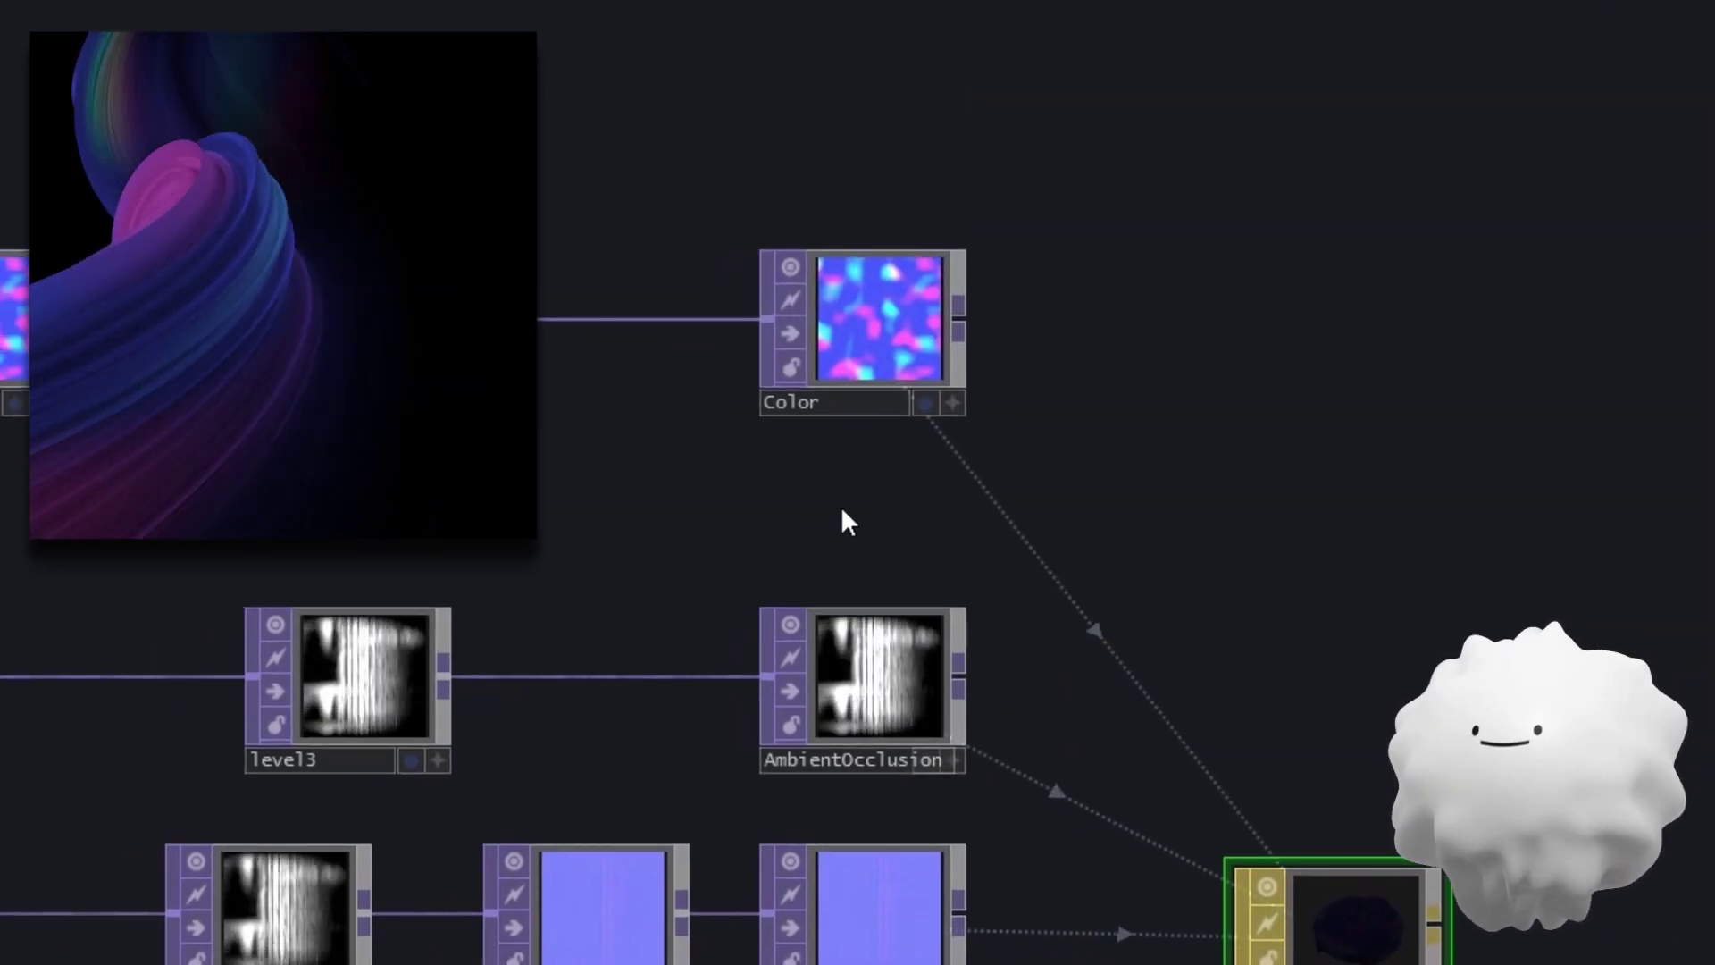
left_click_drag(1329, 355, 888, 398)
key("ctrl+c")
key("ctrl+v")
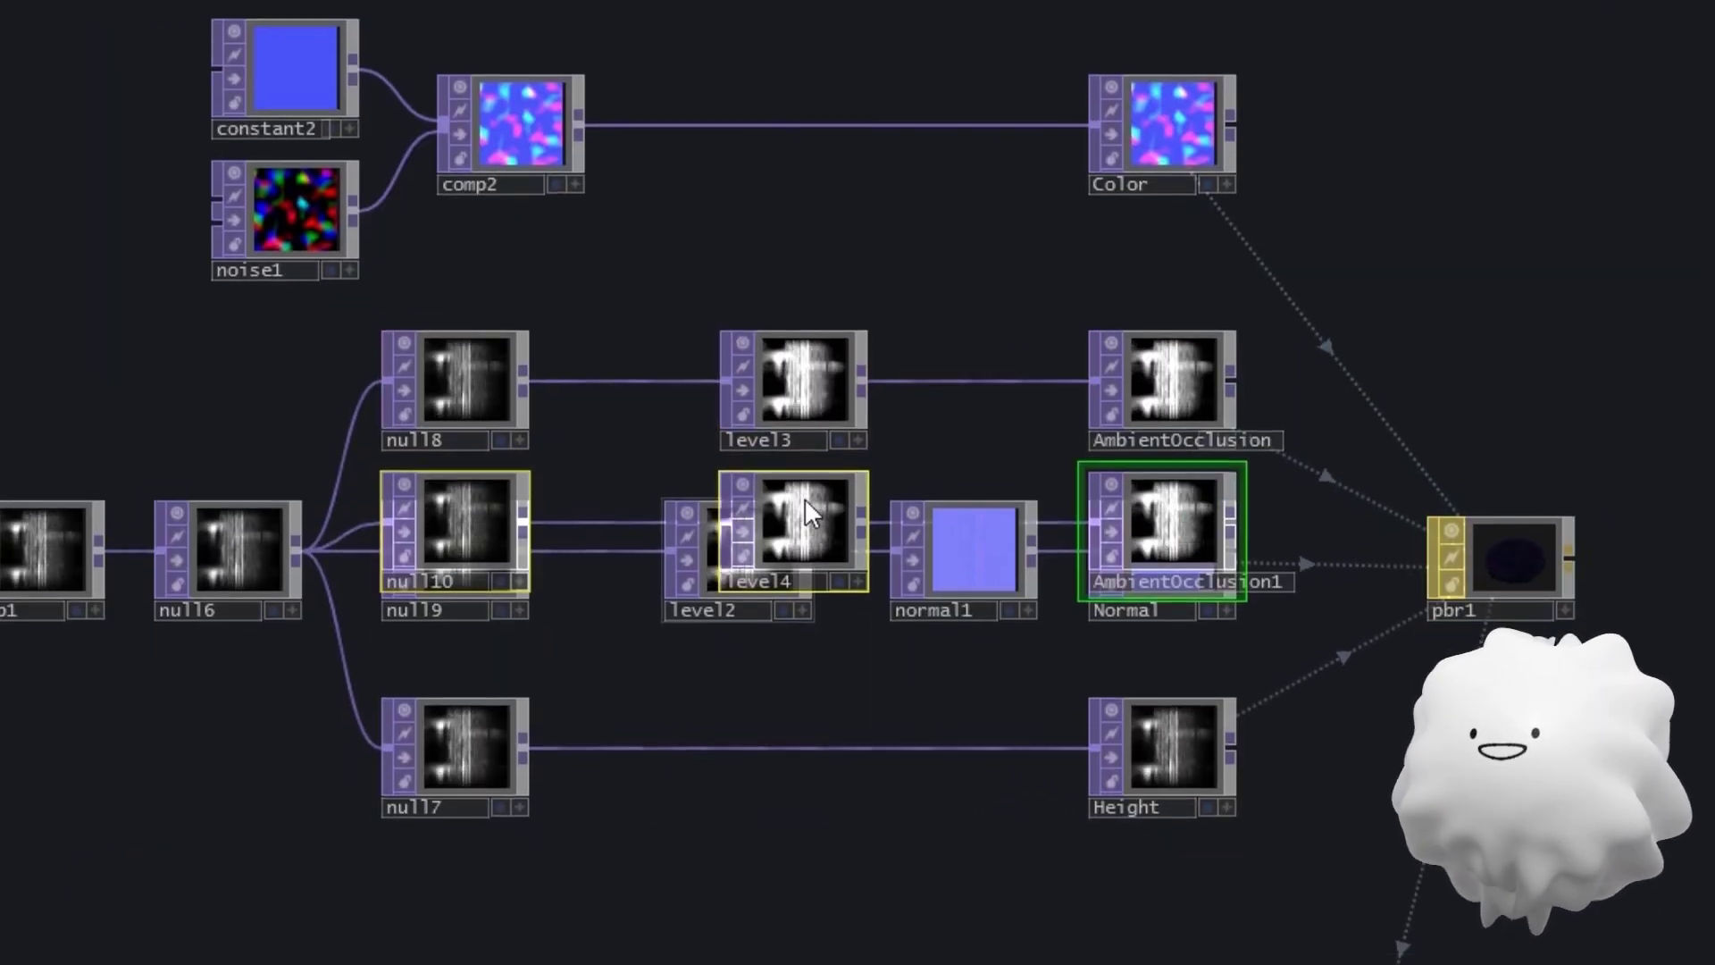
left_click(843, 668)
Step: Raise the Contrast on the pasted level4 node
left_click(820, 663)
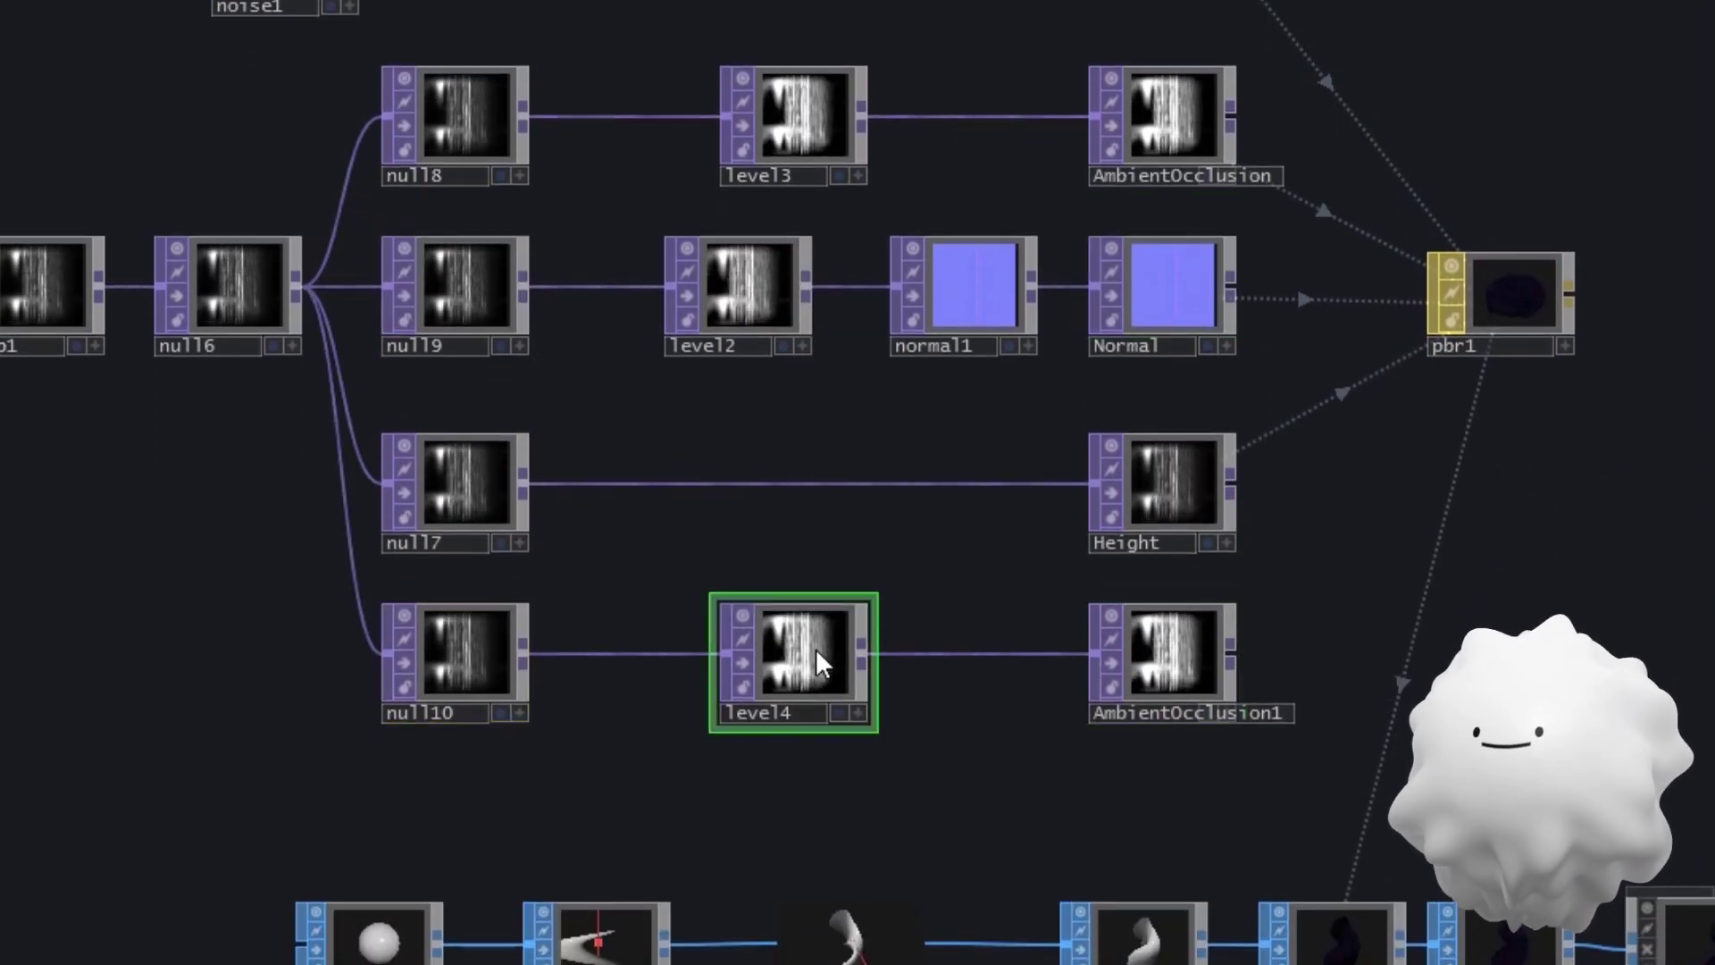
scroll(813, 637, "up", 3)
key("p")
scroll(574, 497, "up", 3)
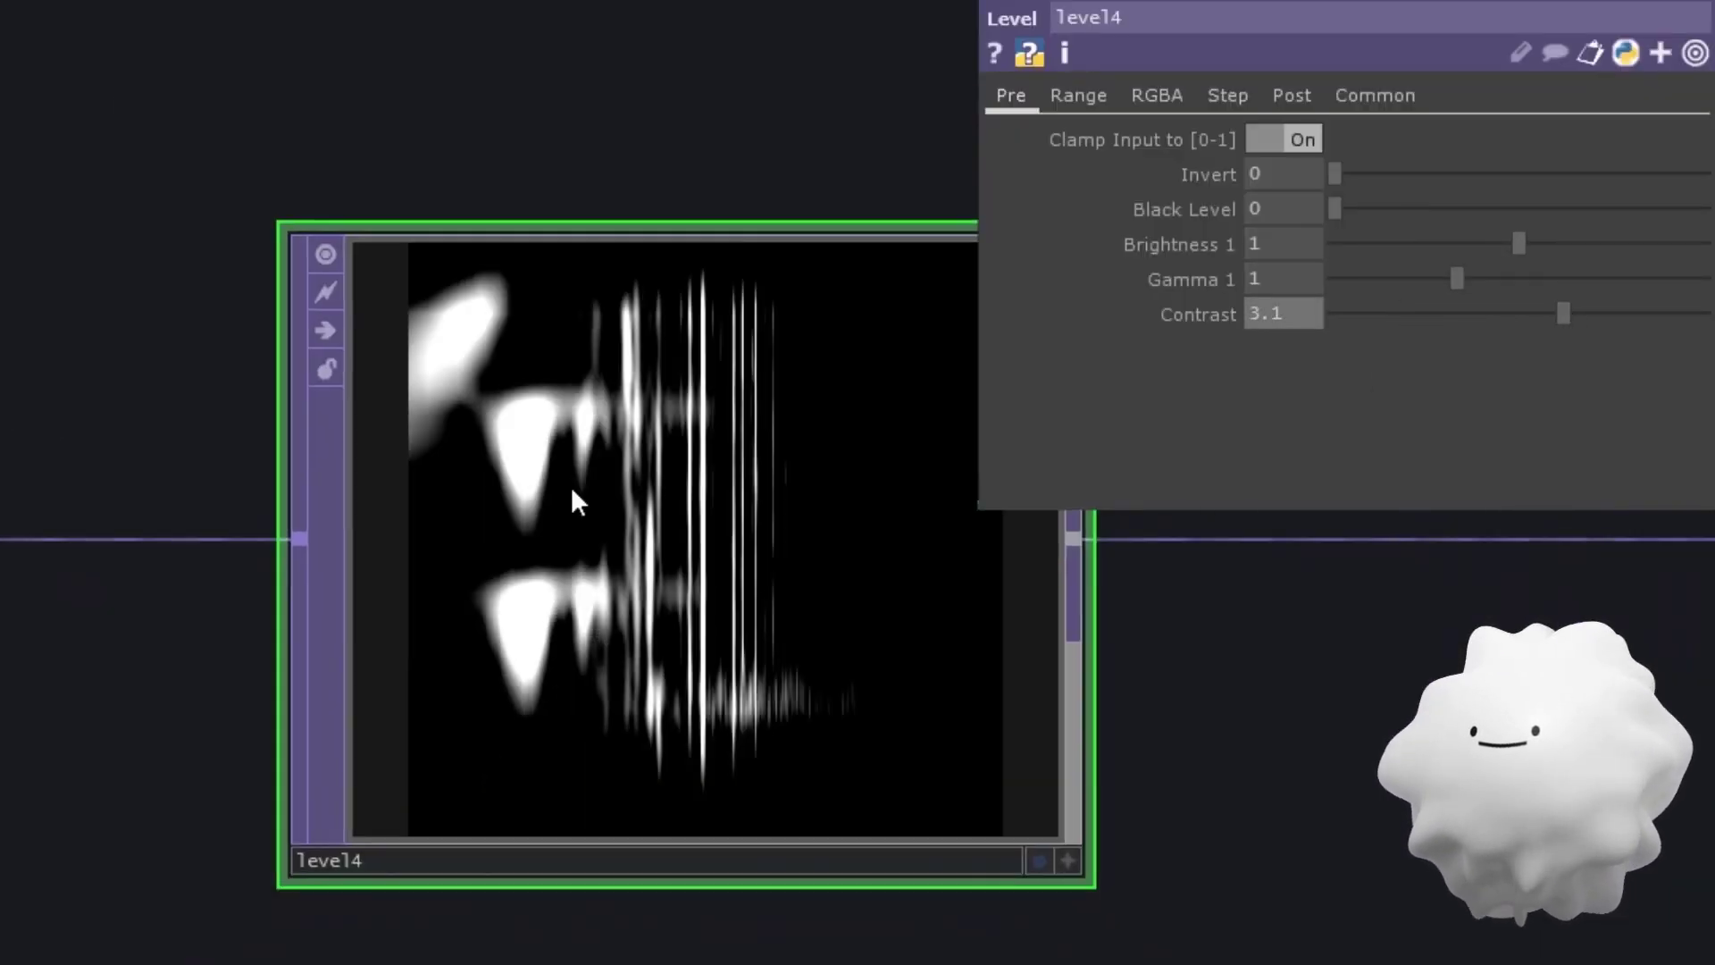
left_click_drag(1408, 313, 1498, 313)
scroll(1067, 545, "down", 3)
scroll(1017, 683, "up", 3)
Step: Rename AmbientOcclusion1 to Emissive and bring up pbr1's RGB parameters
double_click(1028, 688)
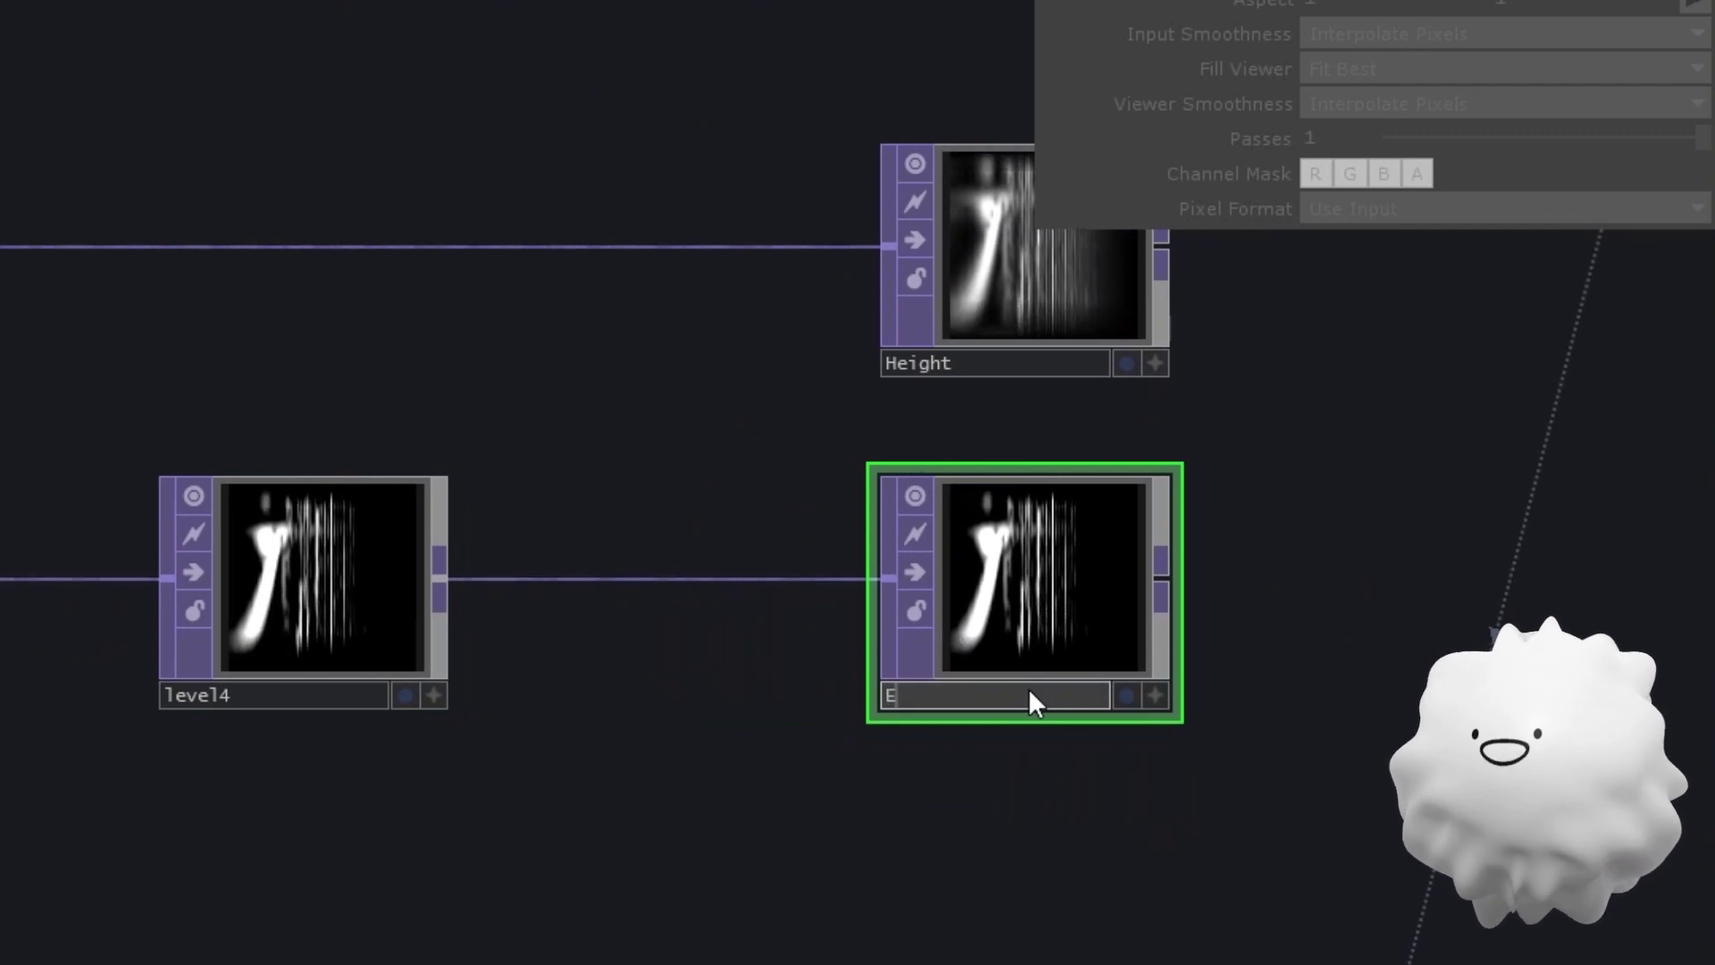
type("Emissive")
key("Return")
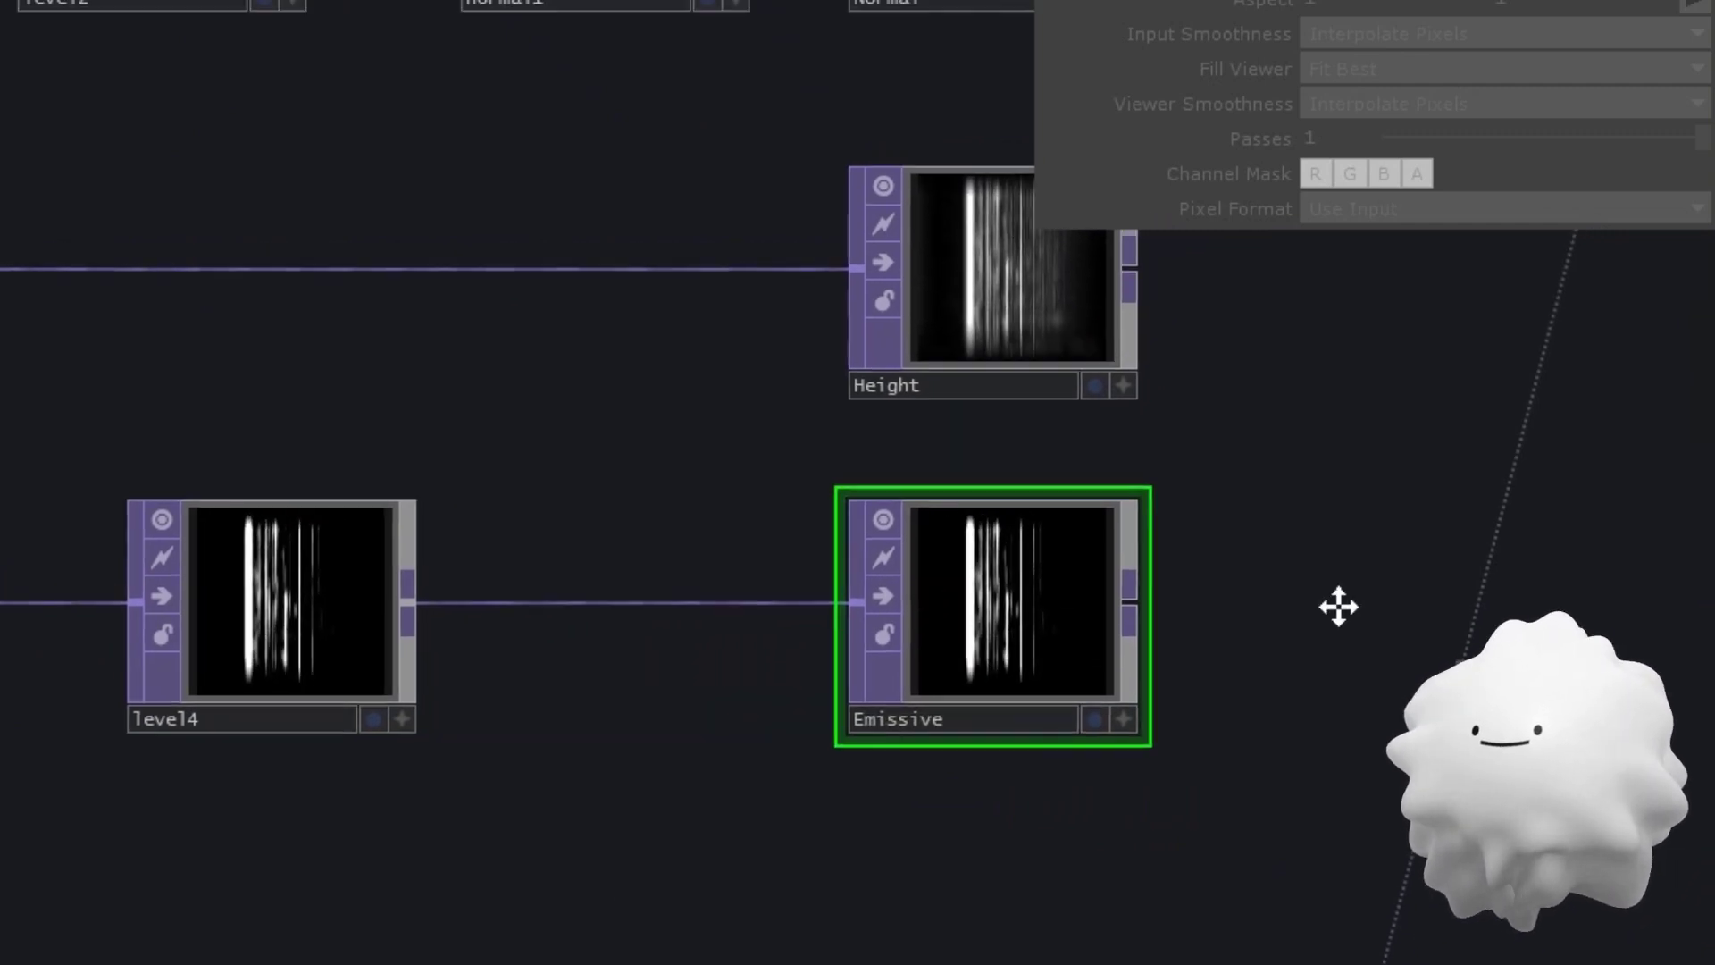
scroll(1340, 605, "down", 5)
left_click(1041, 474)
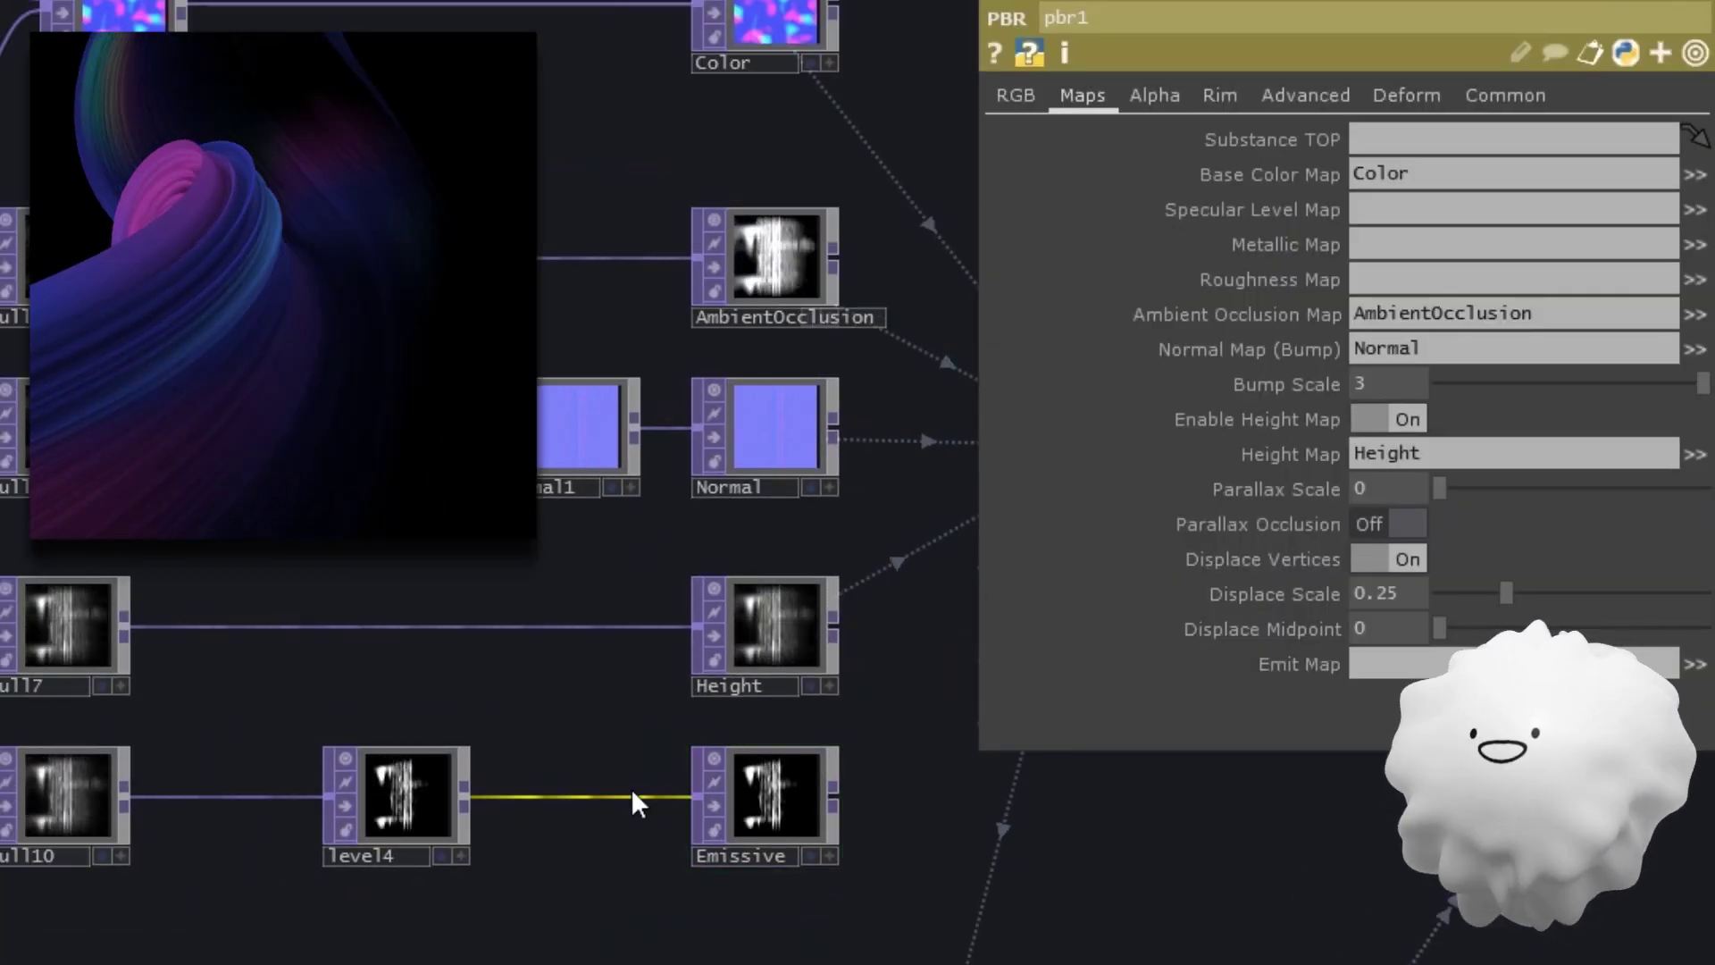
left_click(1019, 97)
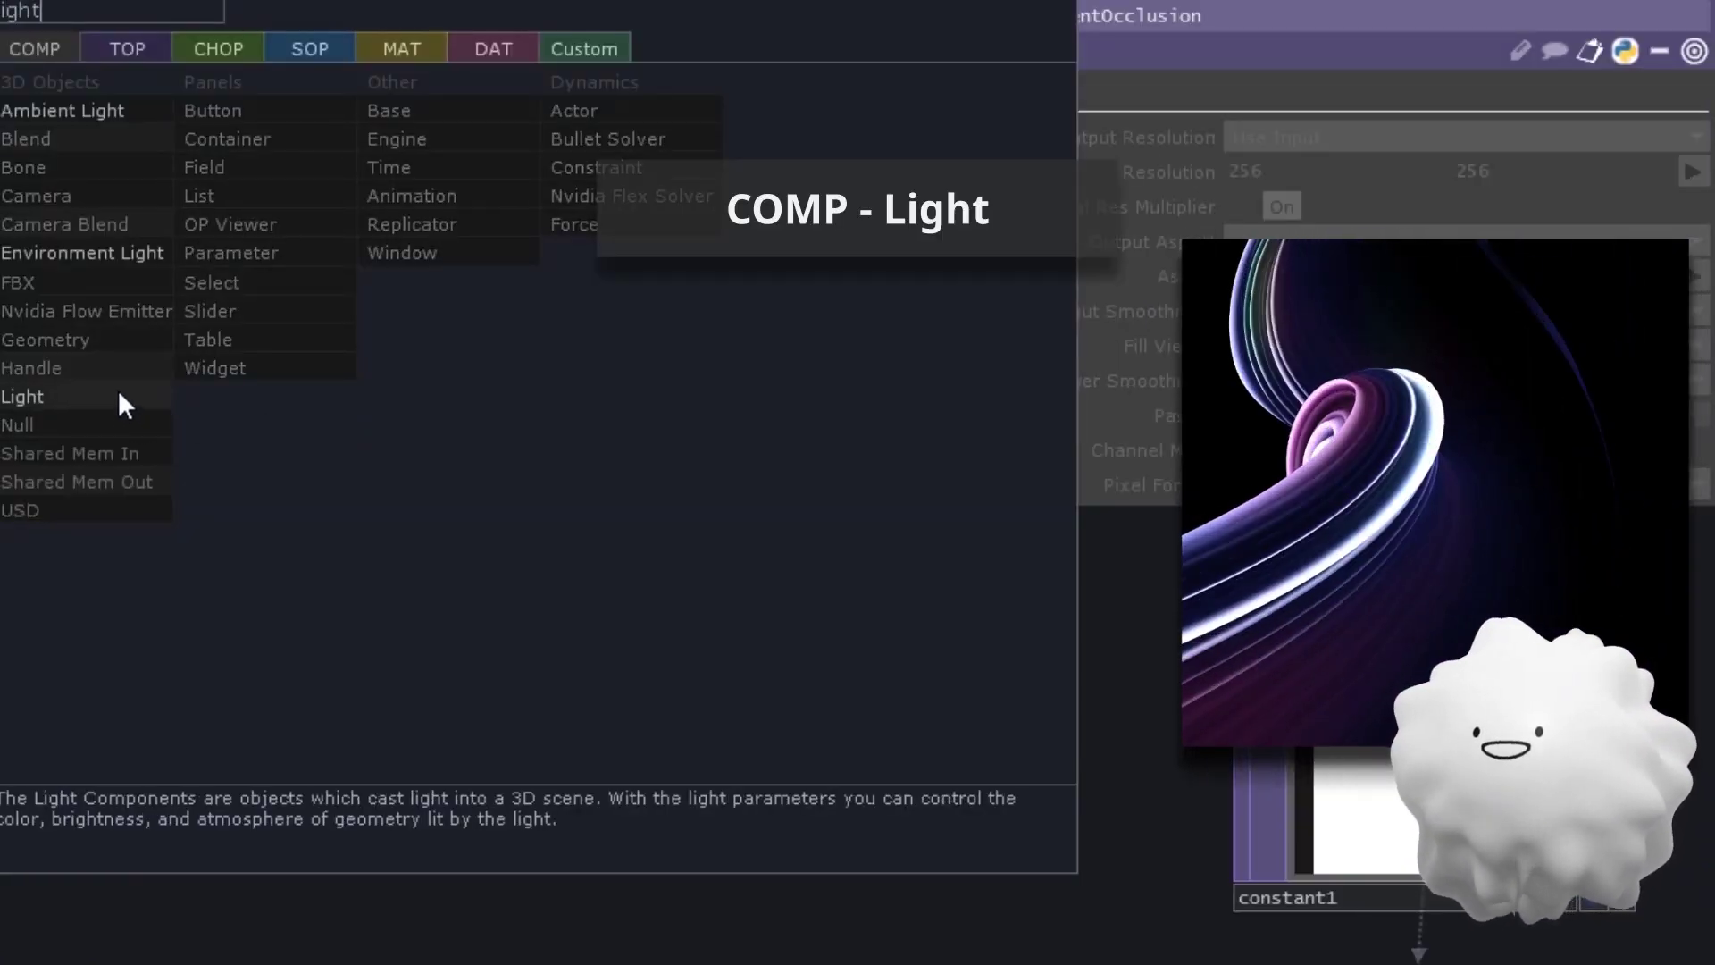
Step: Add light1 to the network and set its Dimmer to 3
left_click(118, 389)
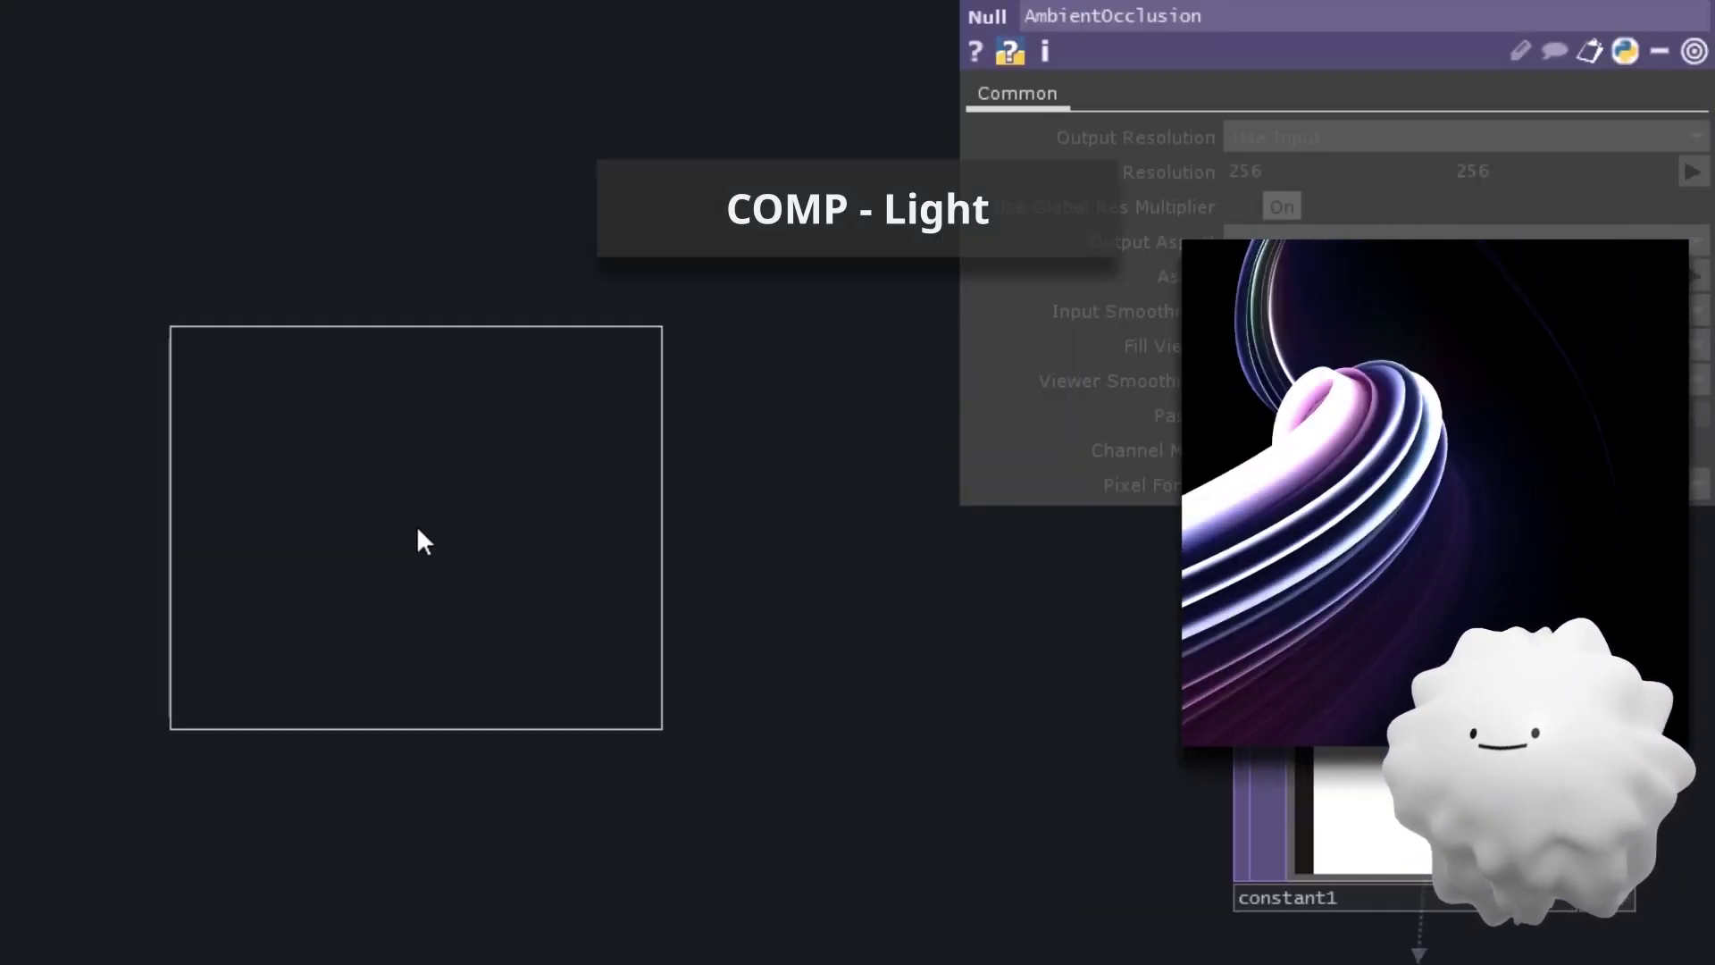
left_click(423, 540)
key("h")
left_click(1160, 92)
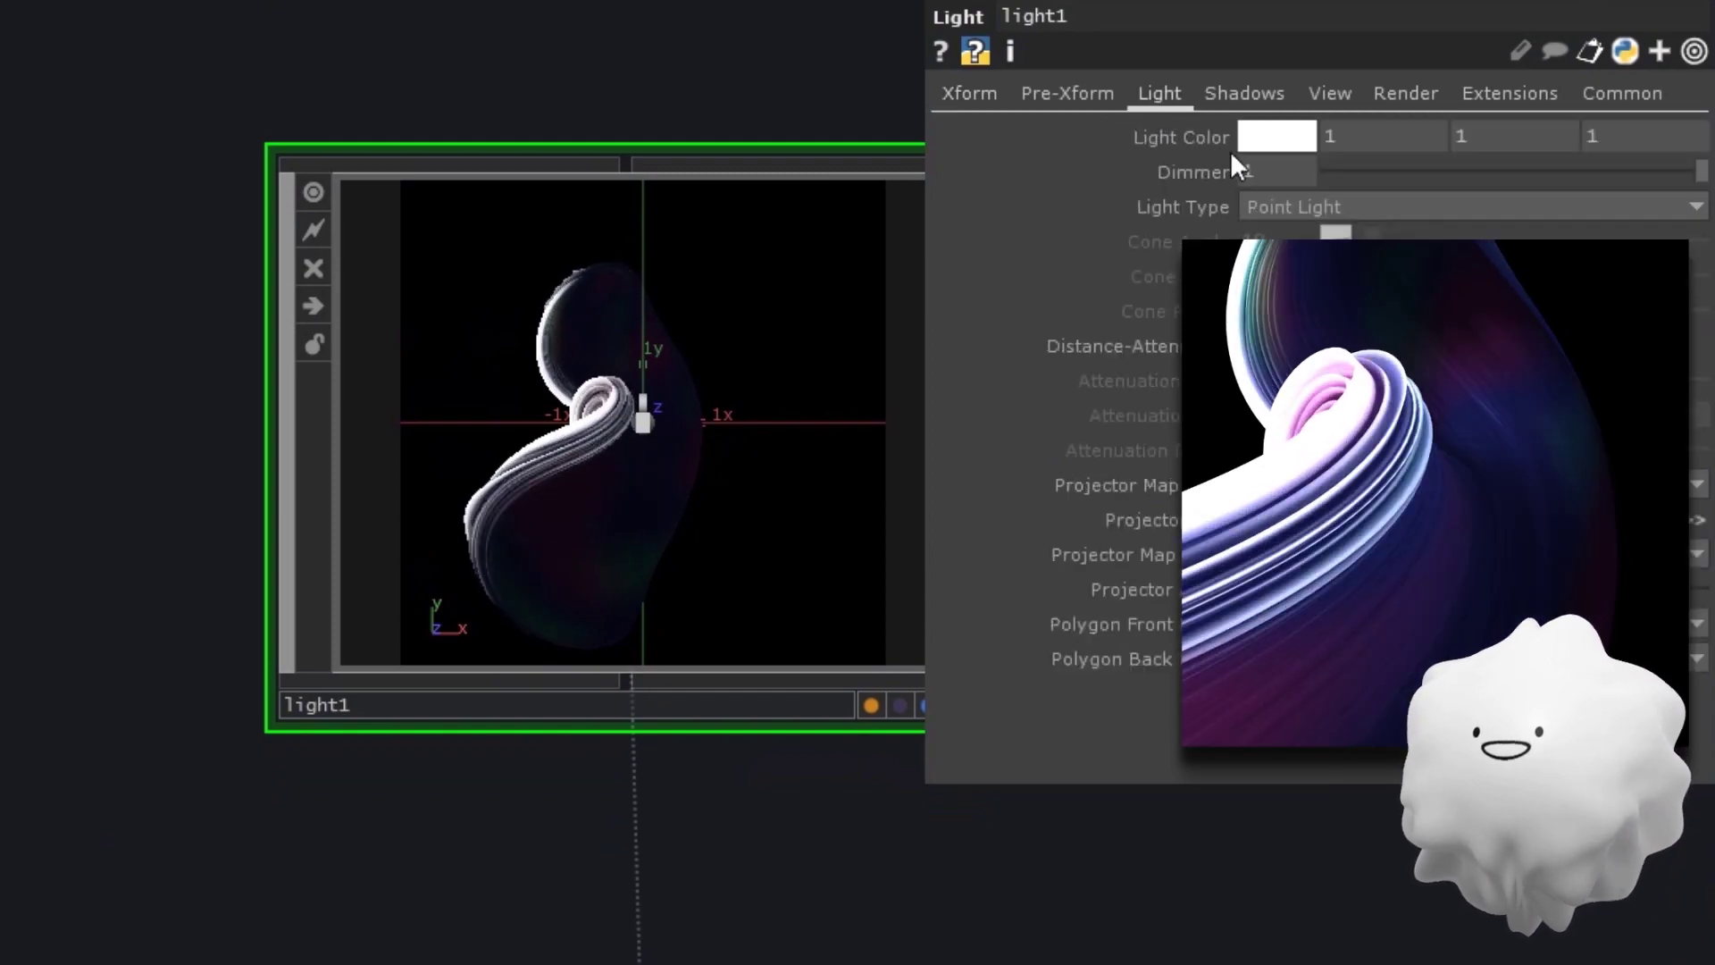
left_click(1265, 164)
type("3")
key("Return")
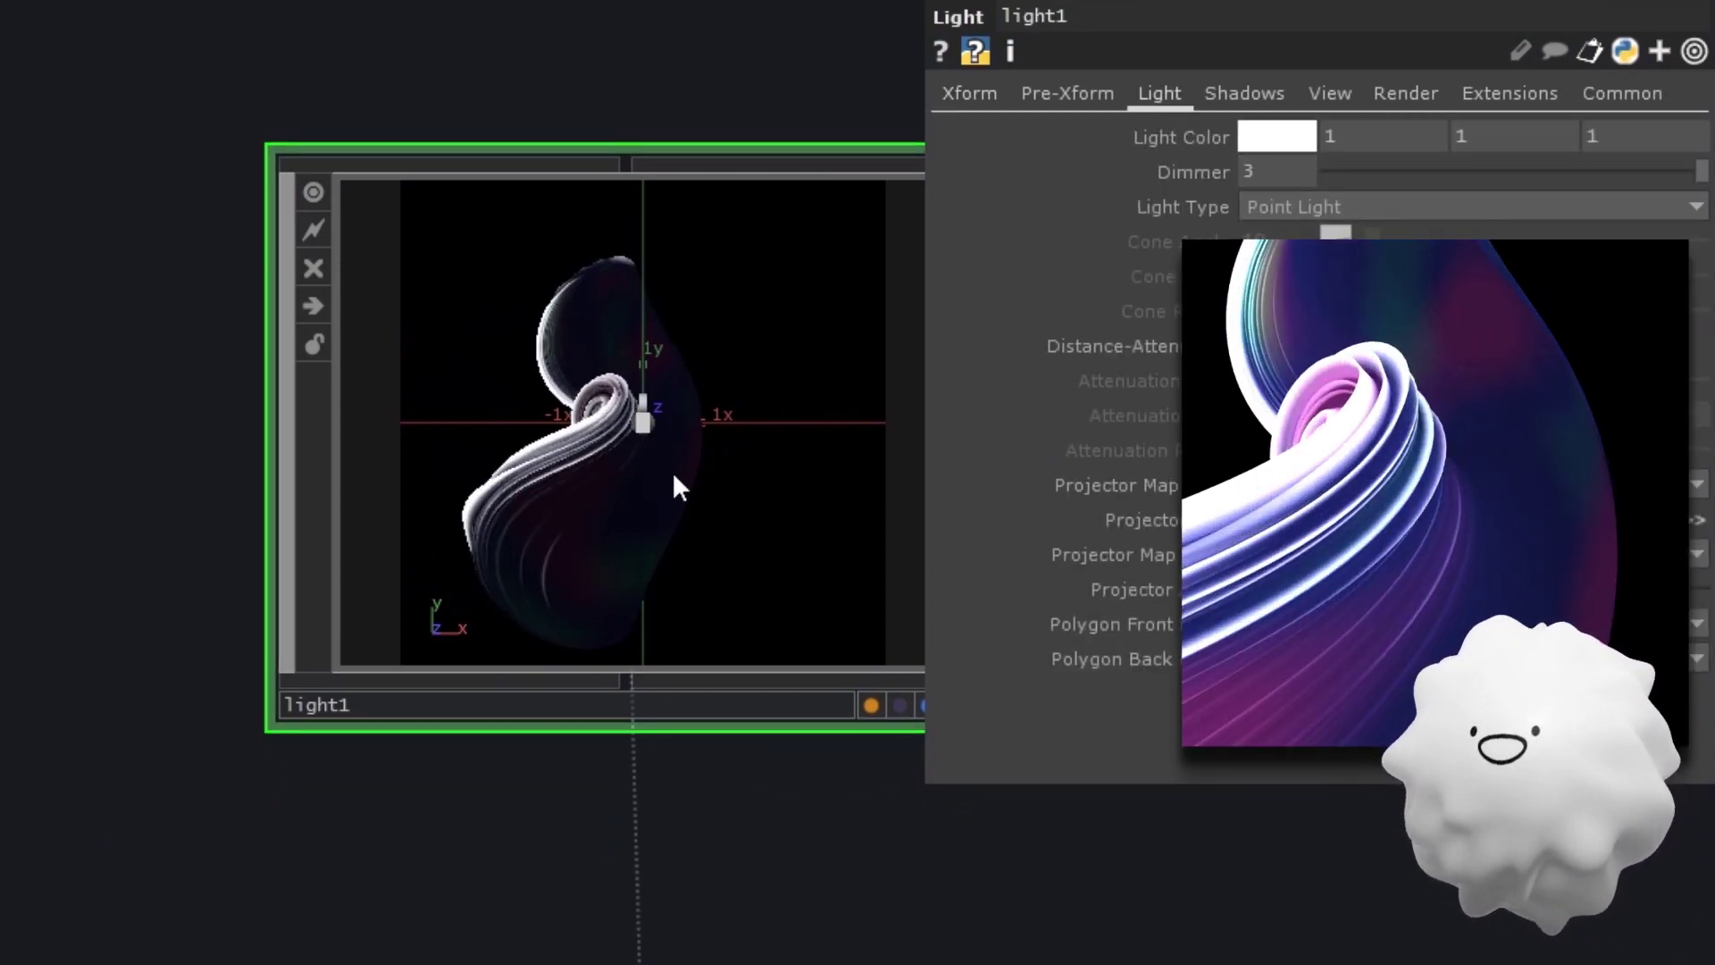
mouse_move(621, 491)
left_mouse_down()
mouse_move(766, 452)
mouse_move(709, 453)
left_mouse_up()
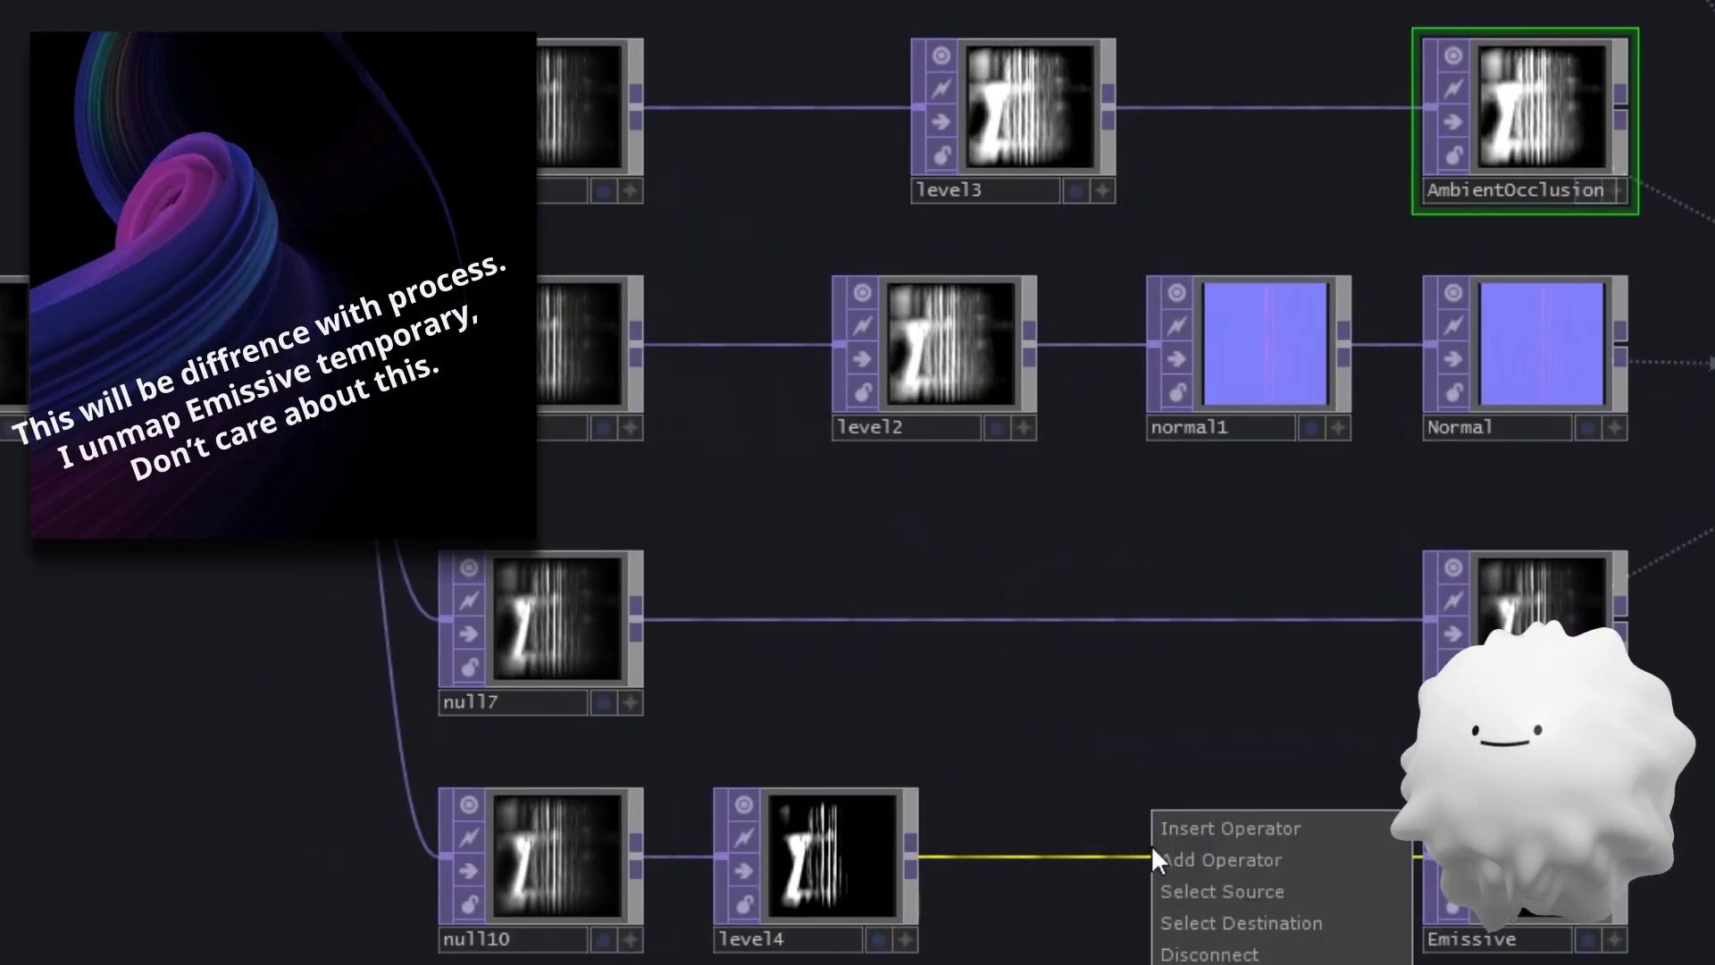
Step: Insert multiply1 between level4 and Emissive, with comp2 wired into its second input
left_click(1153, 853)
type("mu")
left_click(1083, 552)
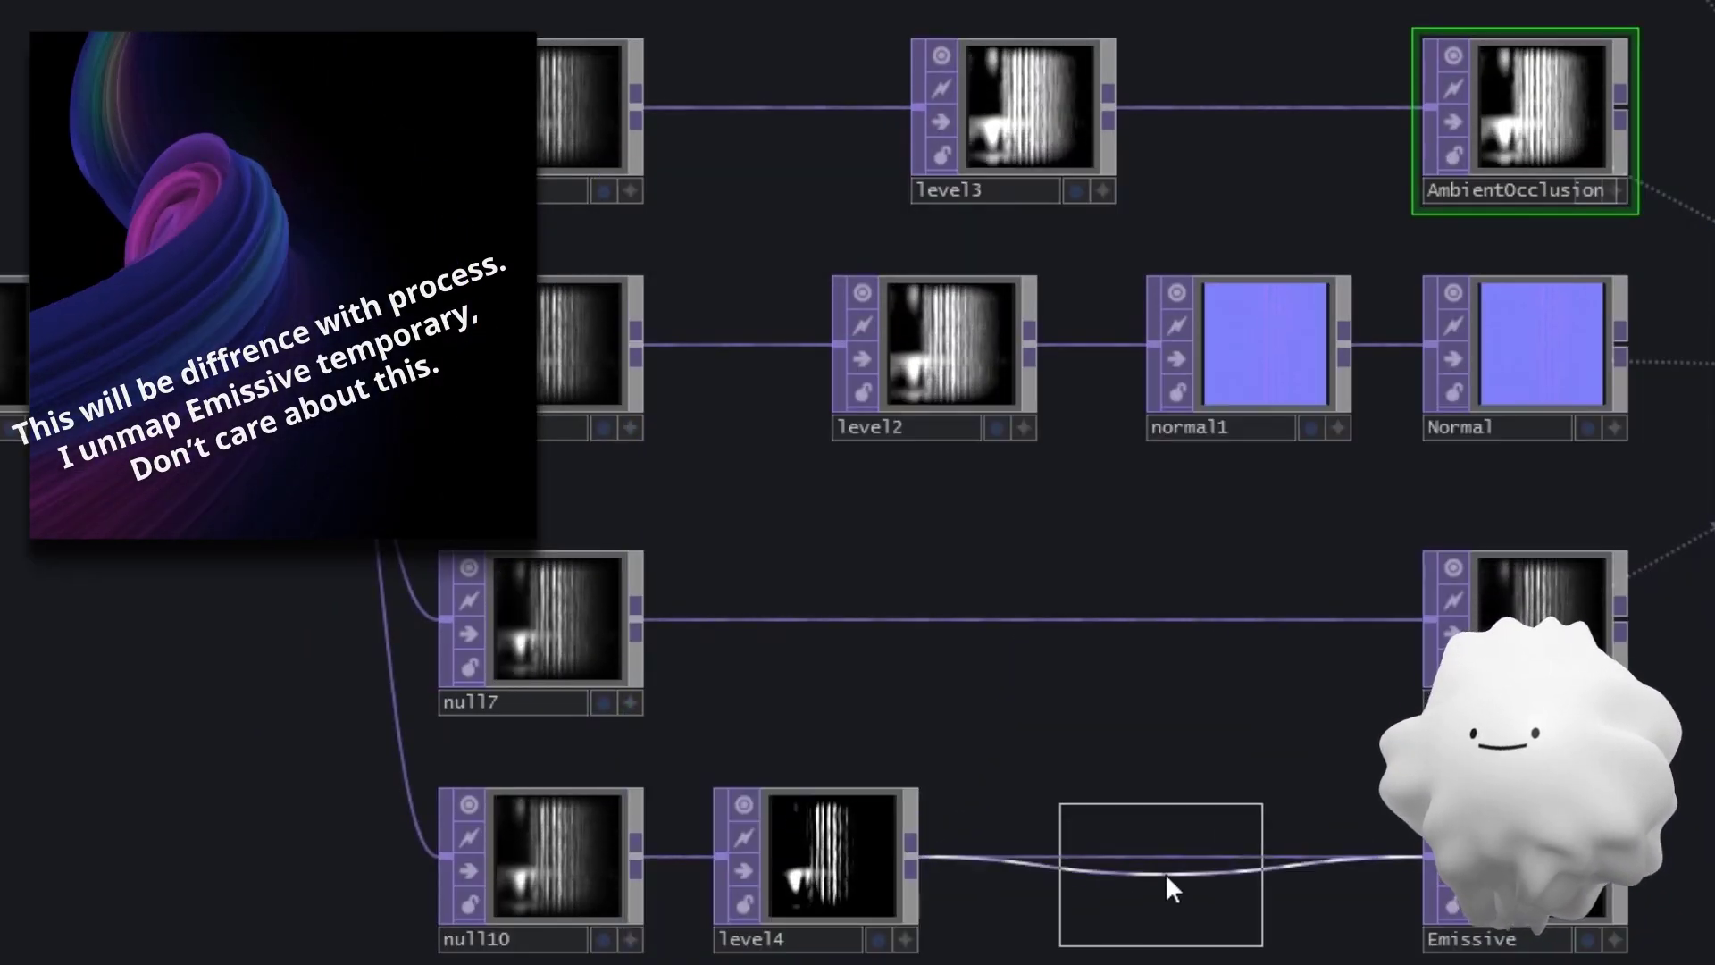
left_click(1165, 872)
scroll(1181, 909, "down", 3)
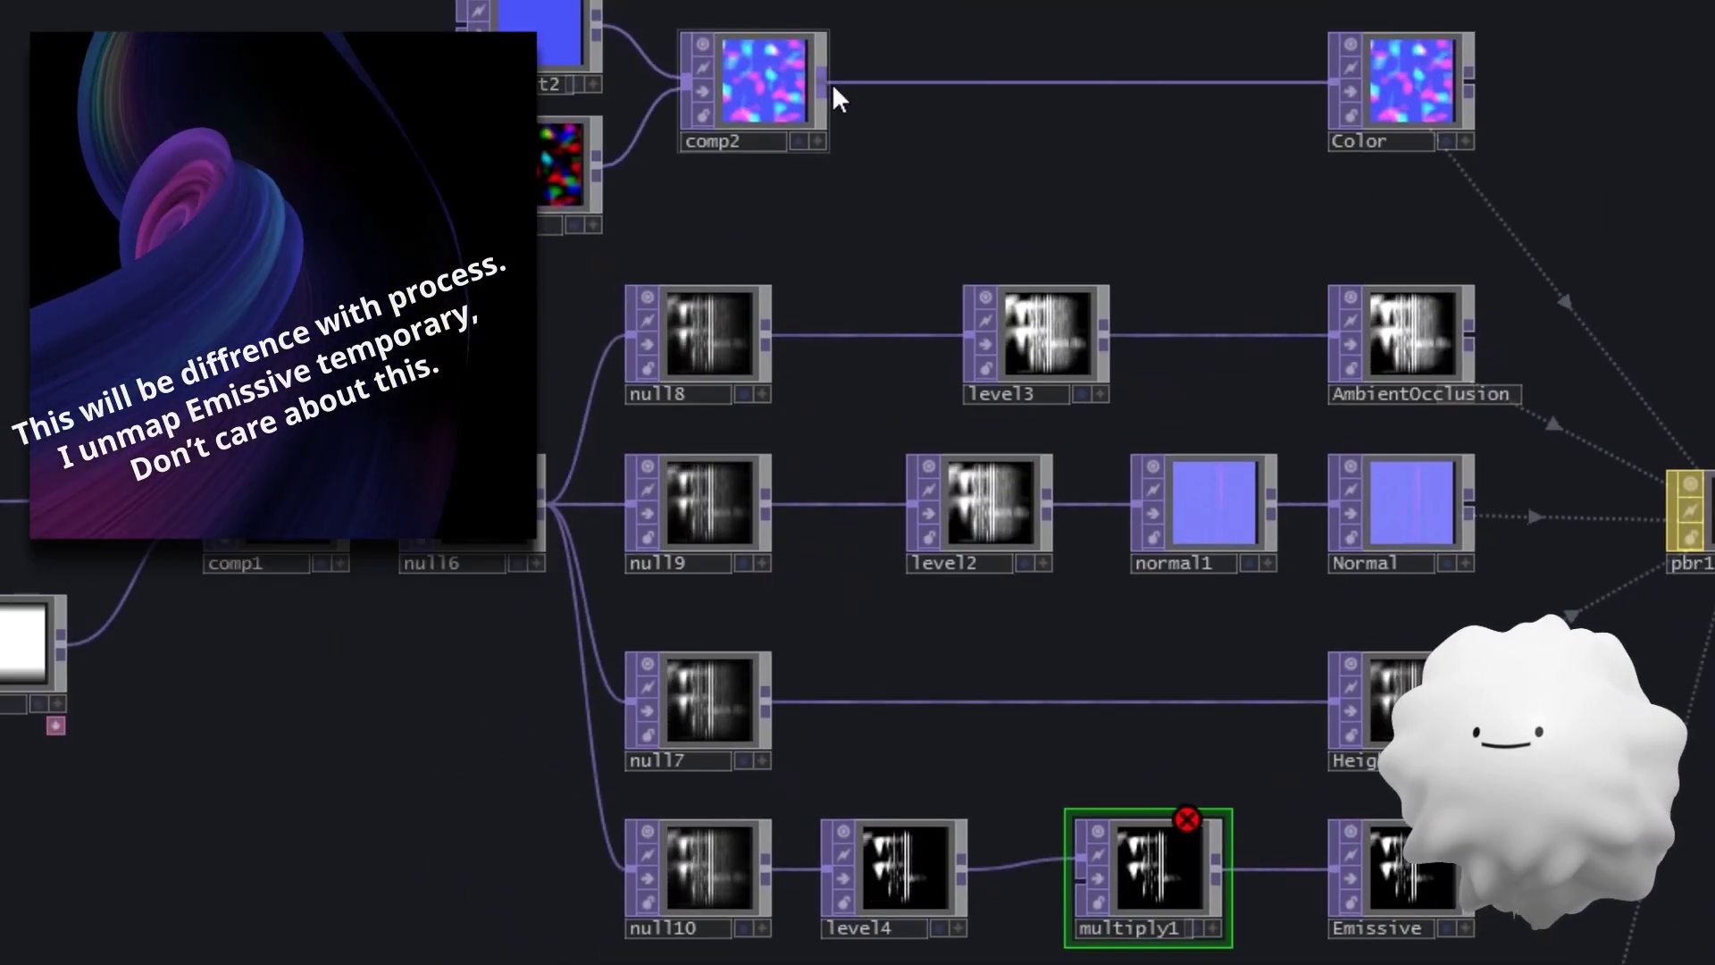
left_click_drag(1043, 811, 1072, 888)
scroll(1148, 885, "up", 5)
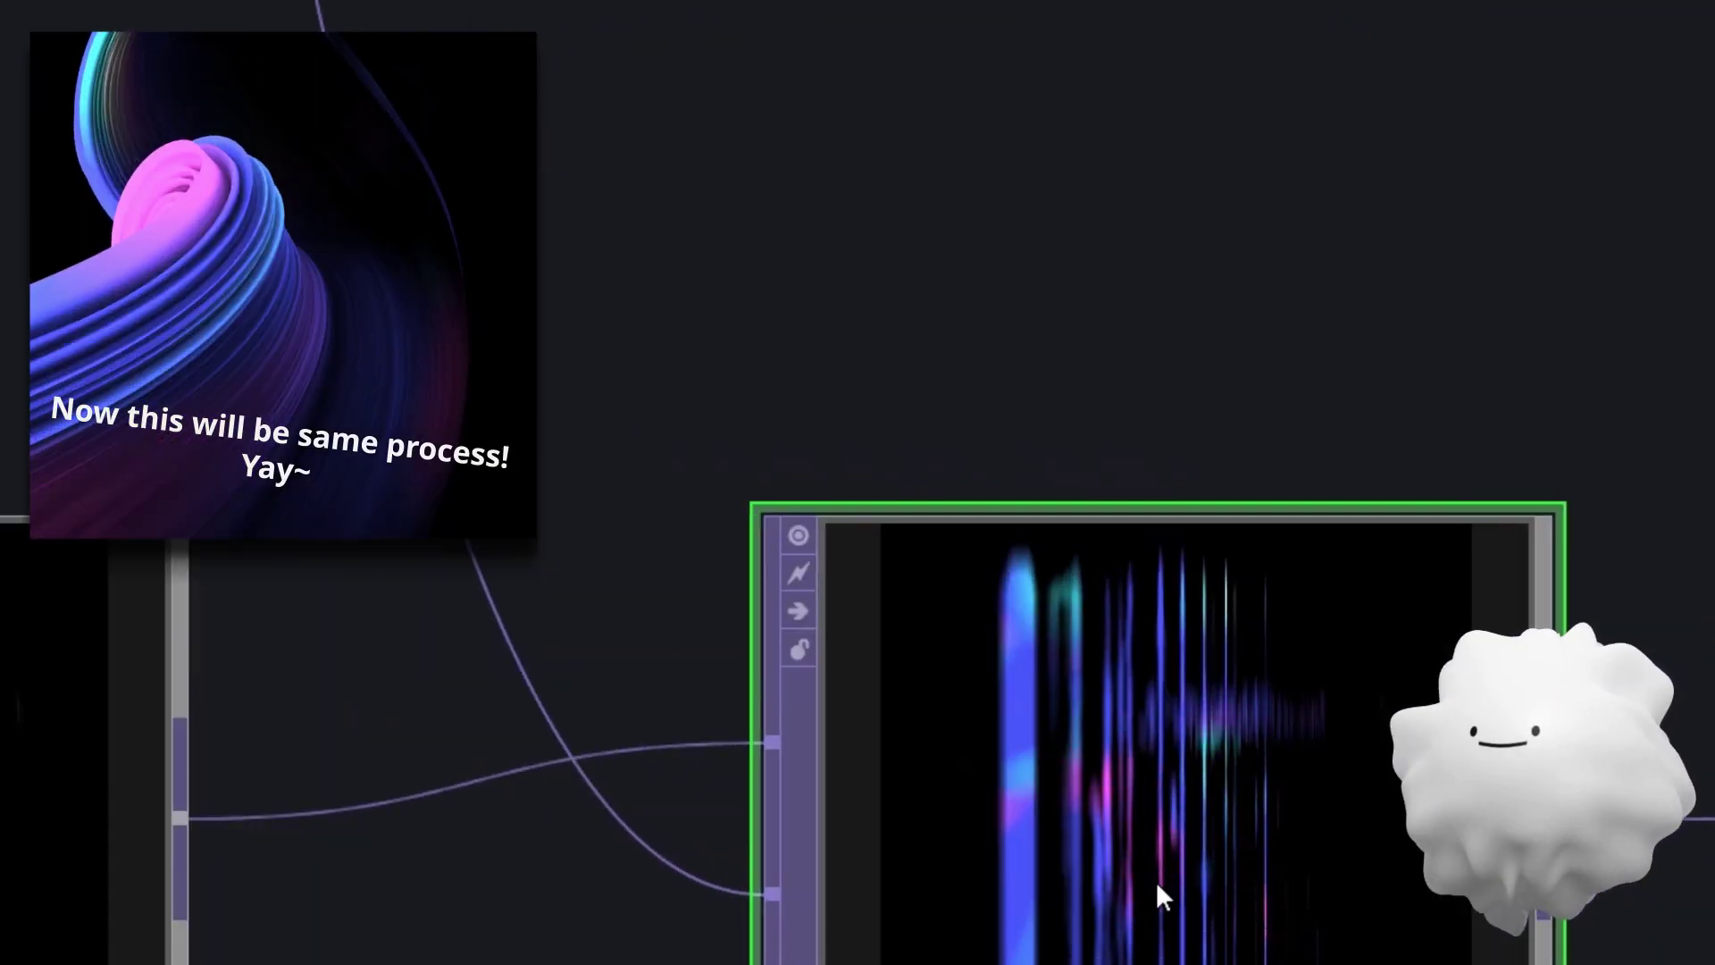
scroll(574, 459, "down", 5)
scroll(574, 459, "down", 3)
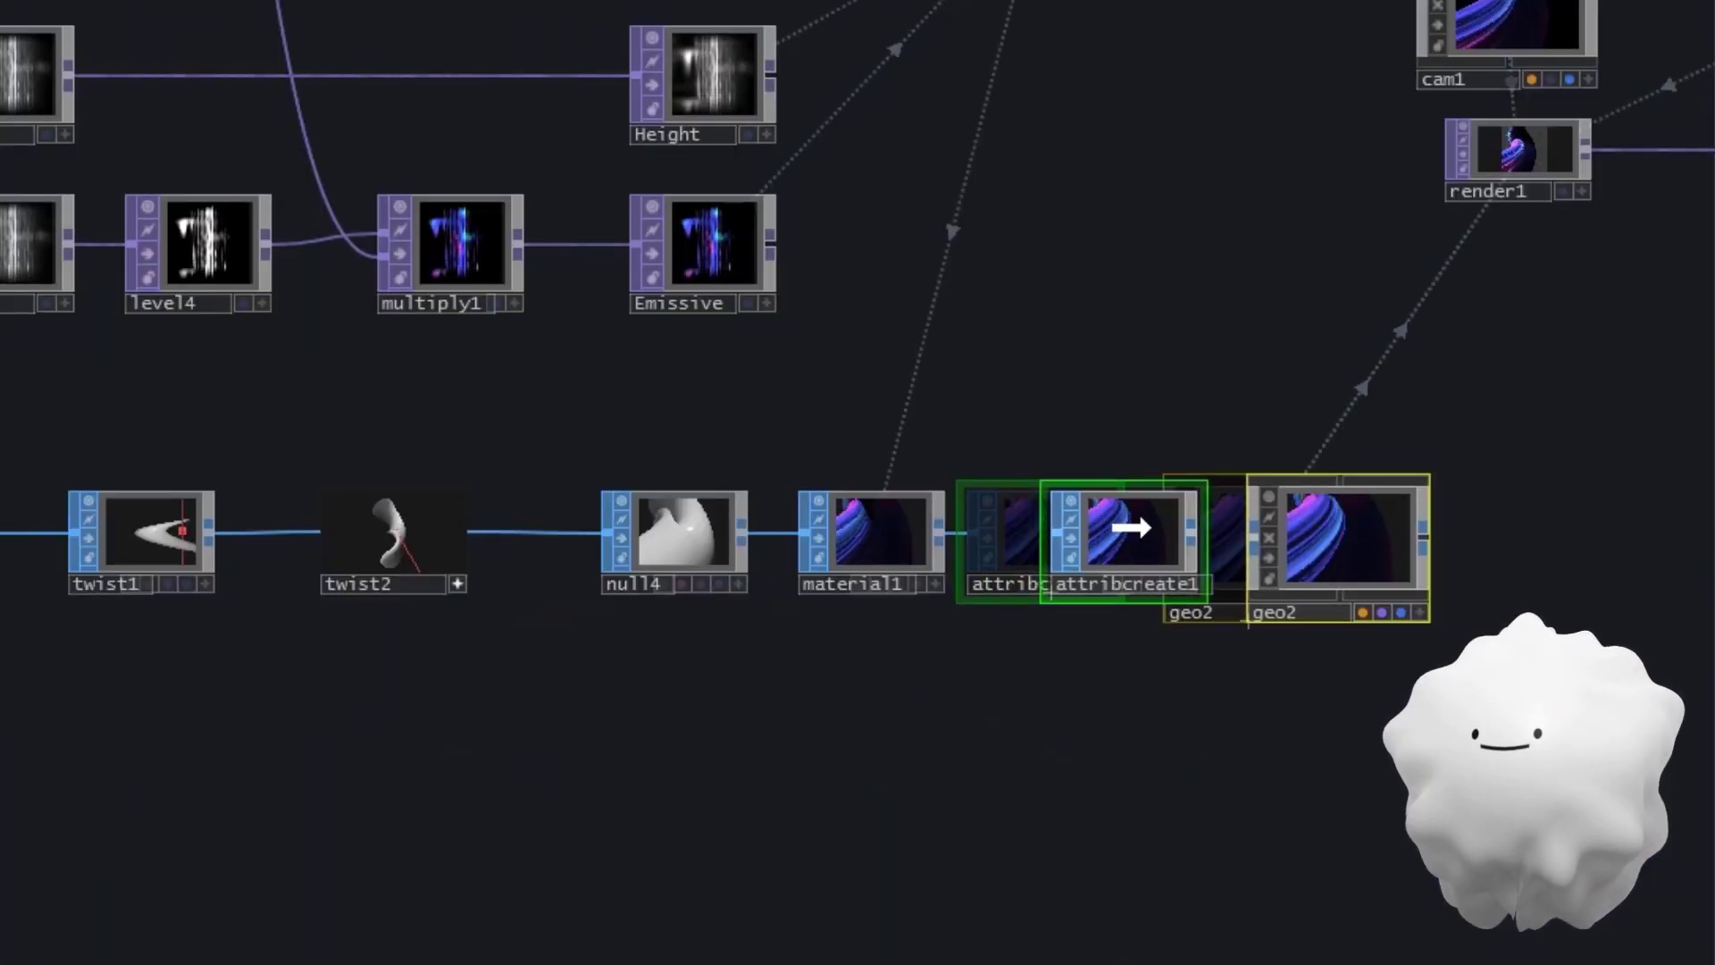
Step: Insert texture1 between material1 and attribcreate1, using Row & Columns mapping with Scale X 4
right_click(1033, 524)
left_click(1065, 492)
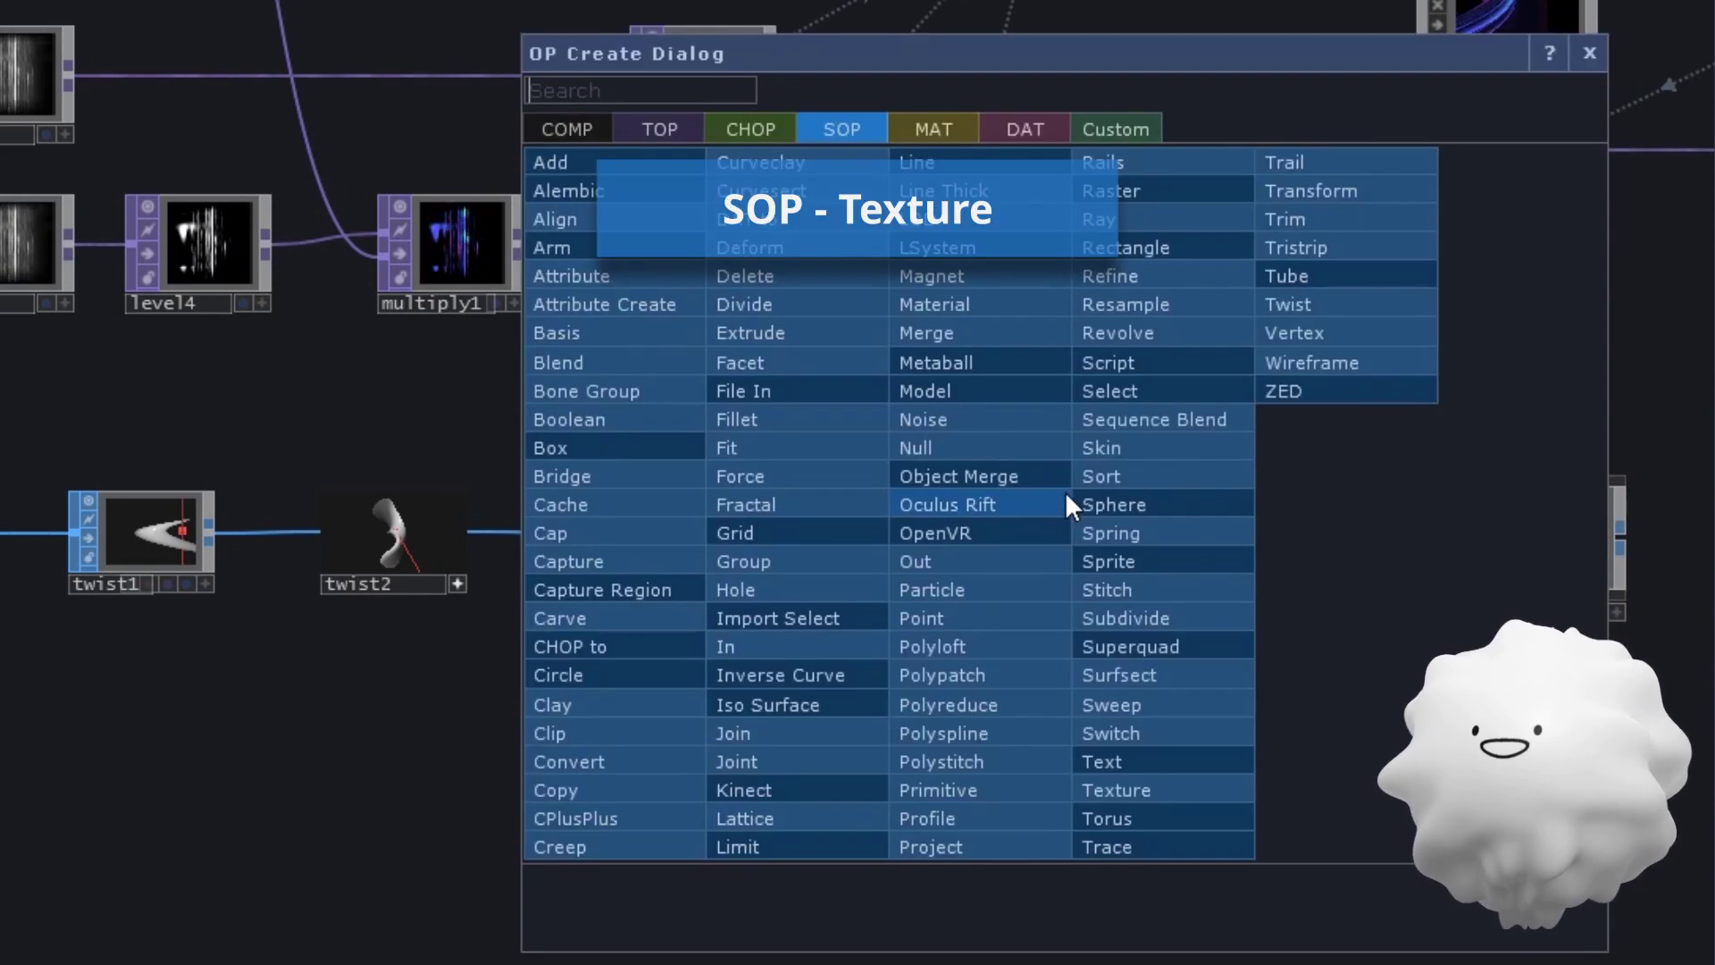
left_click(1139, 790)
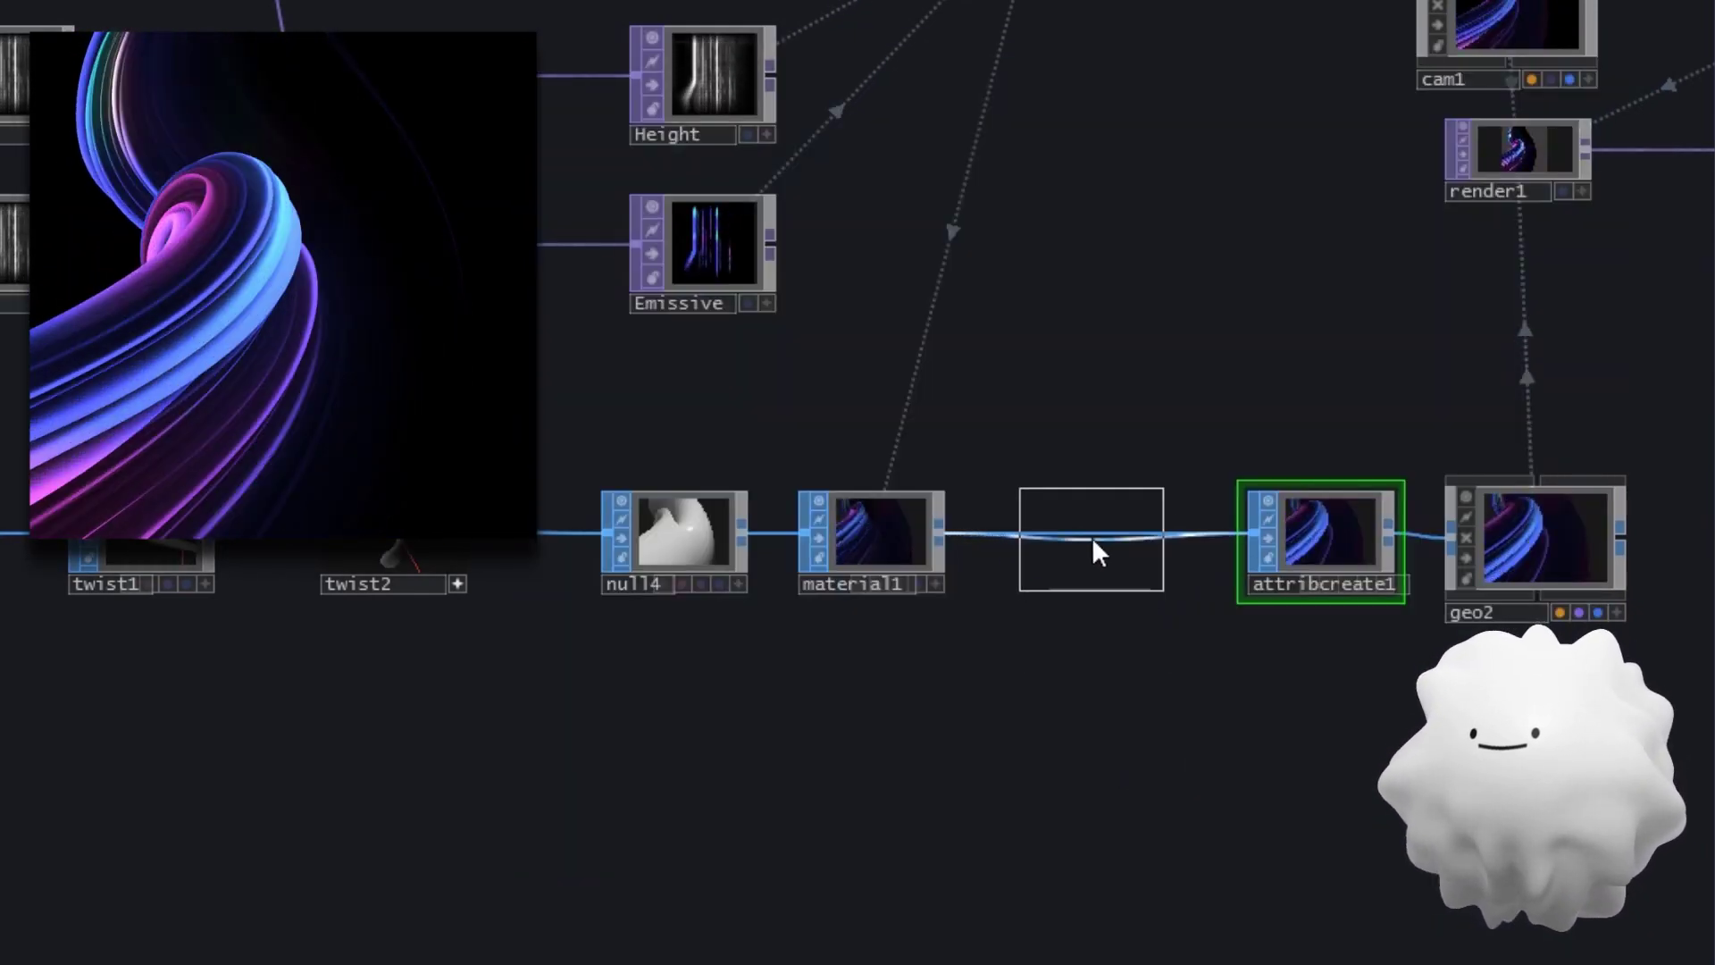
left_click(1097, 633)
middle_click_drag(1095, 631, 1102, 828)
key("p")
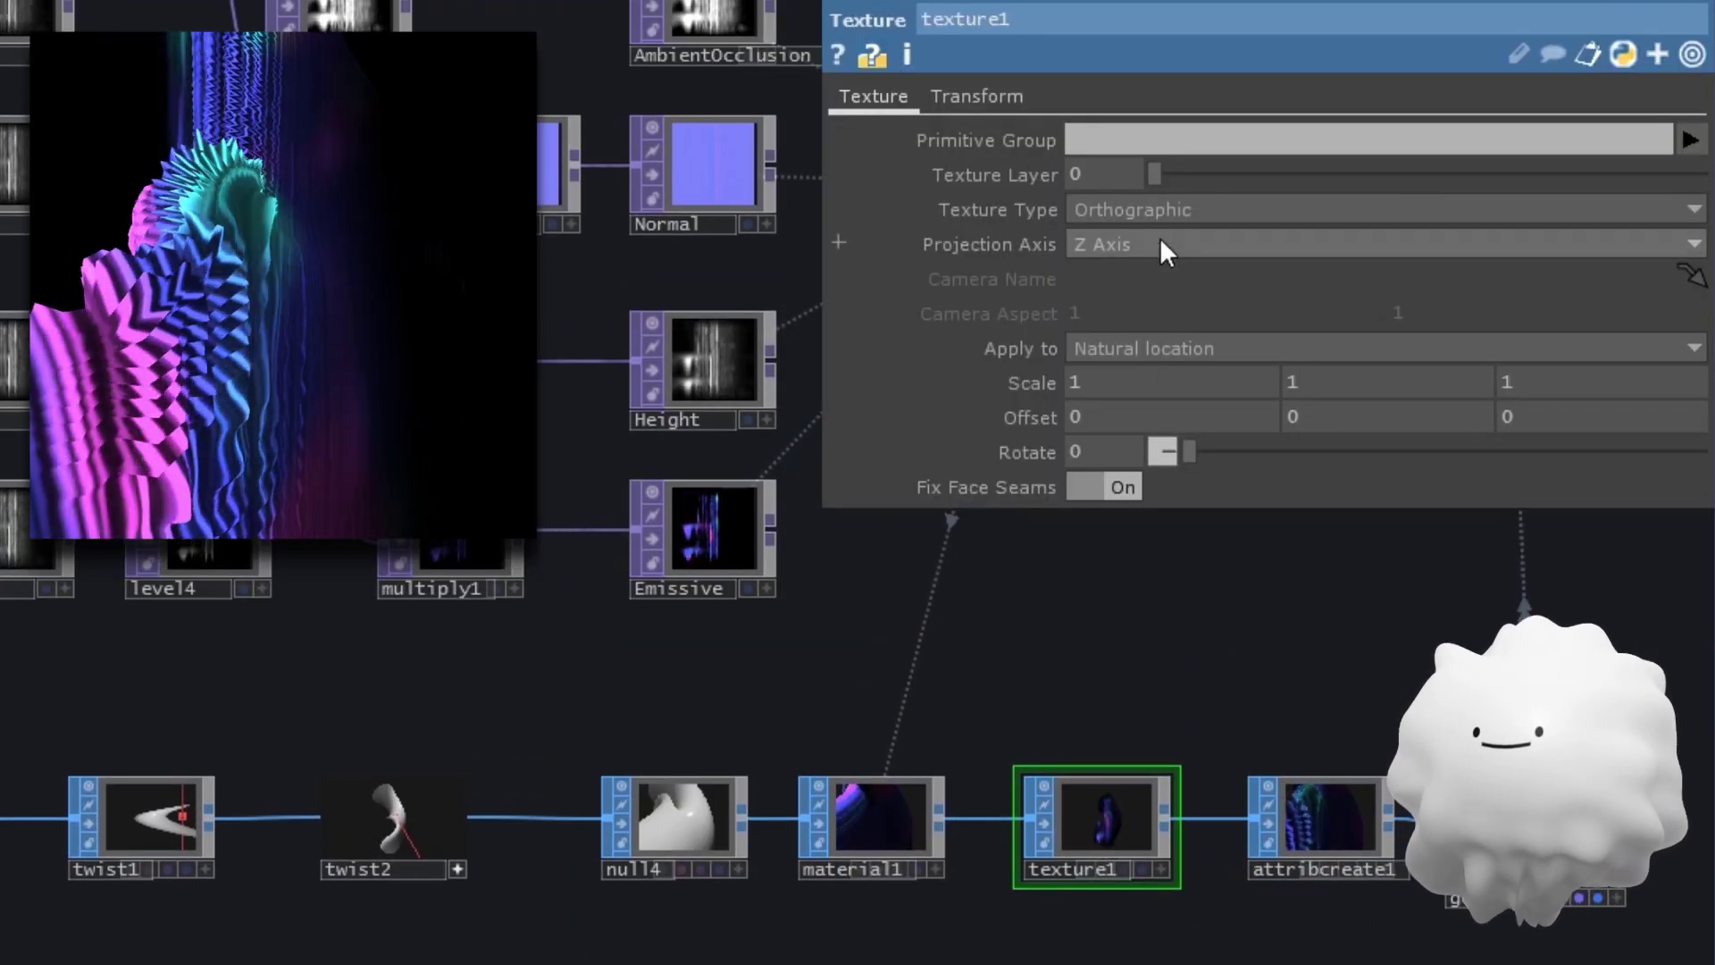
left_click(1160, 210)
left_click(1149, 375)
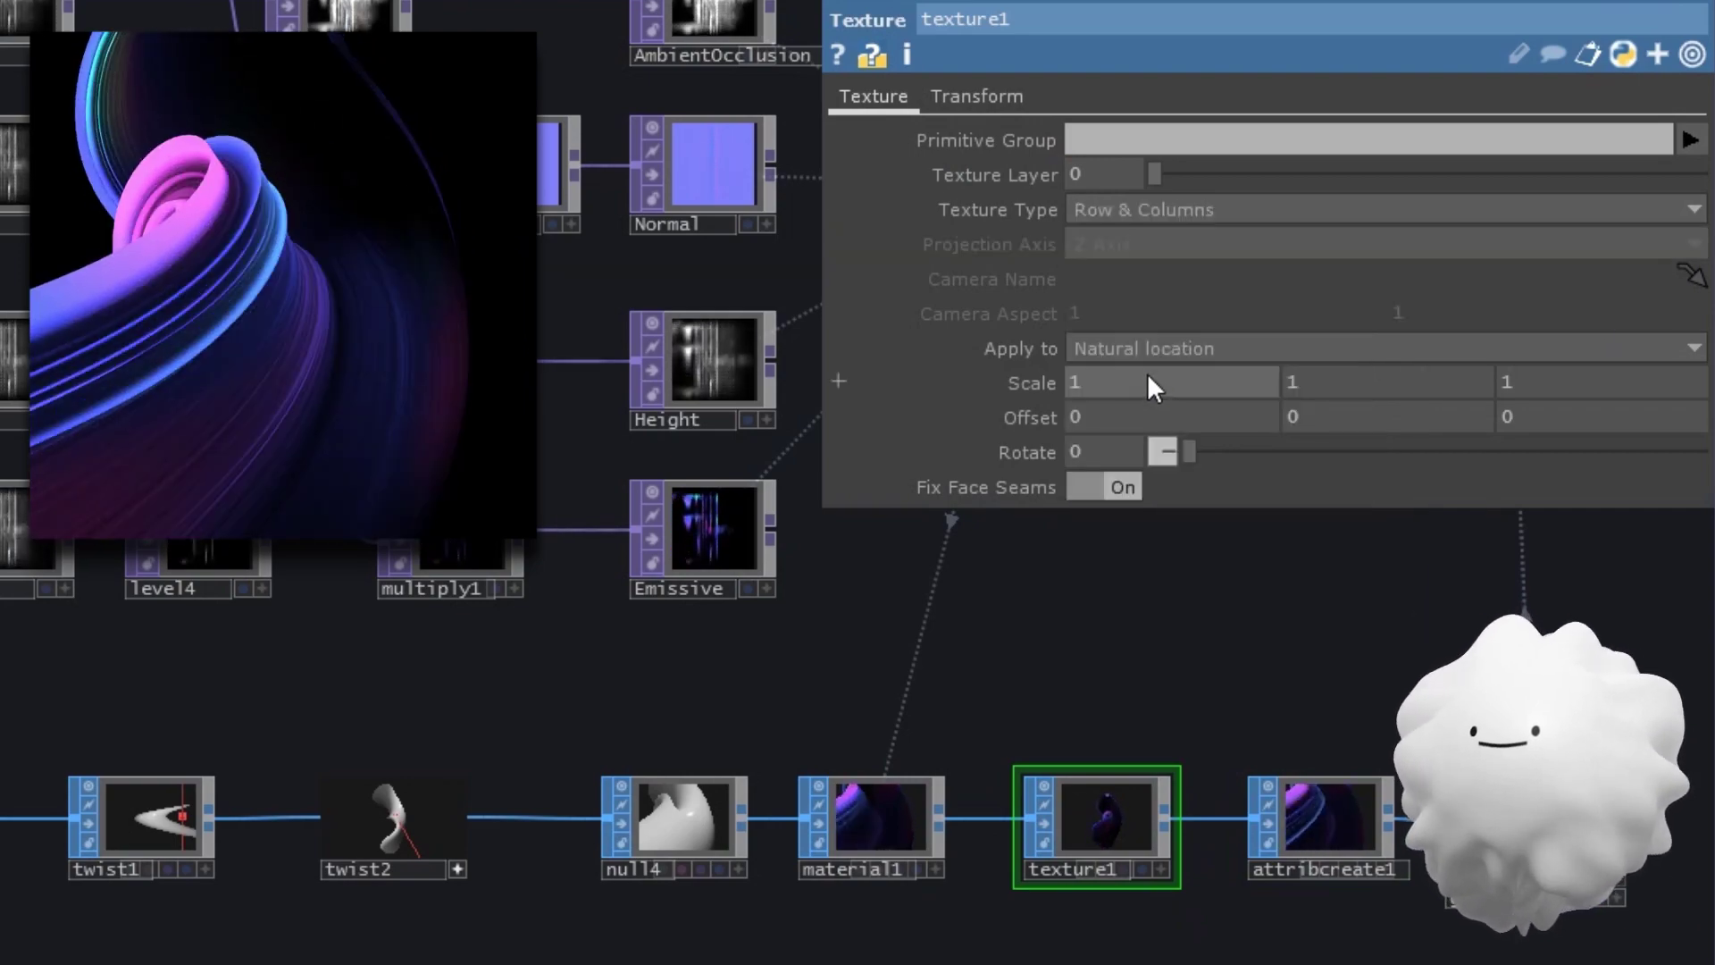
type("2")
key("Return")
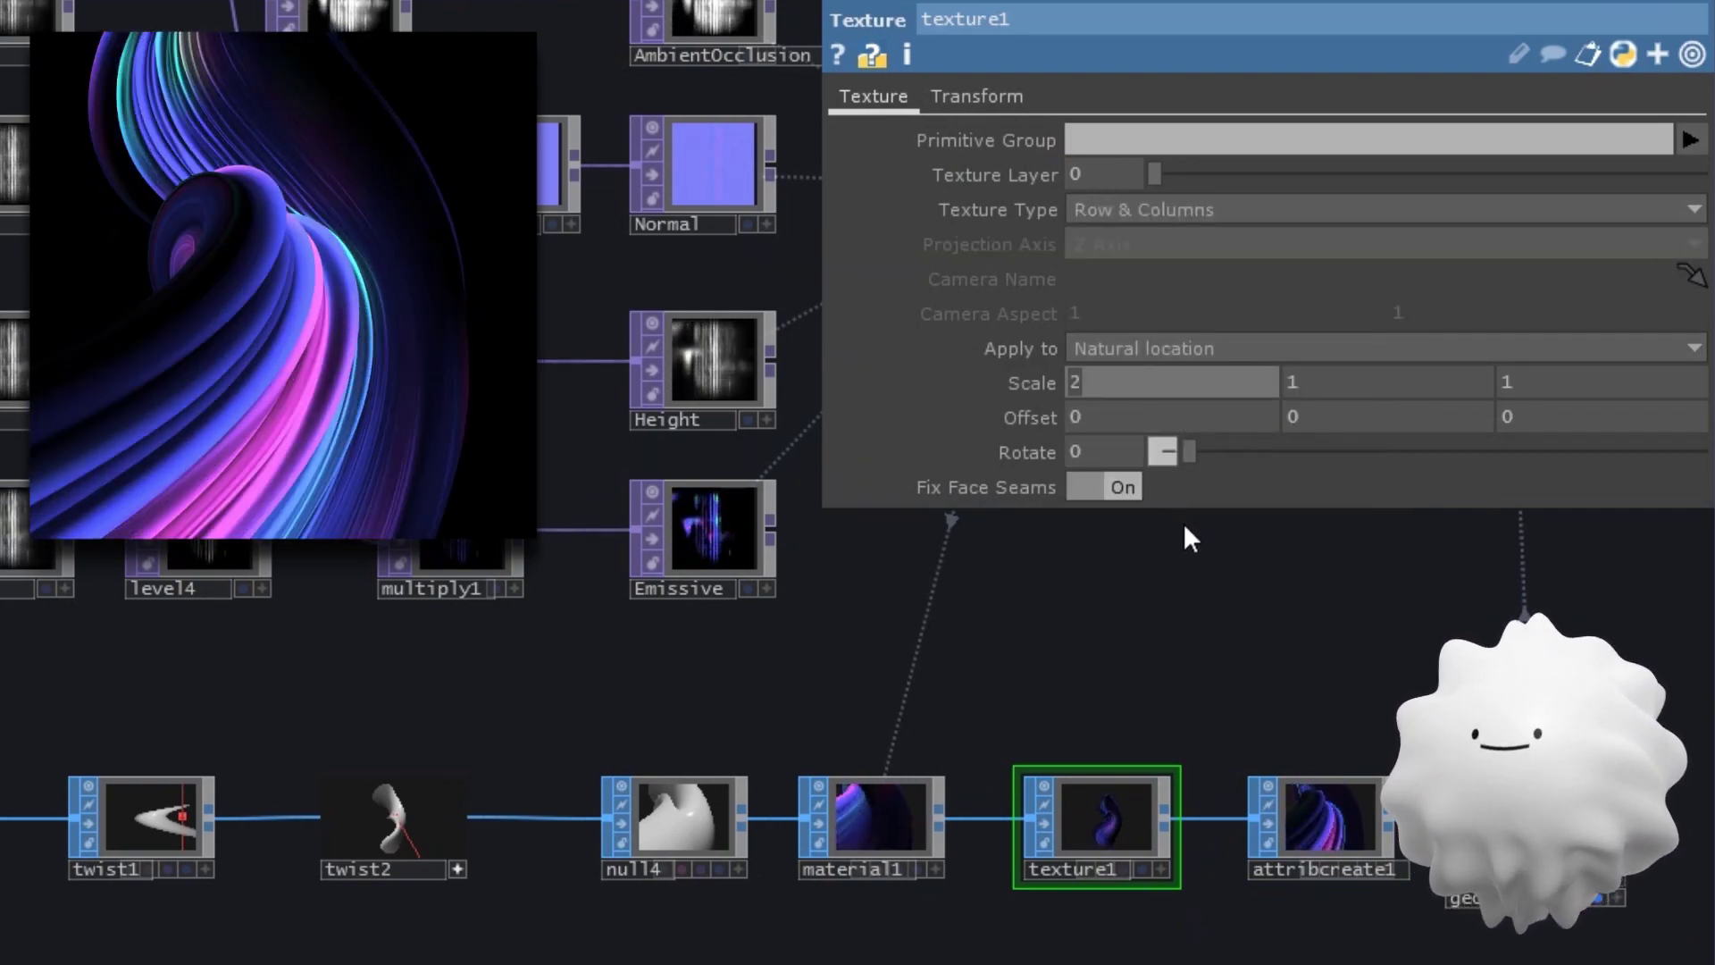
type("4")
key("Return")
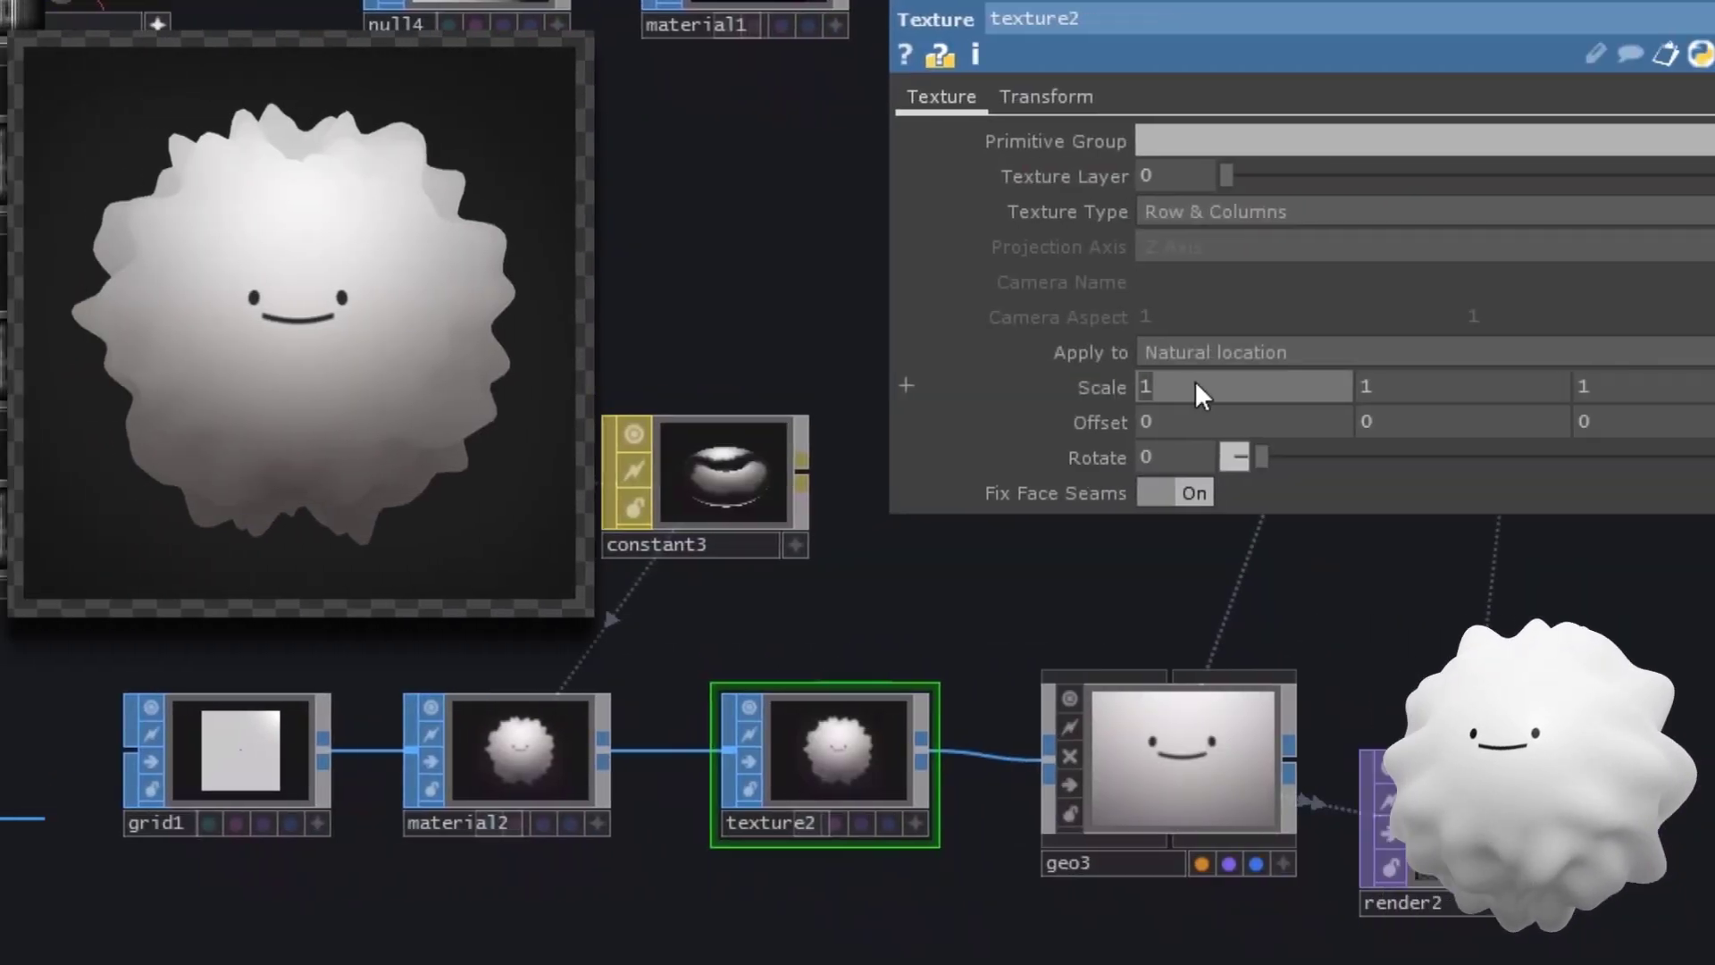
type("2")
Step: Tile texture2's scale through 2x1, 2x2 and 3x3 grids
key("Return")
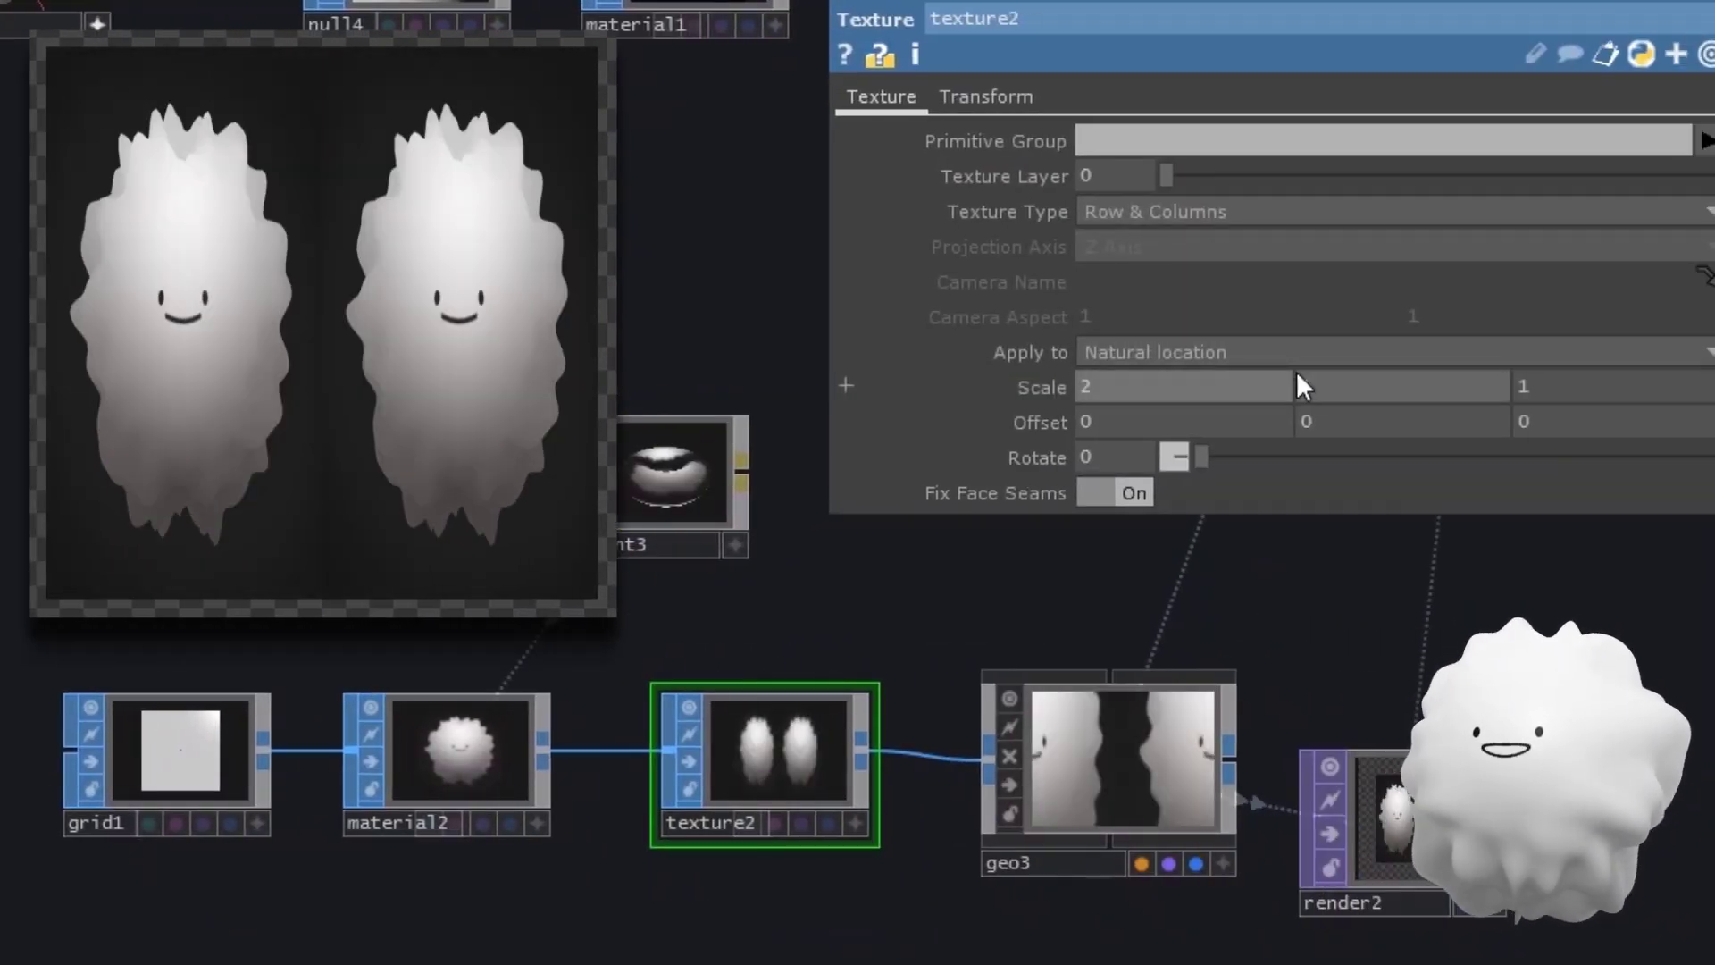
left_click(1331, 388)
type("2")
key("Return")
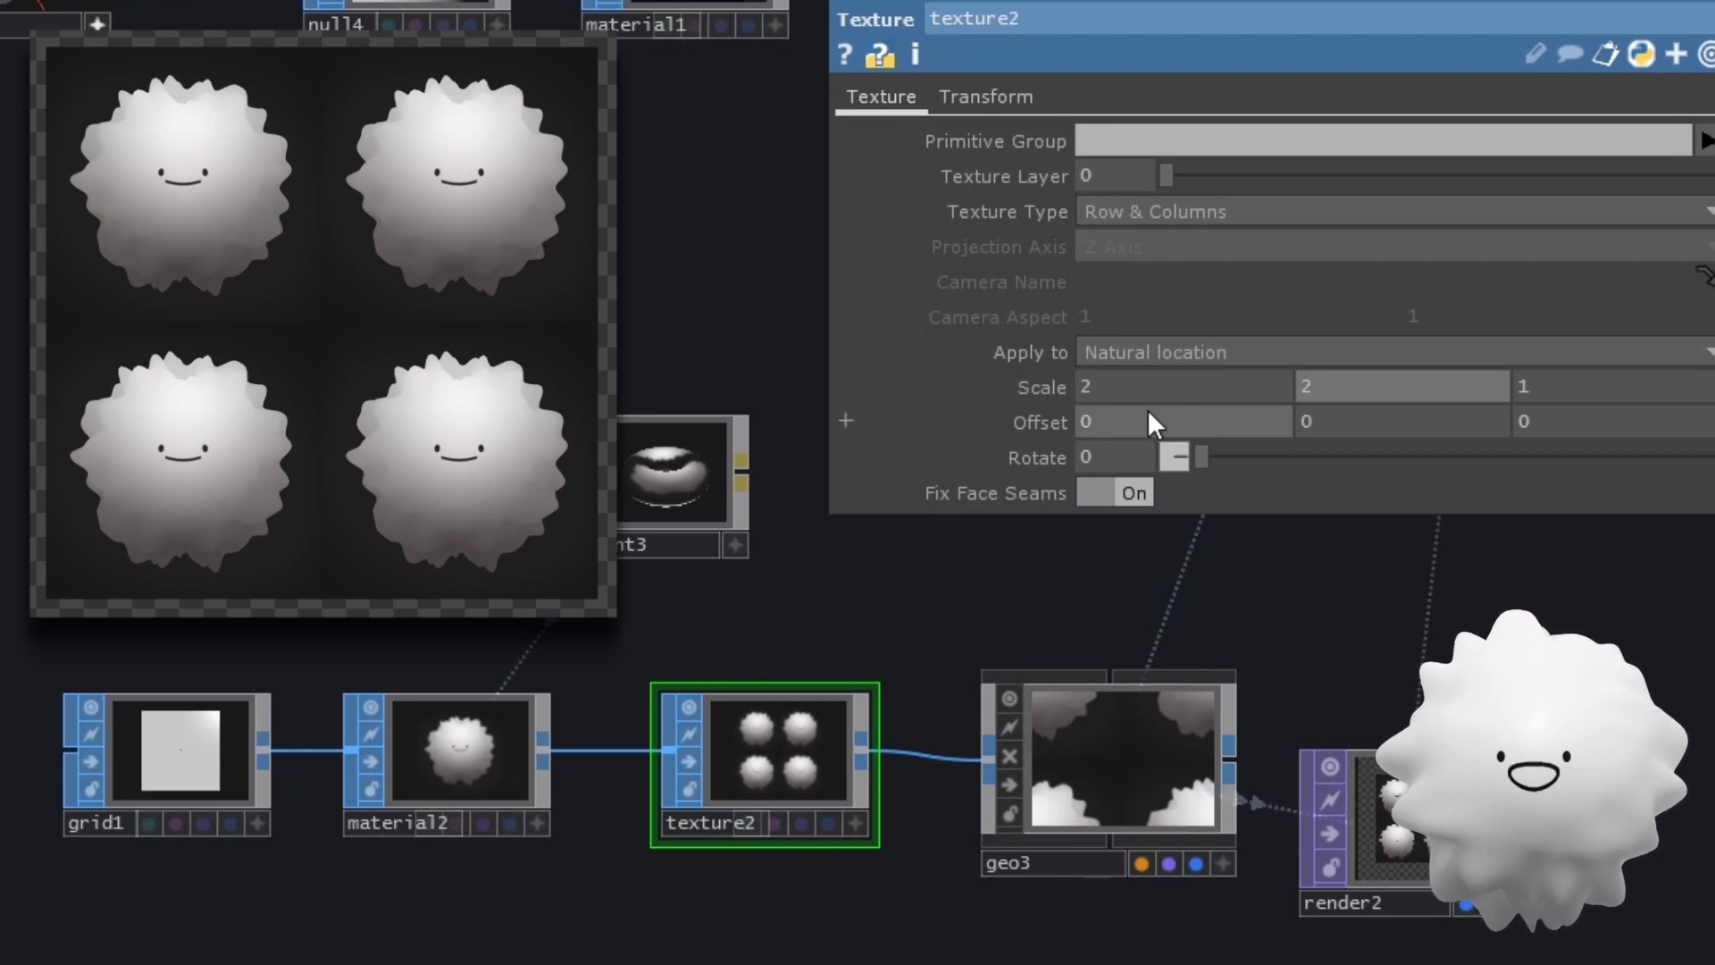
left_click(1172, 383)
type("3")
key("Return")
left_click(1397, 388)
type("3")
key("Return")
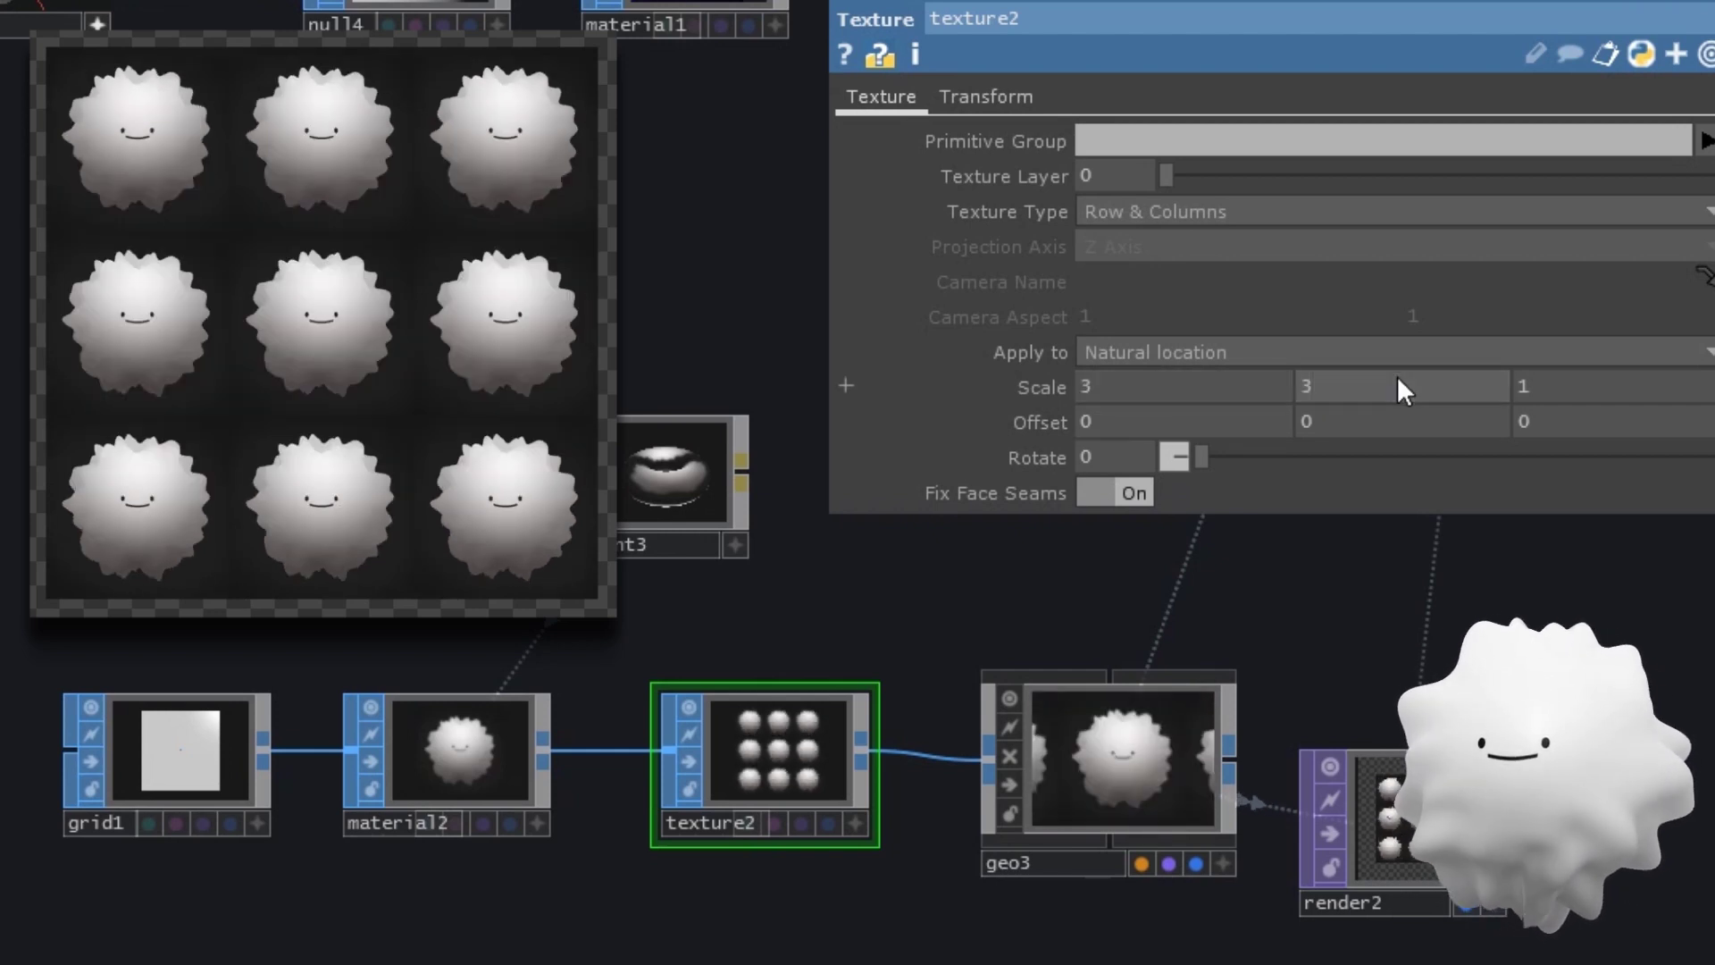
Step: Increase texture2's tiling to 5x5, then to 1000x1000 so it looks flat grey
left_click(1177, 387)
type("5")
key("Return")
left_click(1433, 386)
type("5")
key("Return")
left_click(1643, 389)
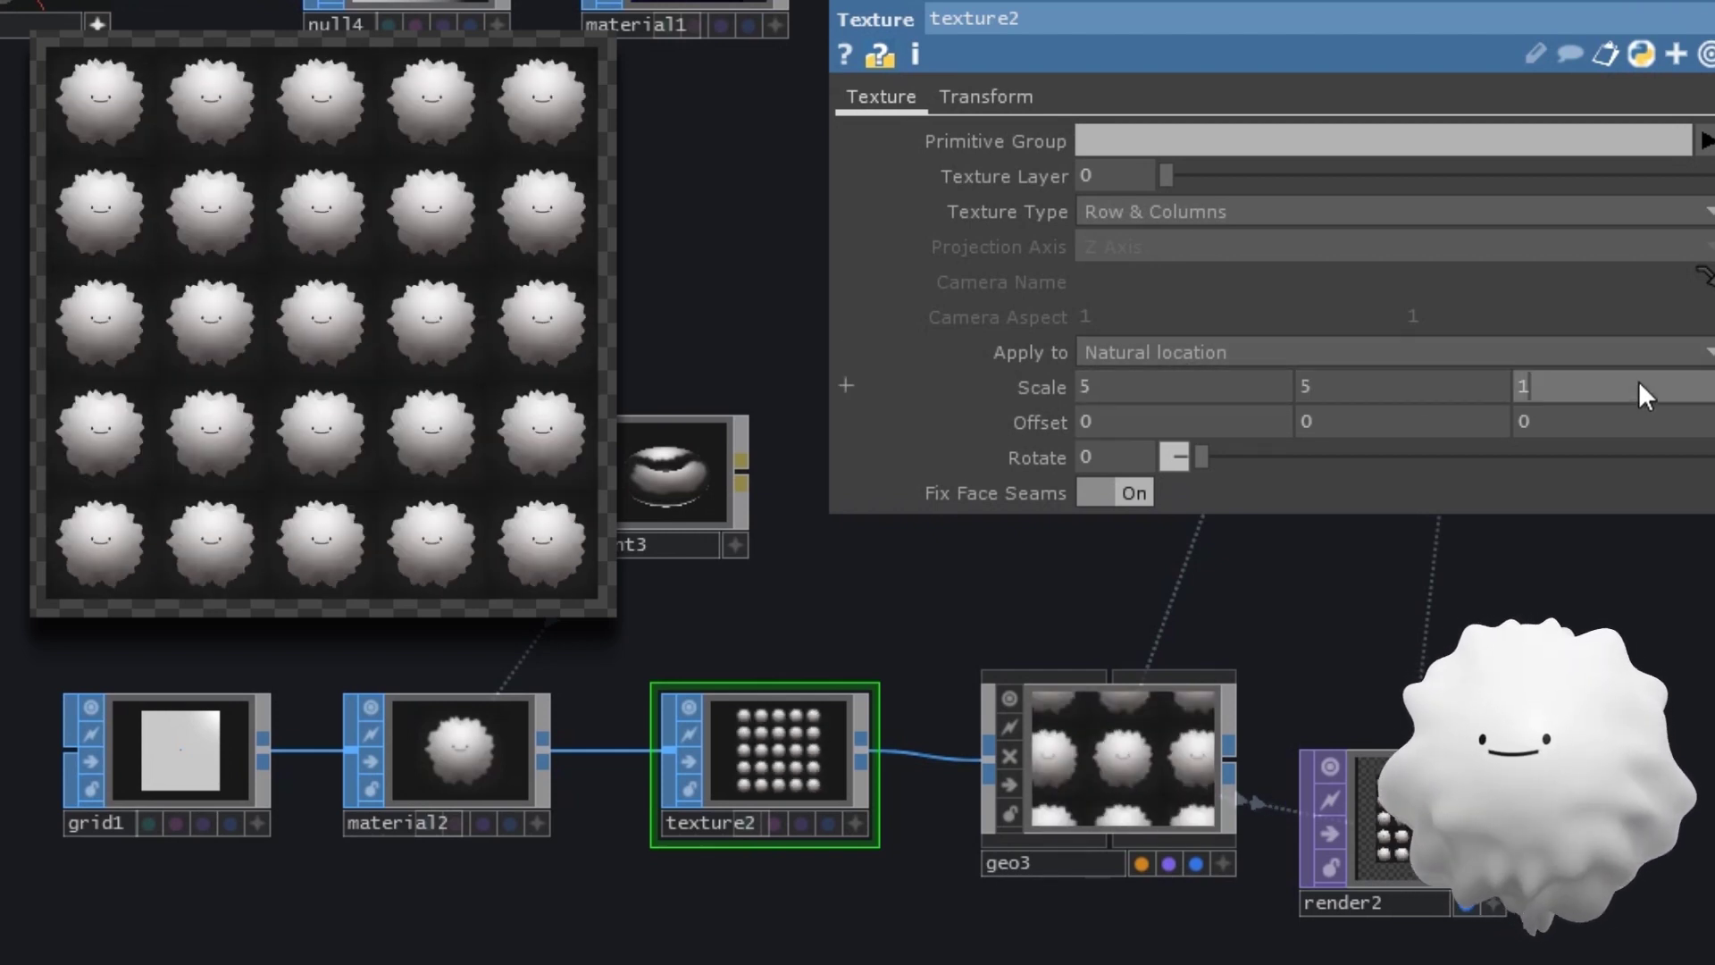
type("1")
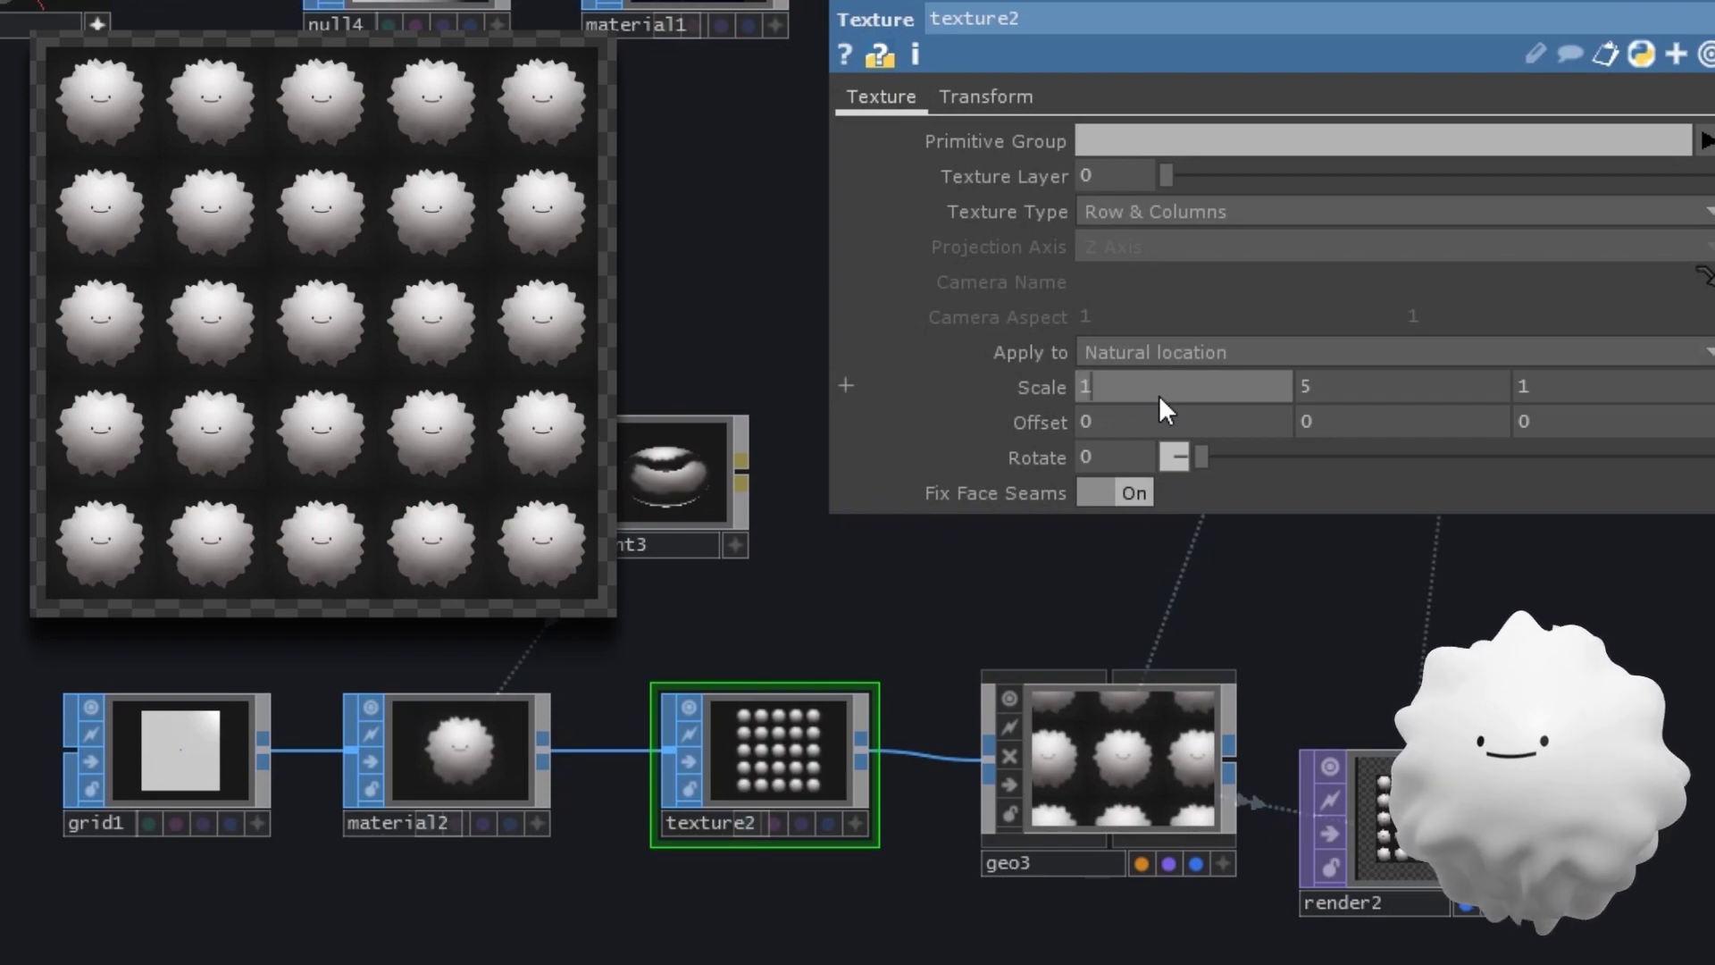
type("000")
key("Tab")
type("1000")
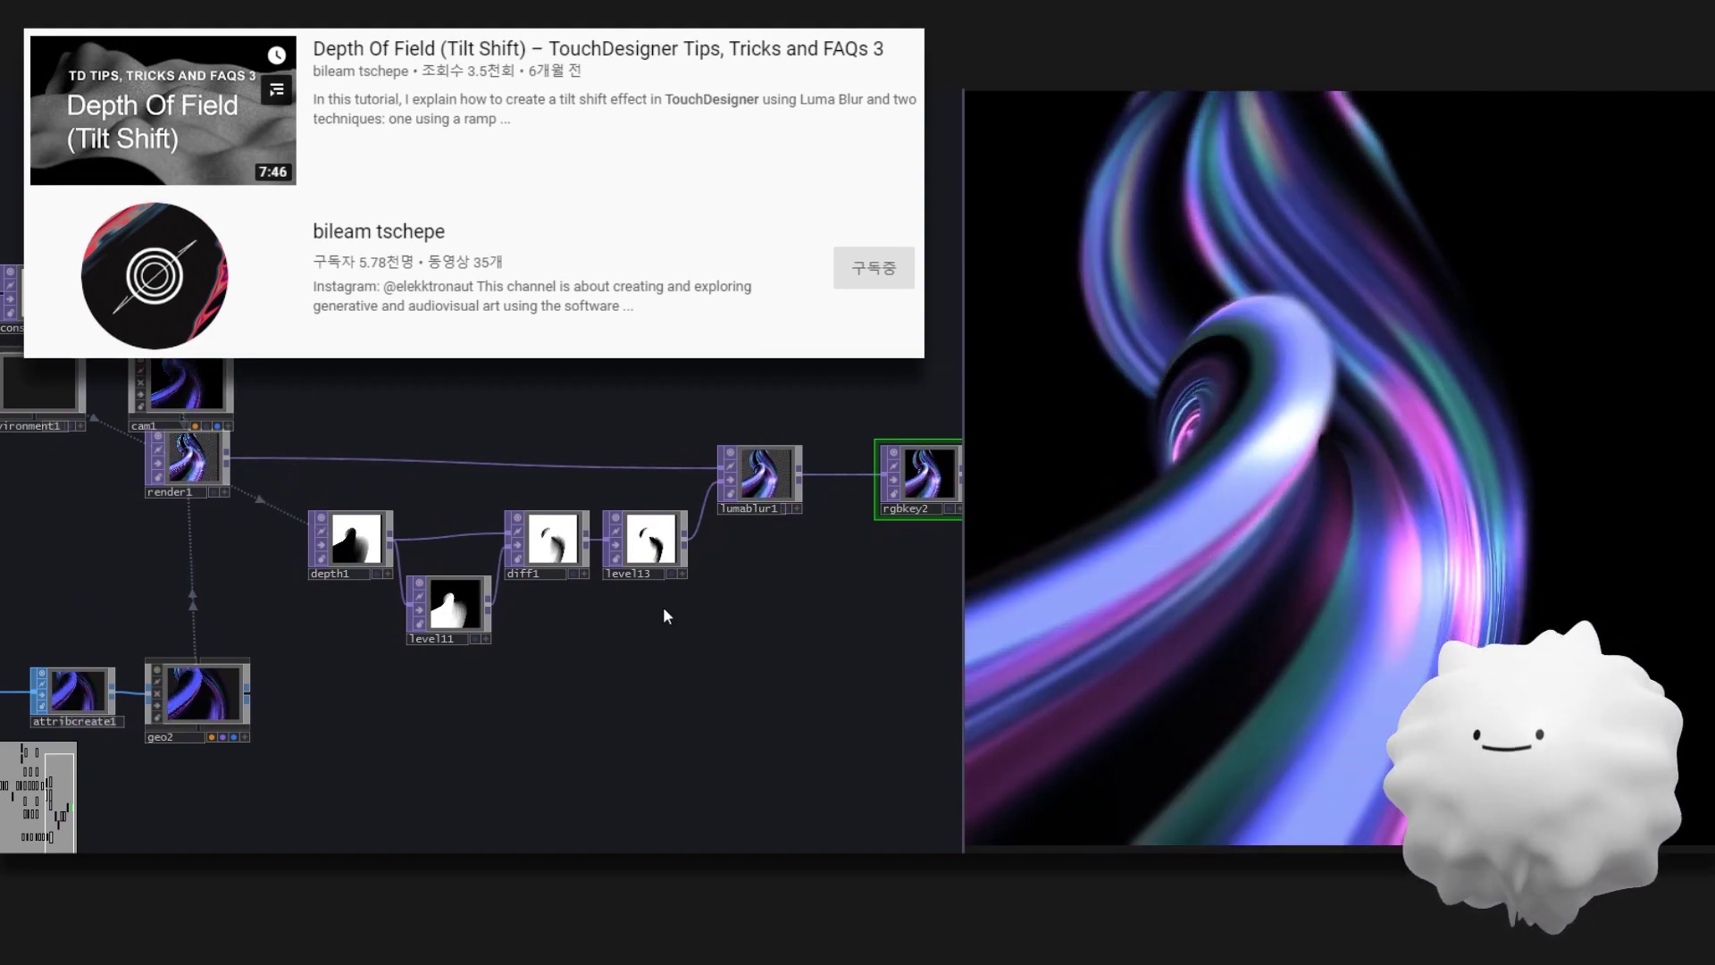
Step: Select lumablur1 to review the Depth, Level, Difference and Luma Blur chain
left_click(781, 474)
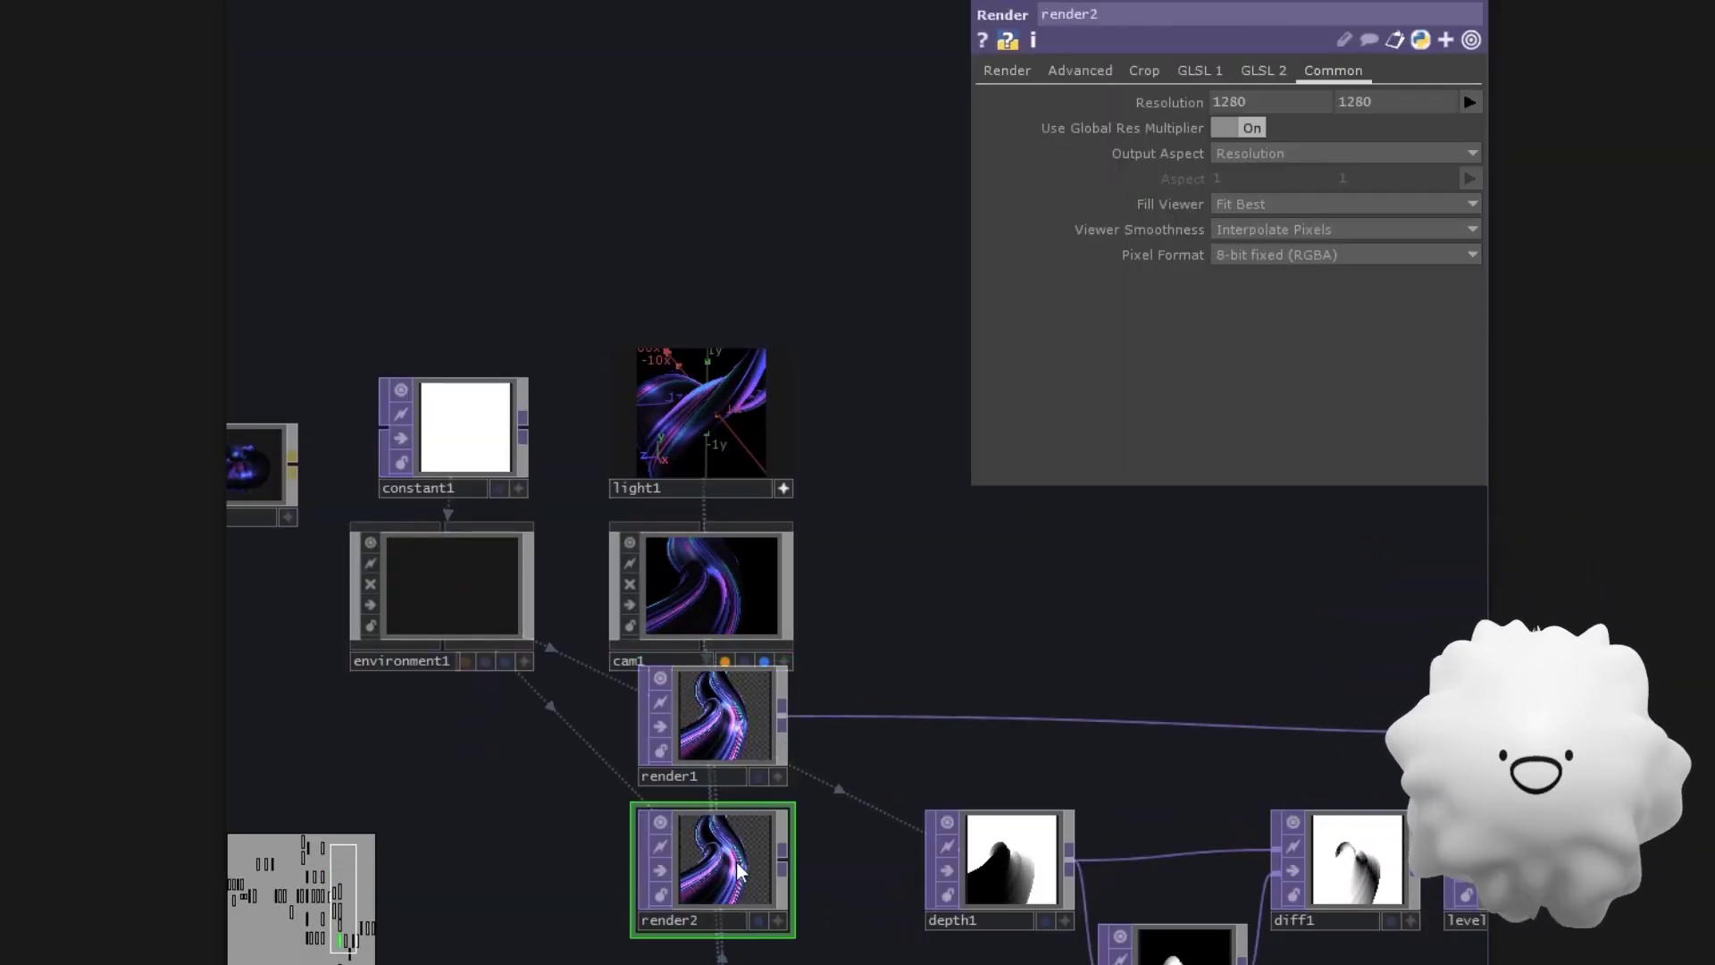
Step: Add a Channel Mix after render2 with its alpha set to 0
middle_click_drag(738, 868, 709, 740)
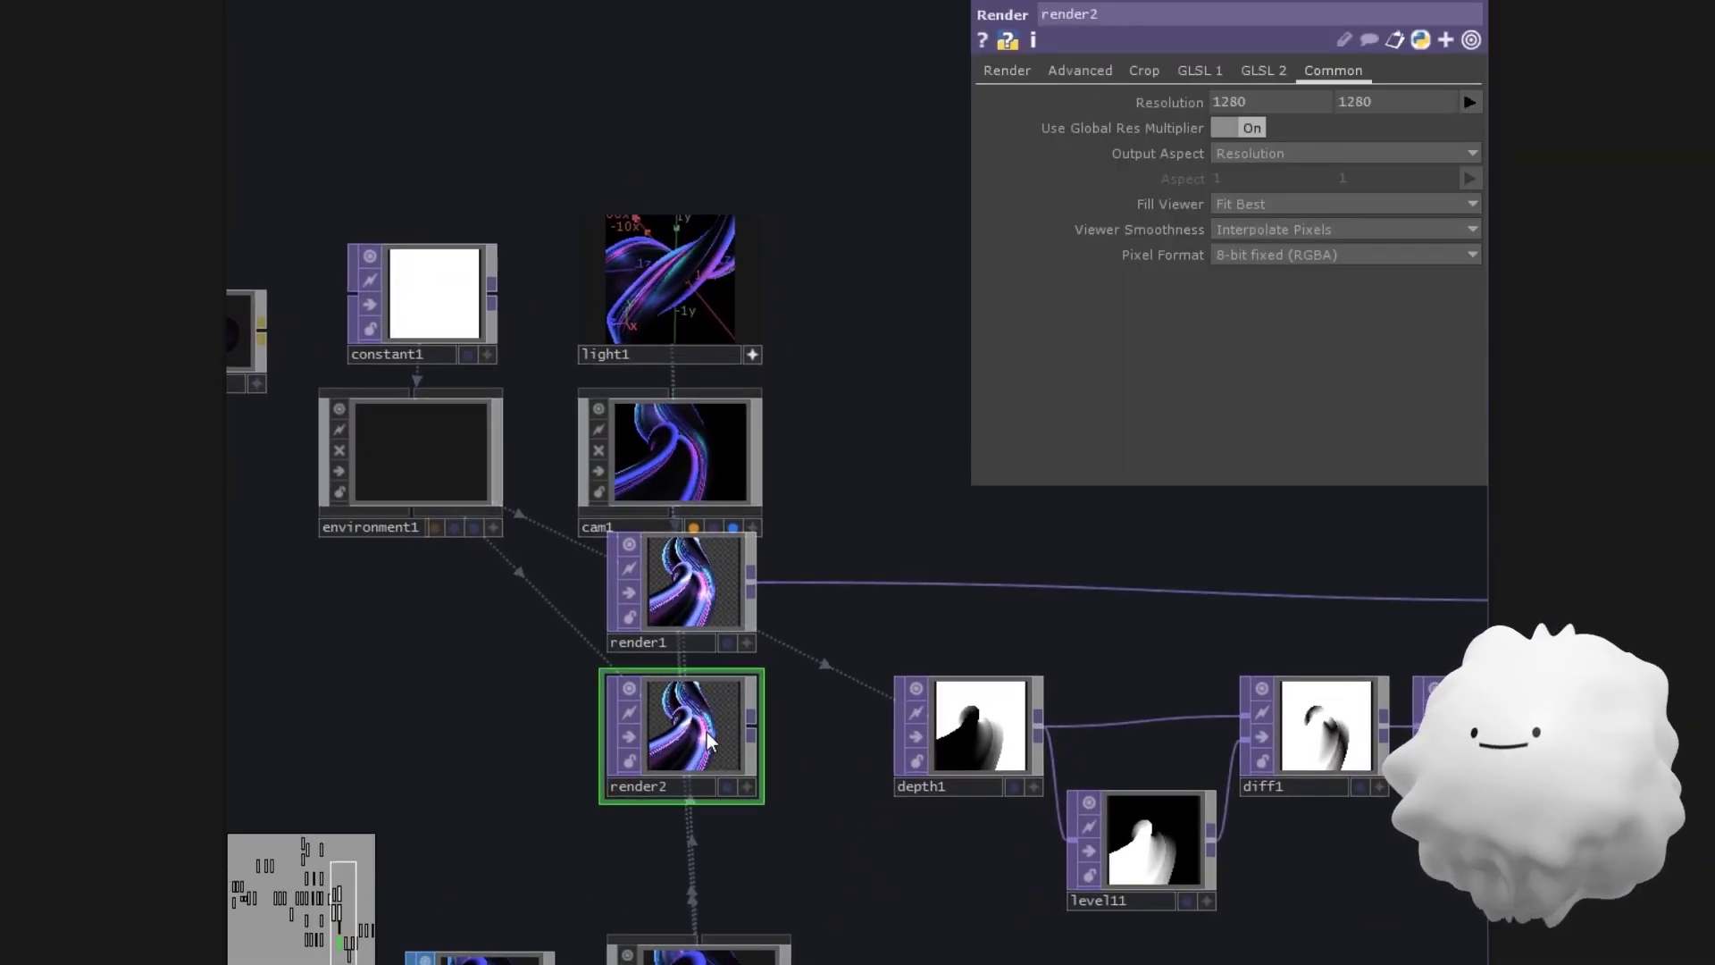
scroll(724, 693, "up", 2)
left_click(1007, 70)
middle_click_drag(872, 634, 895, 508)
scroll(895, 508, "up", 2)
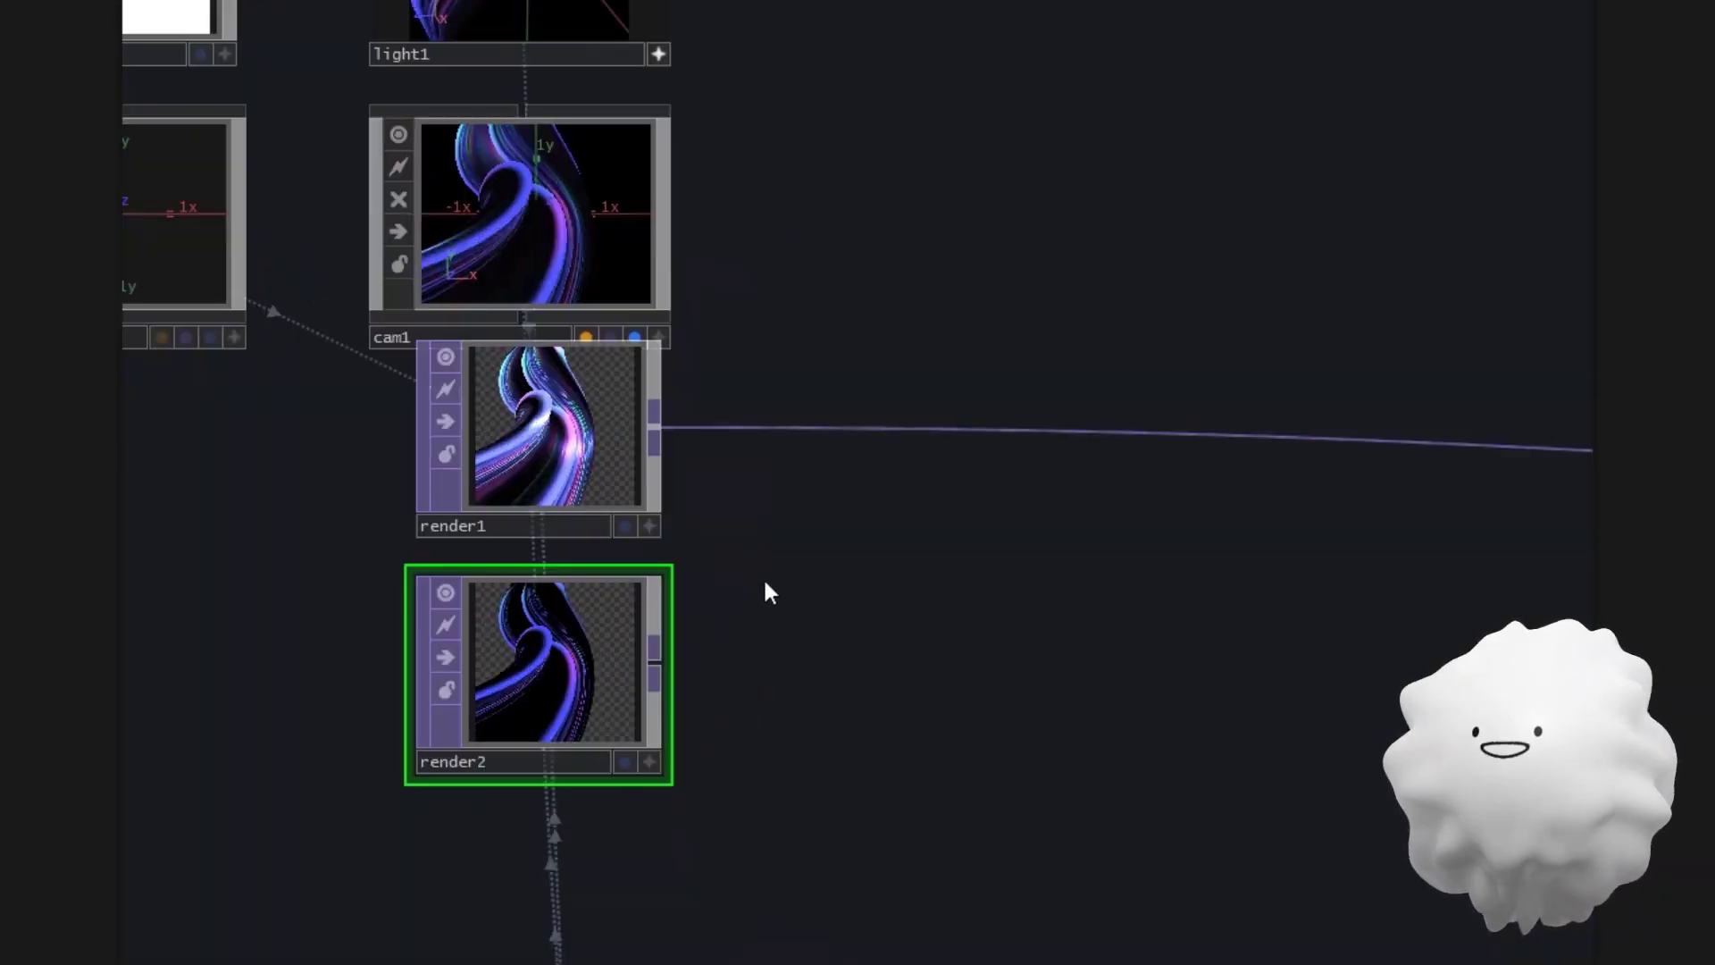
left_click(950, 661)
type("c")
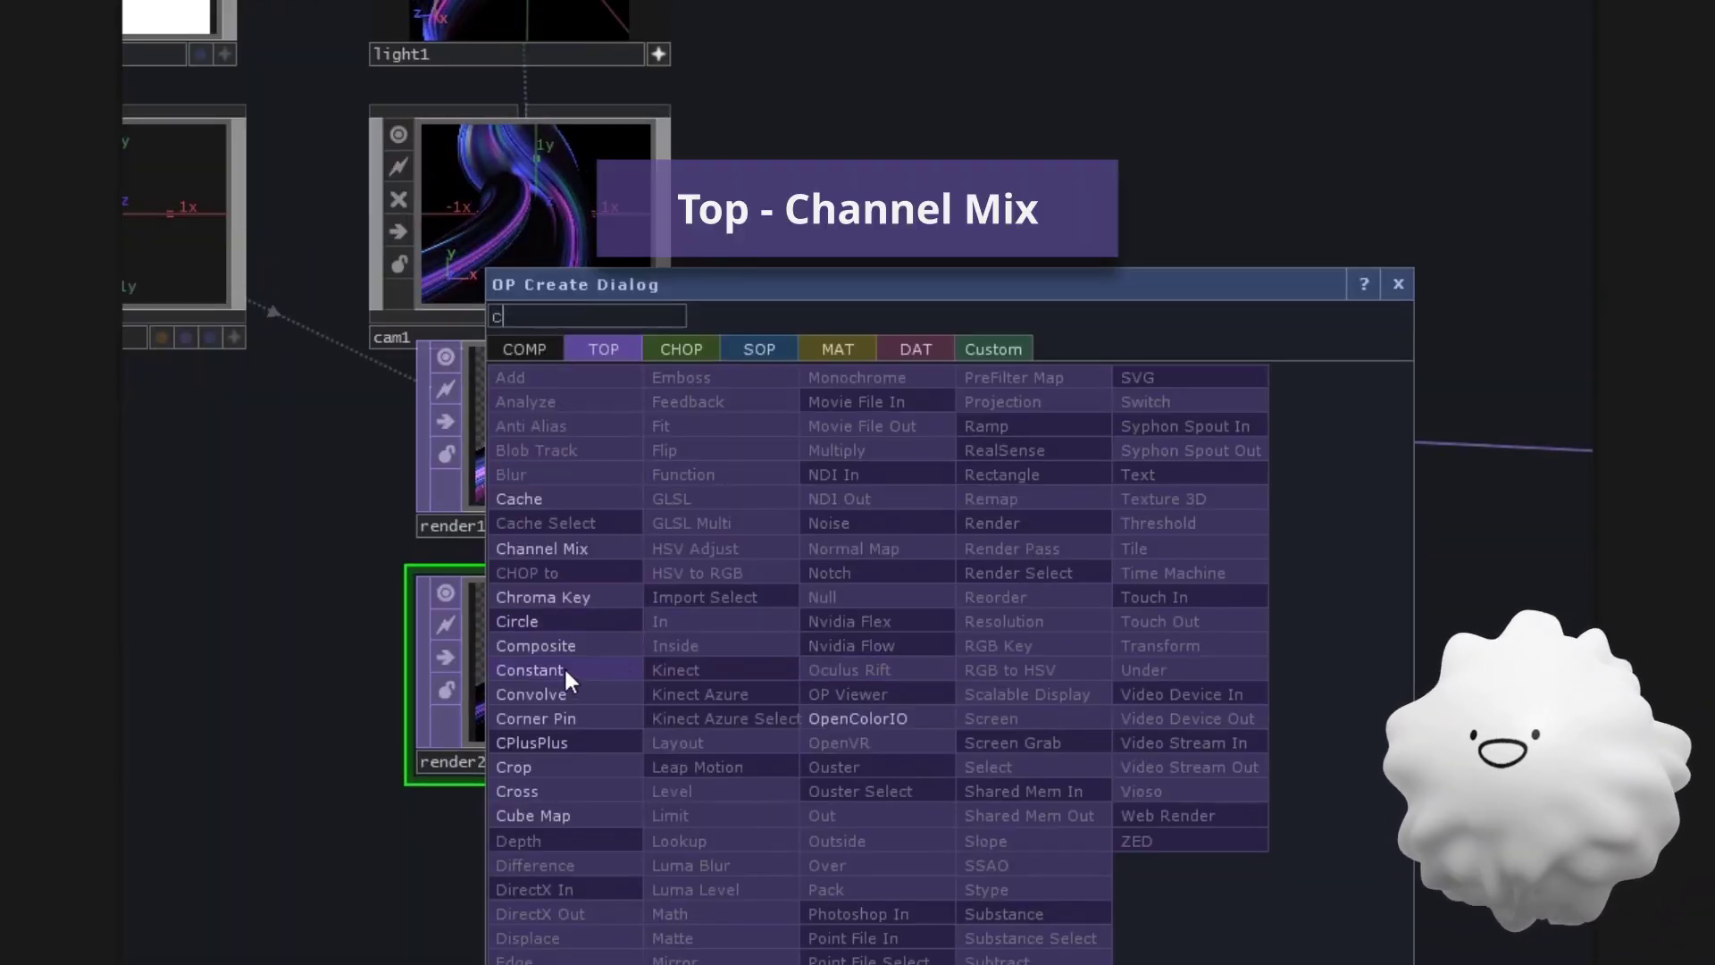
left_click(565, 548)
left_click(1009, 691)
scroll(993, 678, "up", 3)
scroll(994, 678, "up", 2)
type("p")
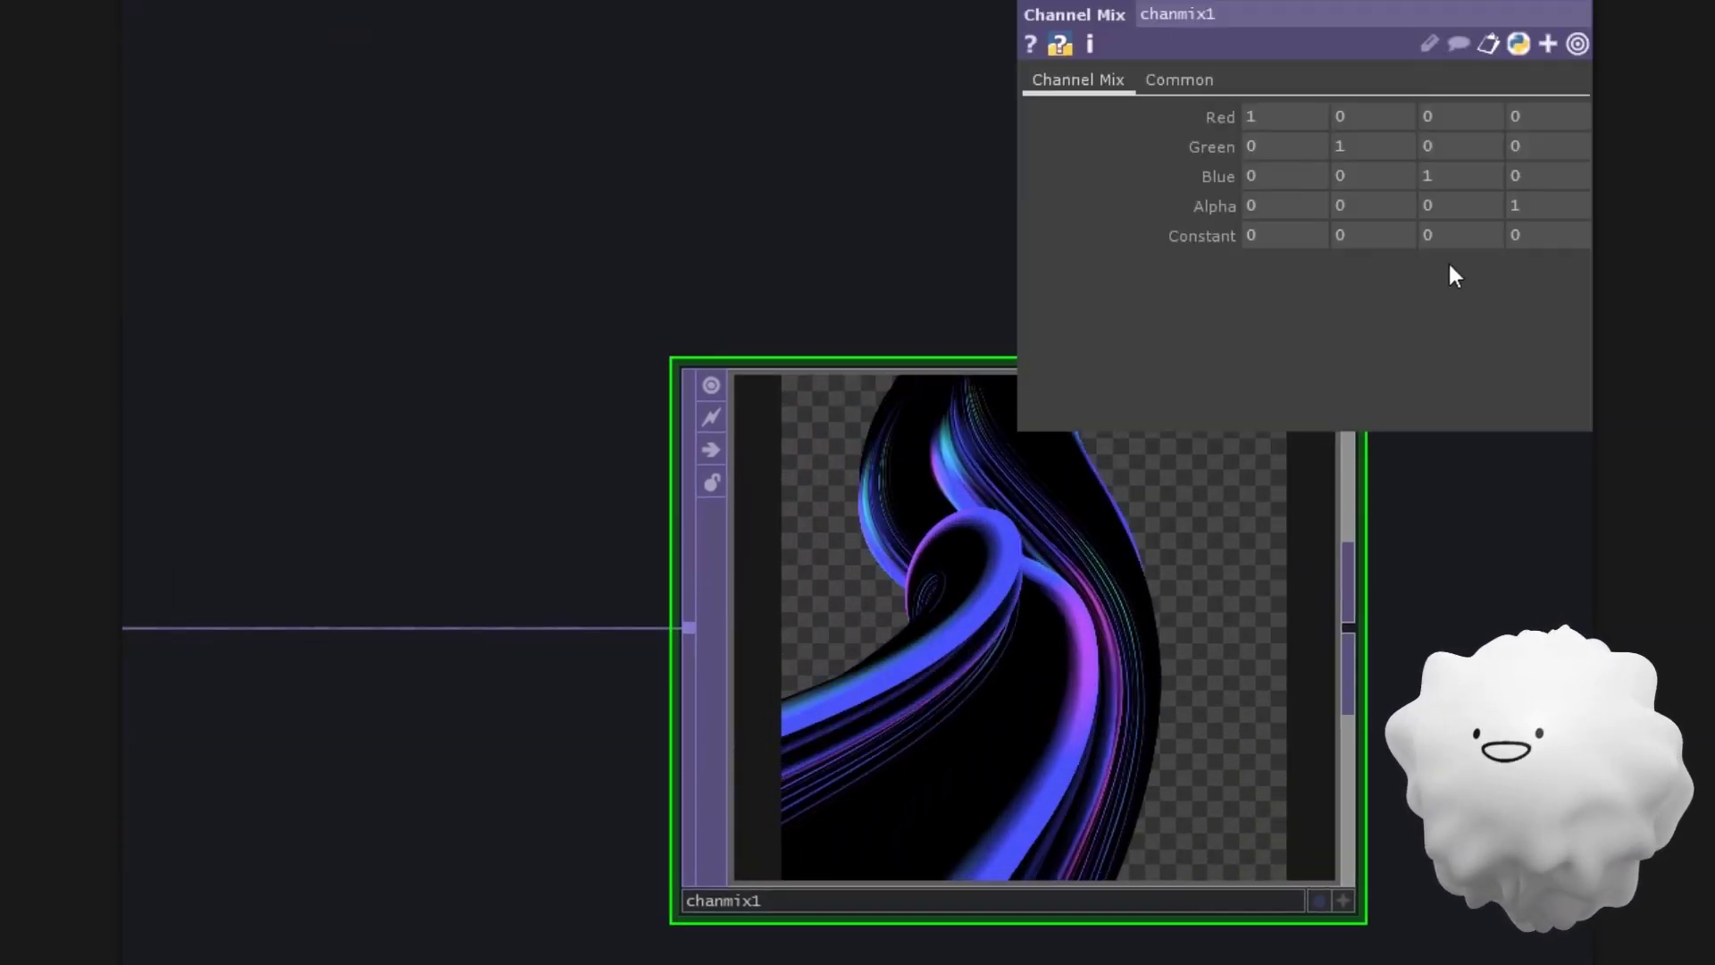
type("0")
key("Return")
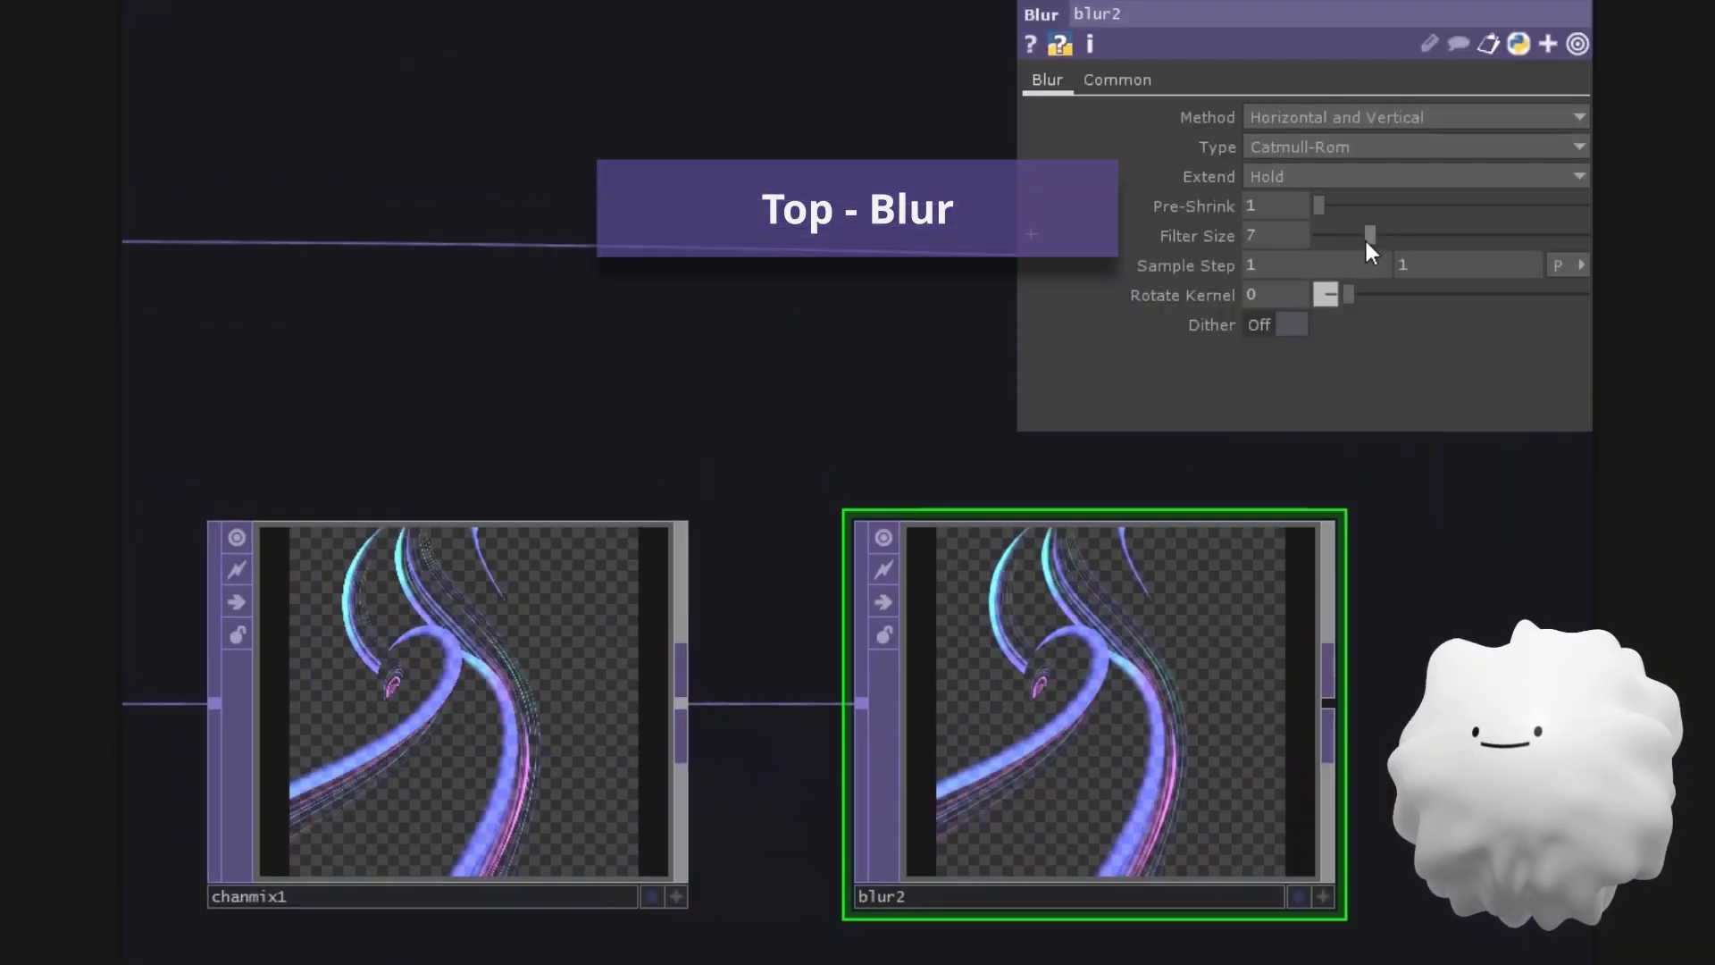
Step: Blur the strands with filter size 32 and add blur2 over render1 in comp3
scroll(1338, 655, "up", 5)
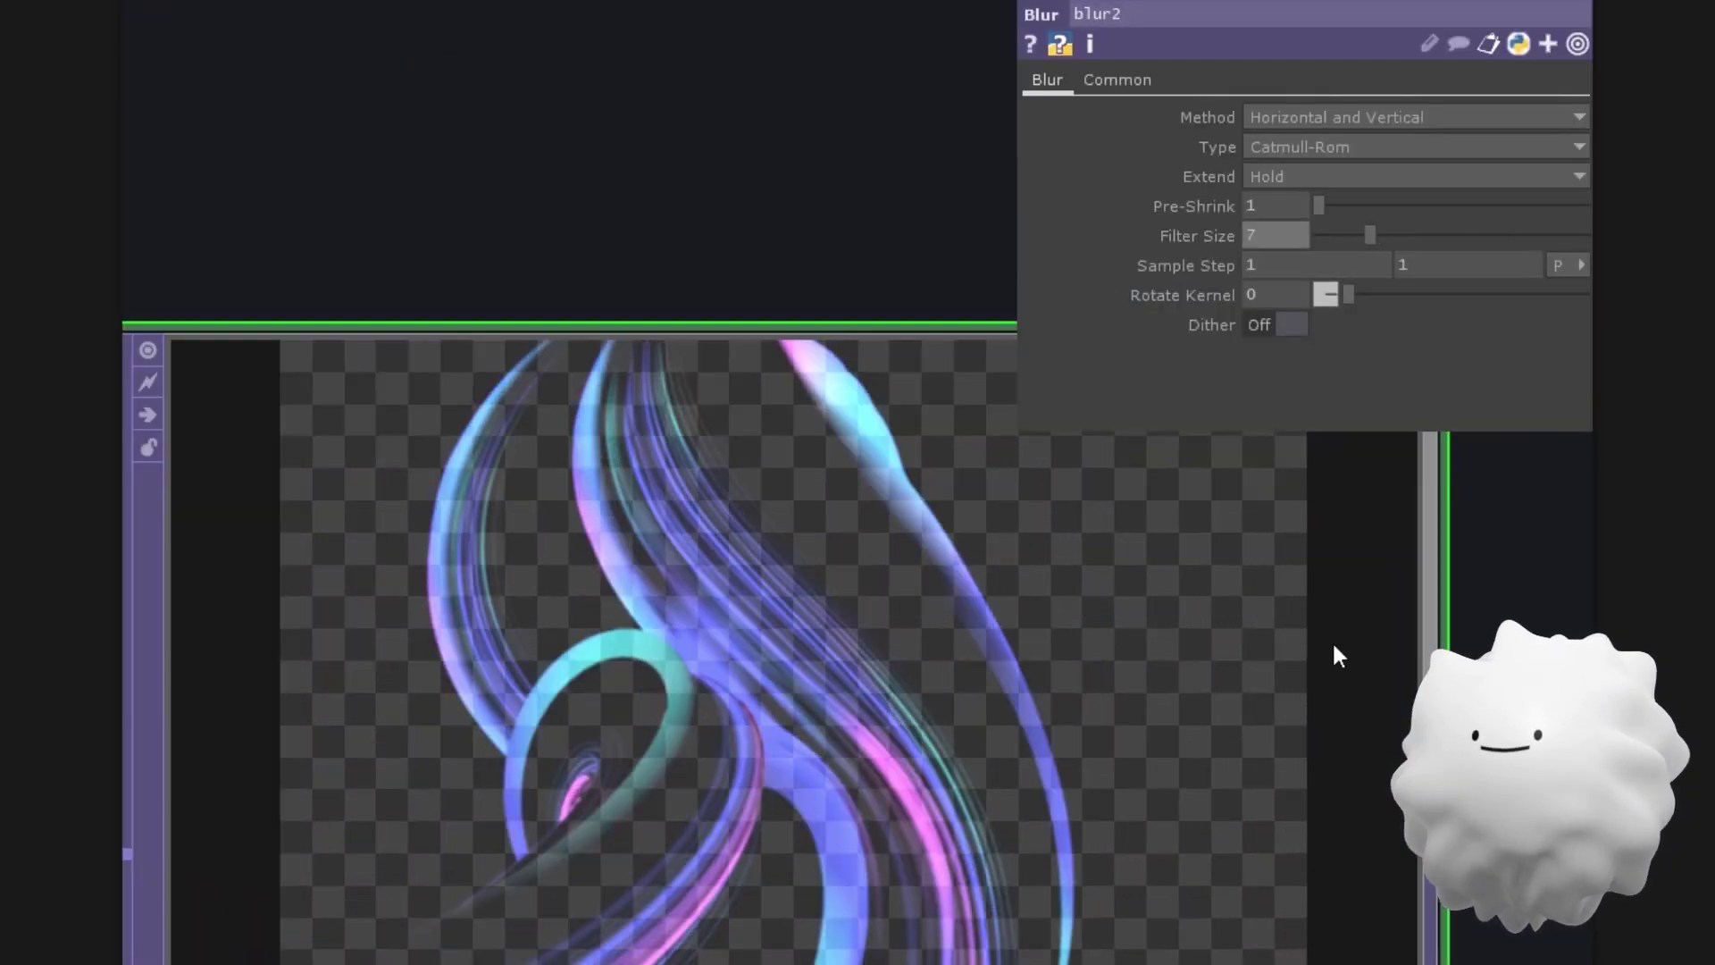
left_click_drag(1319, 205, 1584, 234)
scroll(617, 633, "down", 5)
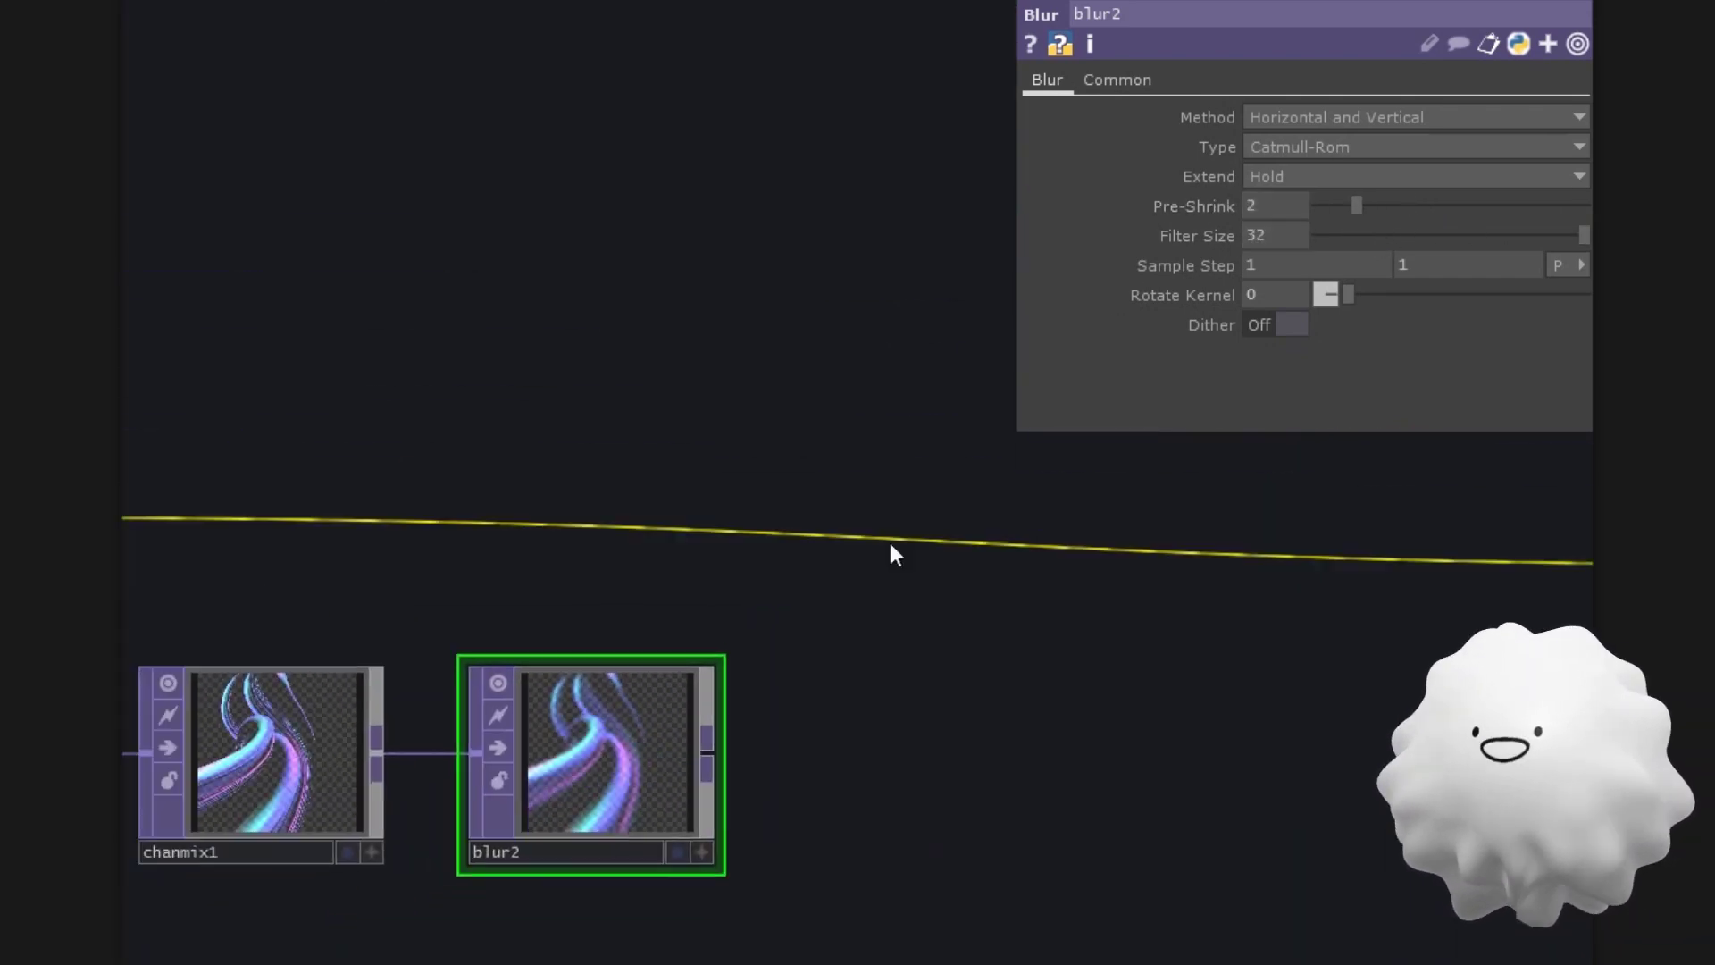
key("Tab")
type("c")
left_click(575, 499)
left_click(984, 554)
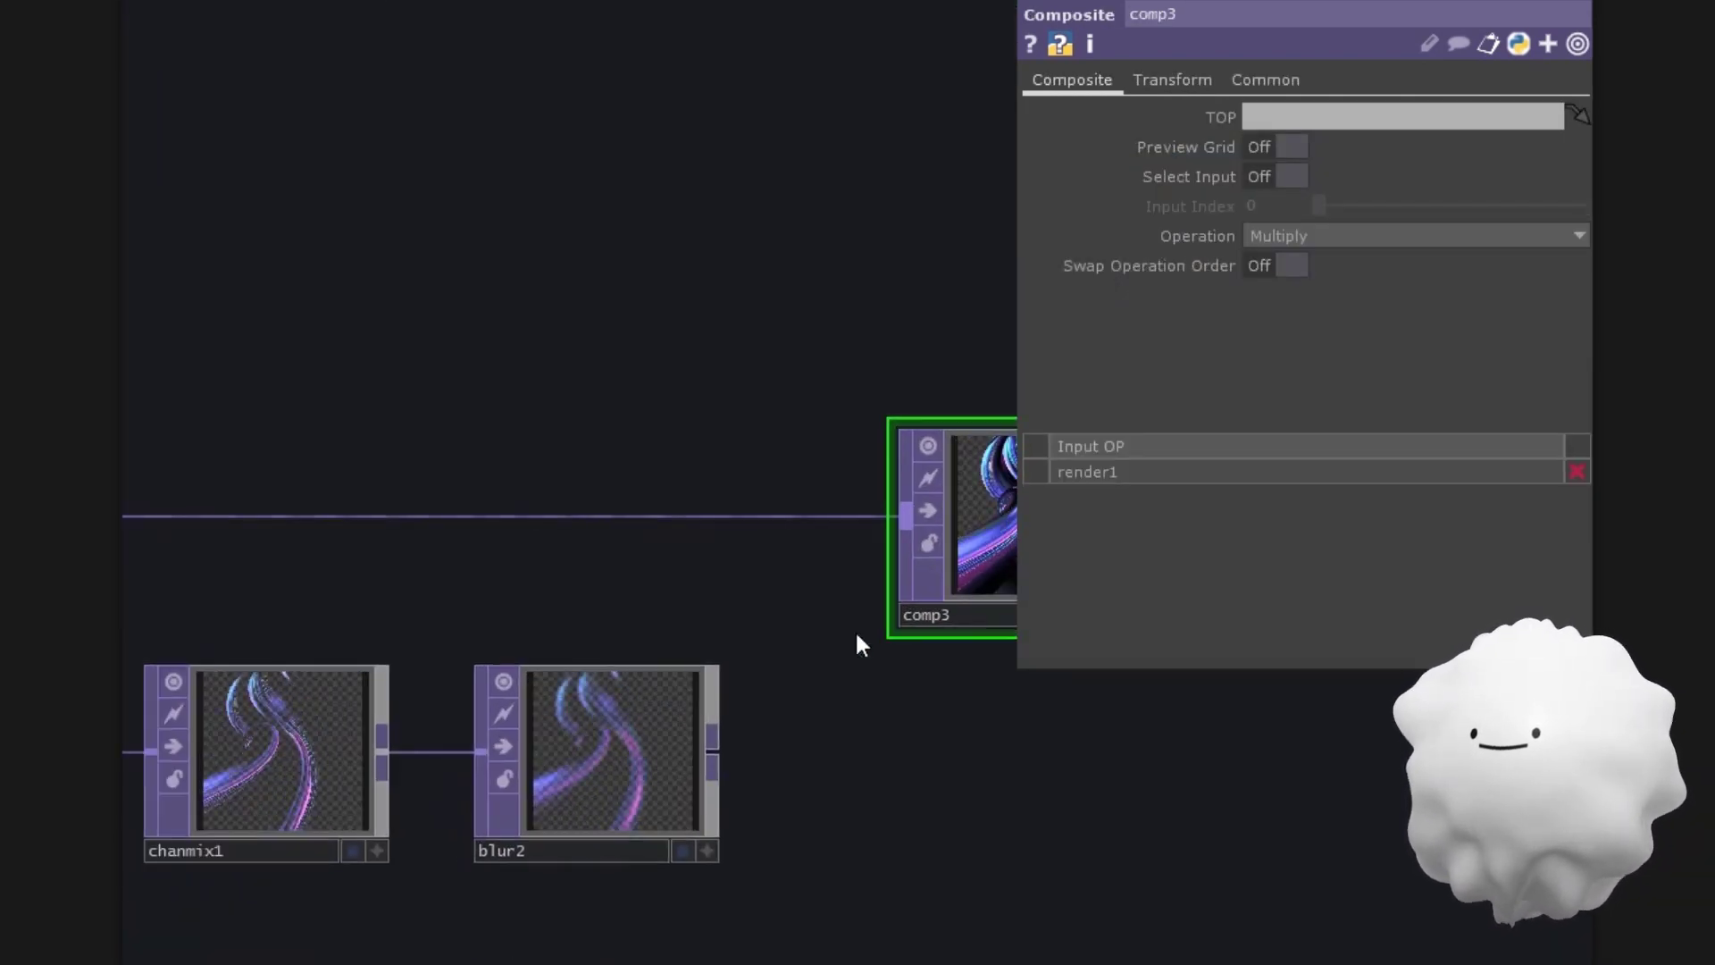
scroll(855, 629, "up", 3)
left_click(1284, 234)
left_click(1442, 525)
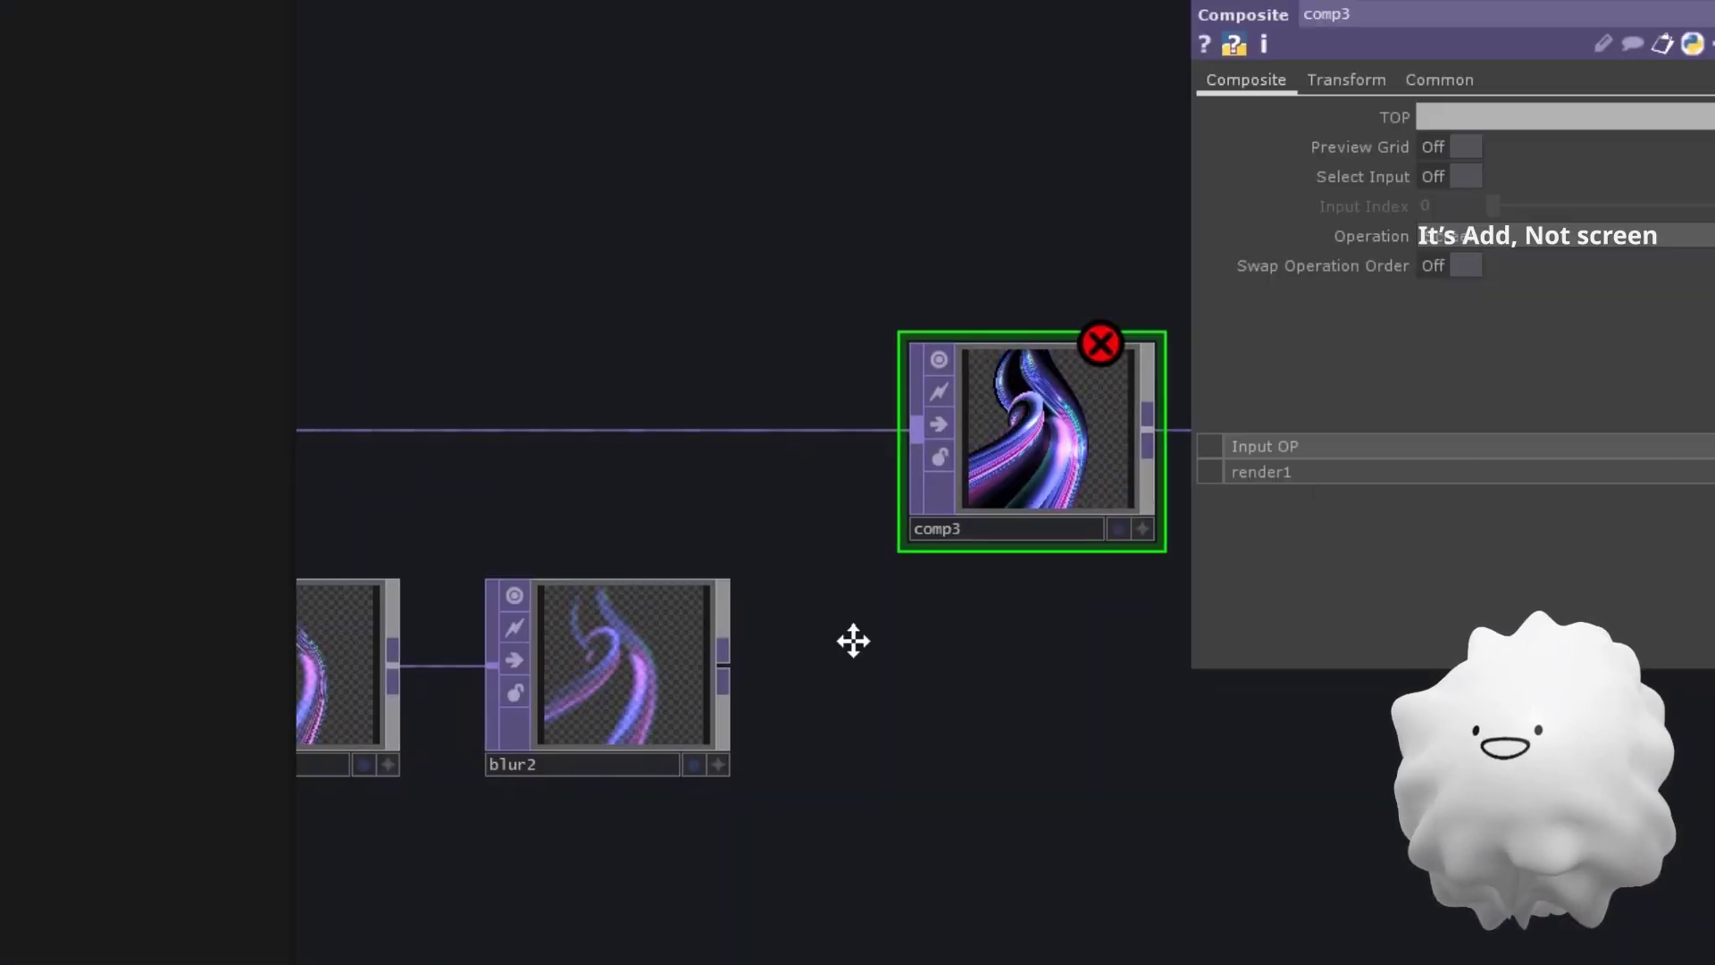
left_click_drag(776, 657, 935, 431)
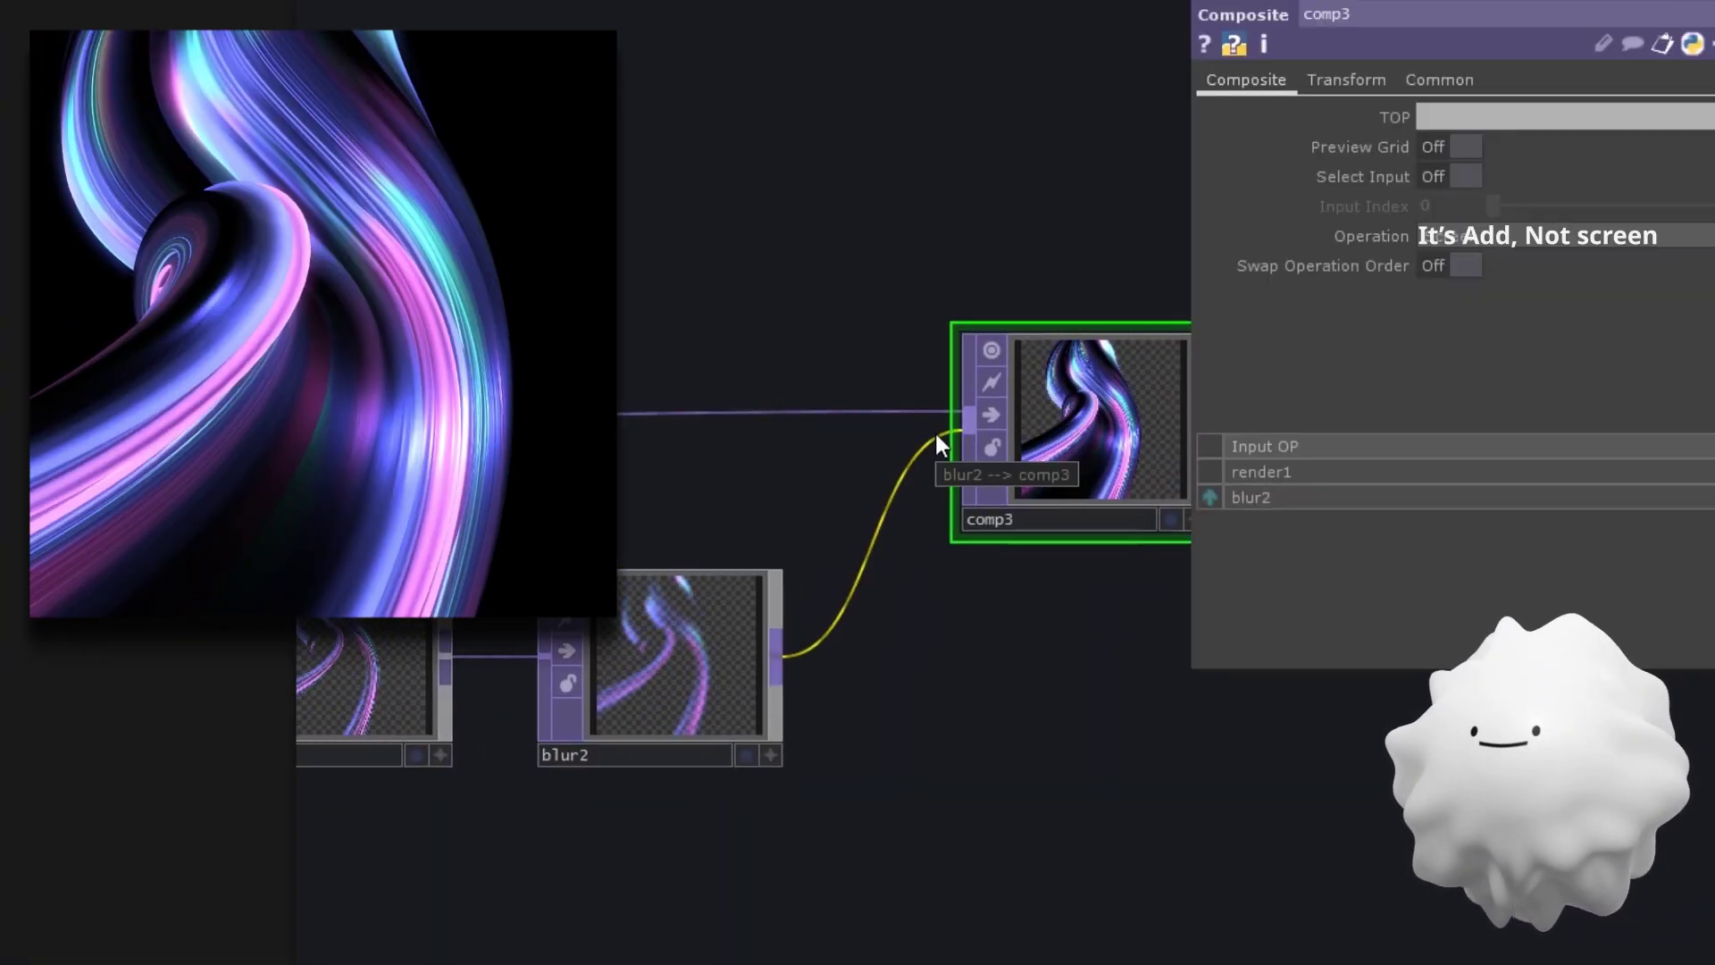